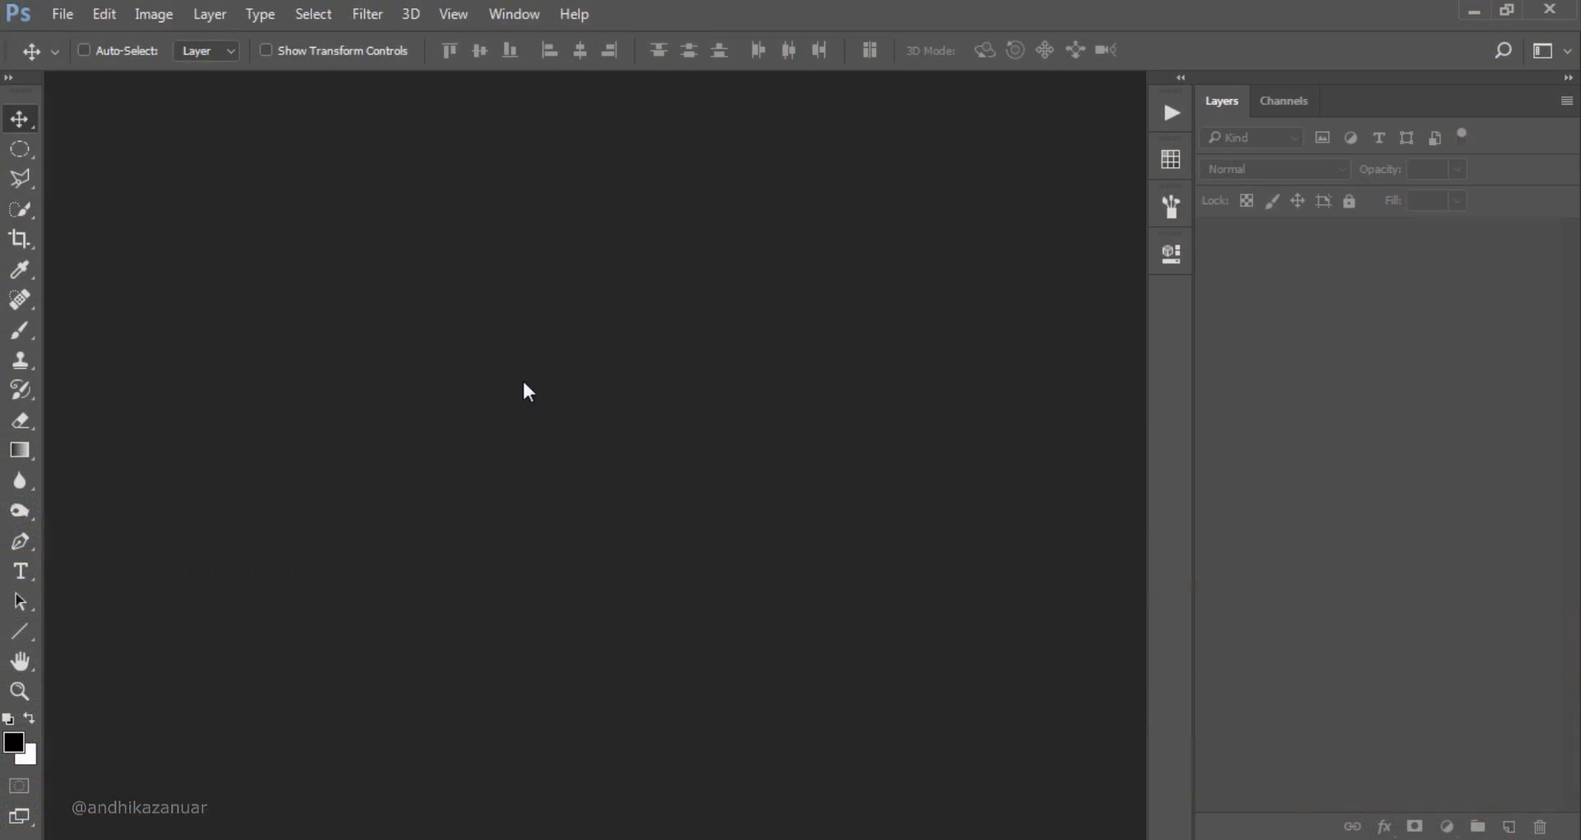
Step: Create Untitled-1, a blank 2500 × 1500 px document at 200 ppi with a white background
click(64, 24)
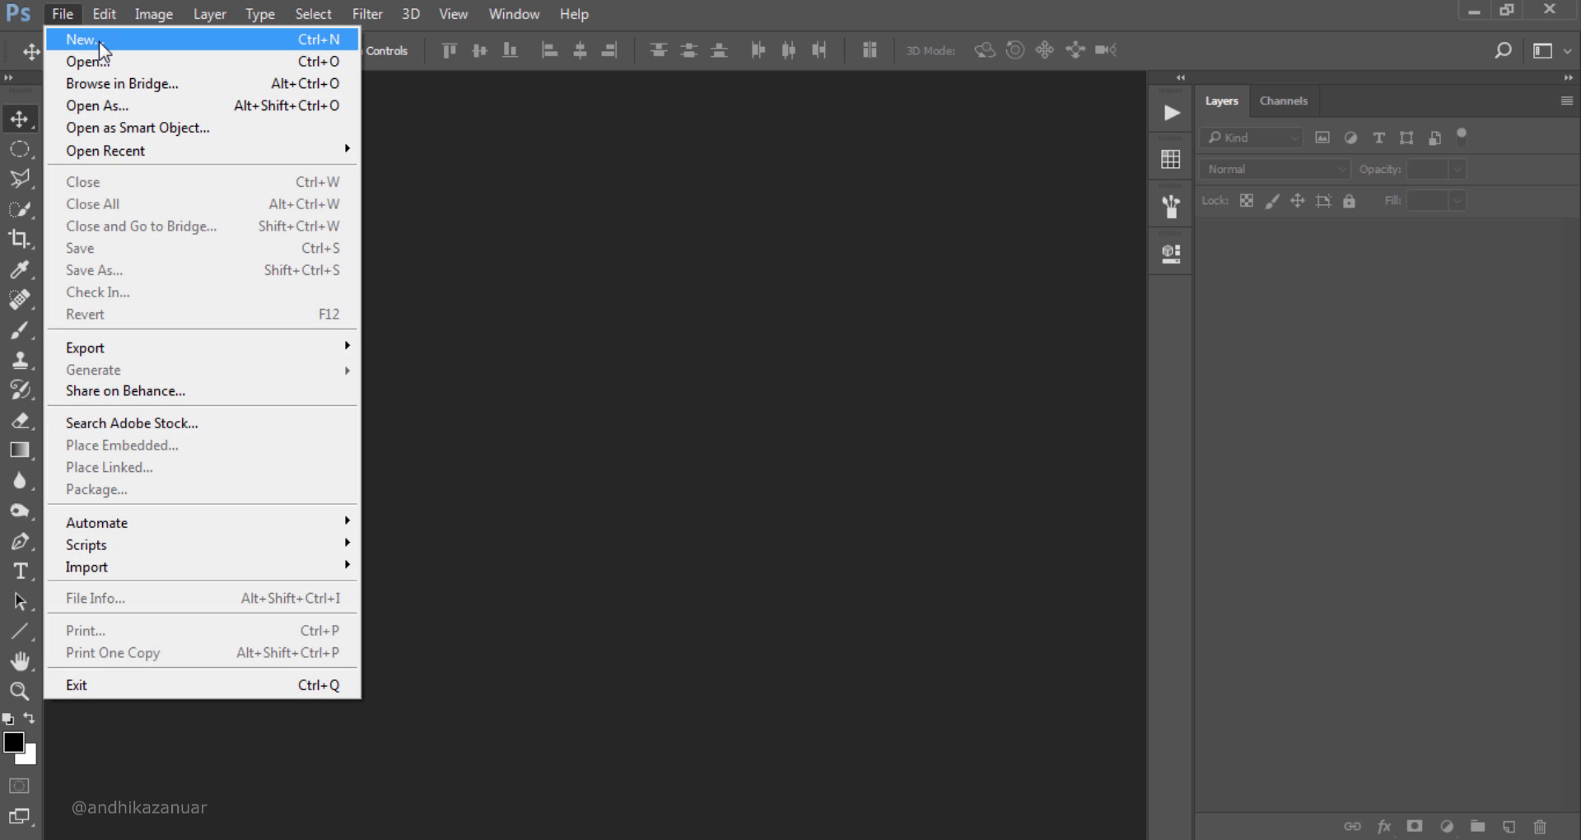
click(99, 41)
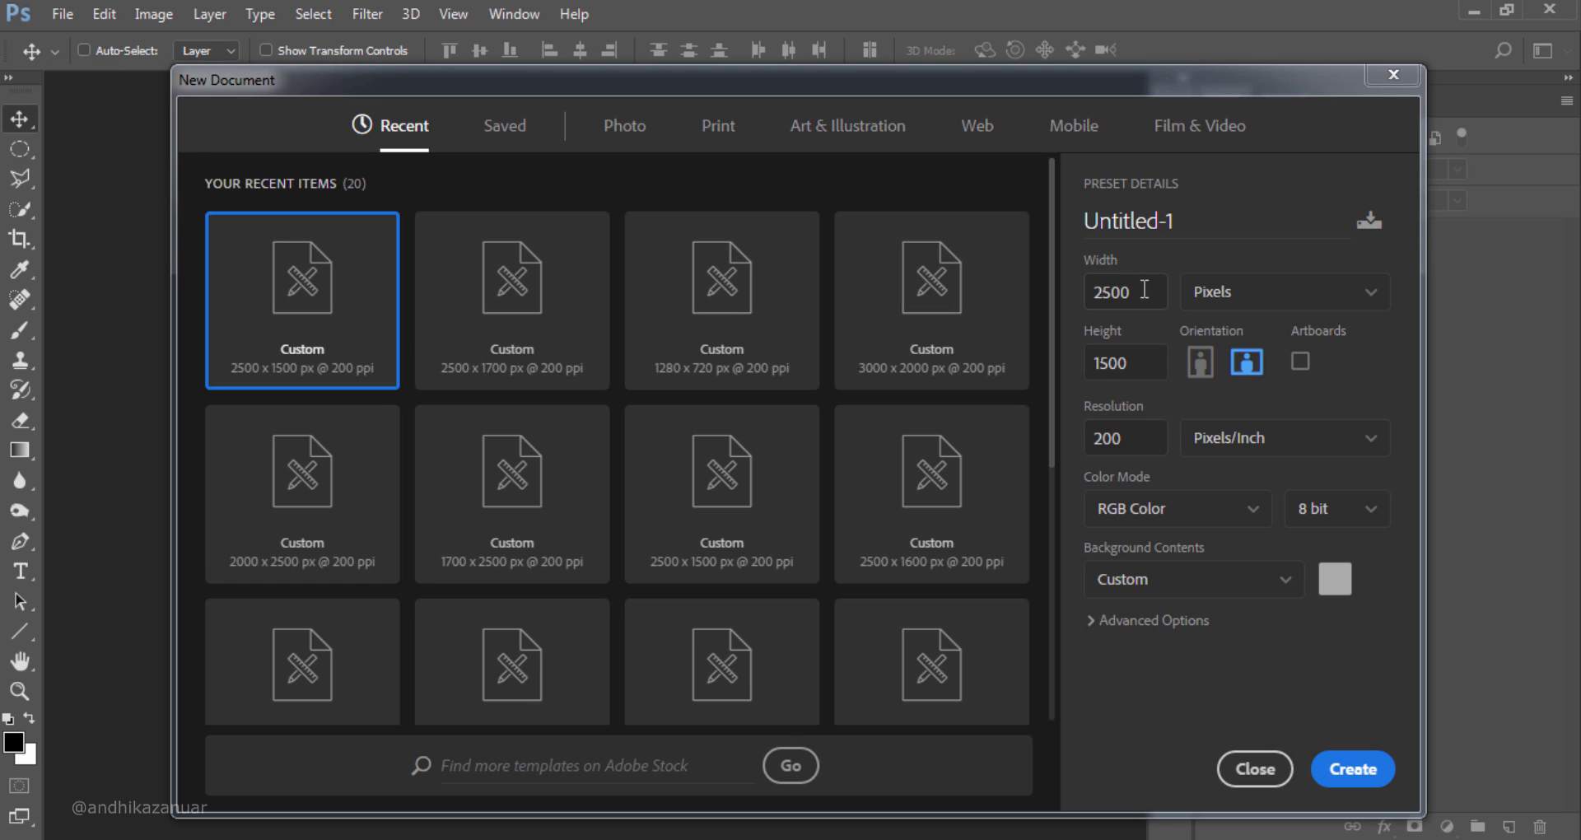
double_click(1114, 295)
double_click(1132, 364)
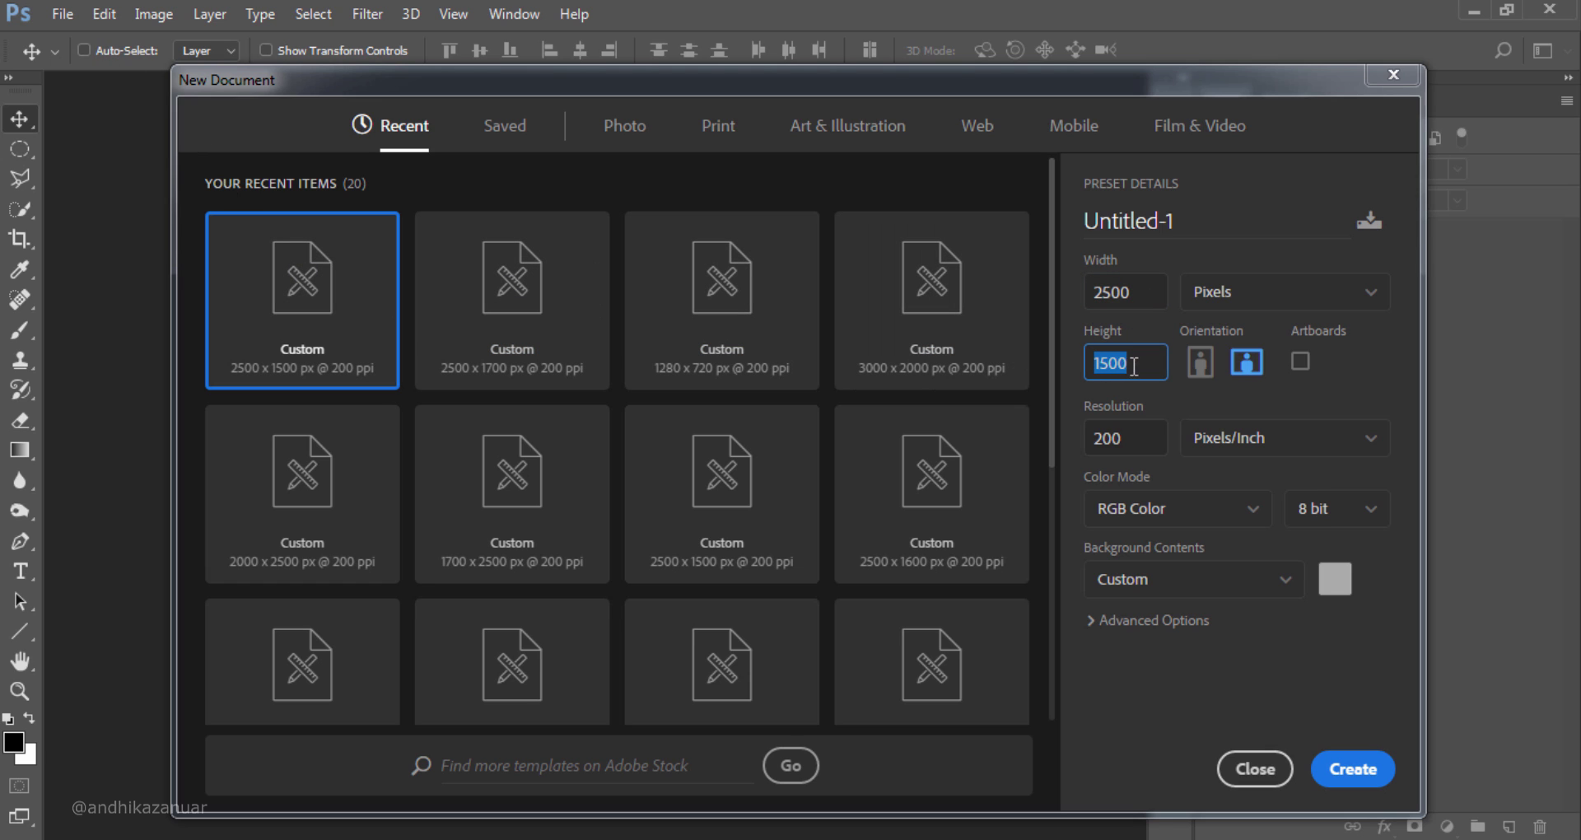
click(1357, 770)
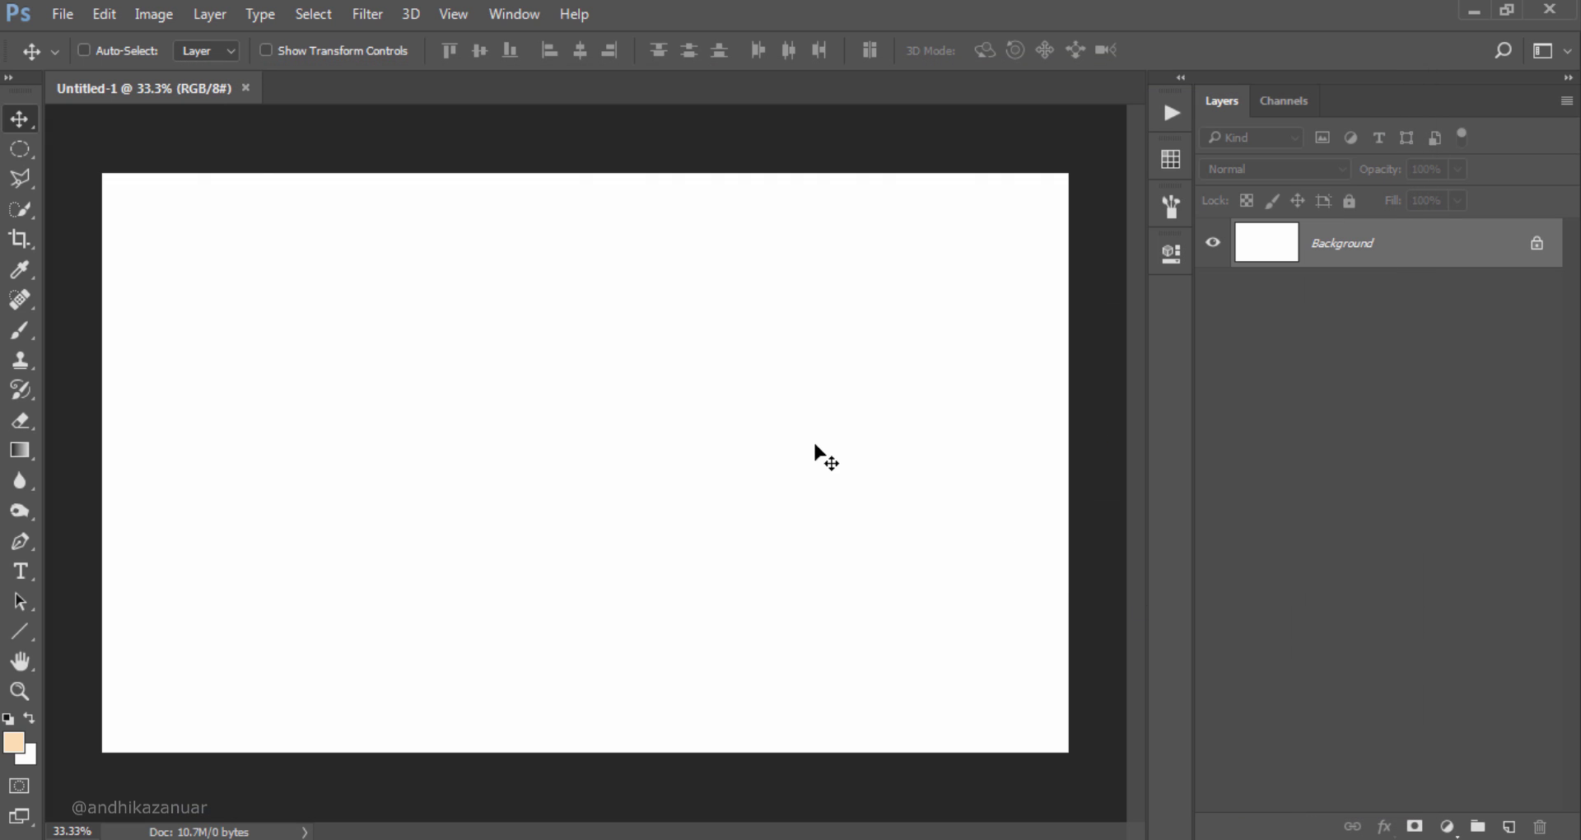
Step: Place the rock pools photo into the document
click(63, 14)
click(91, 57)
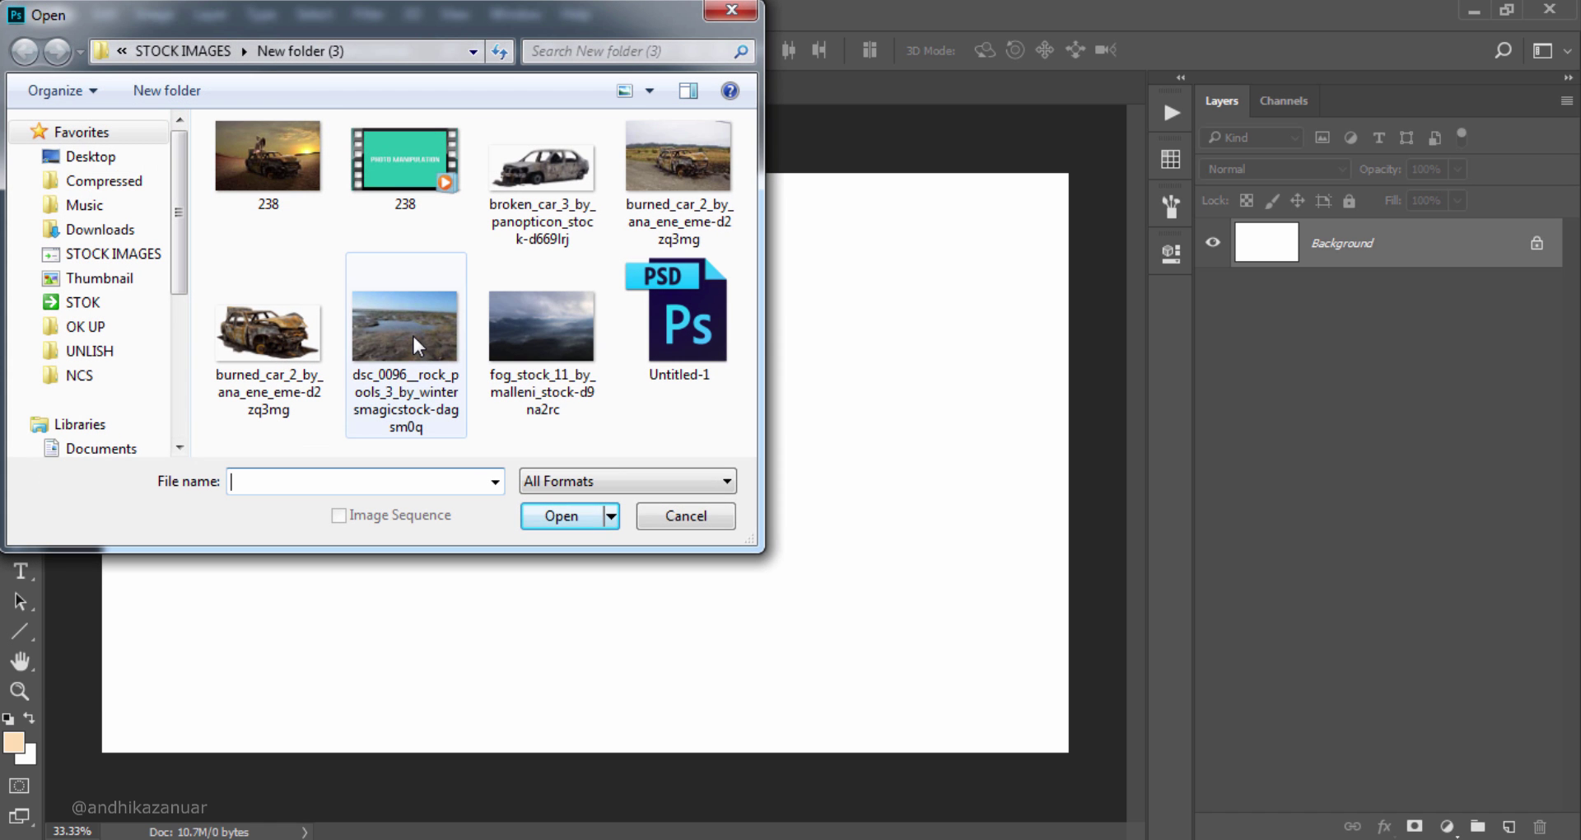
click(411, 333)
click(563, 518)
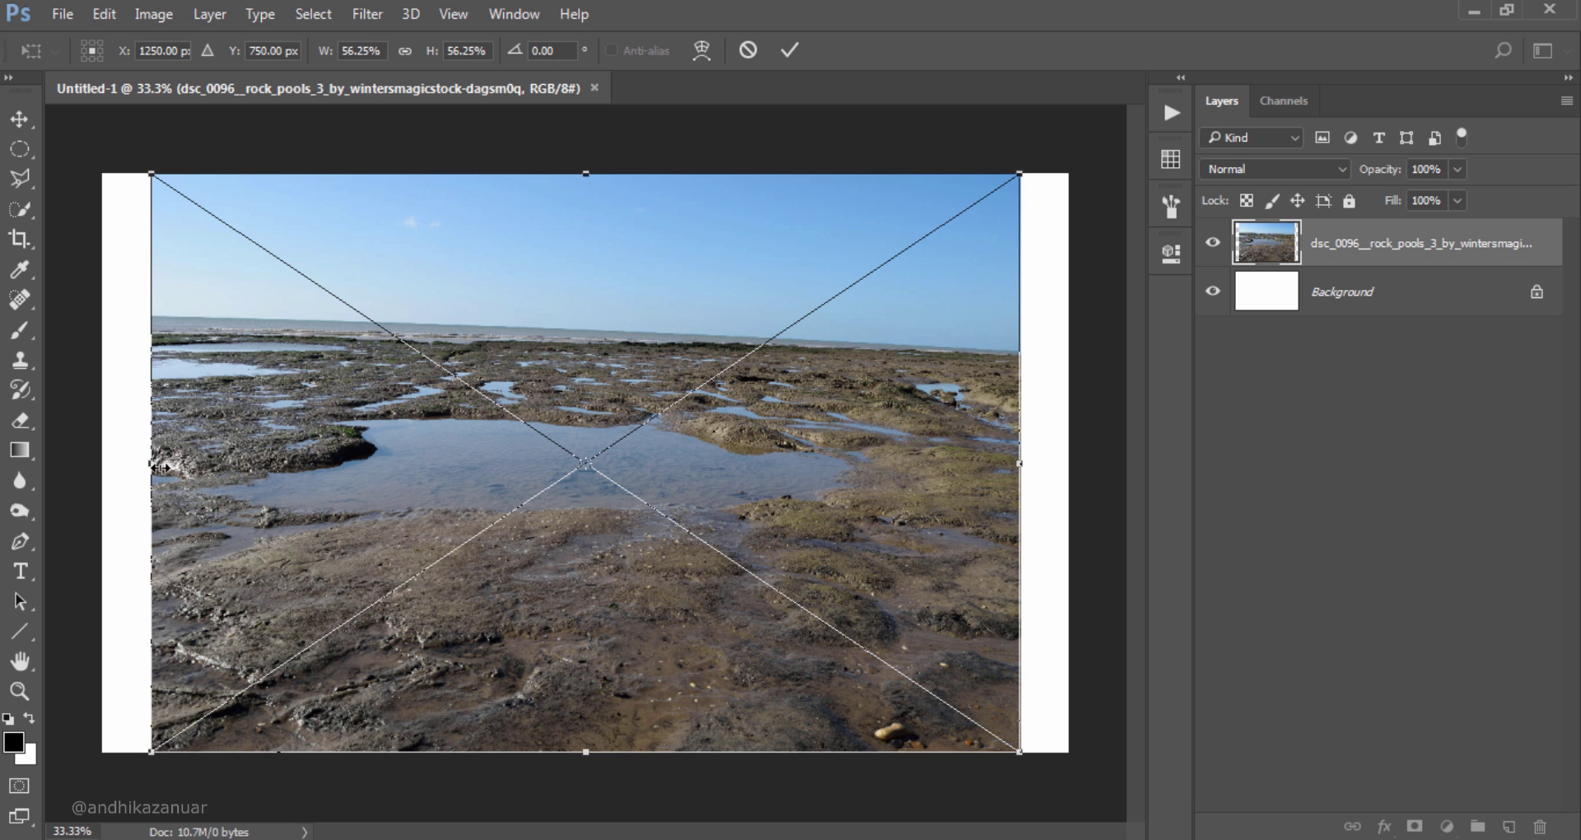
Step: Stretch the rock pools photo to the full canvas width and squash it to 42.08% height
drag(152, 465, 103, 465)
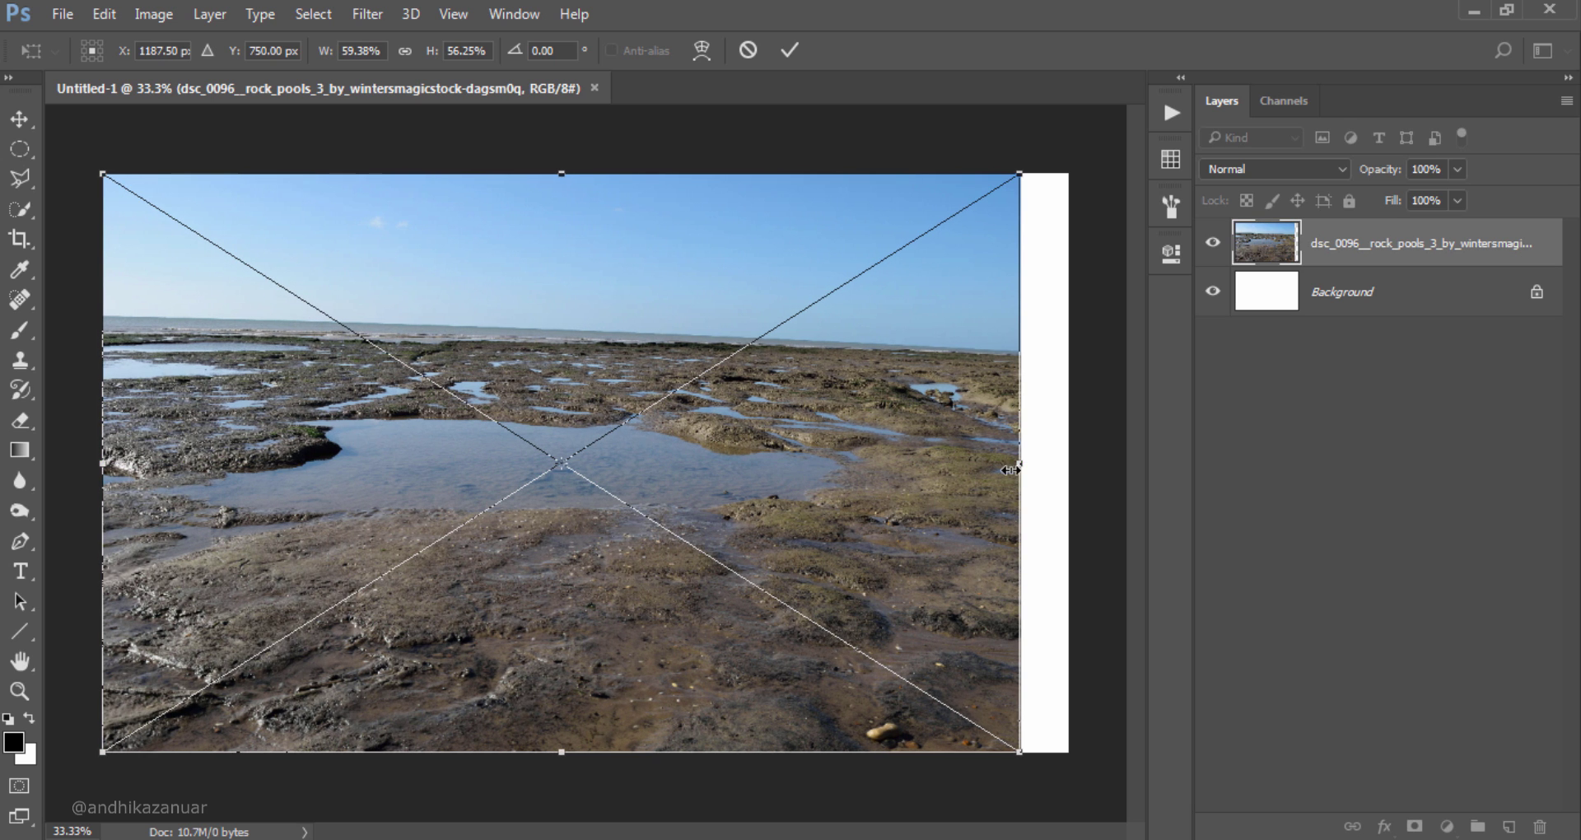
drag(1011, 469, 1059, 470)
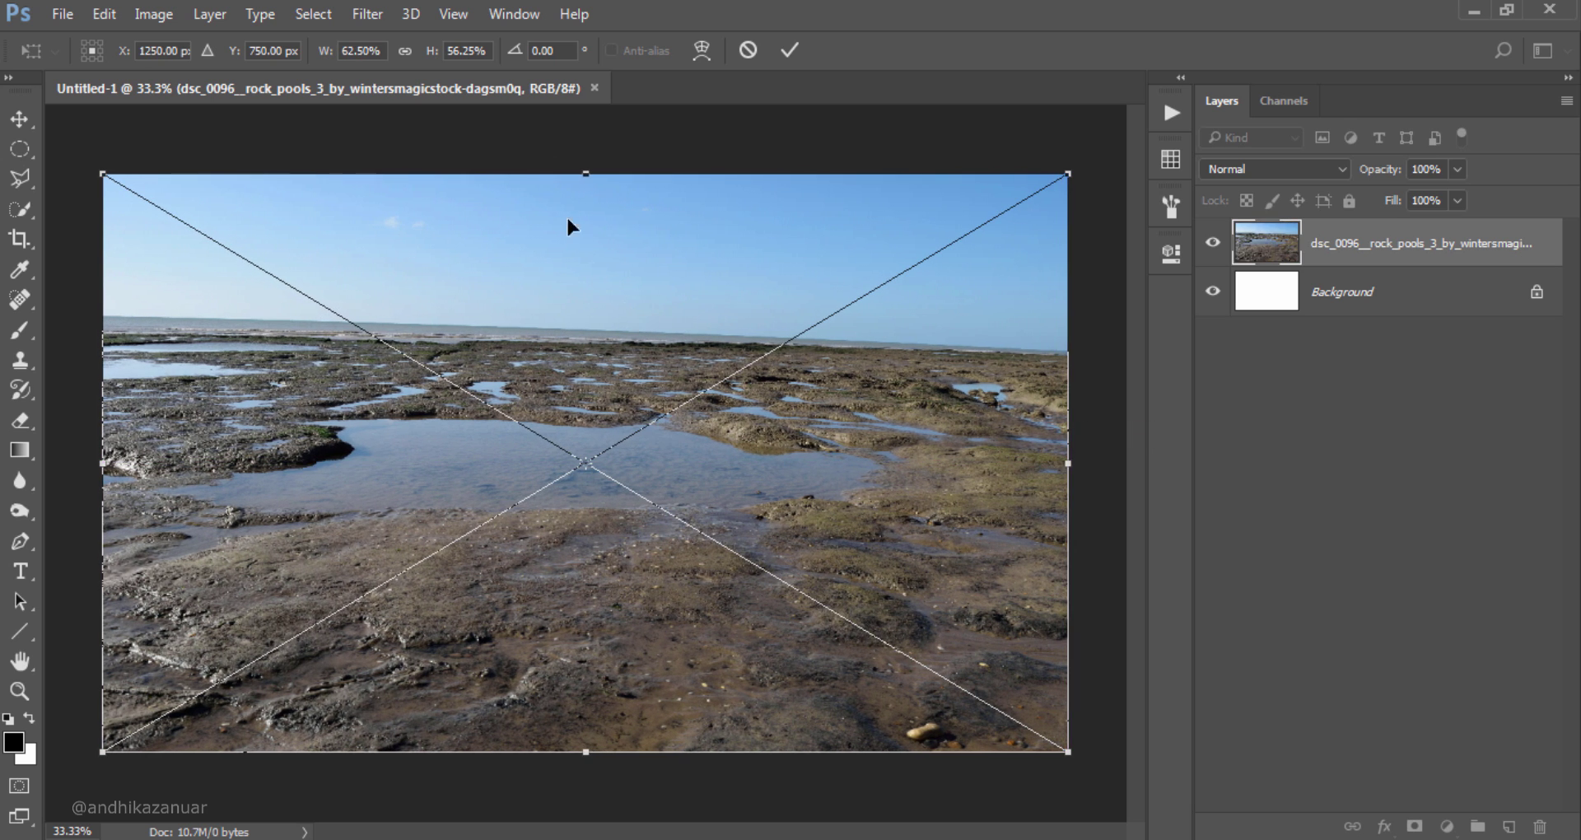
drag(585, 175, 600, 317)
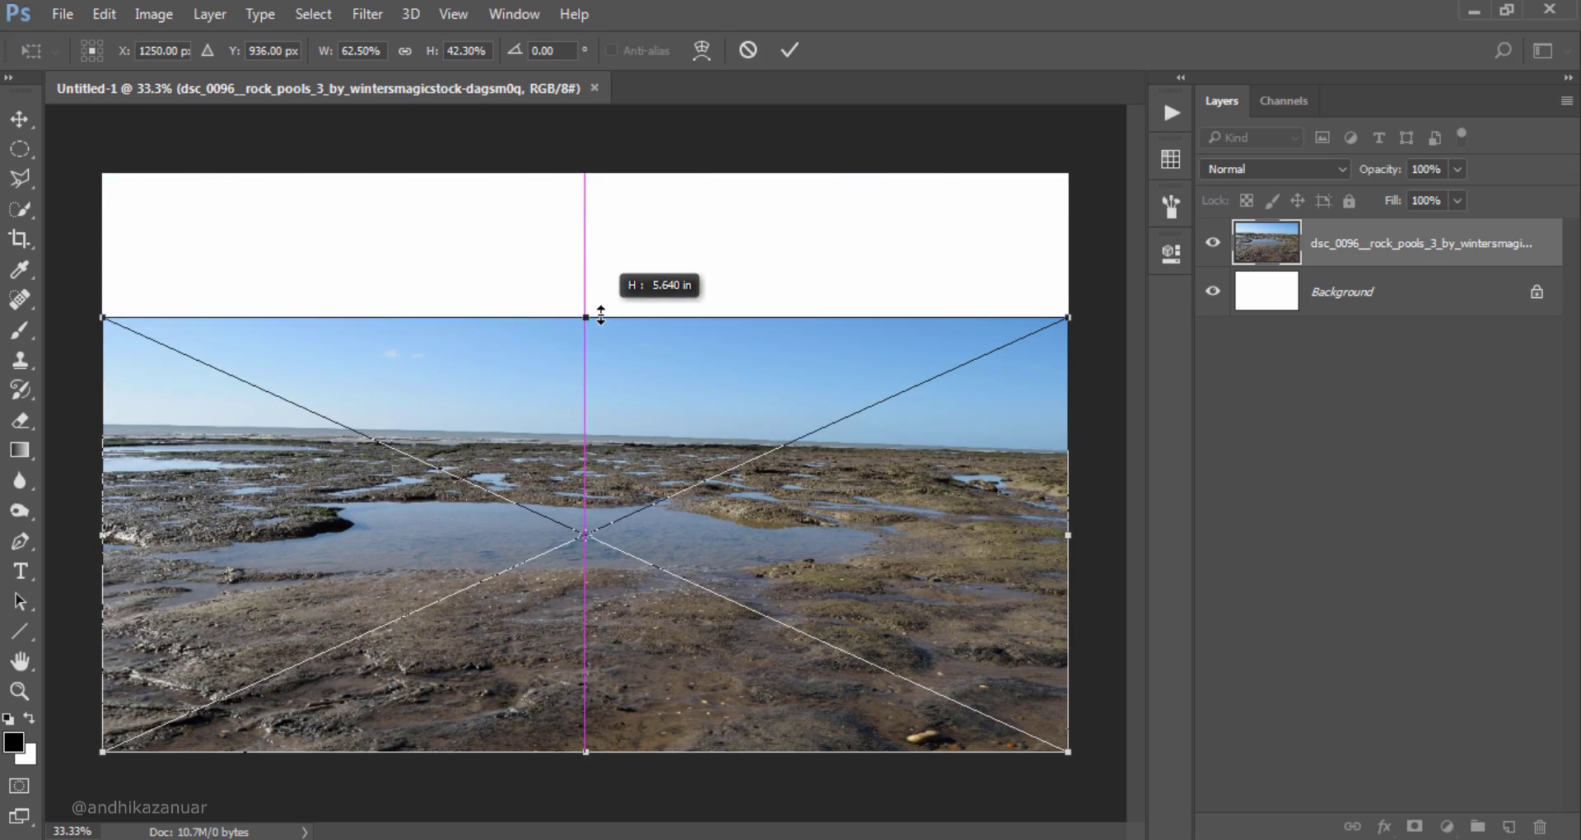
drag(600, 317, 605, 319)
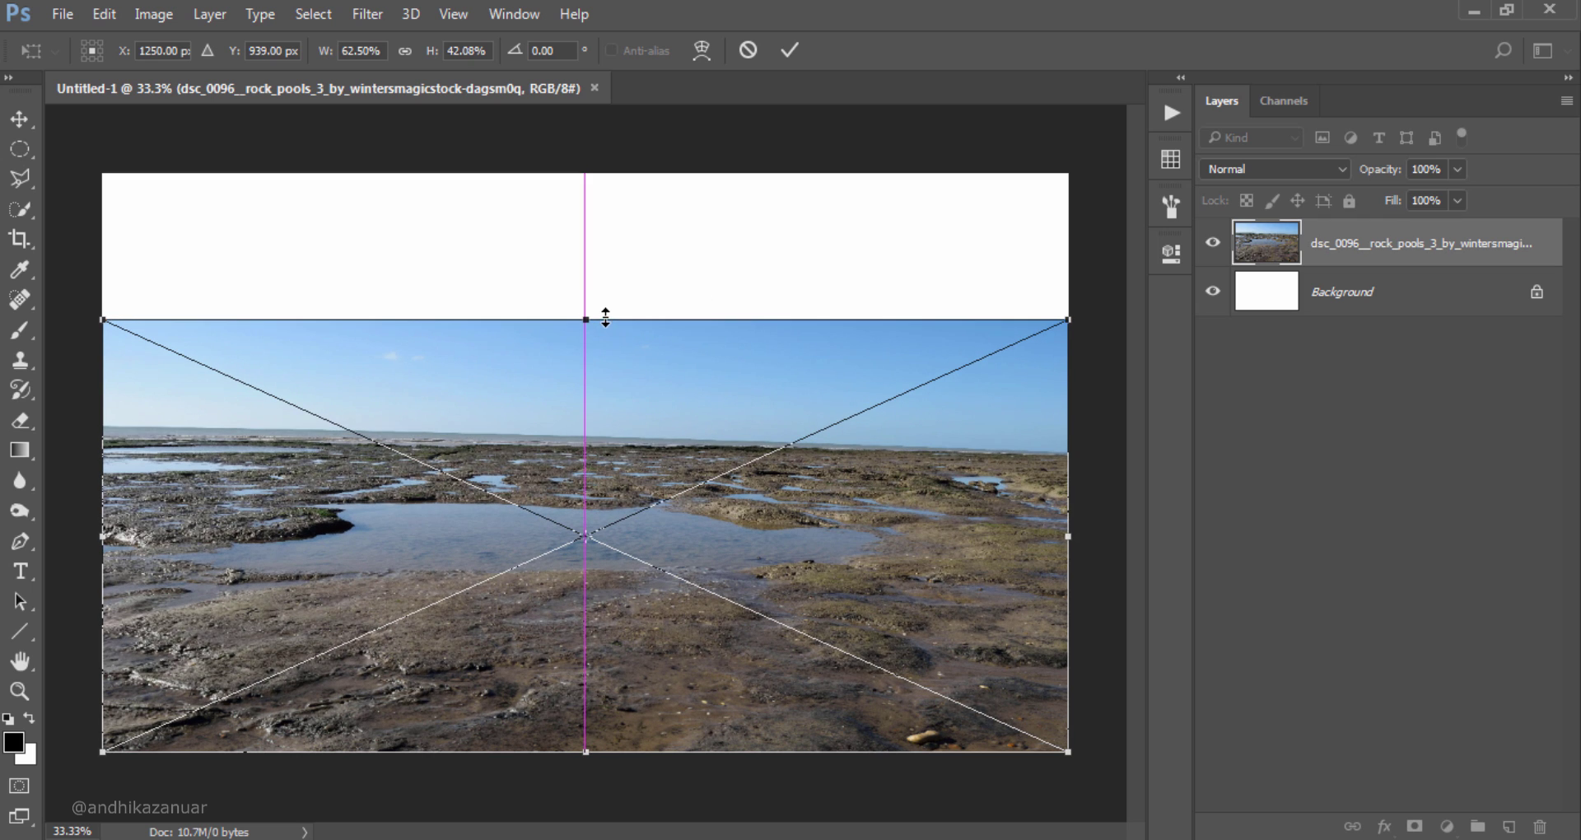
click(793, 50)
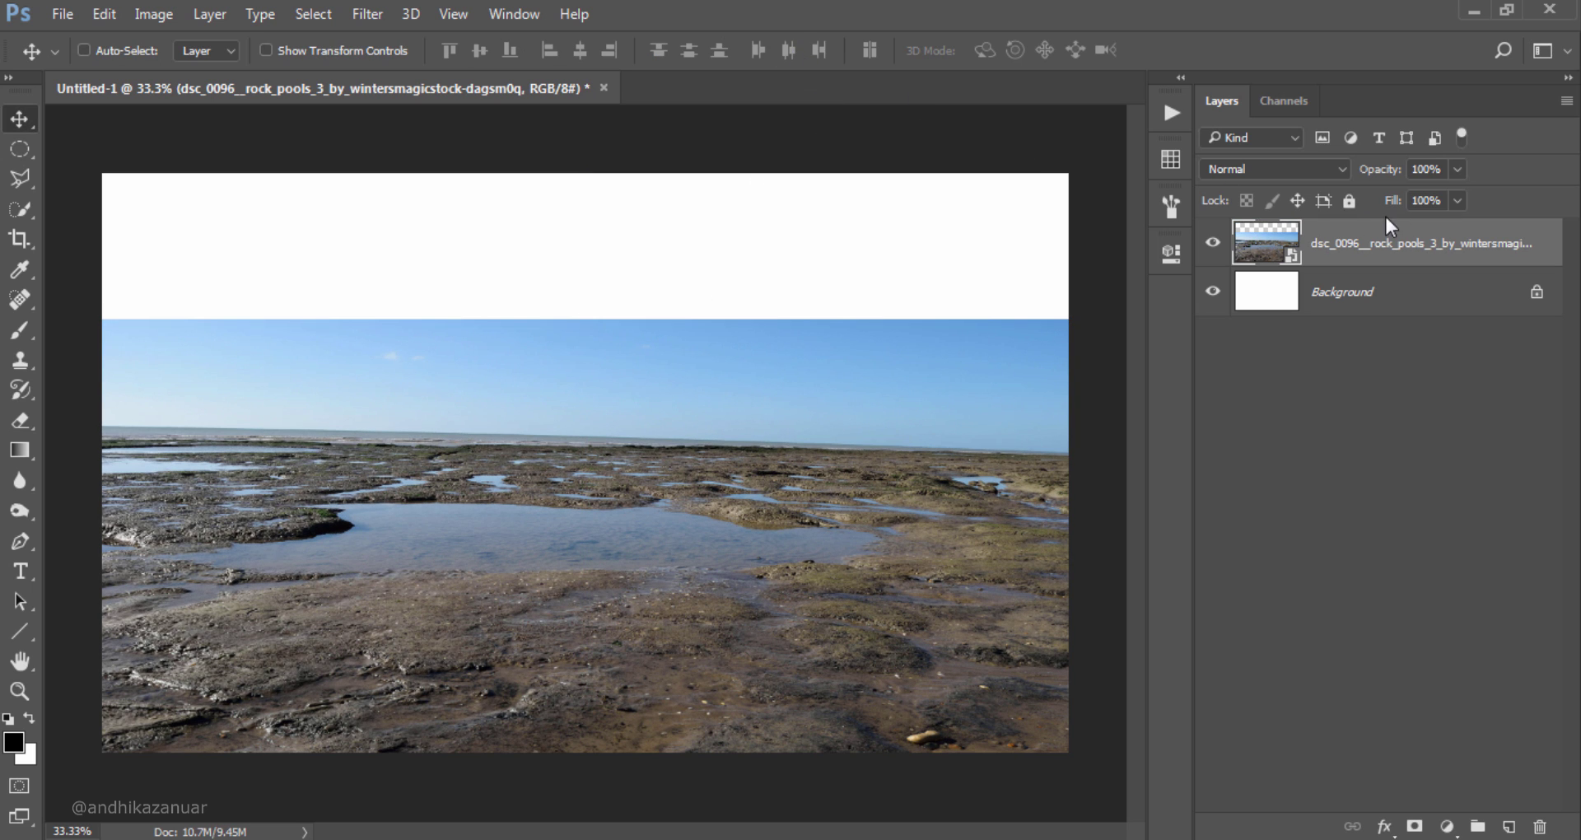
Step: Rasterize the rock pools layer and add a layer mask to it
right_click(1449, 240)
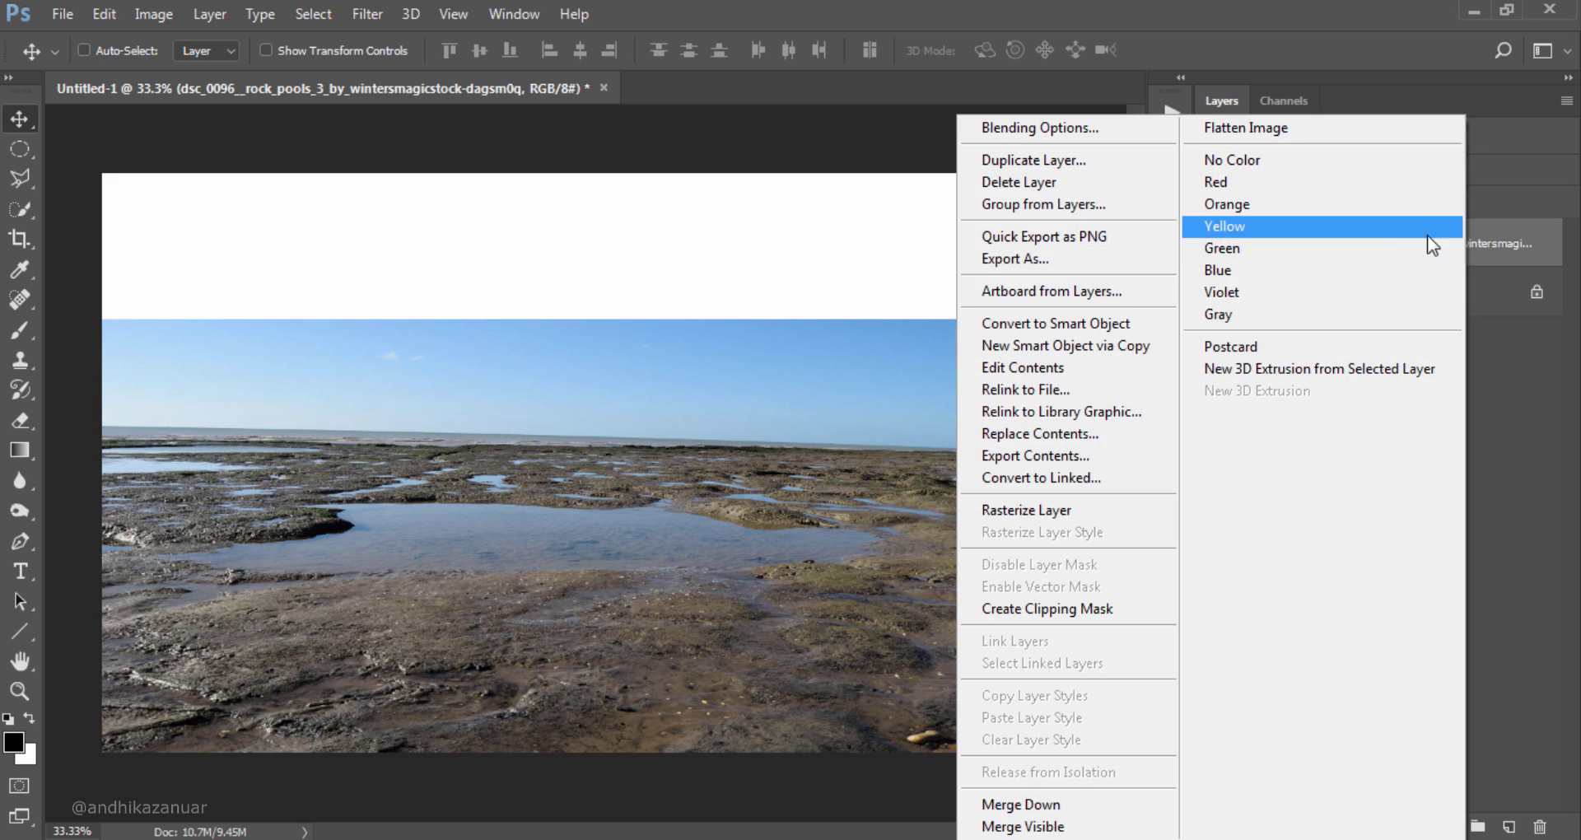
click(1064, 511)
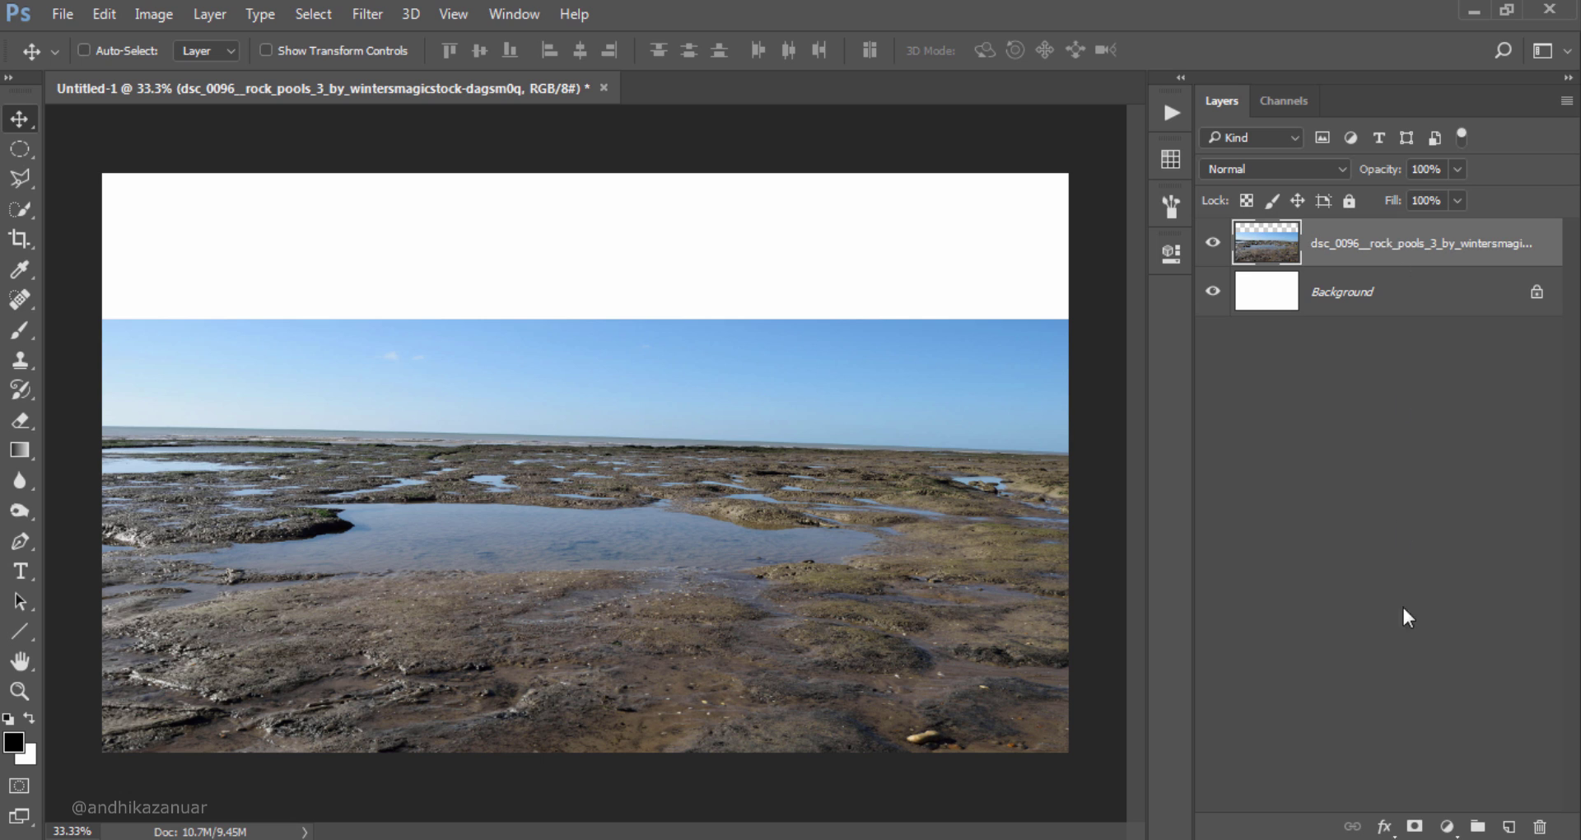
click(1417, 824)
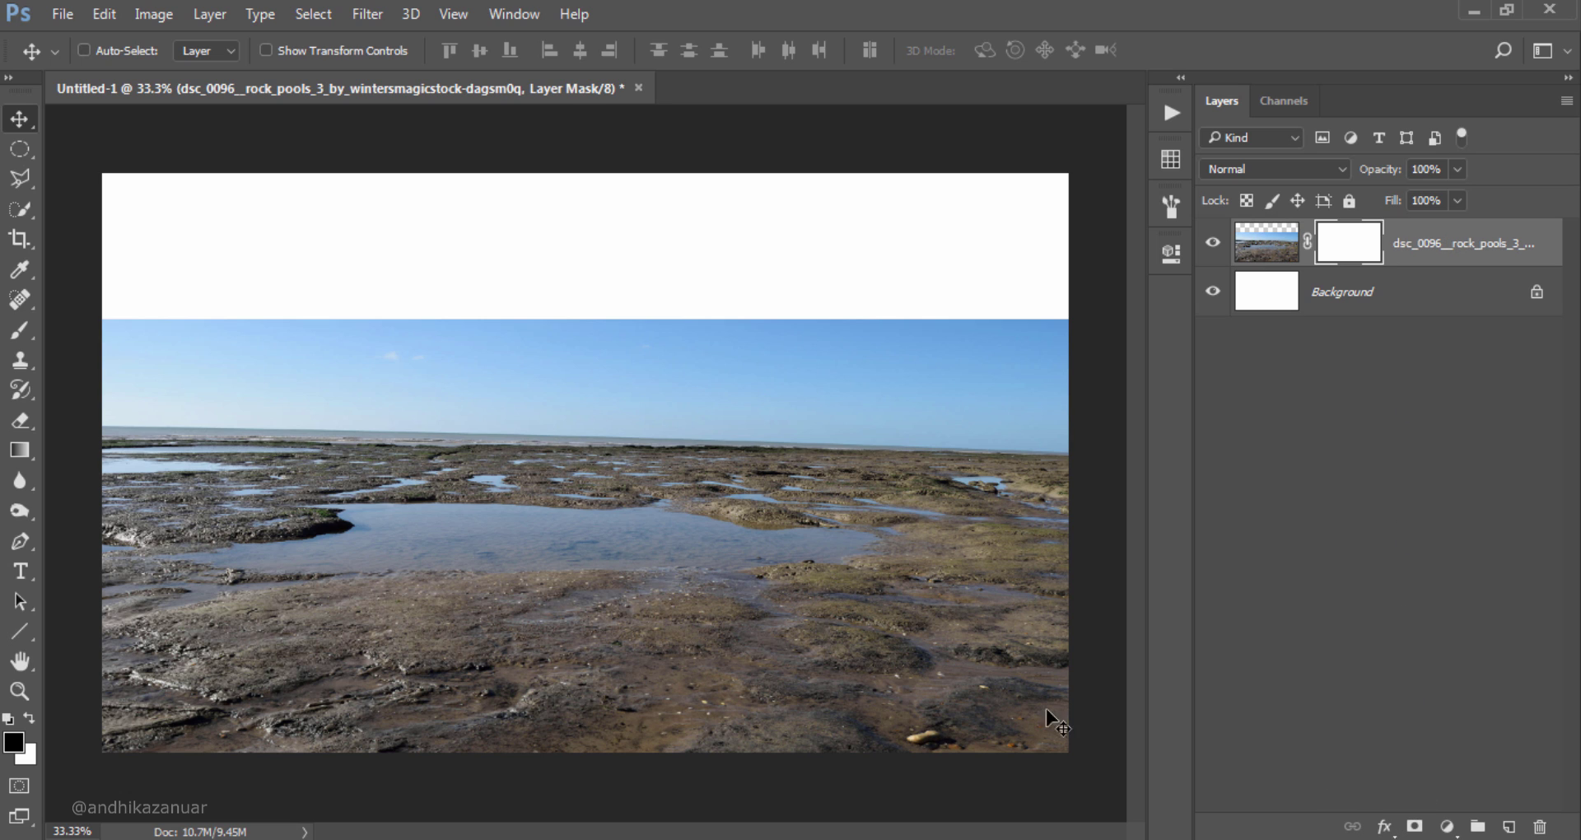
Step: Fade the sky into white with a gradient across the horizon, then apply the mask
click(33, 454)
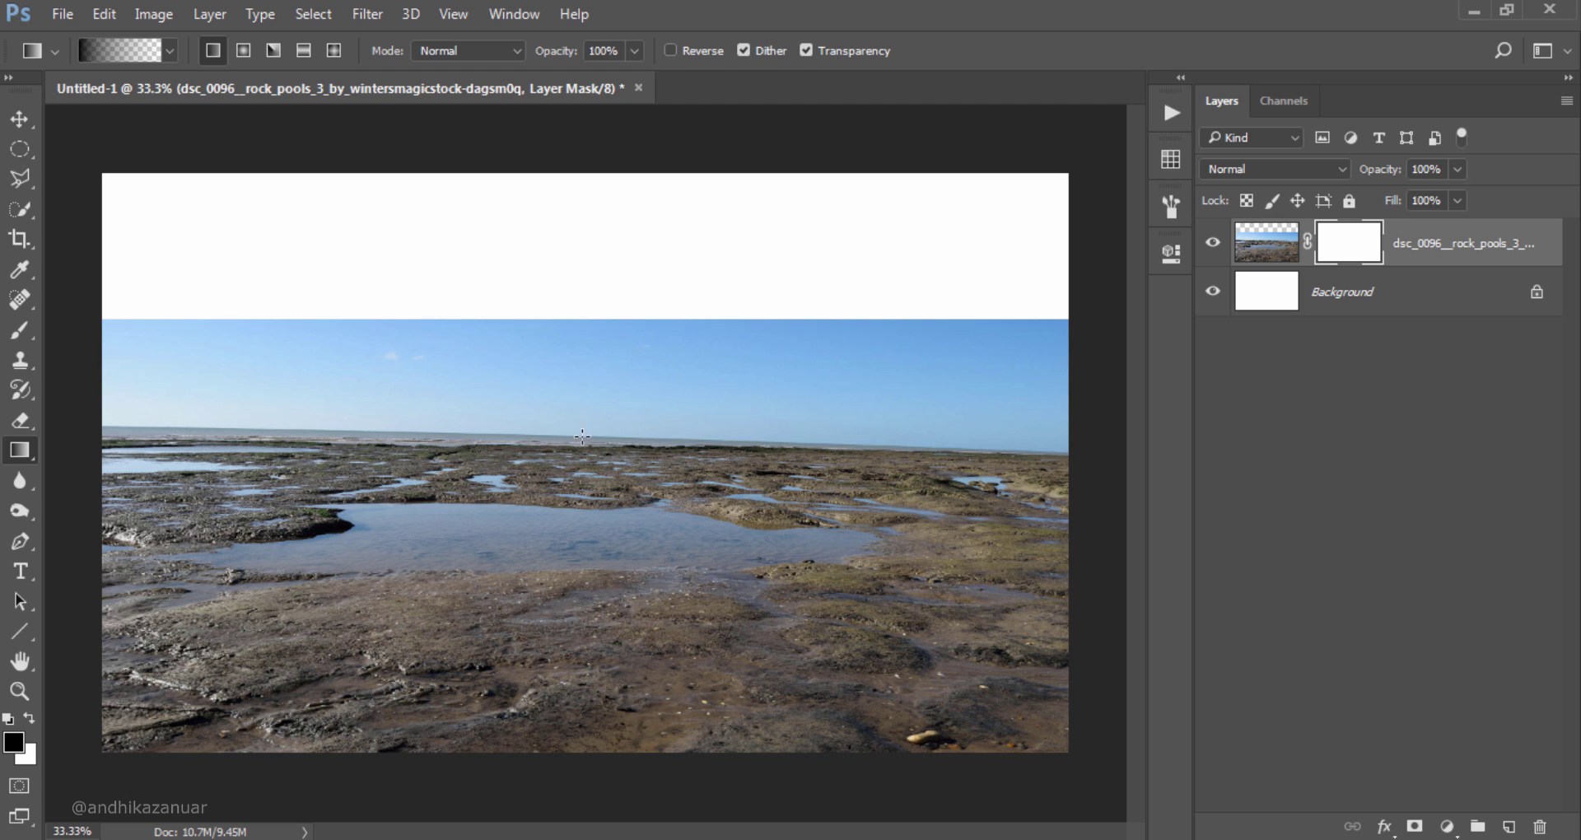
drag(621, 397, 622, 476)
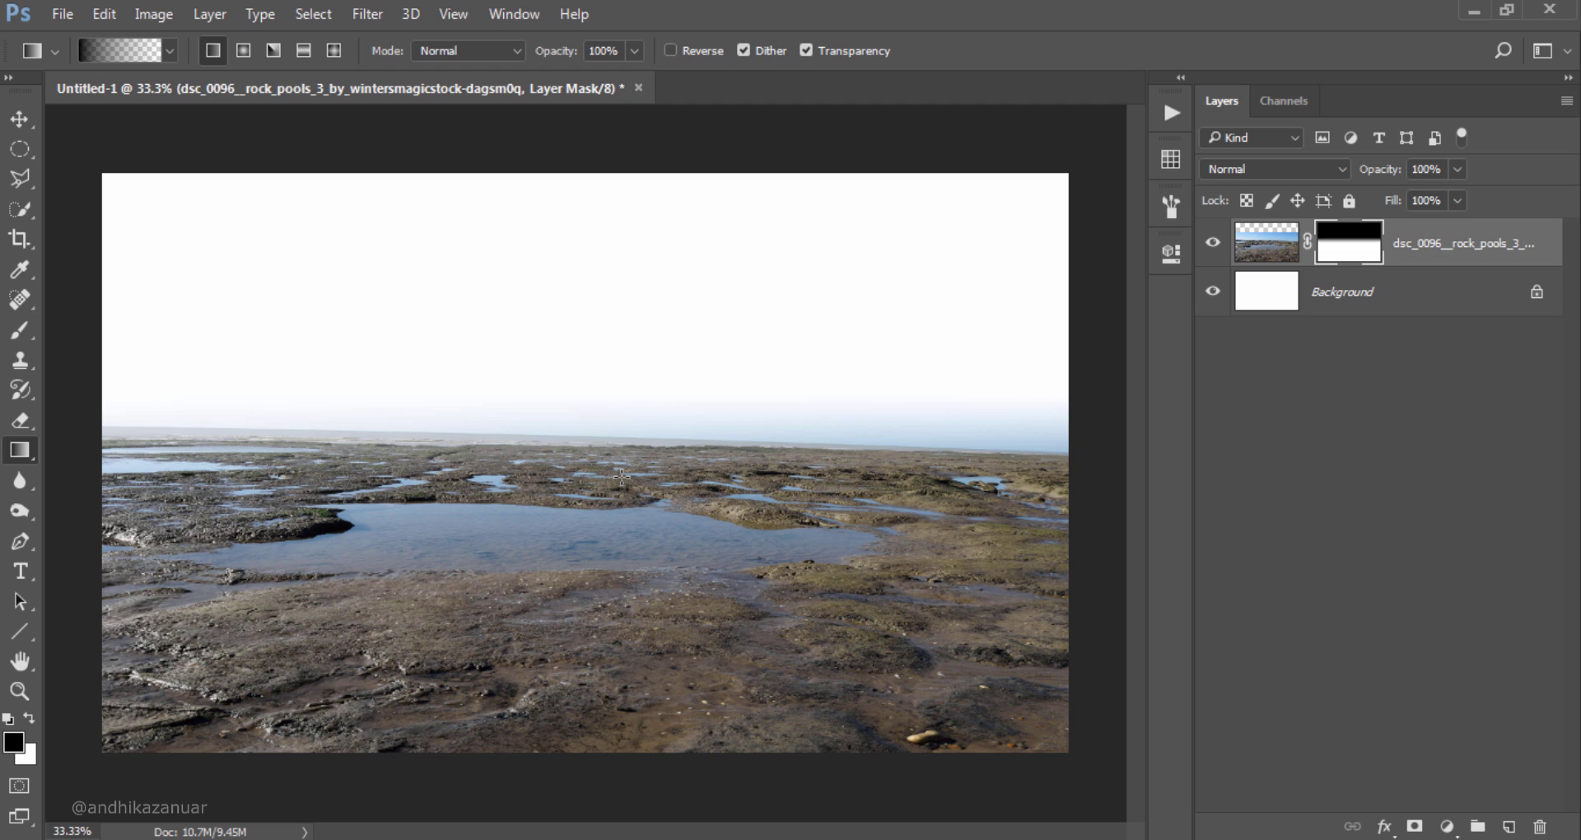
drag(607, 352, 606, 513)
drag(601, 328, 601, 525)
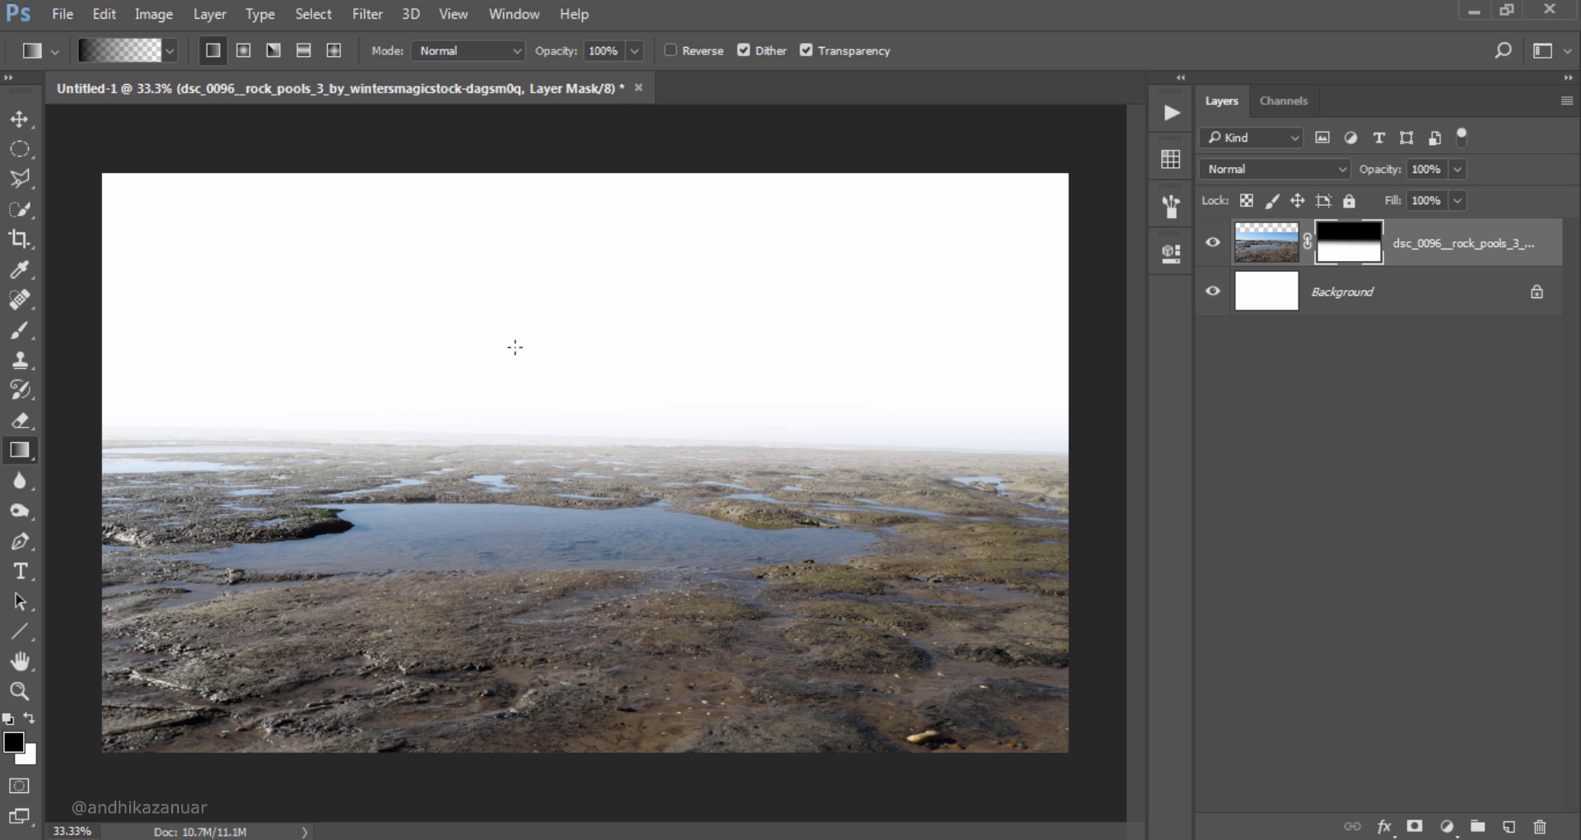
click(19, 119)
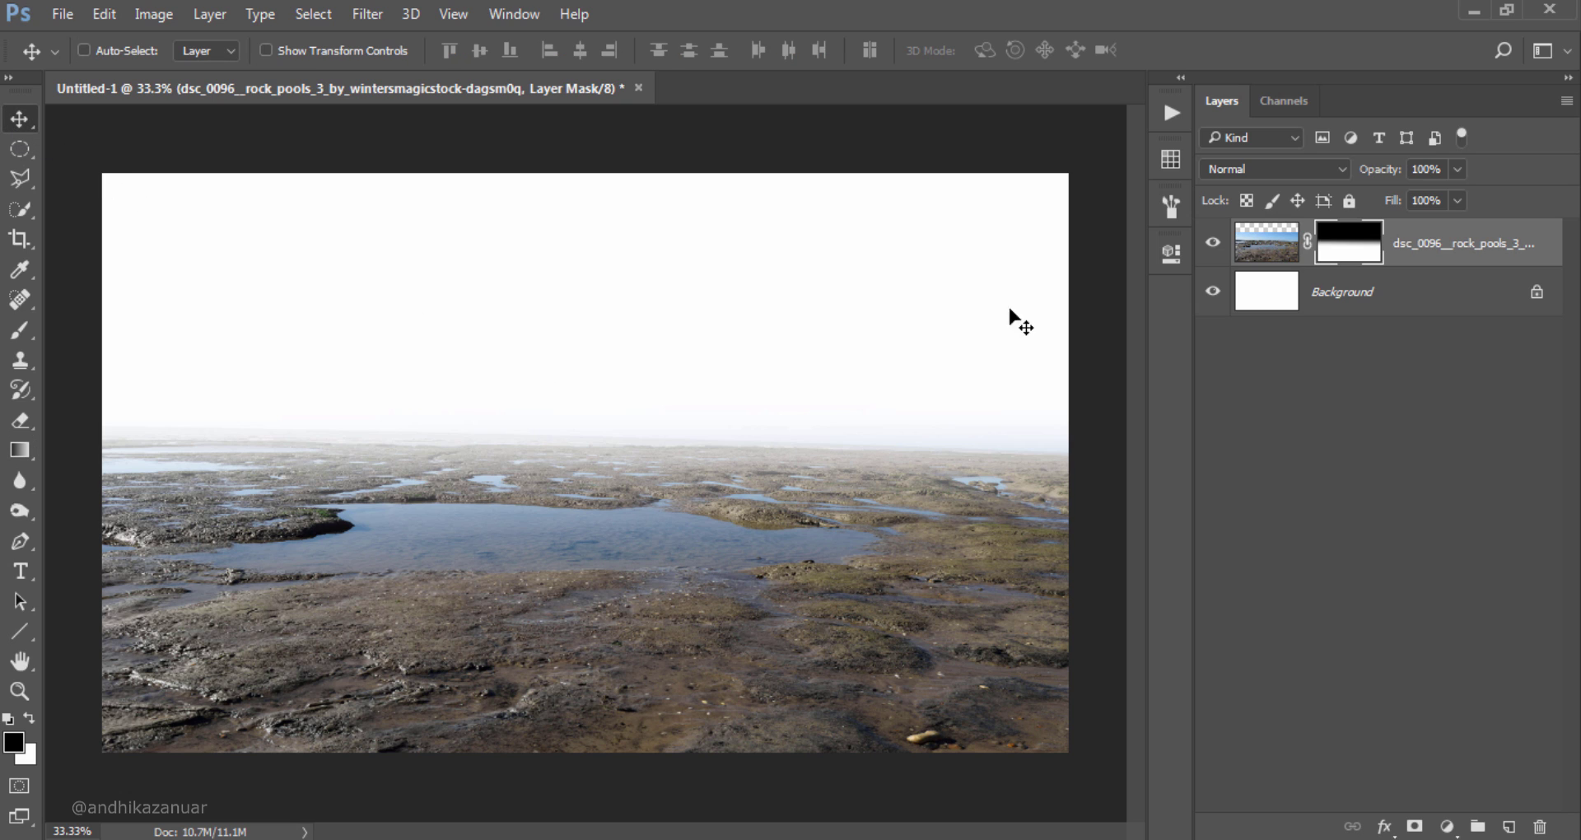
right_click(1363, 247)
click(1357, 327)
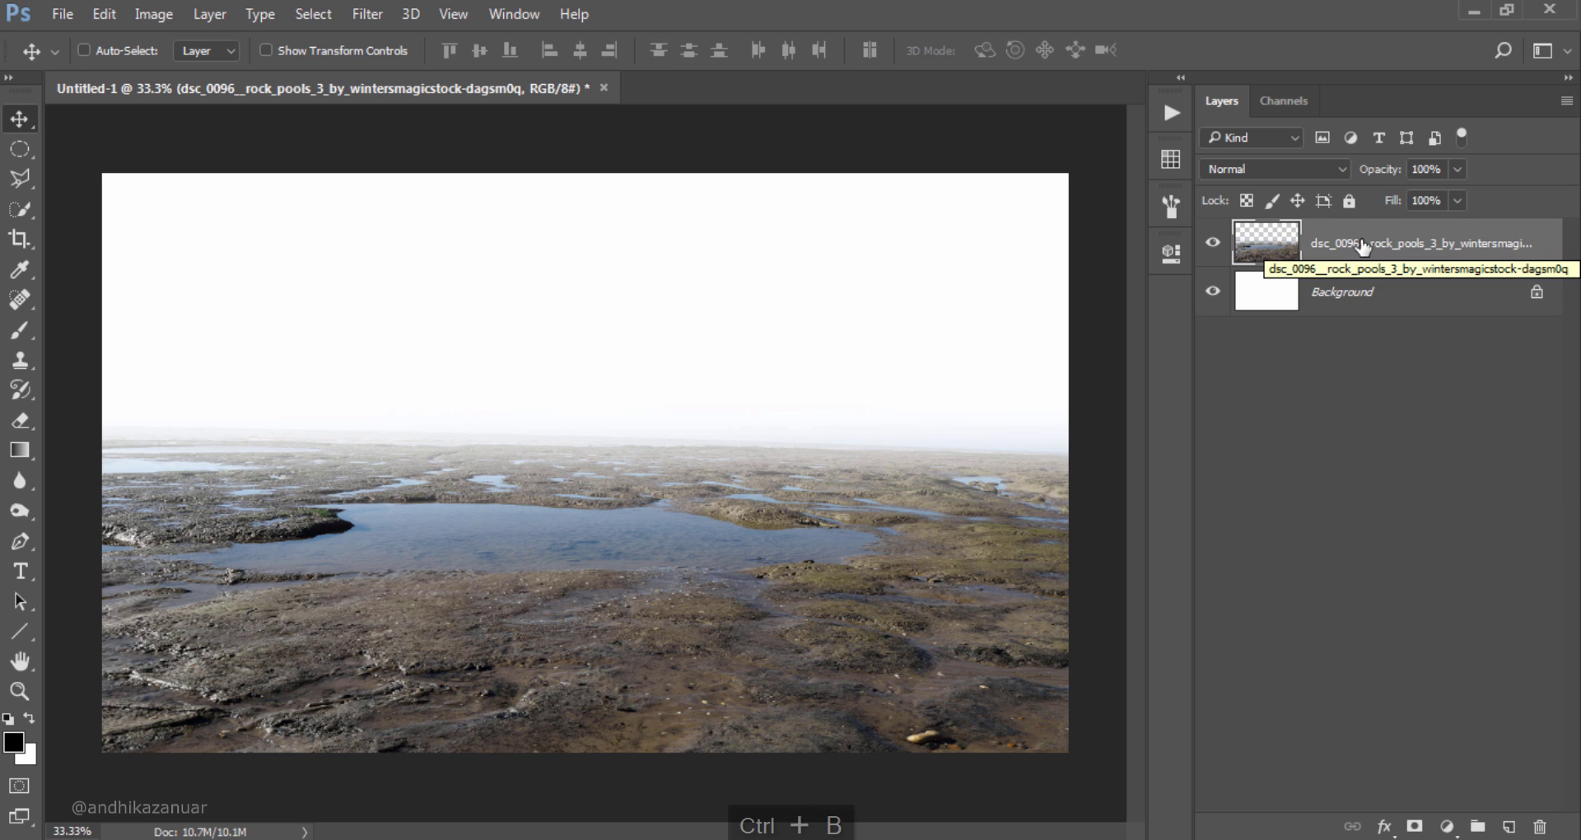
Step: Colour-balance the rock pools, pushing midtones and highlights toward yellow and slightly red
key(ctrl+b)
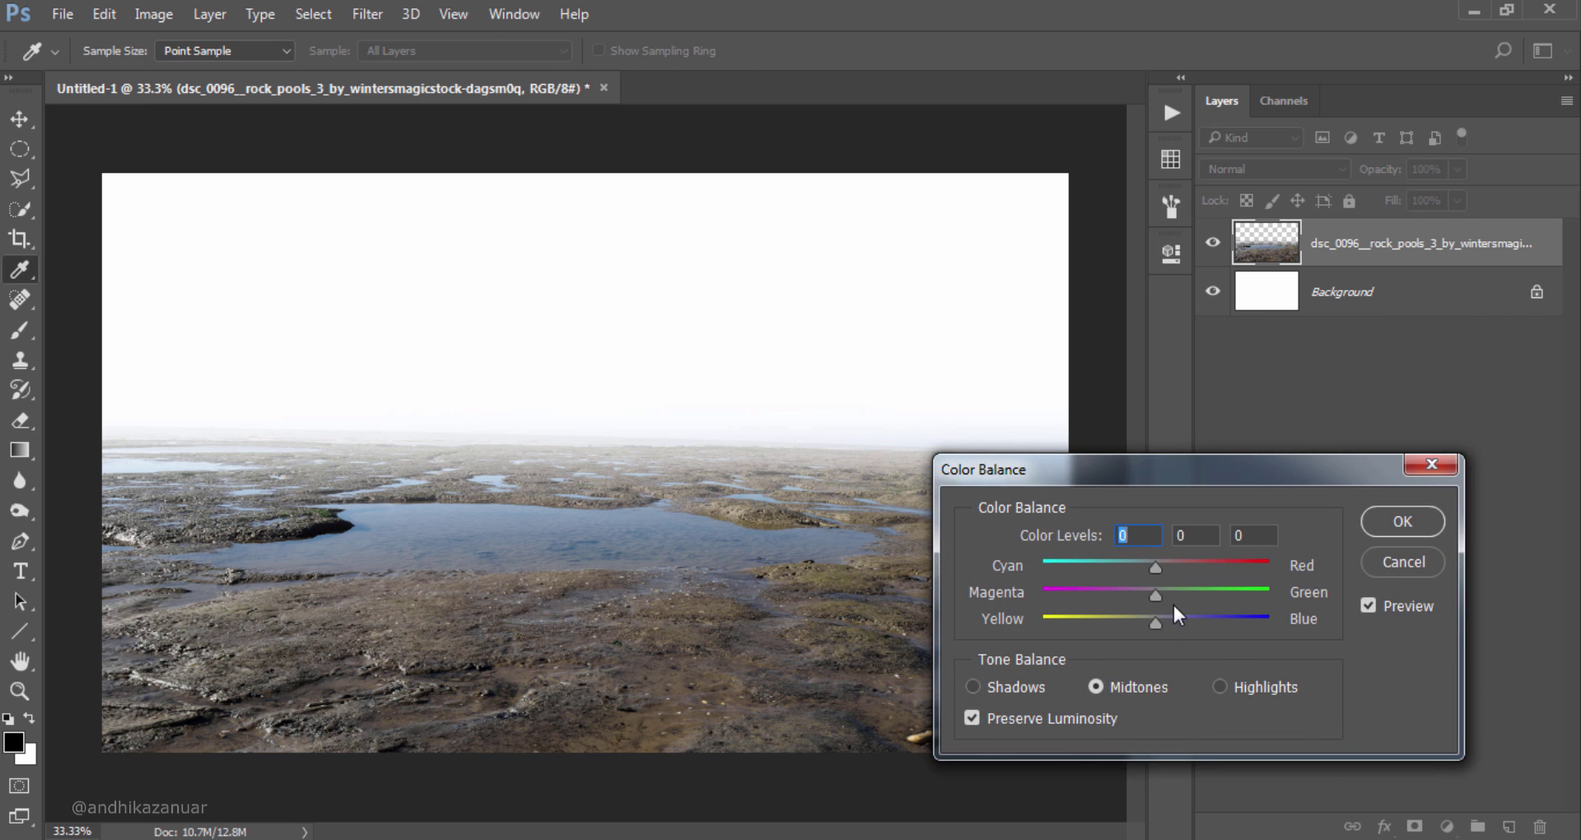
drag(1150, 625, 1125, 624)
click(1220, 687)
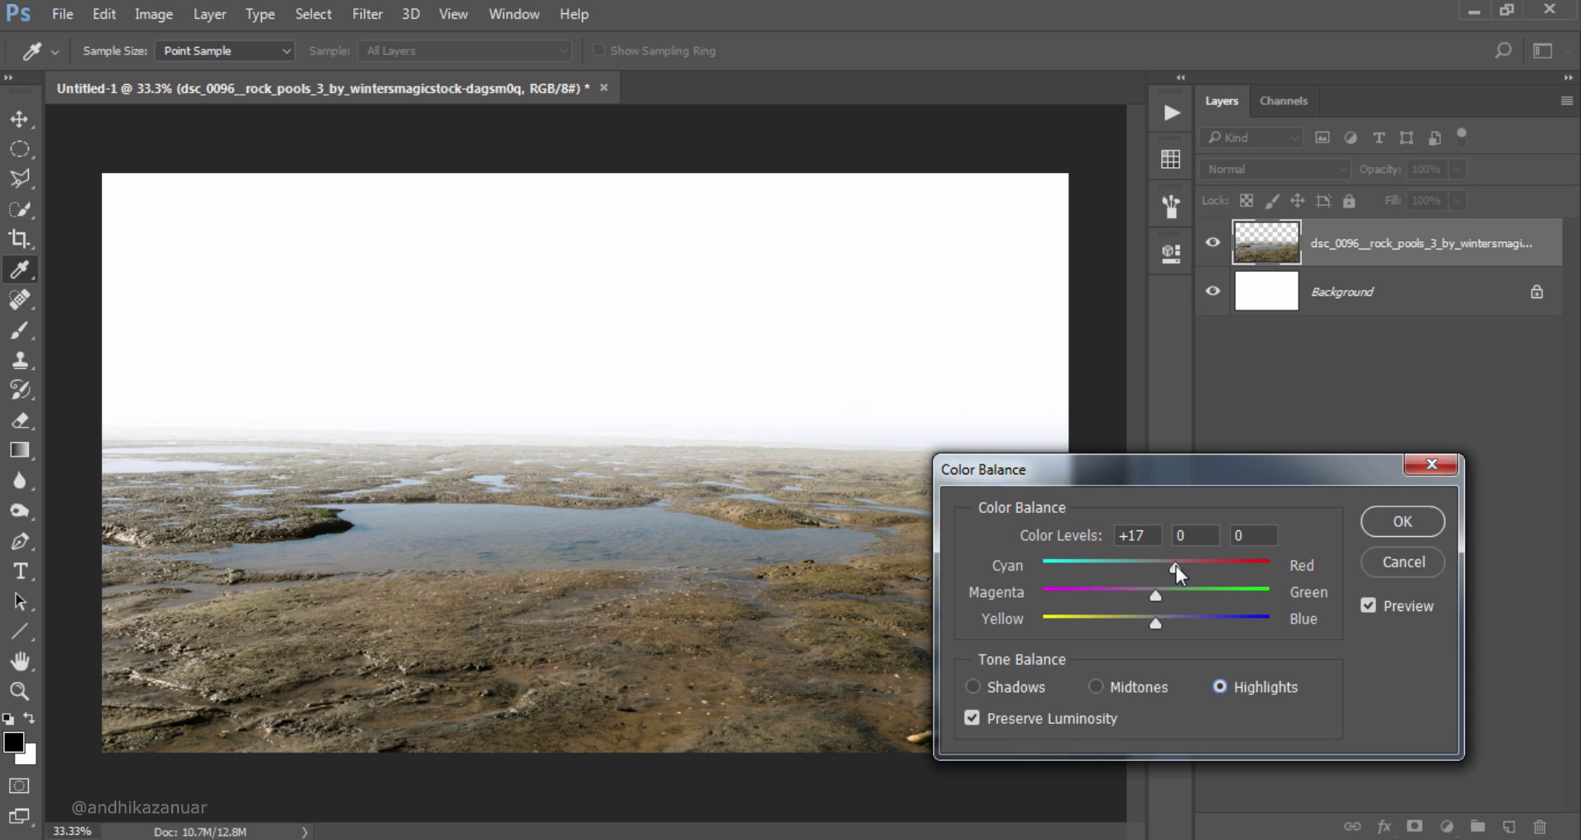
drag(1192, 570, 1194, 570)
drag(1155, 624, 1125, 620)
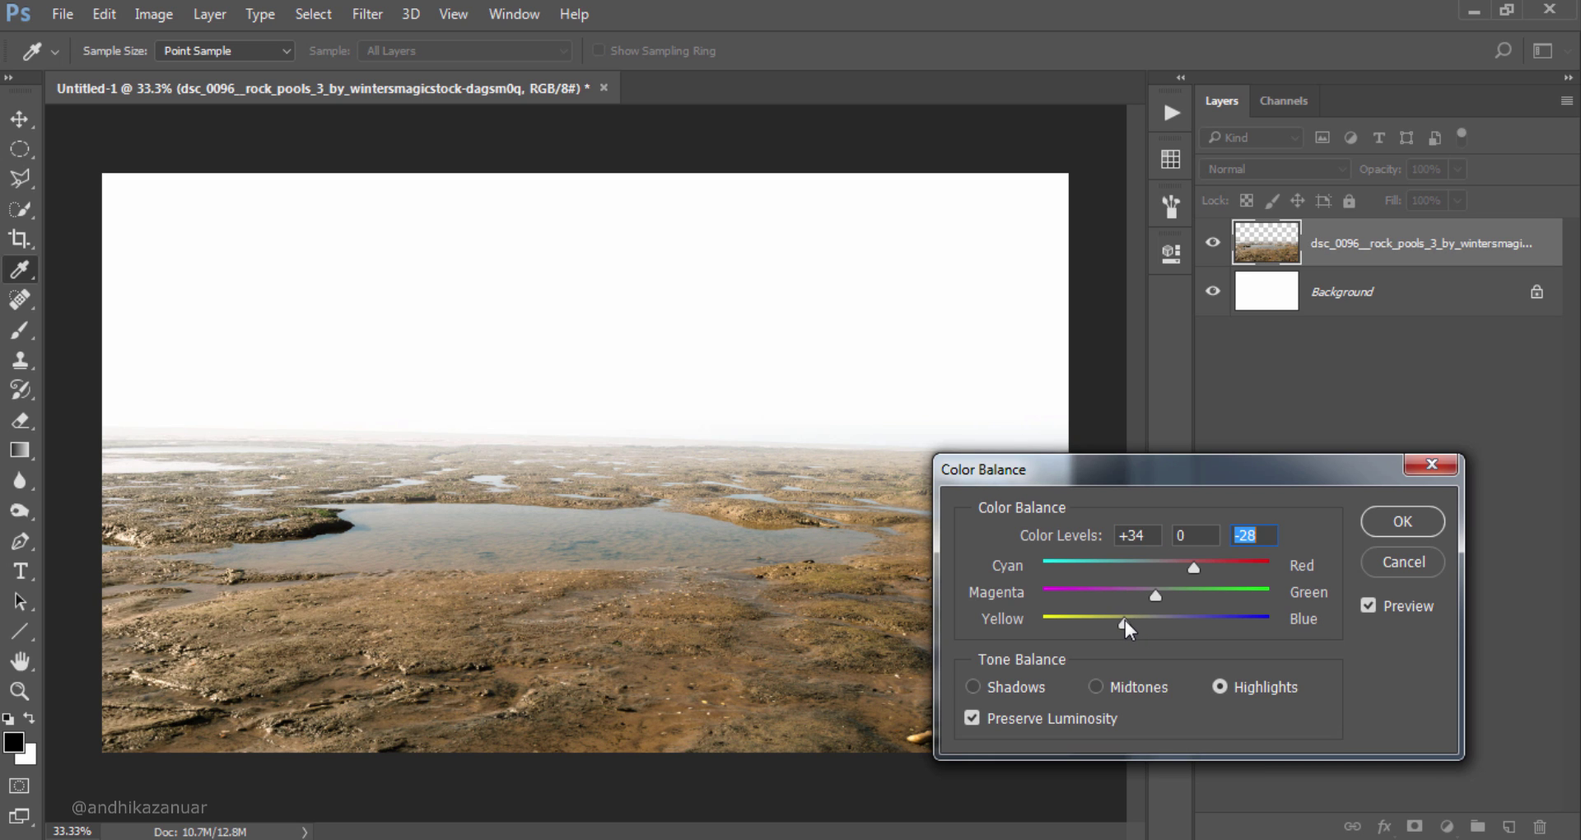
click(1381, 524)
key(v)
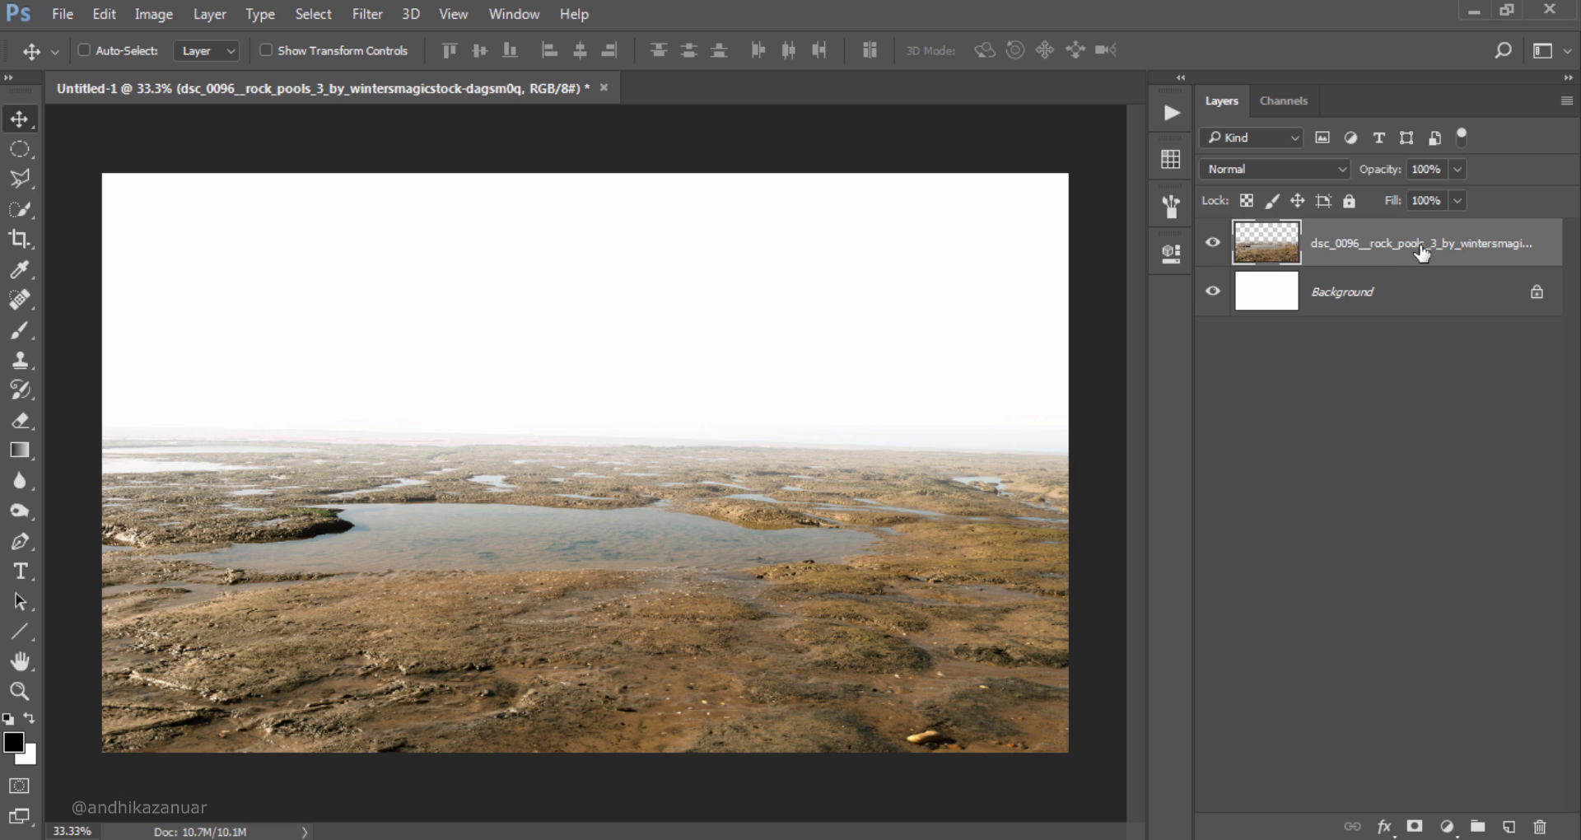
Step: Raise the rock pools layer's contrast to 44 with Brightness/Contrast
click(142, 15)
mouse_move(188, 72)
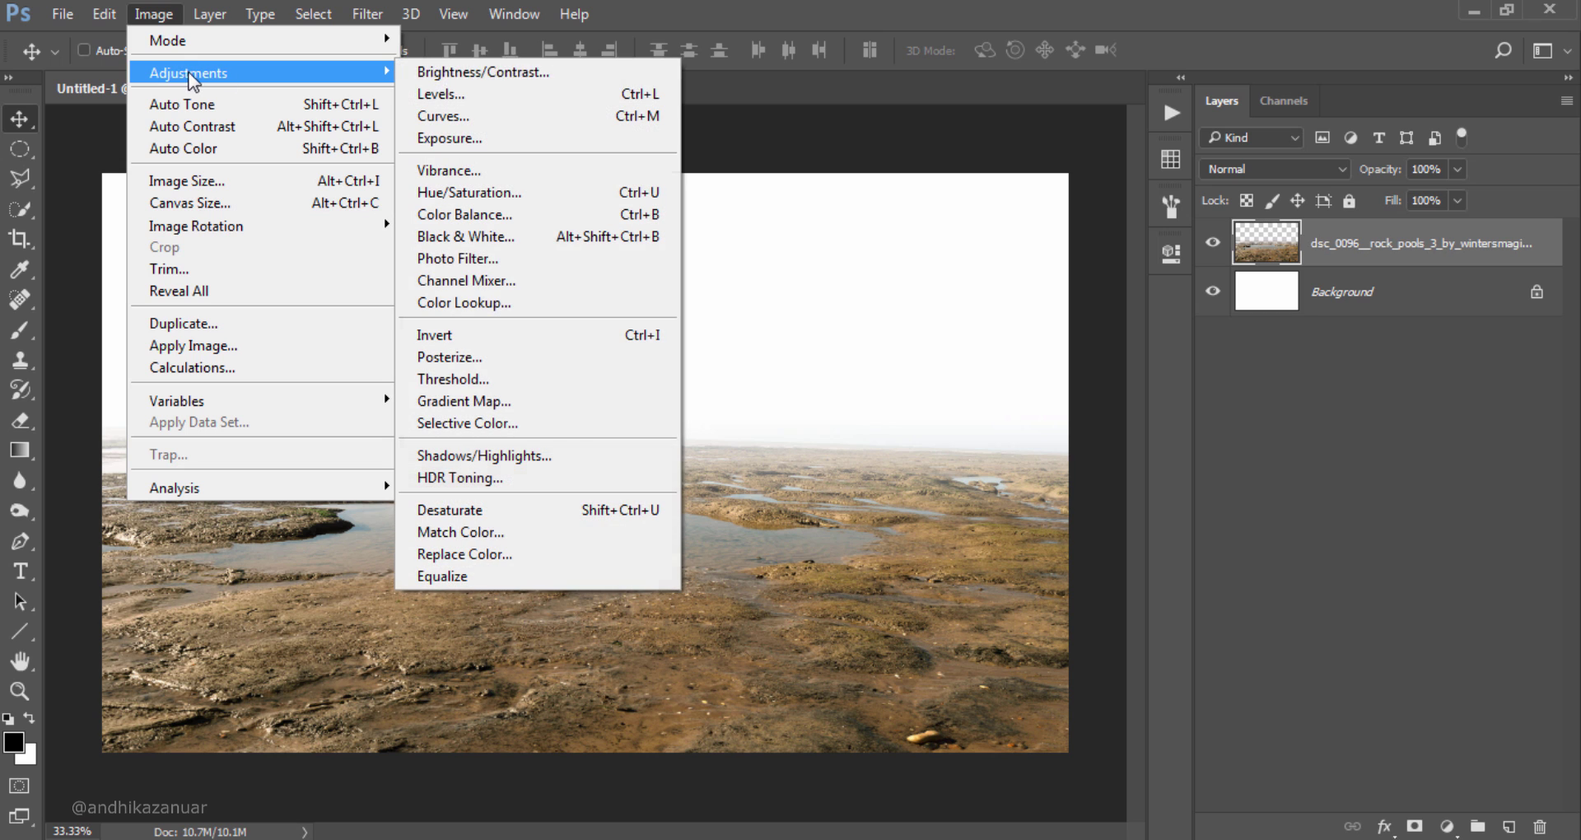
click(434, 74)
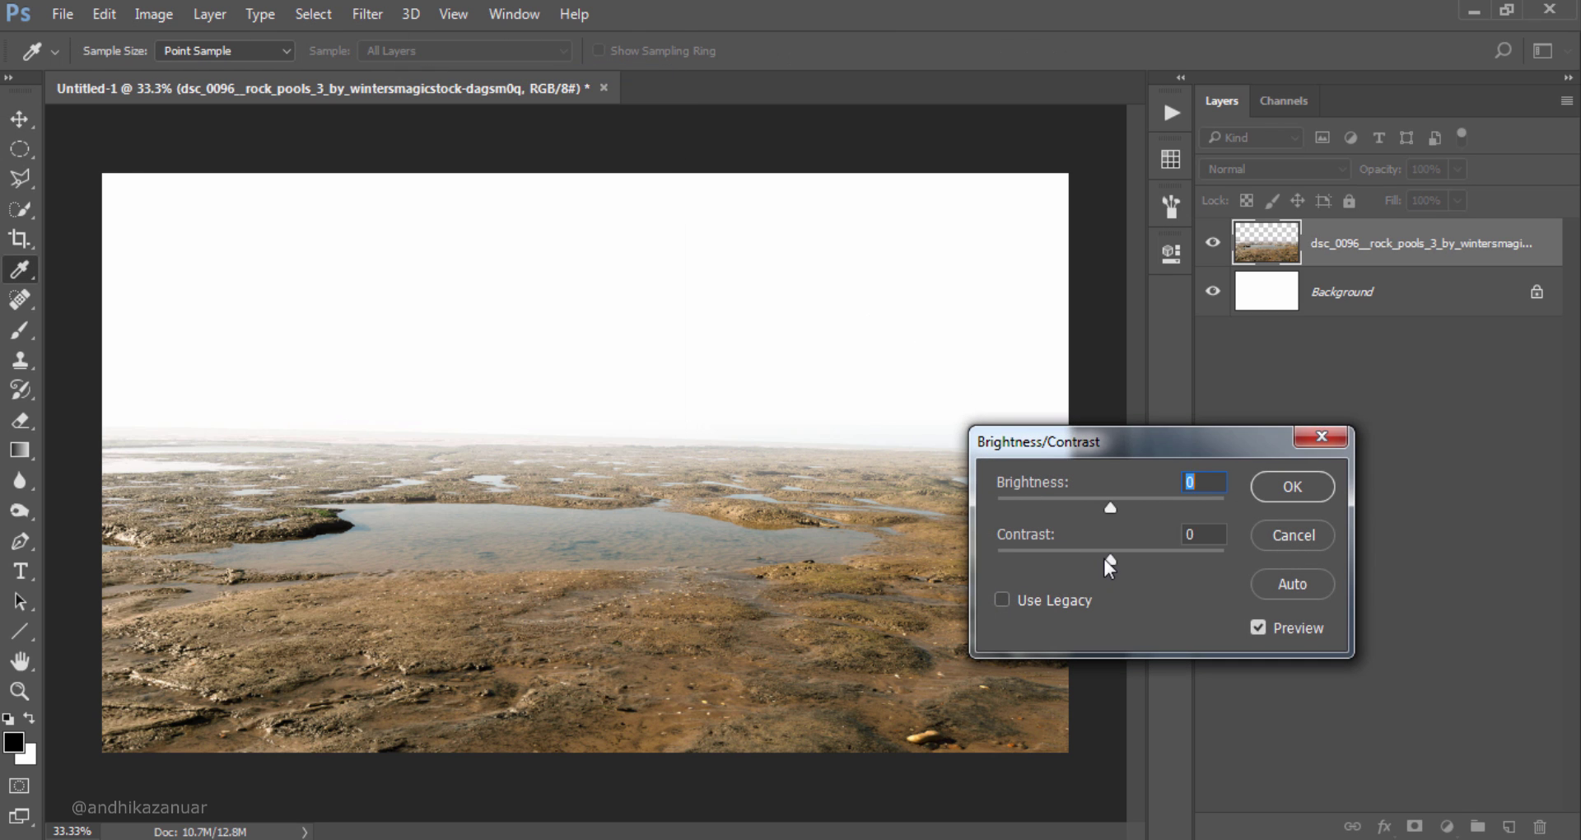
drag(1106, 560, 1160, 559)
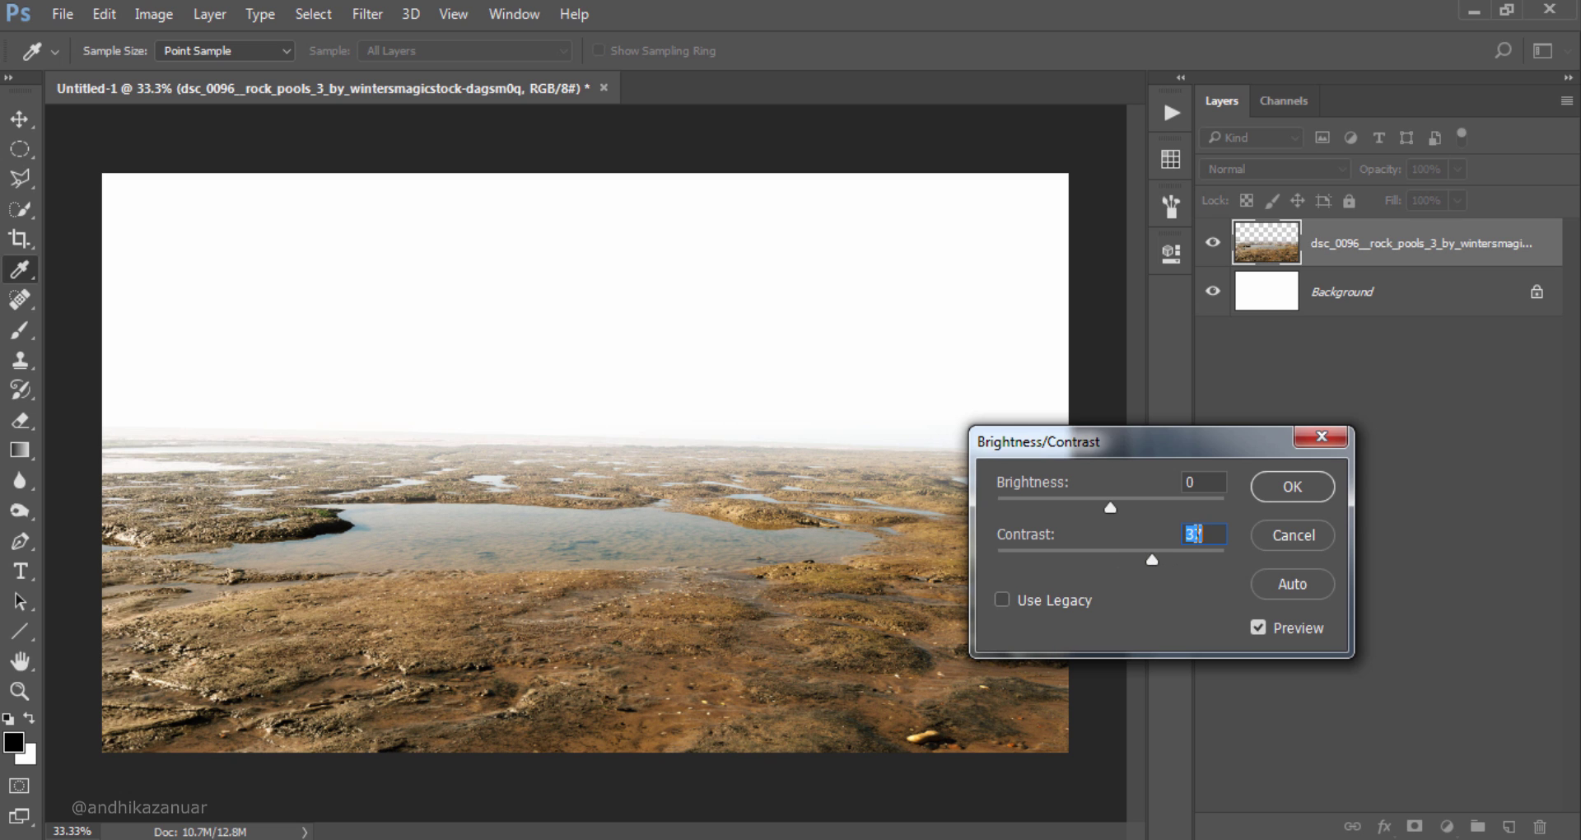
click(1267, 487)
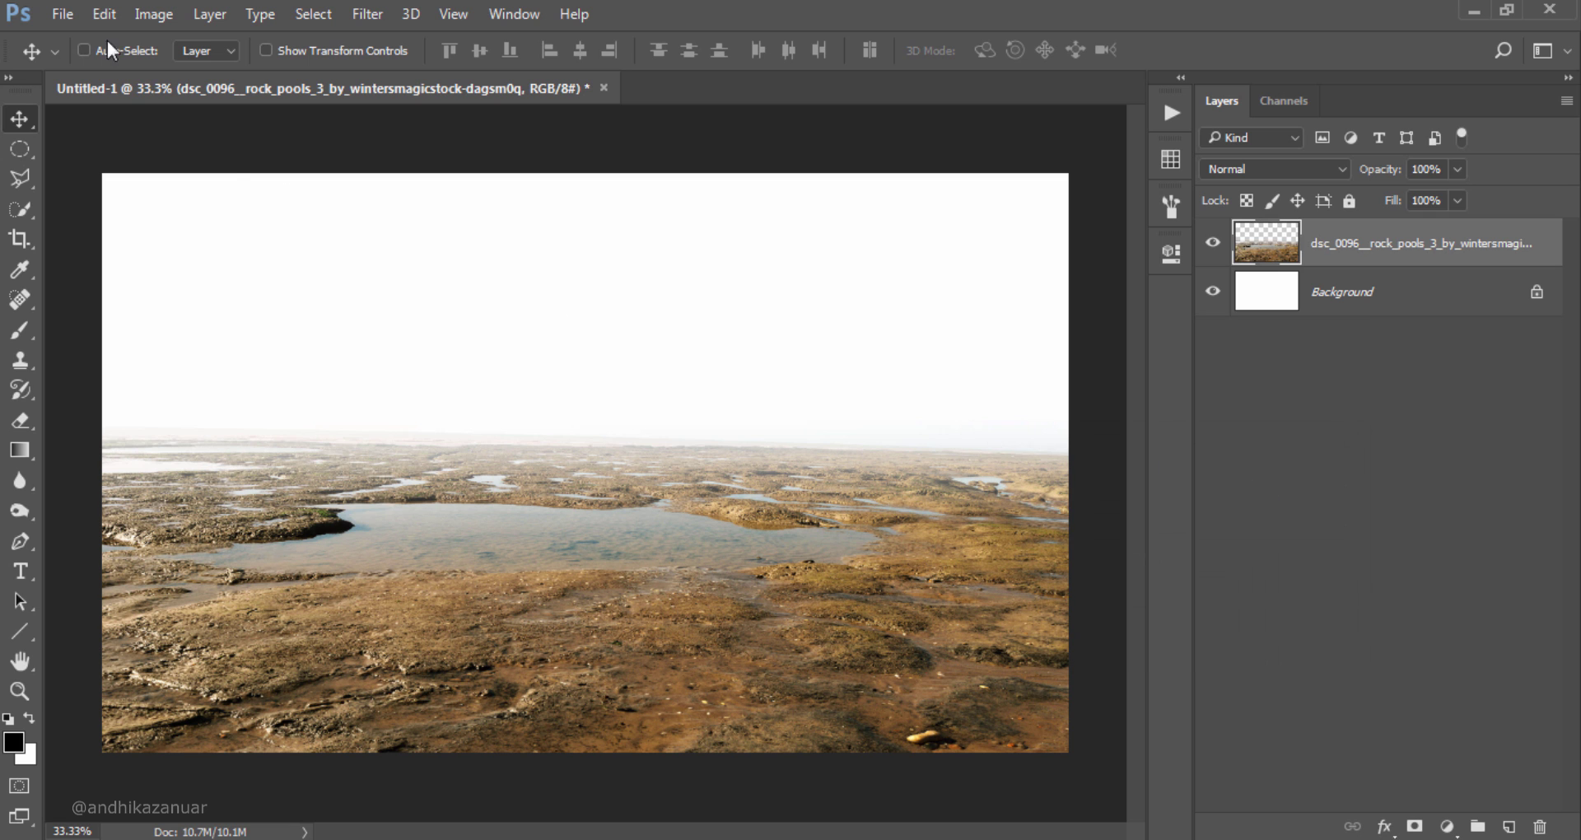
click(62, 14)
Step: Place the fog_stock foggy mountain photo into the document
click(94, 63)
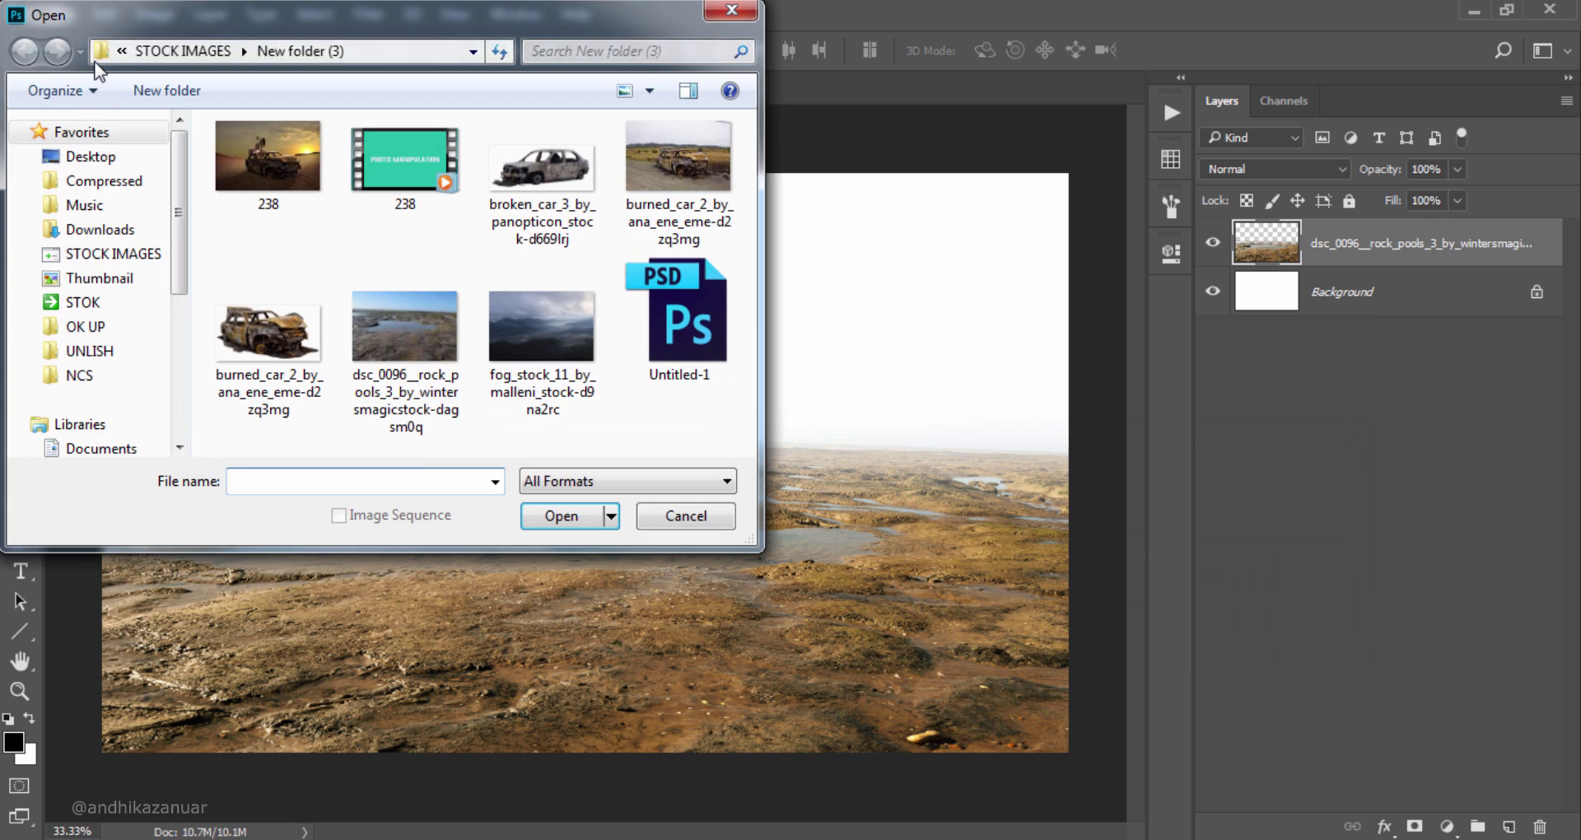
click(532, 324)
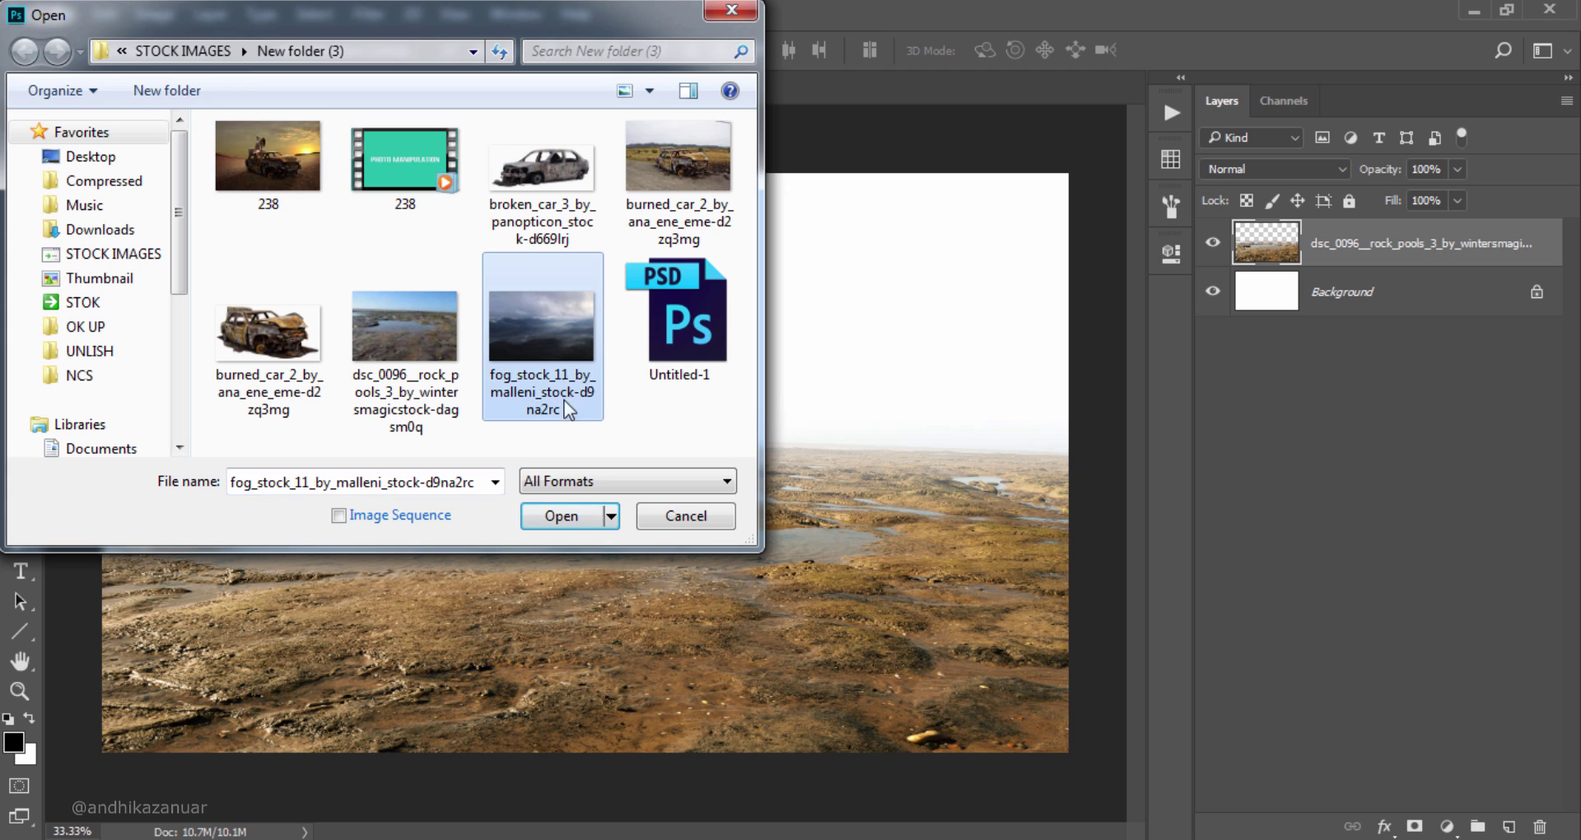
click(568, 516)
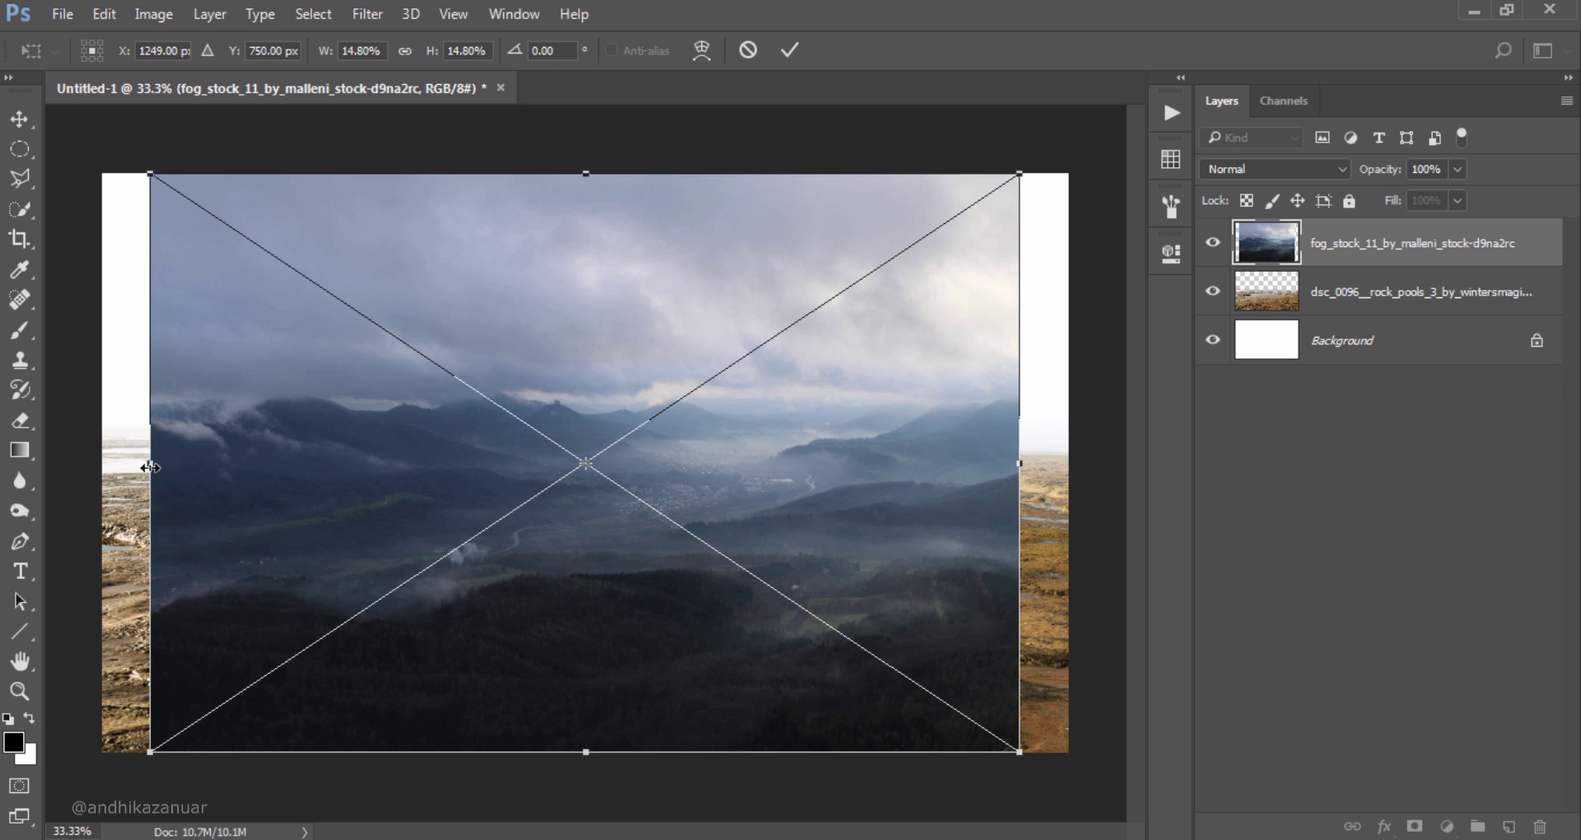
Step: Stretch the fog photo to both canvas edges and move it beneath the rock pools layer
drag(150, 463, 102, 463)
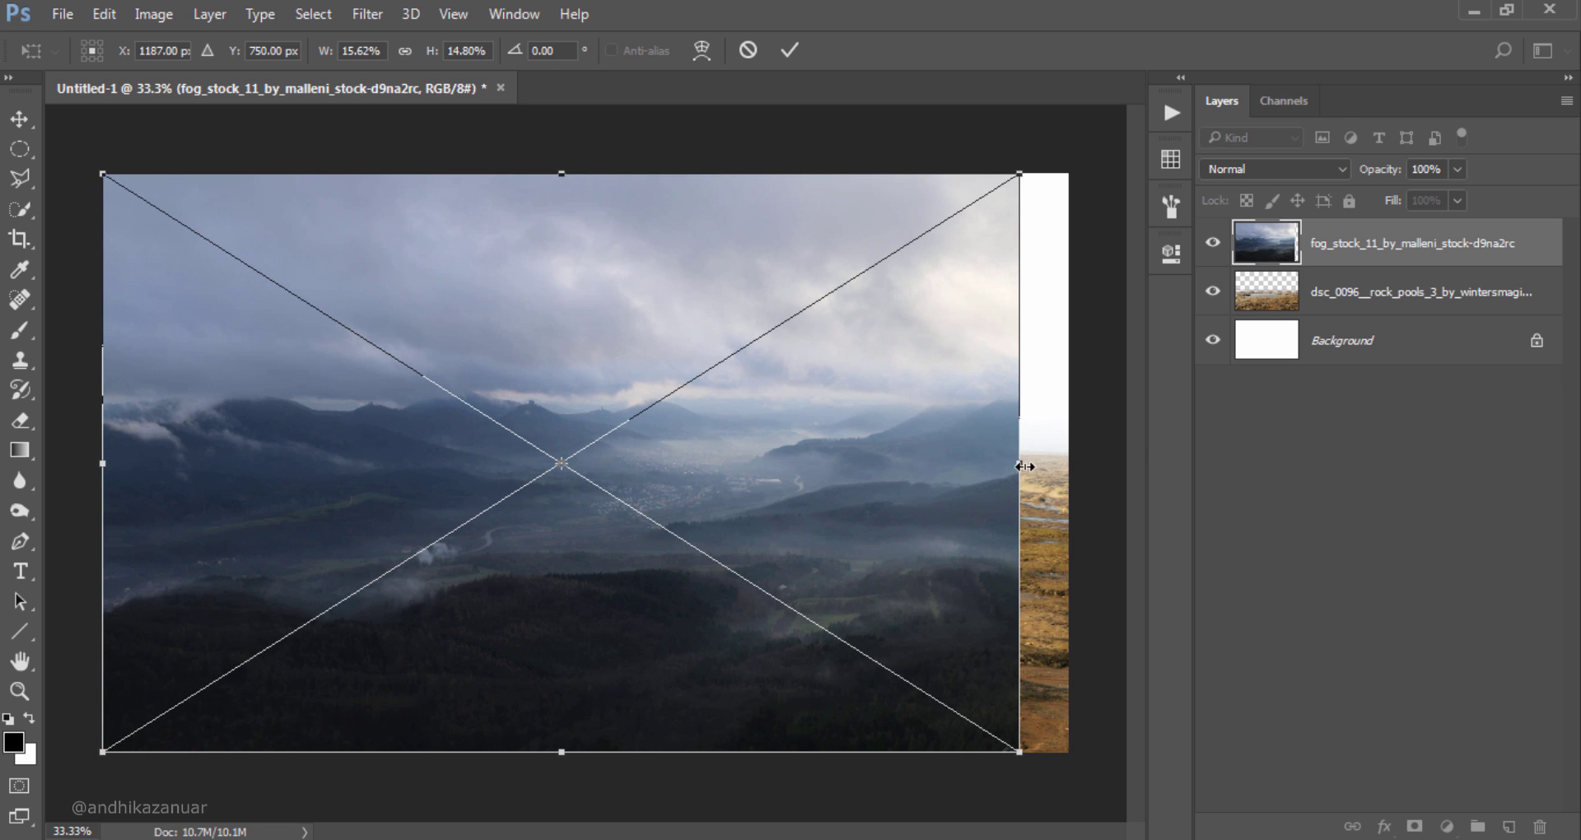
drag(1021, 464, 1066, 467)
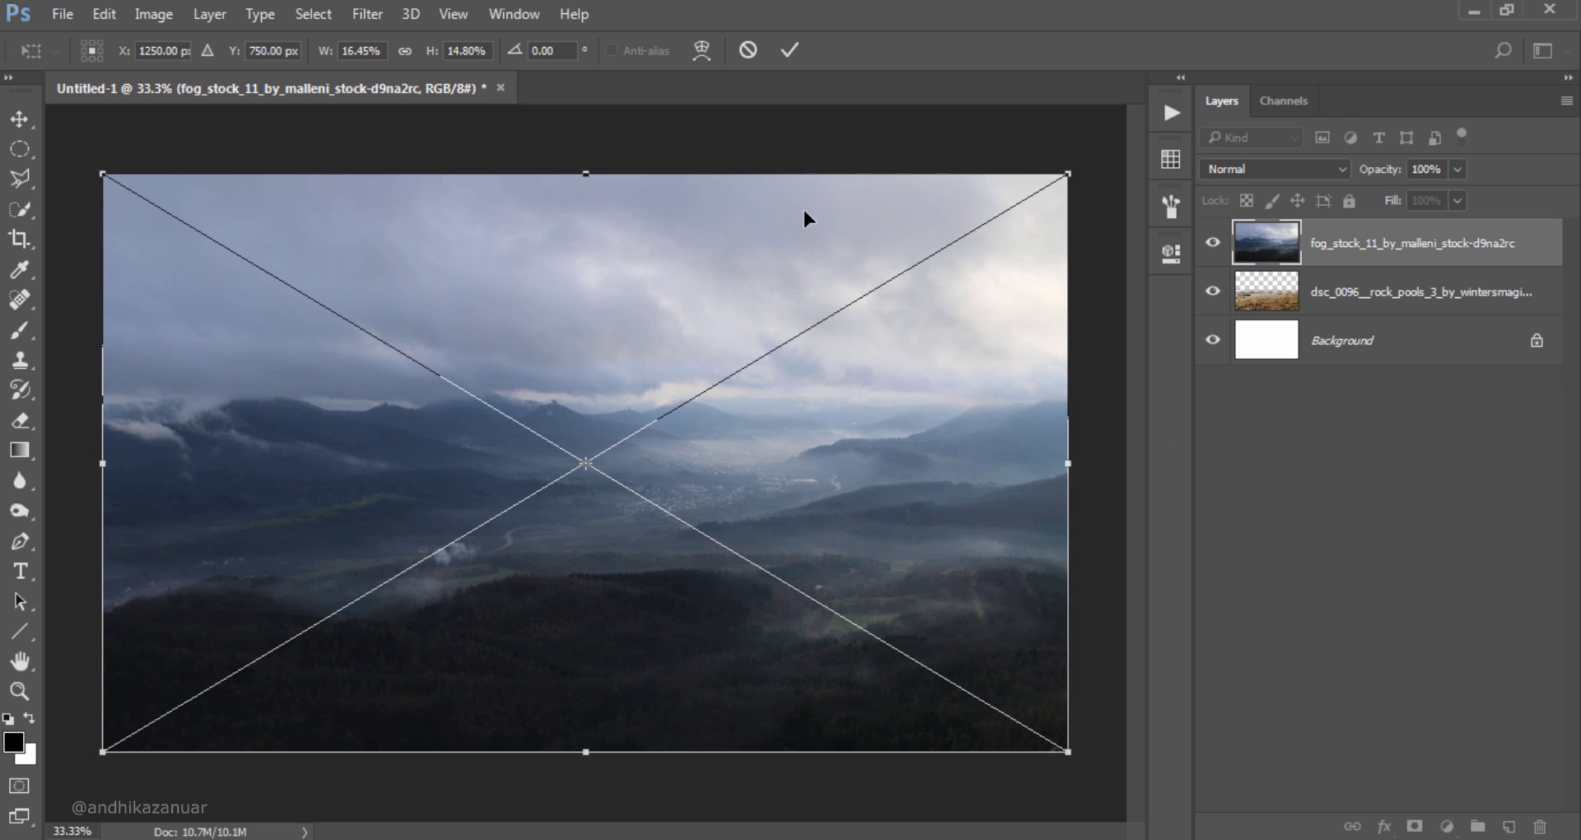
click(790, 52)
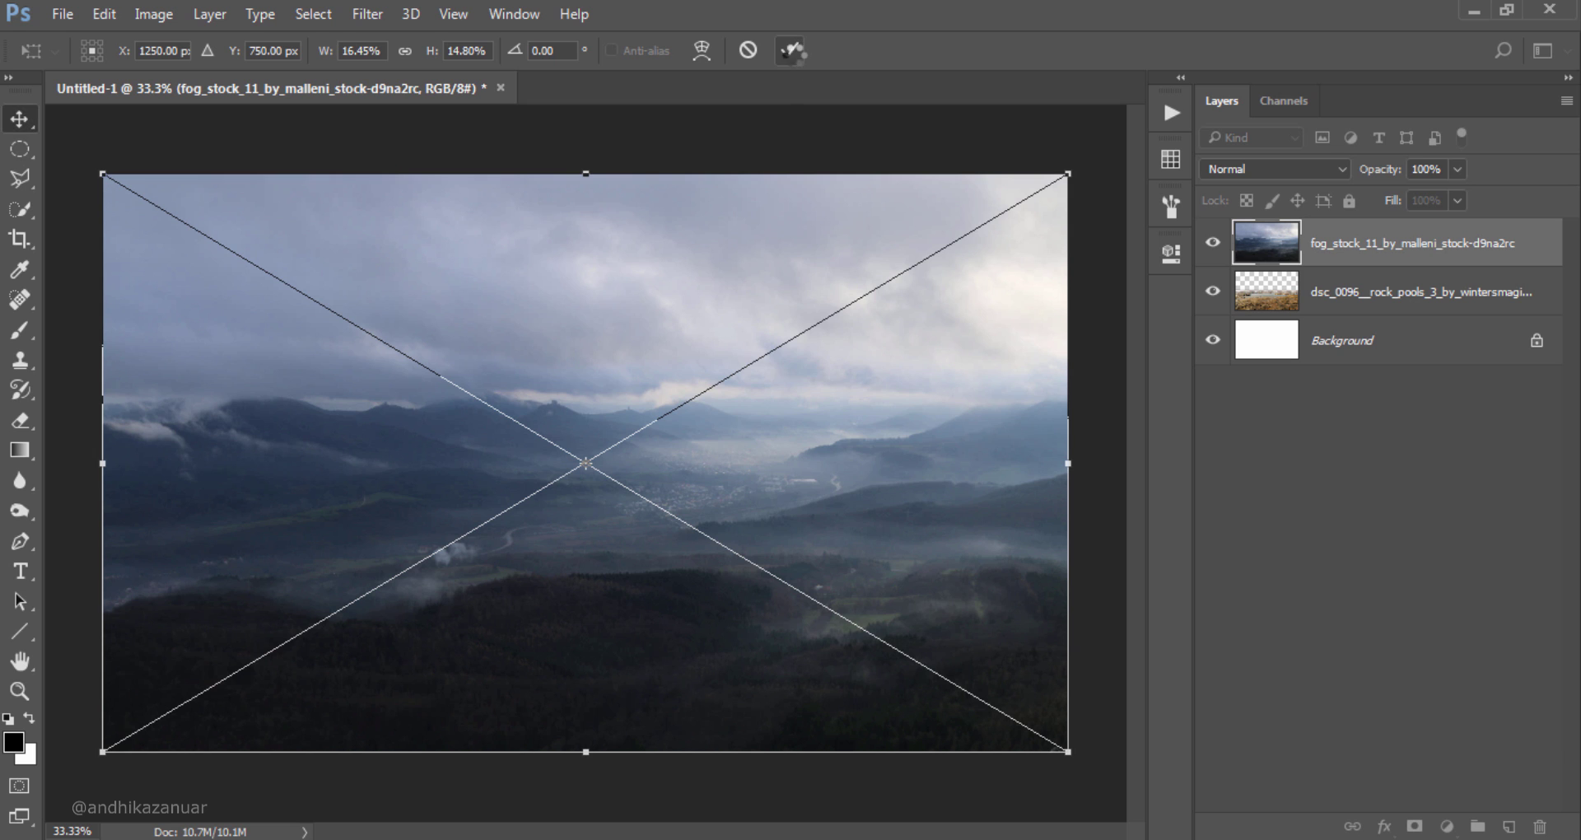
drag(1371, 247, 1381, 309)
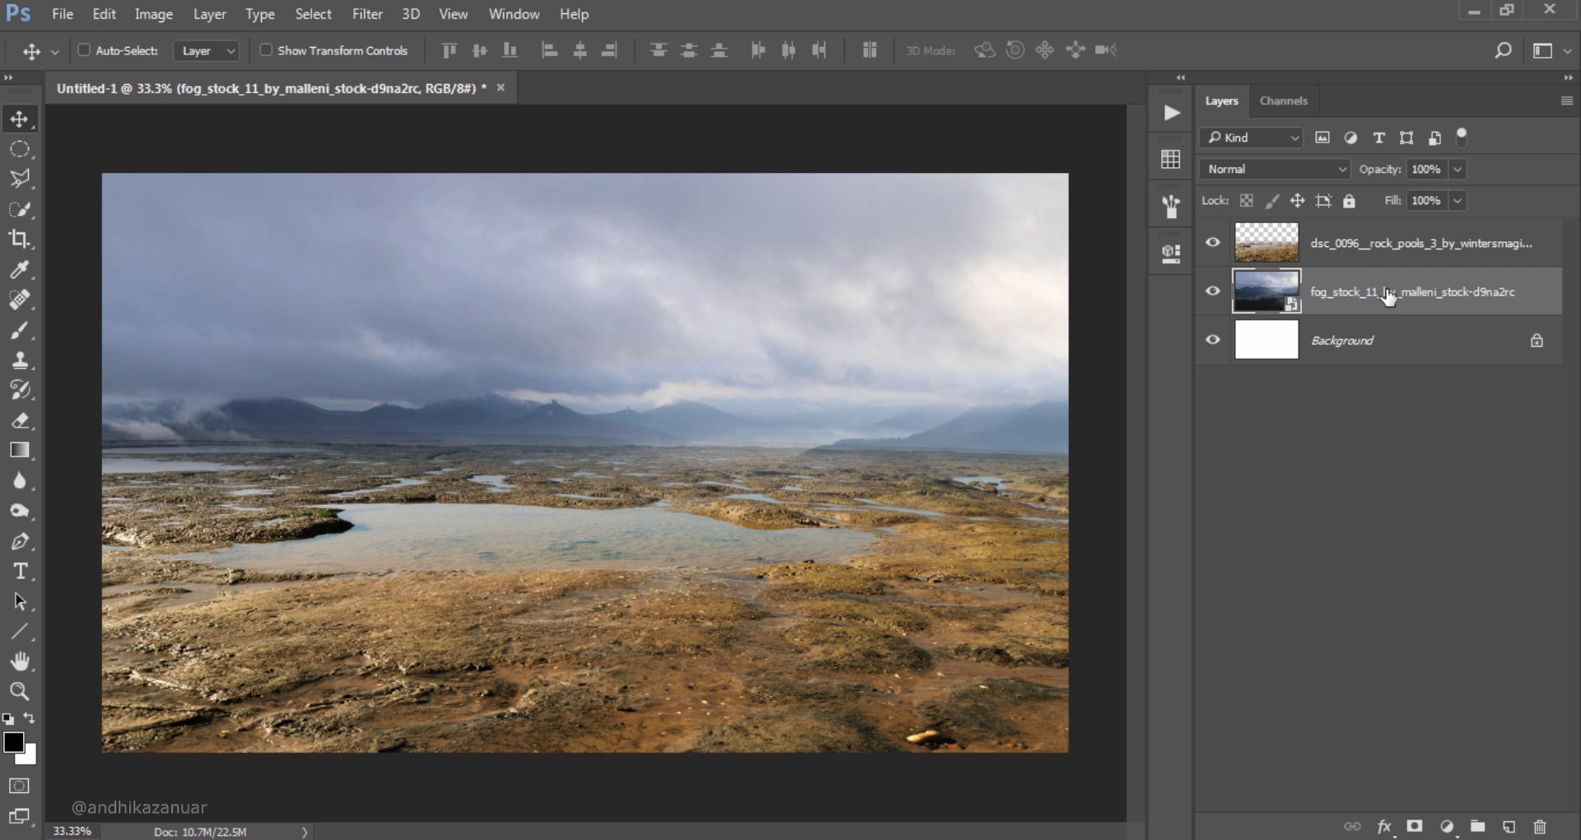
Step: Rasterize the fog layer and lower its brightness to darken the sky
right_click(1495, 299)
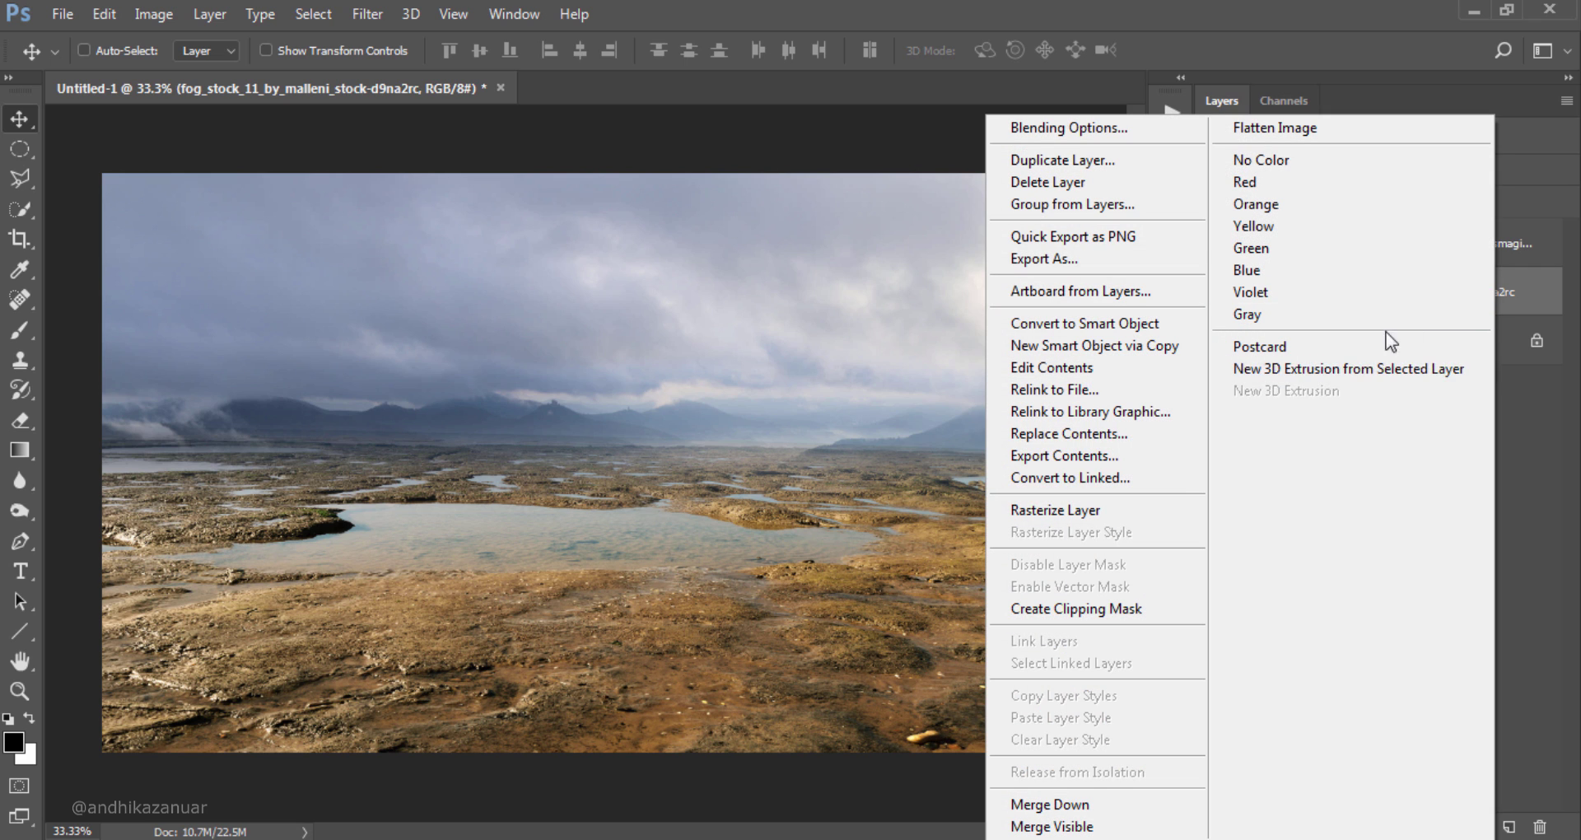
click(1151, 510)
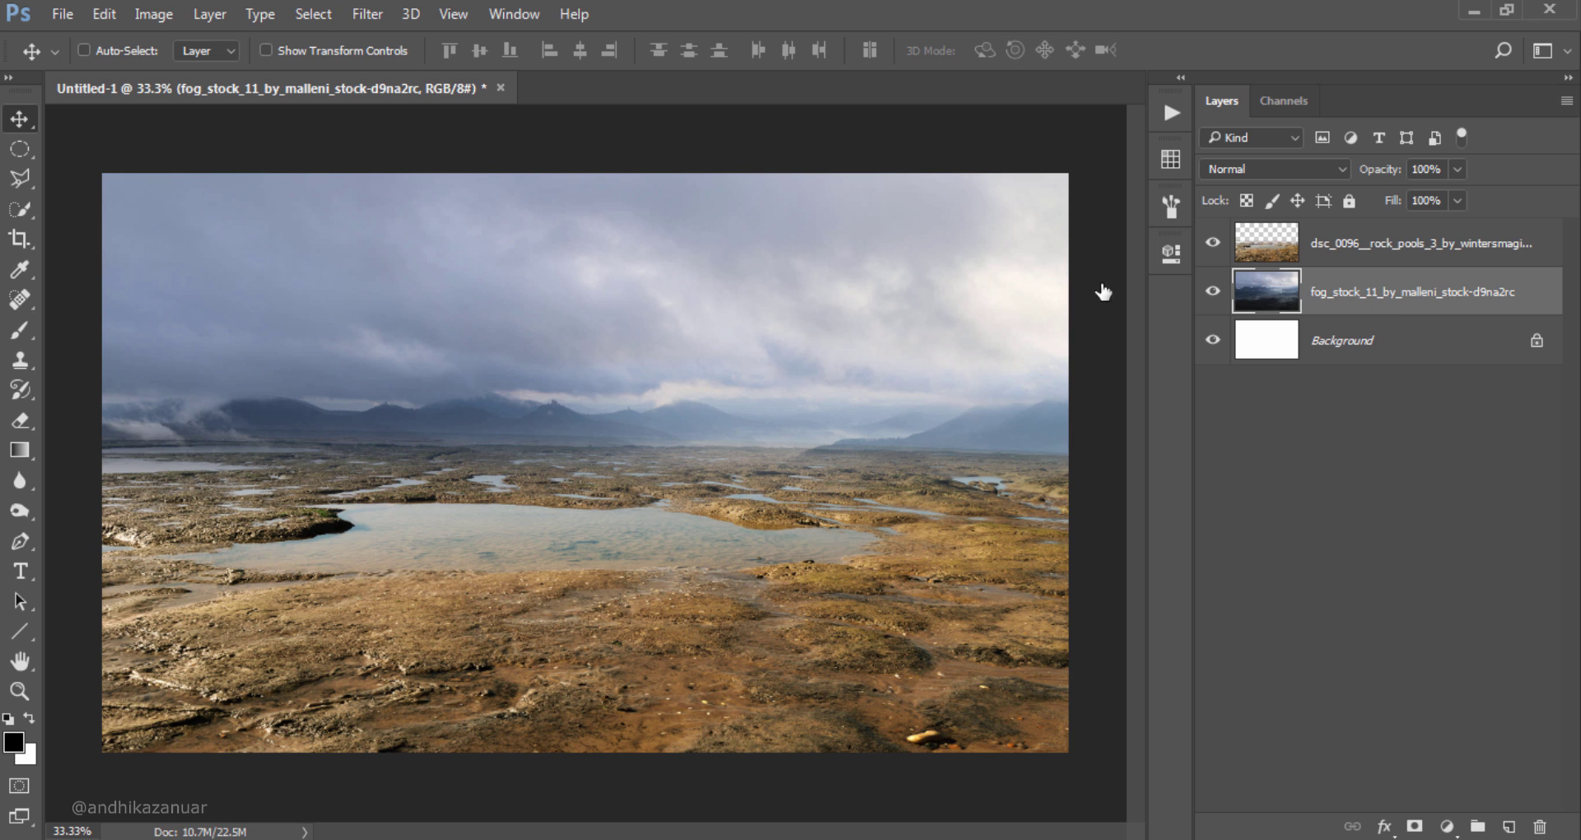
click(162, 13)
mouse_move(198, 73)
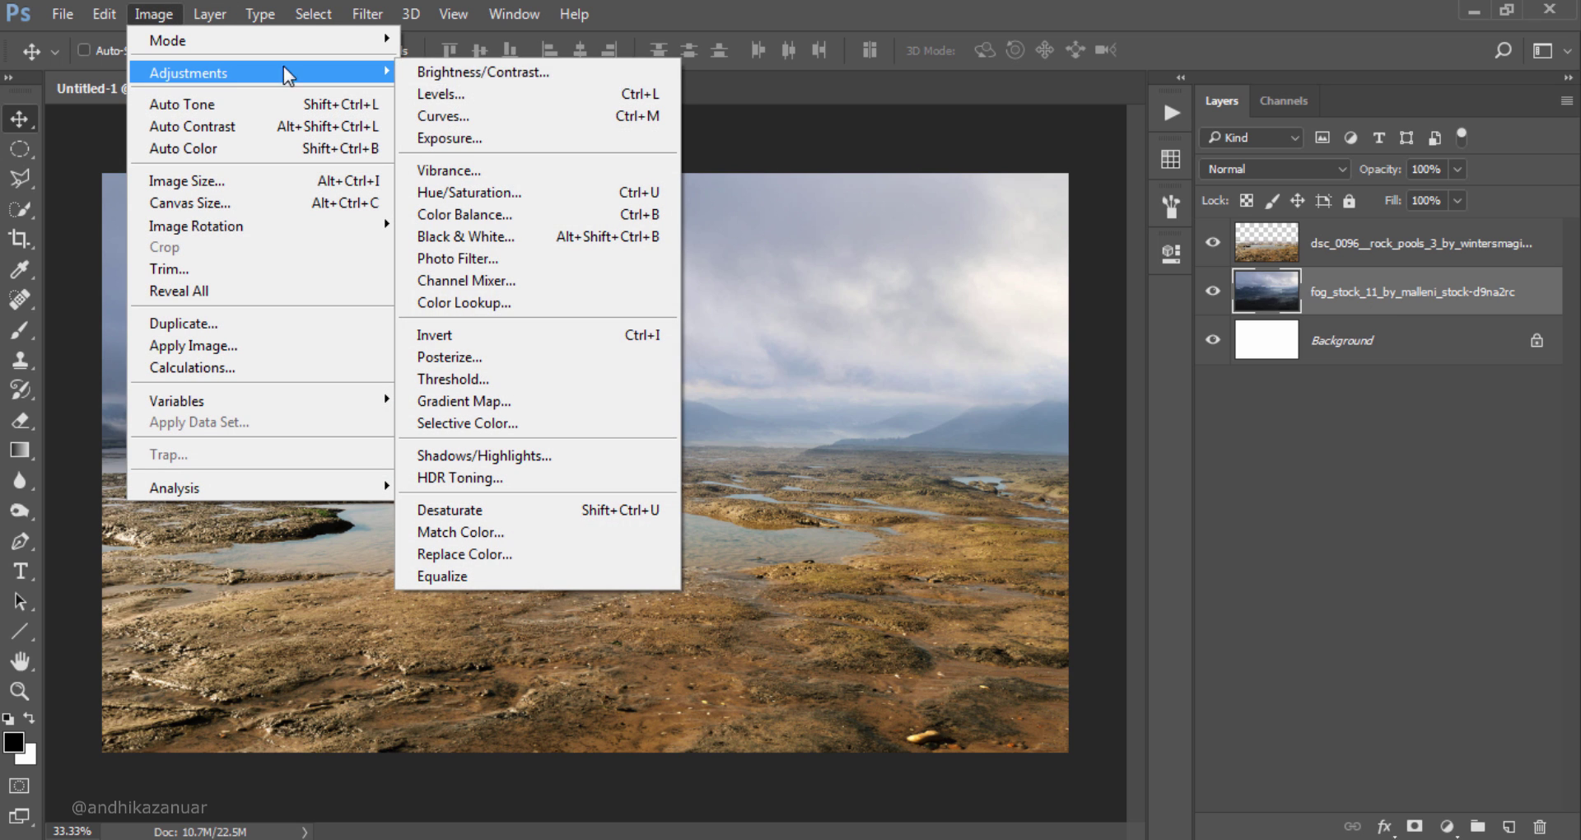
click(468, 72)
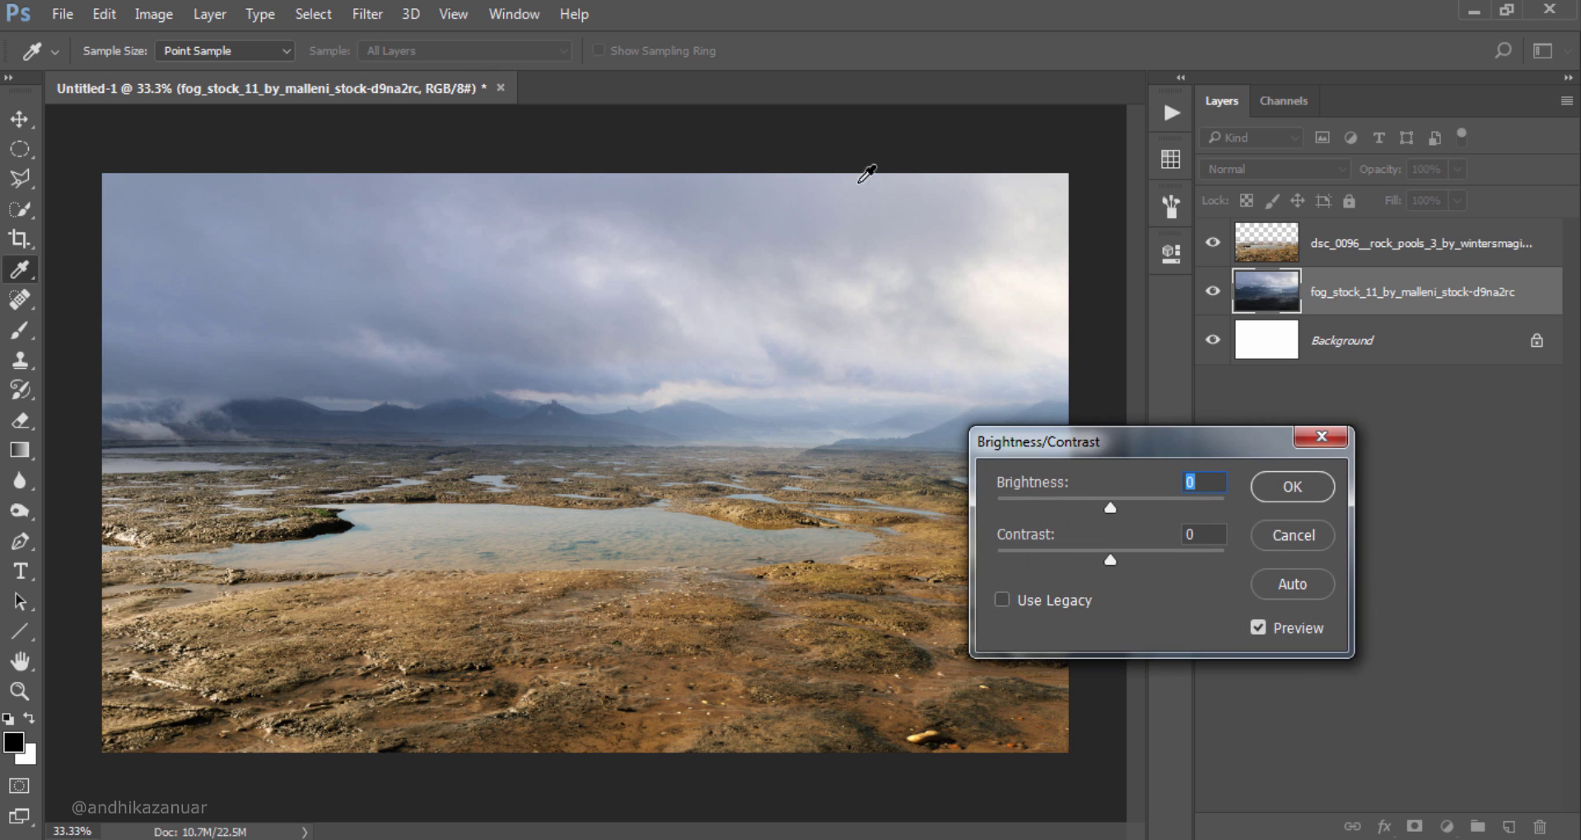
mouse_move(1110, 507)
mouse_down()
mouse_move(1065, 504)
mouse_move(1080, 504)
mouse_up()
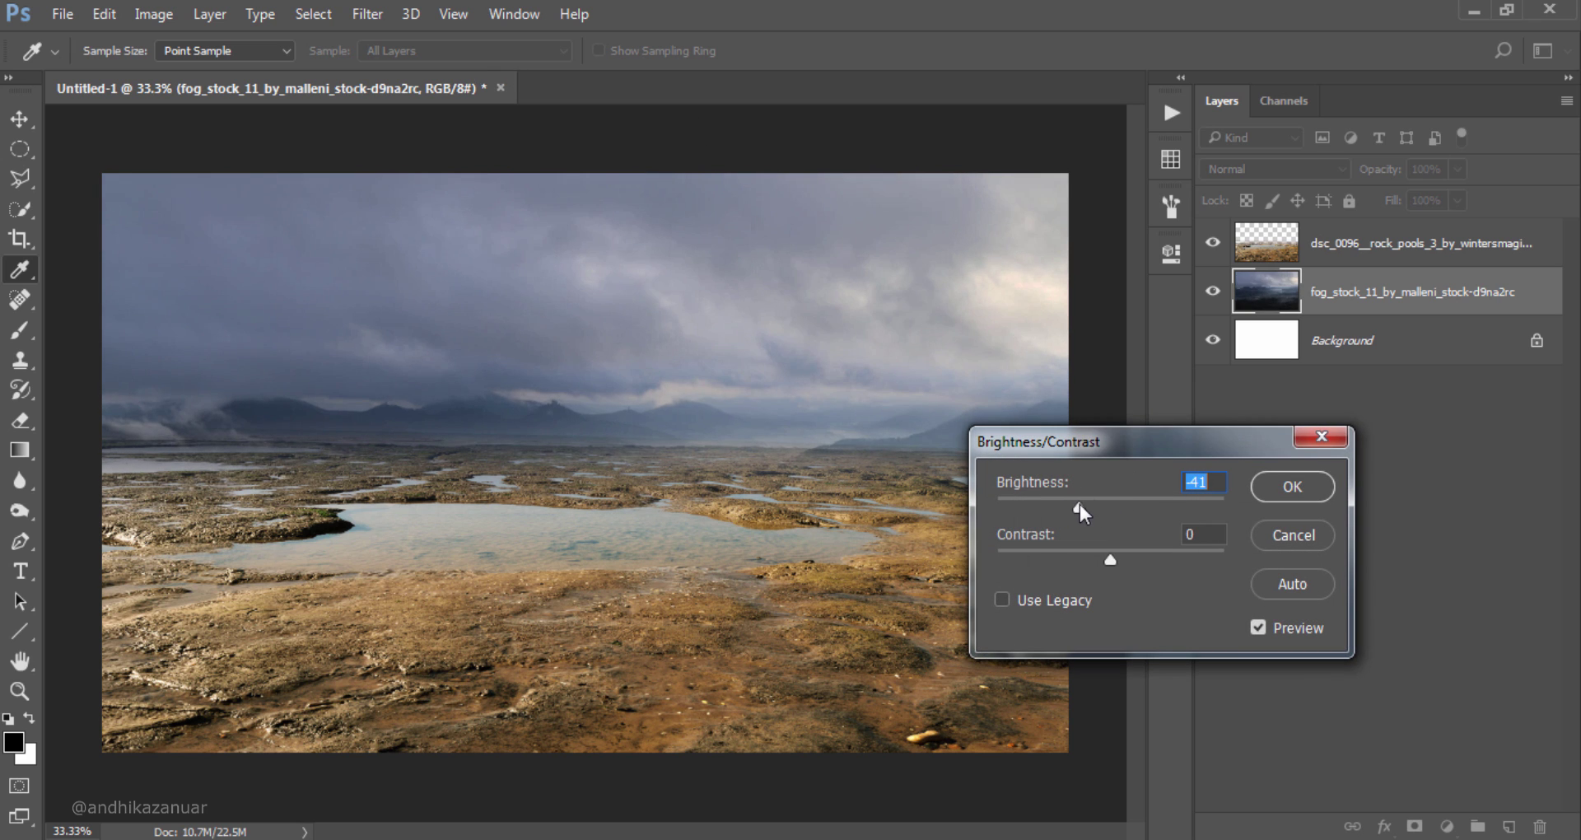
click(1295, 490)
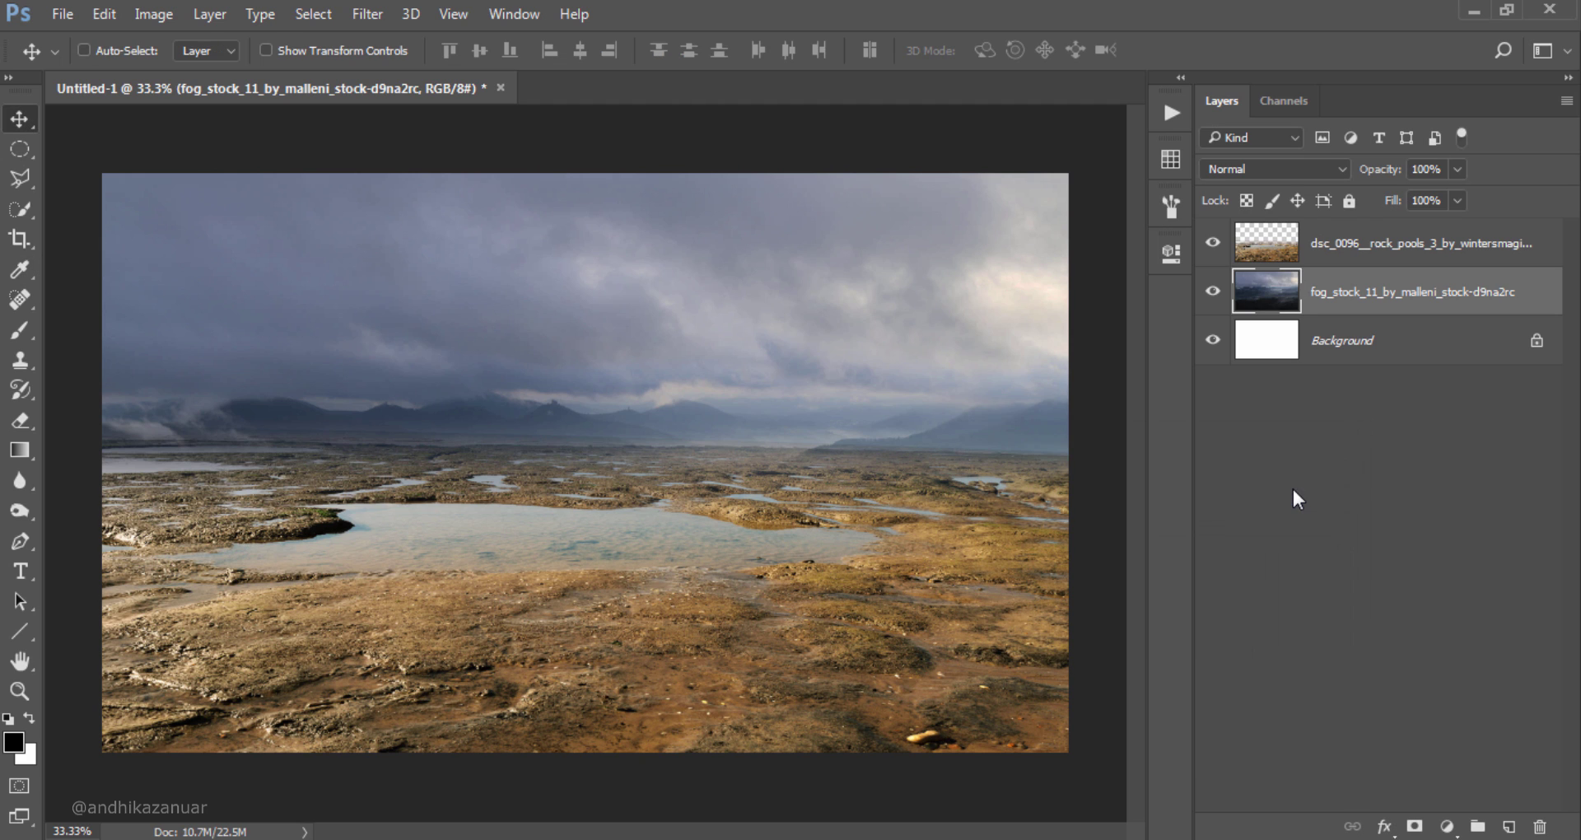
Step: Warm the sky's highlights (+16 red, −47 yellow) and add an empty layer above rock pools
key(ctrl+b)
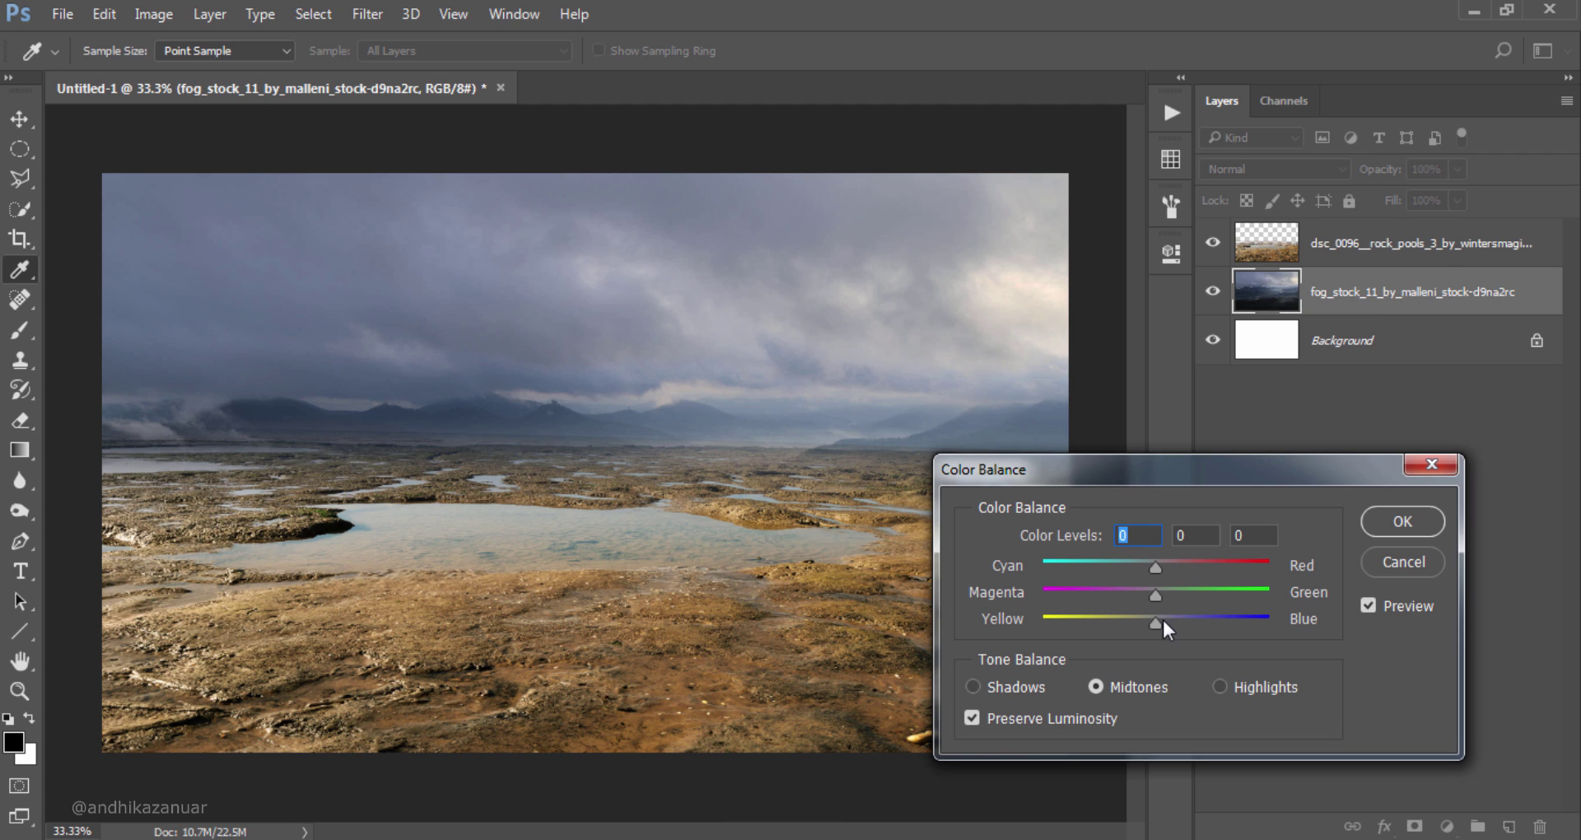
drag(1155, 621, 1130, 620)
click(1221, 685)
drag(1176, 564, 1174, 567)
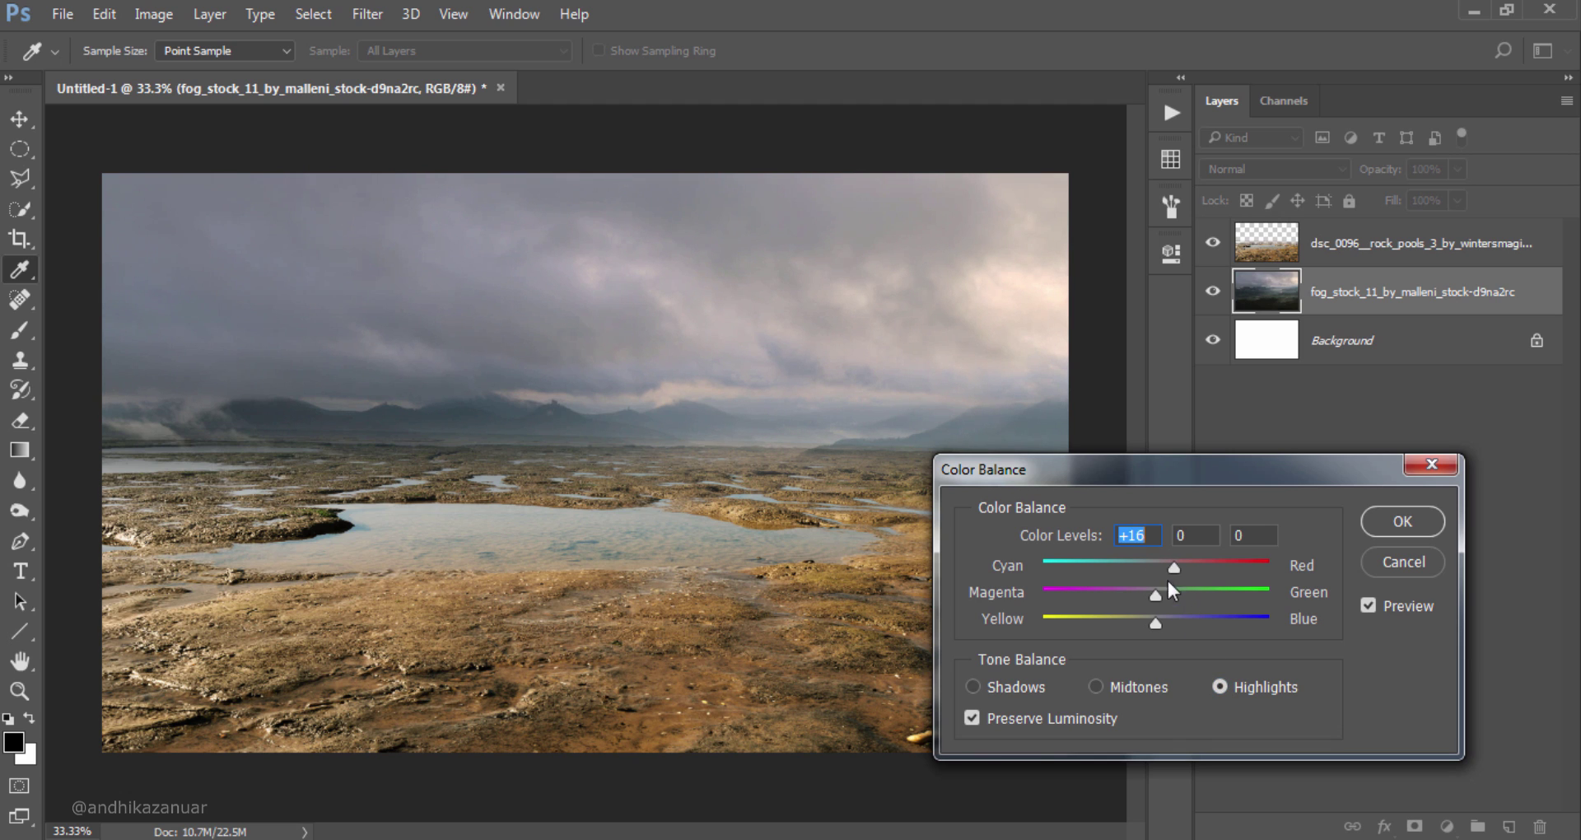
drag(1153, 618, 1105, 620)
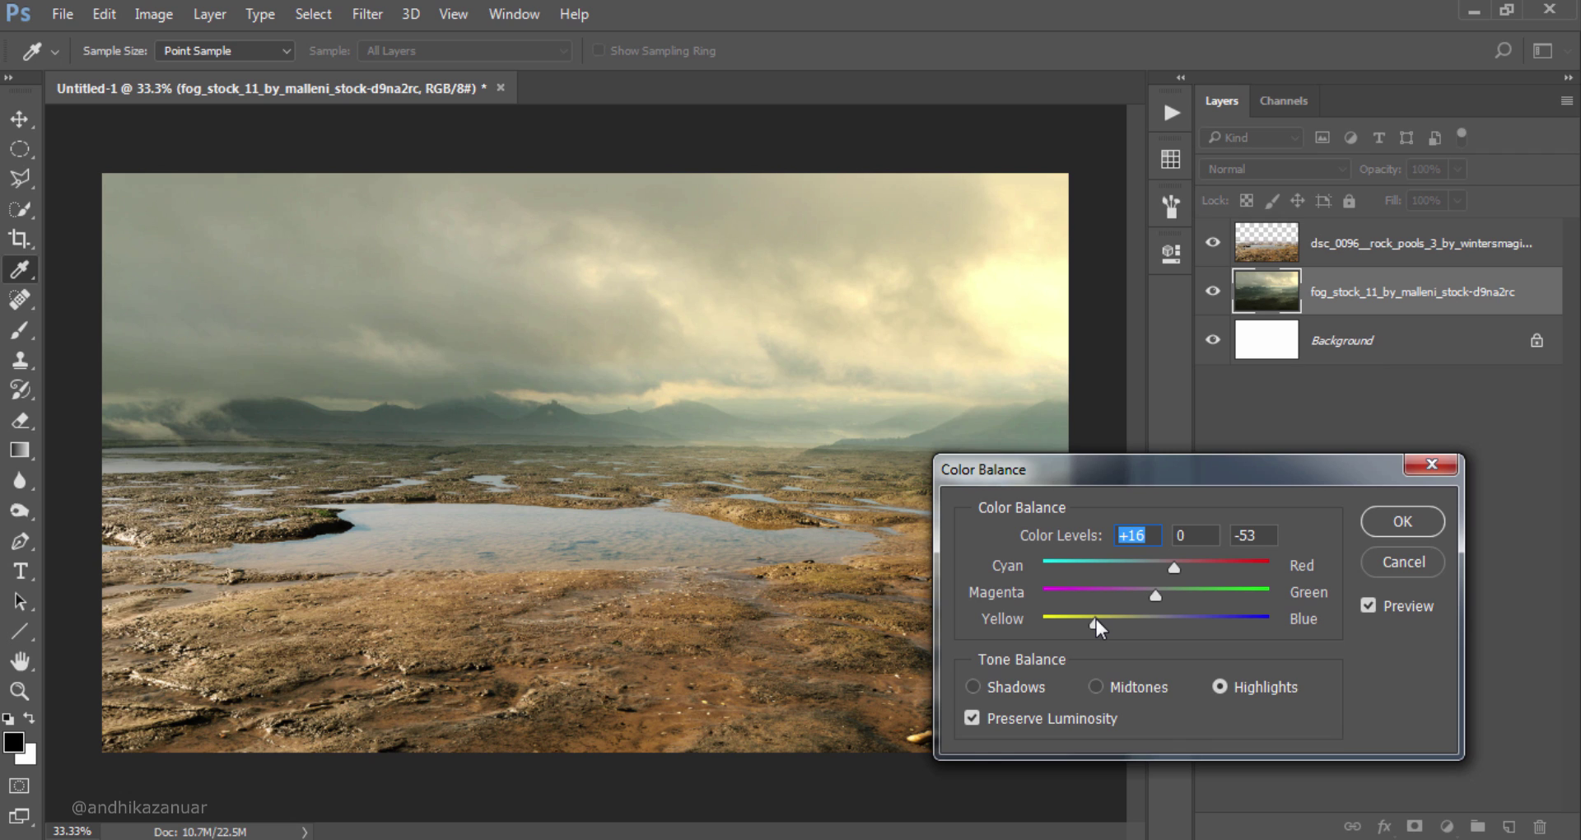
key(Tab)
key(Tab)
drag(1096, 622, 1103, 626)
click(1380, 524)
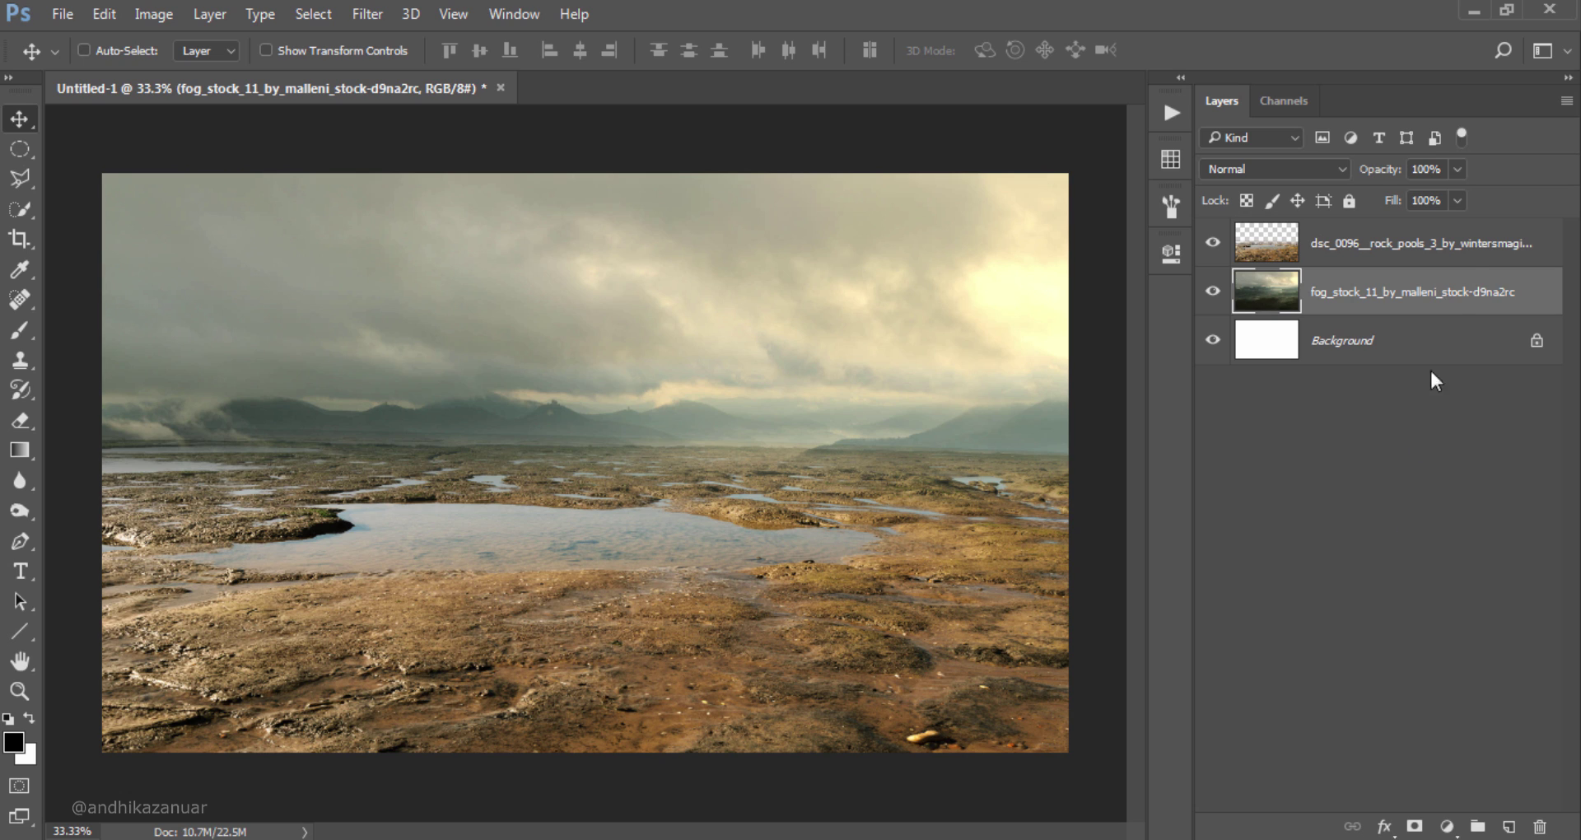
click(1475, 250)
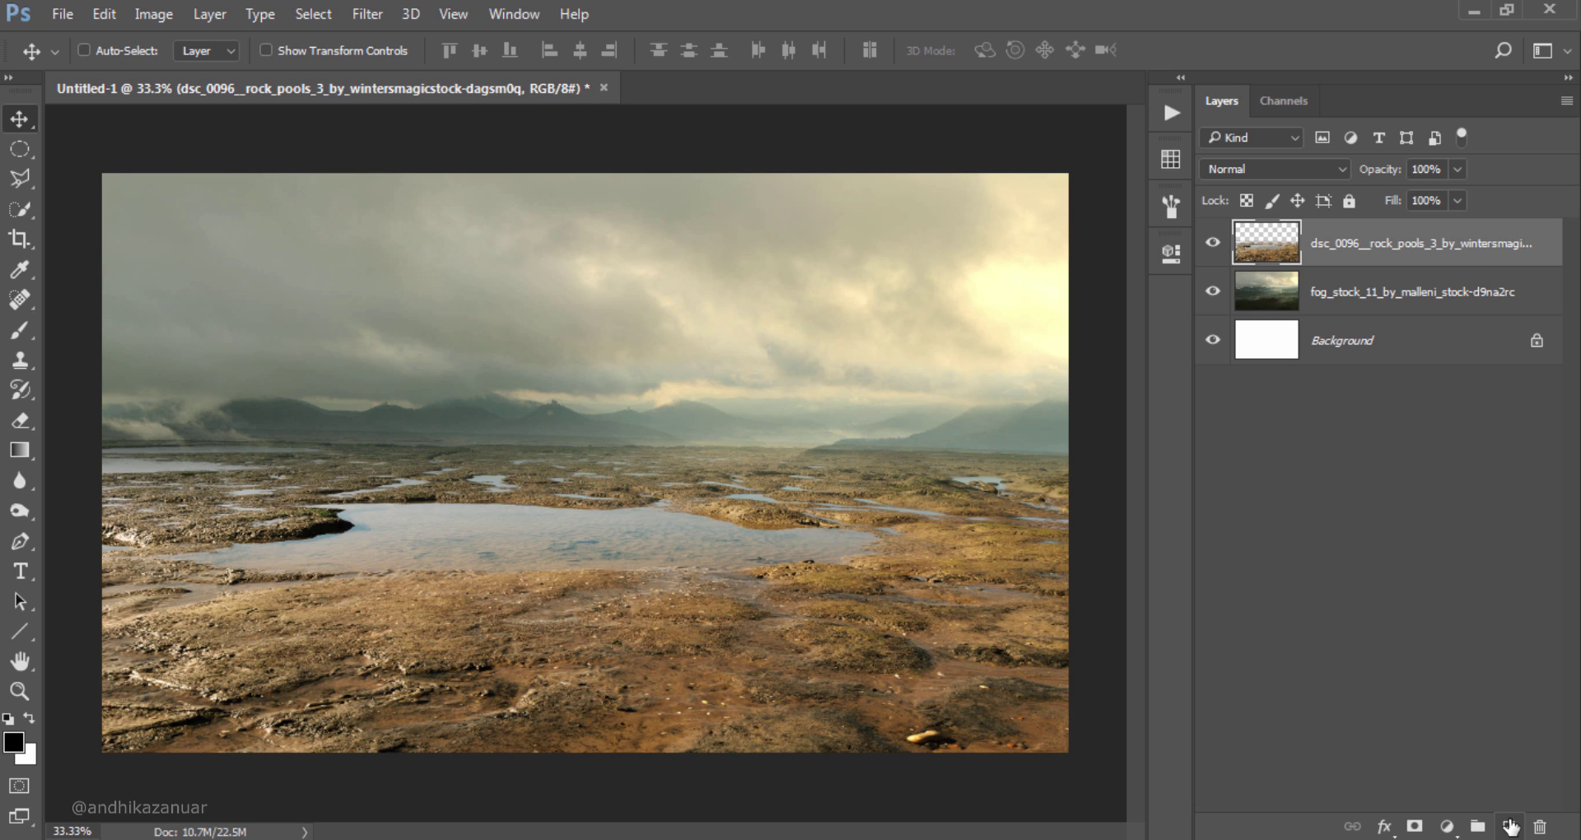
click(1510, 825)
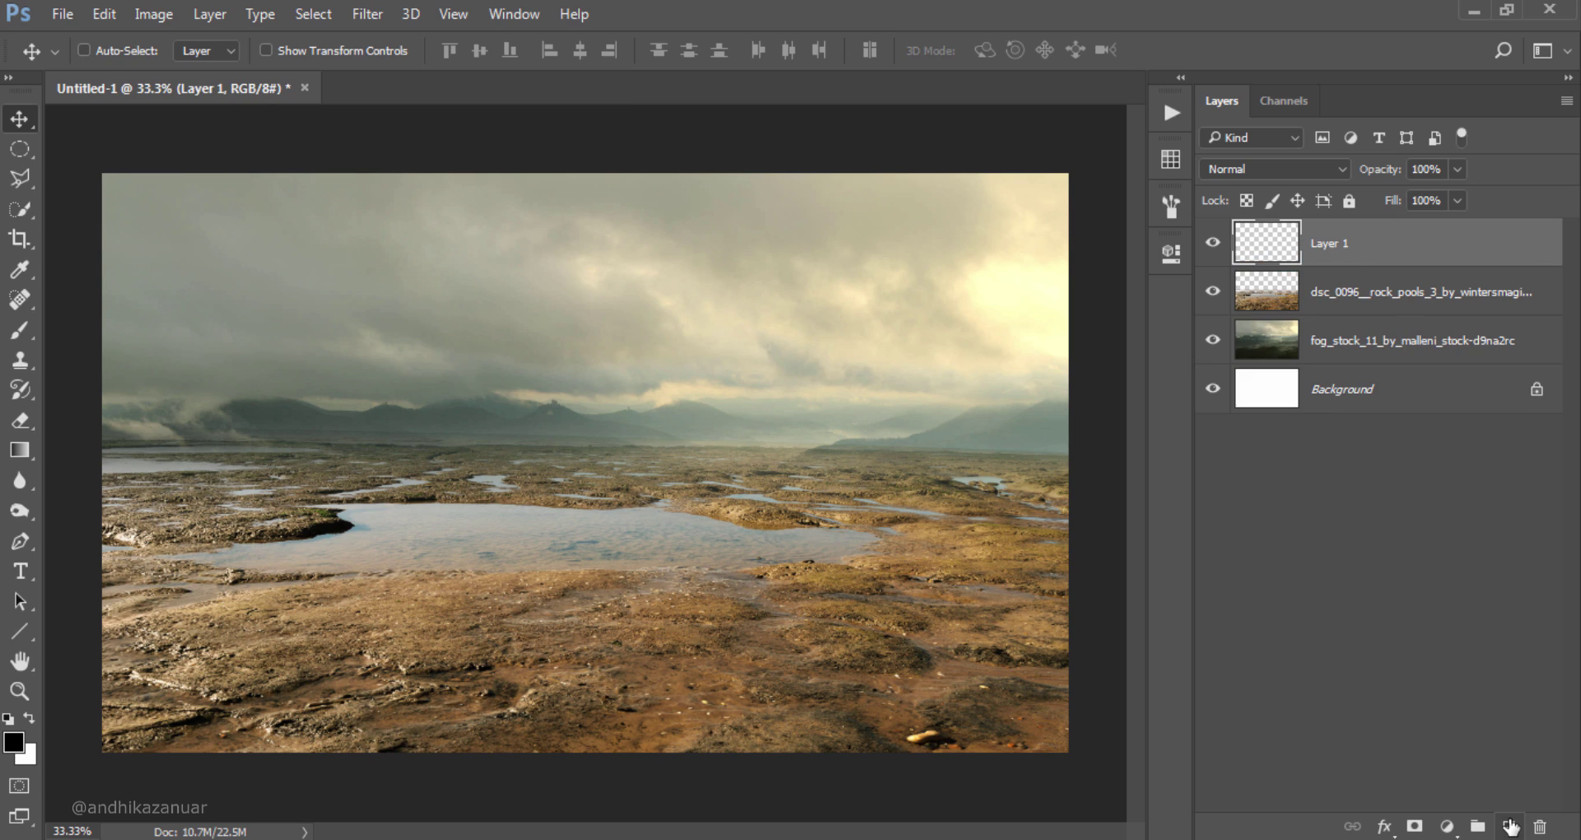
Step: Rename Layer 1 to 'soft brush'
double_click(1327, 243)
text(soft brush)
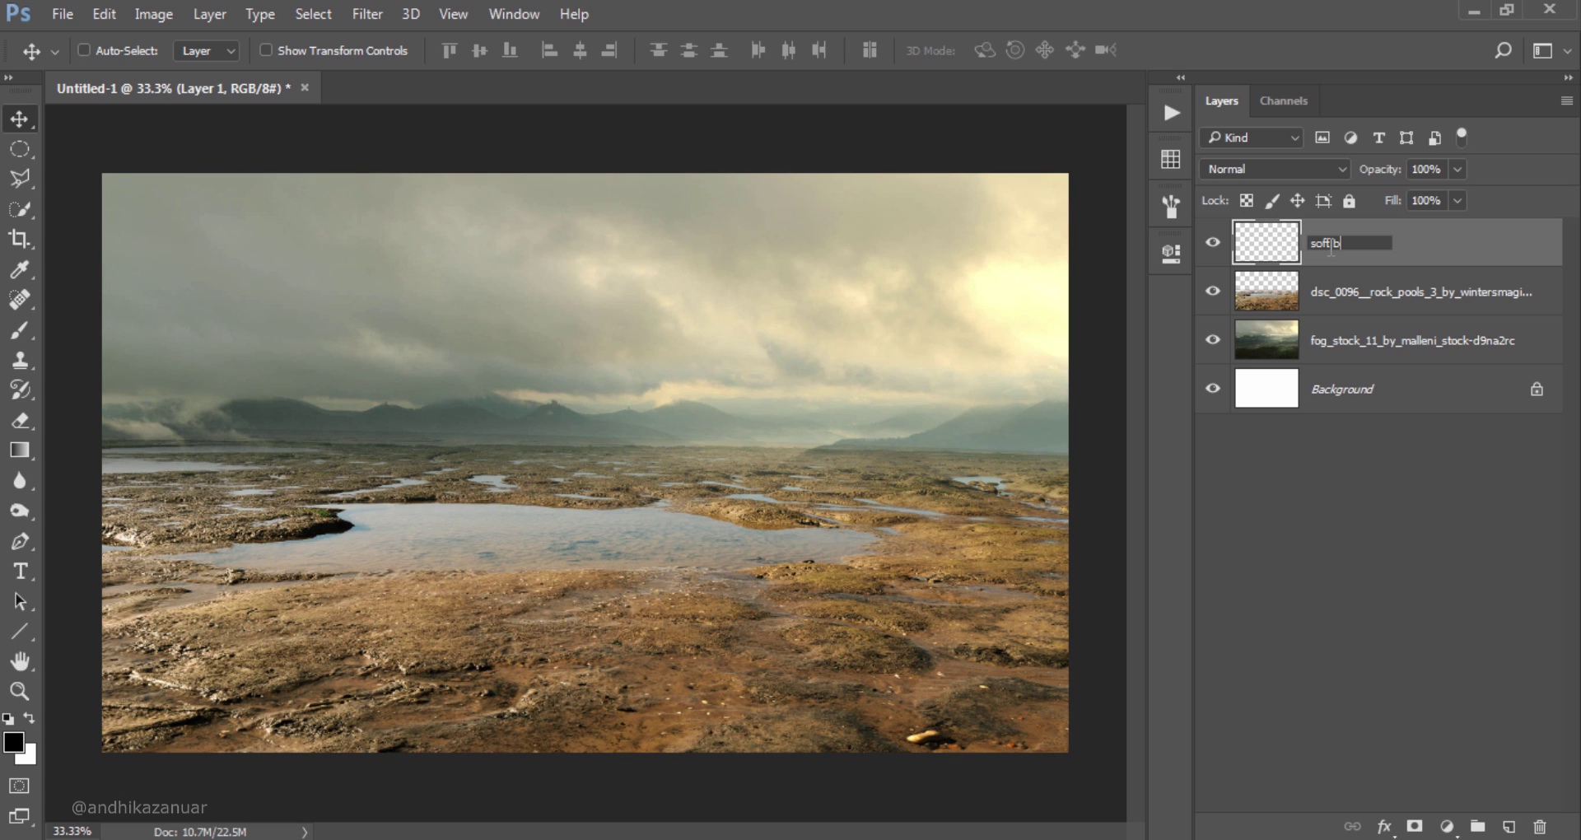
key(Return)
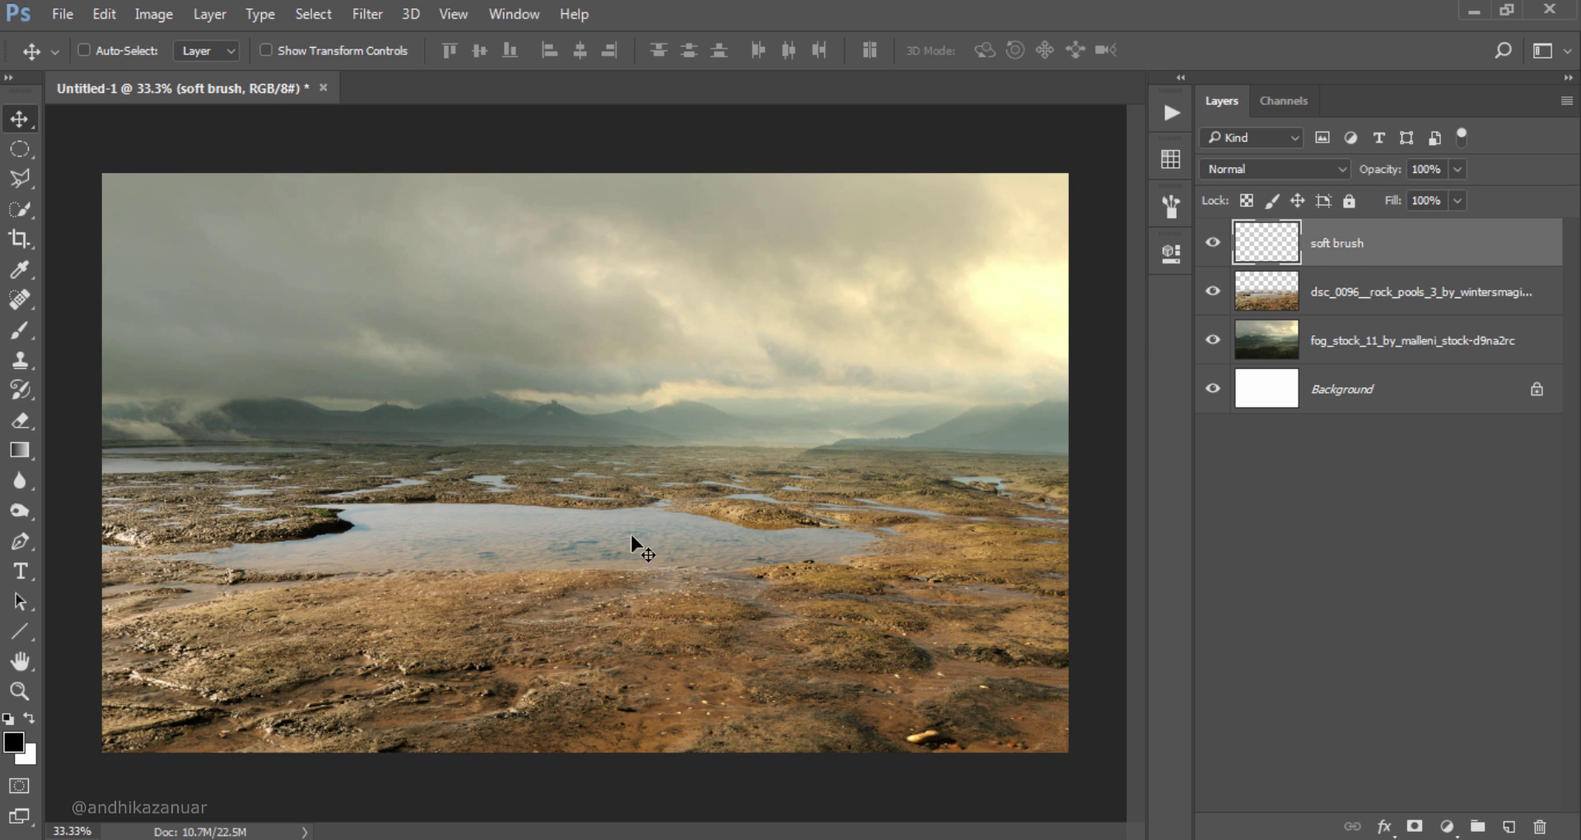
Step: Set up the Brush tool at 29% opacity with peach colour #ffdeb0
click(27, 334)
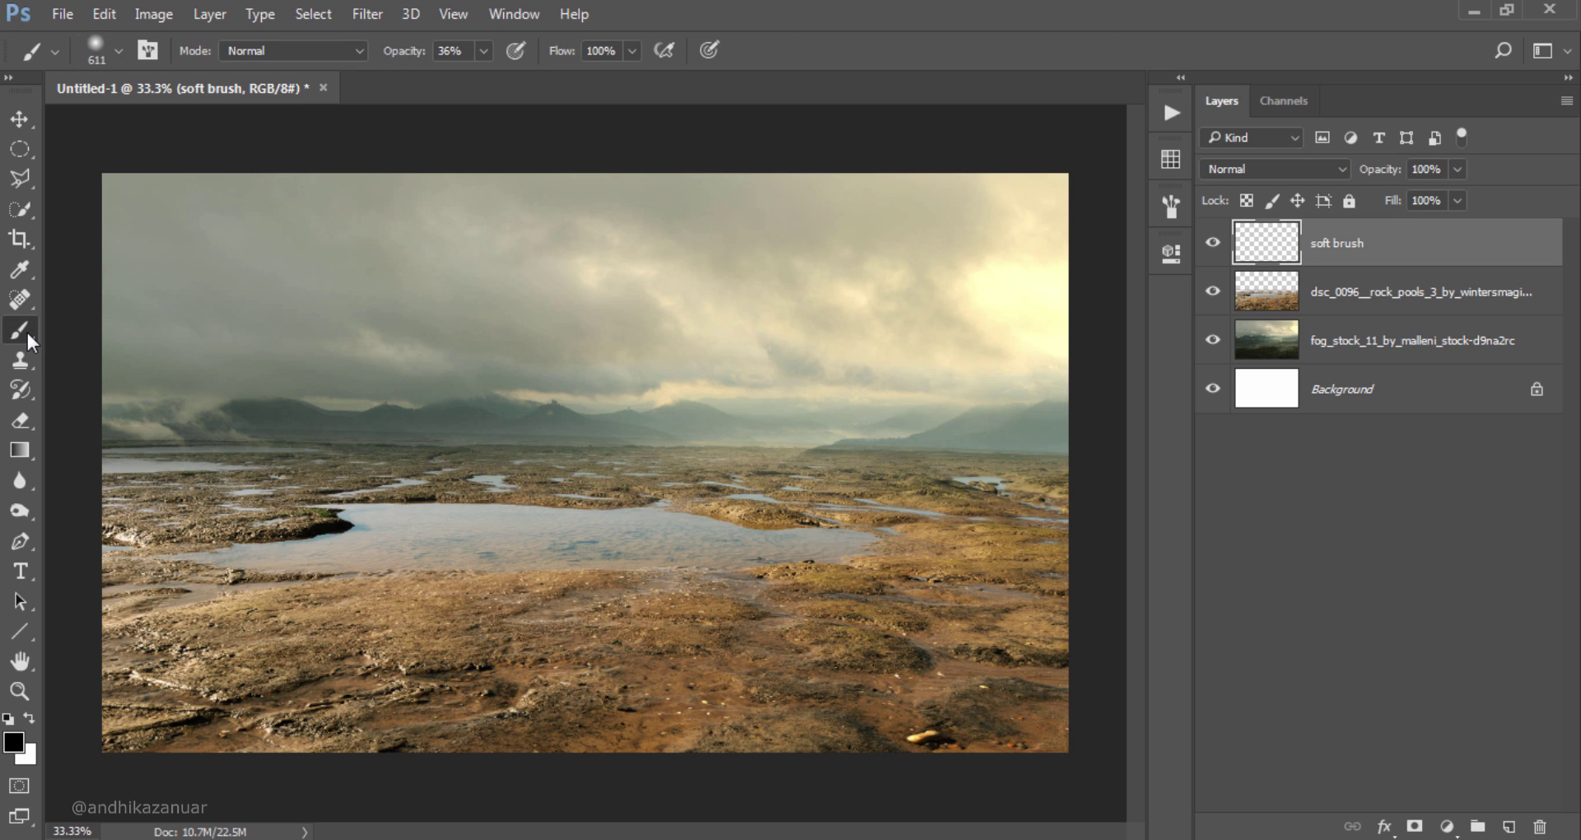
click(483, 50)
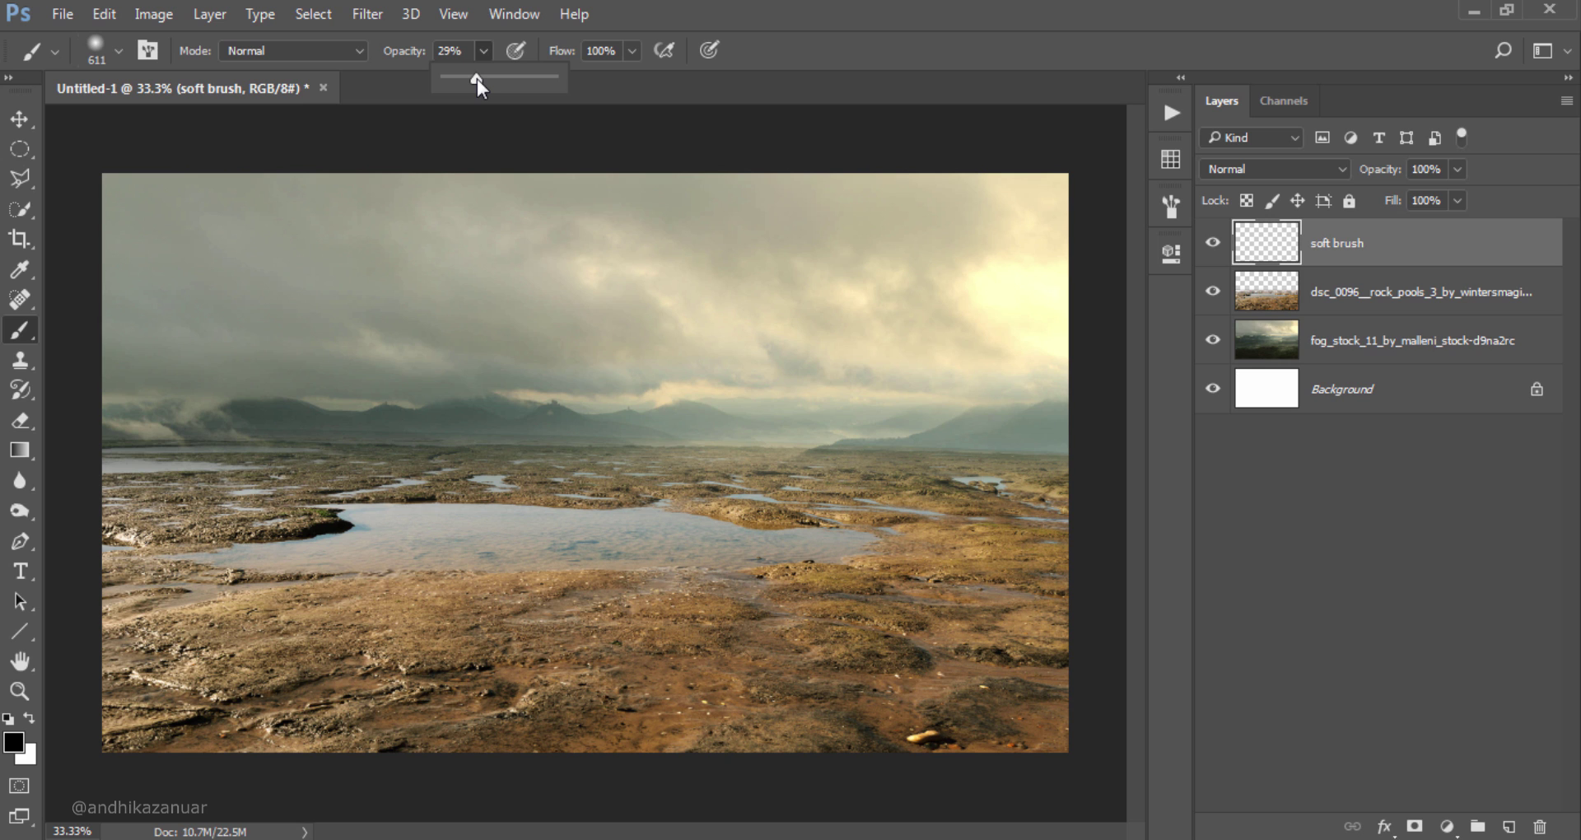
click(823, 35)
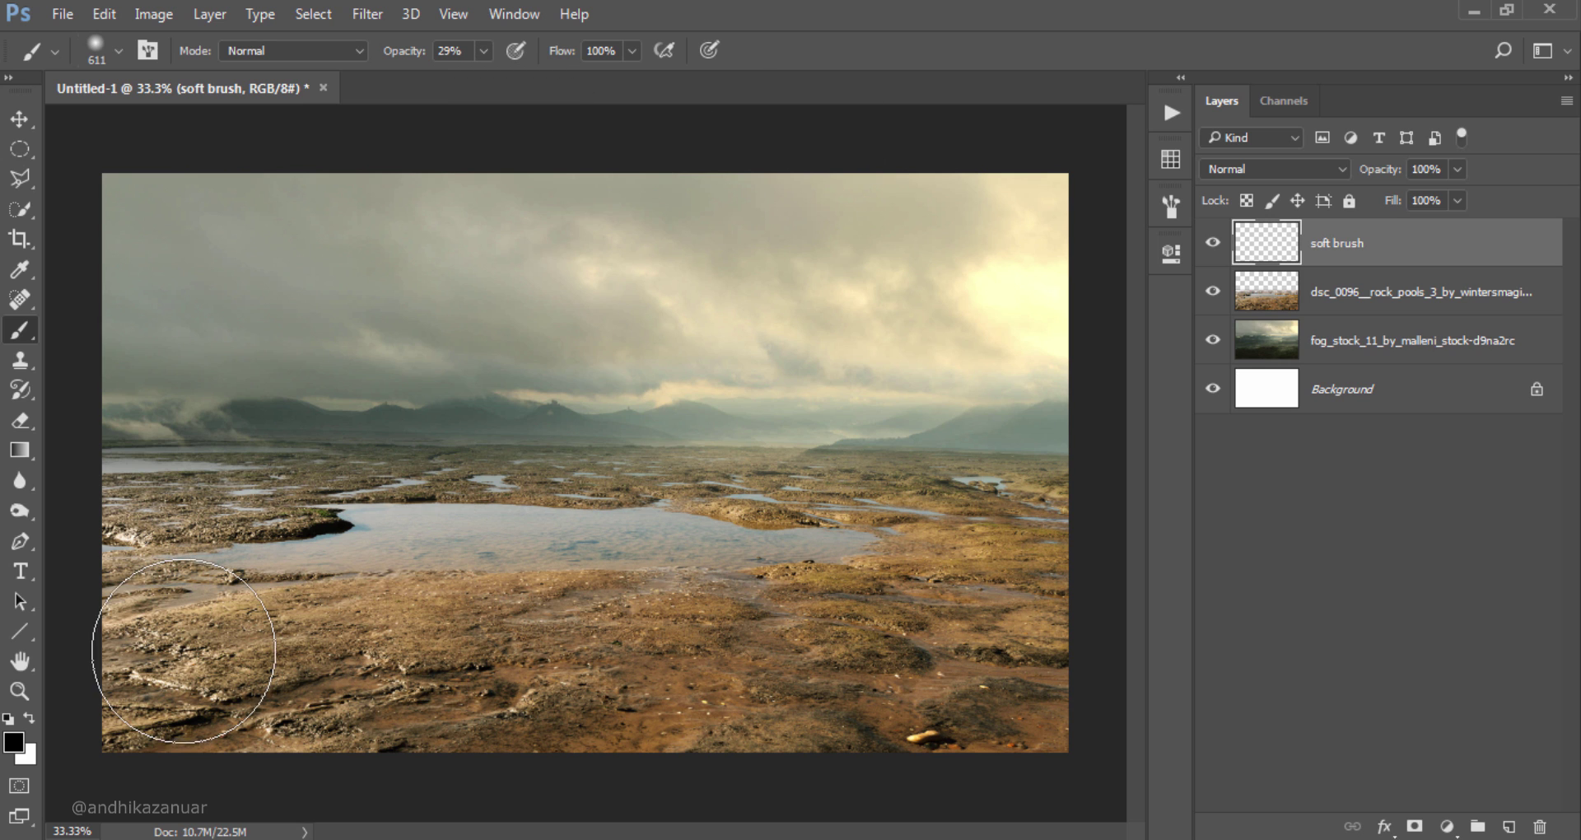
click(18, 745)
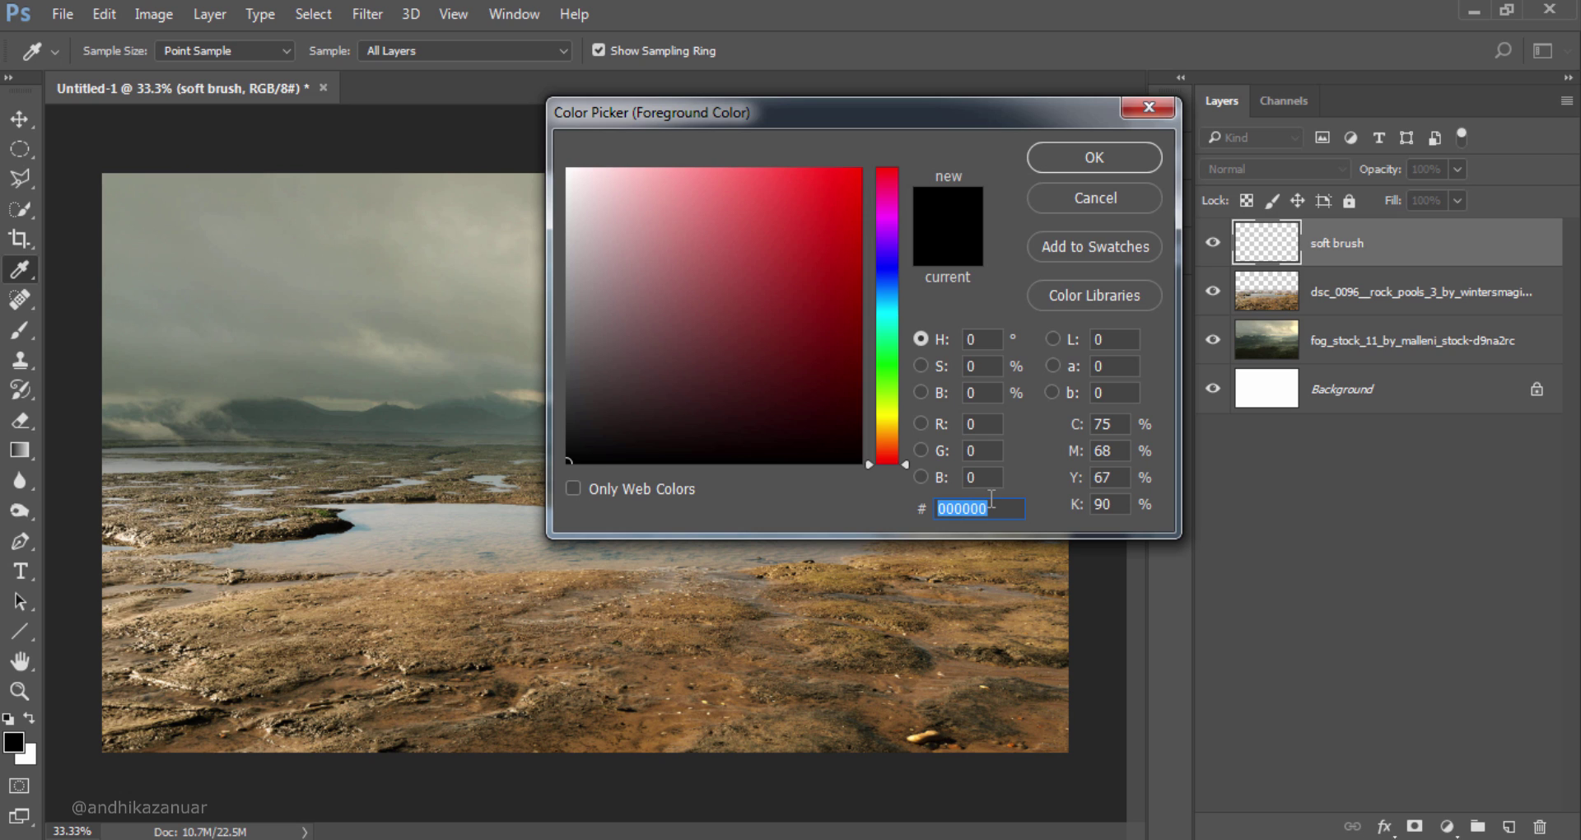
text(ff)
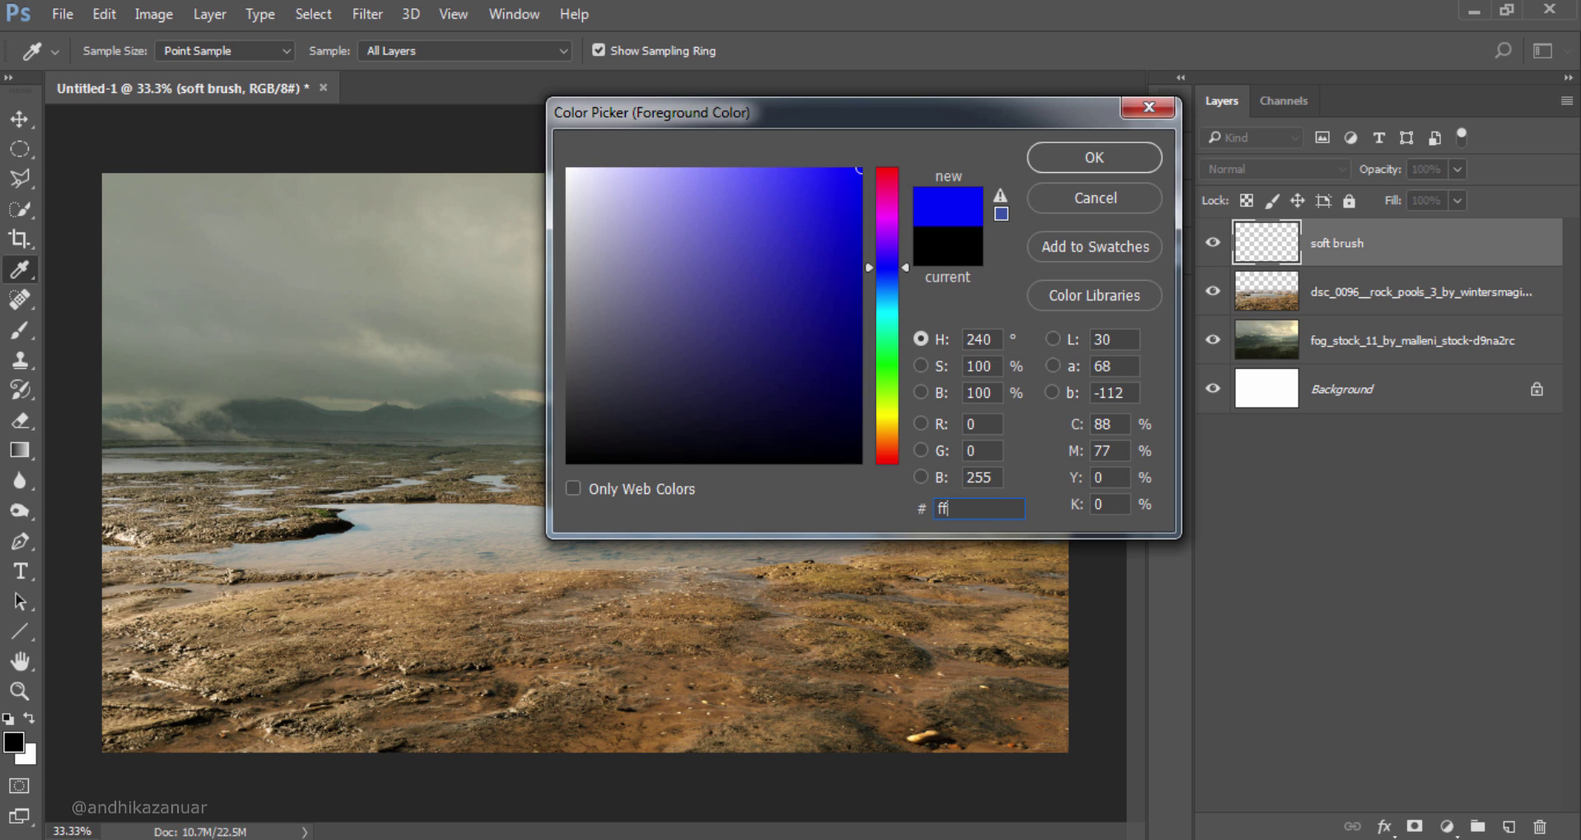
text(deb)
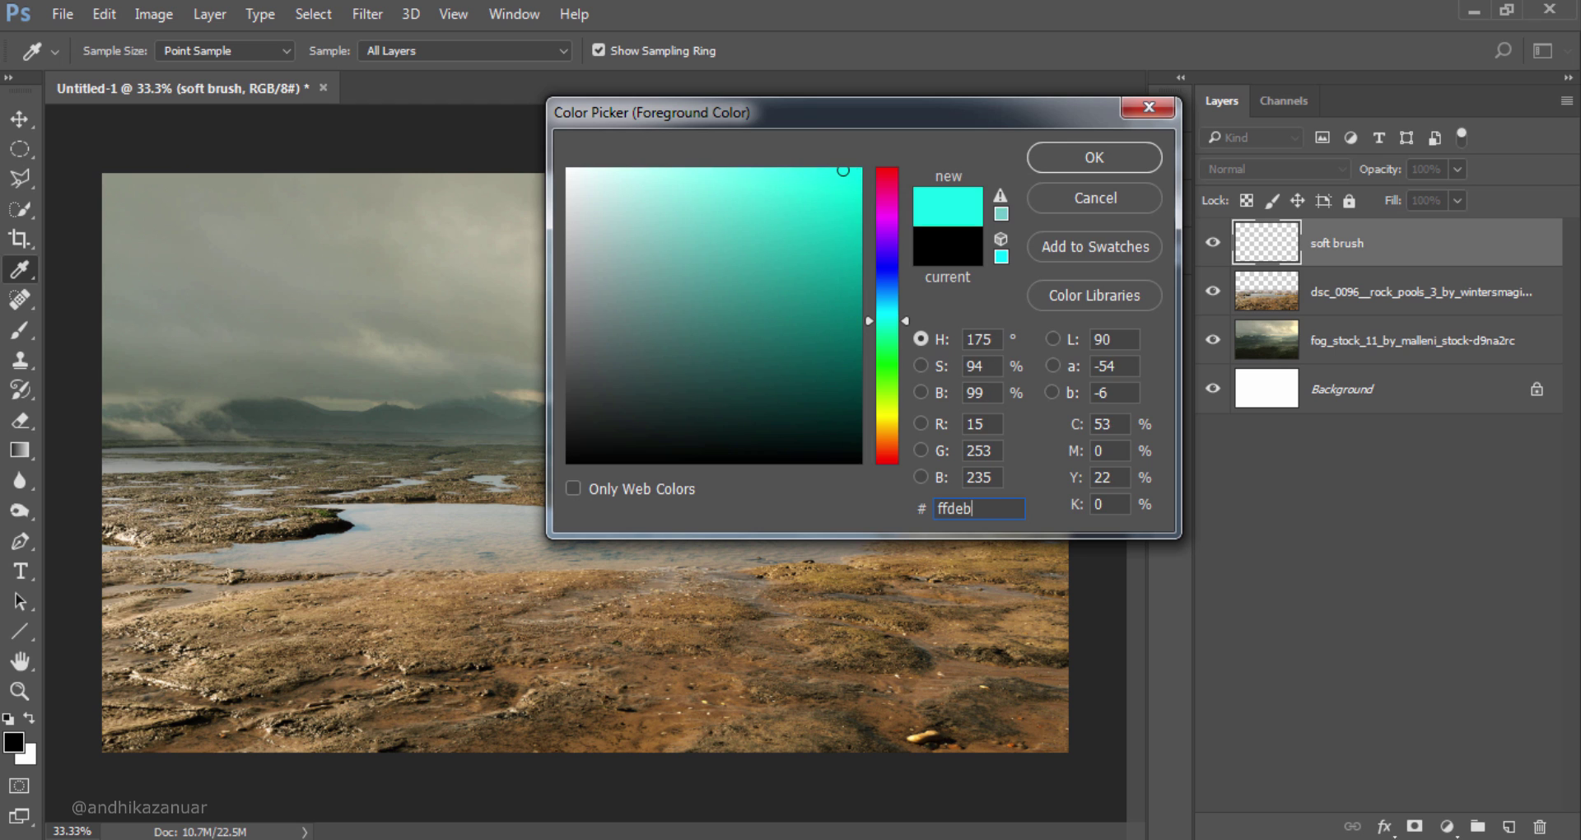
text(0)
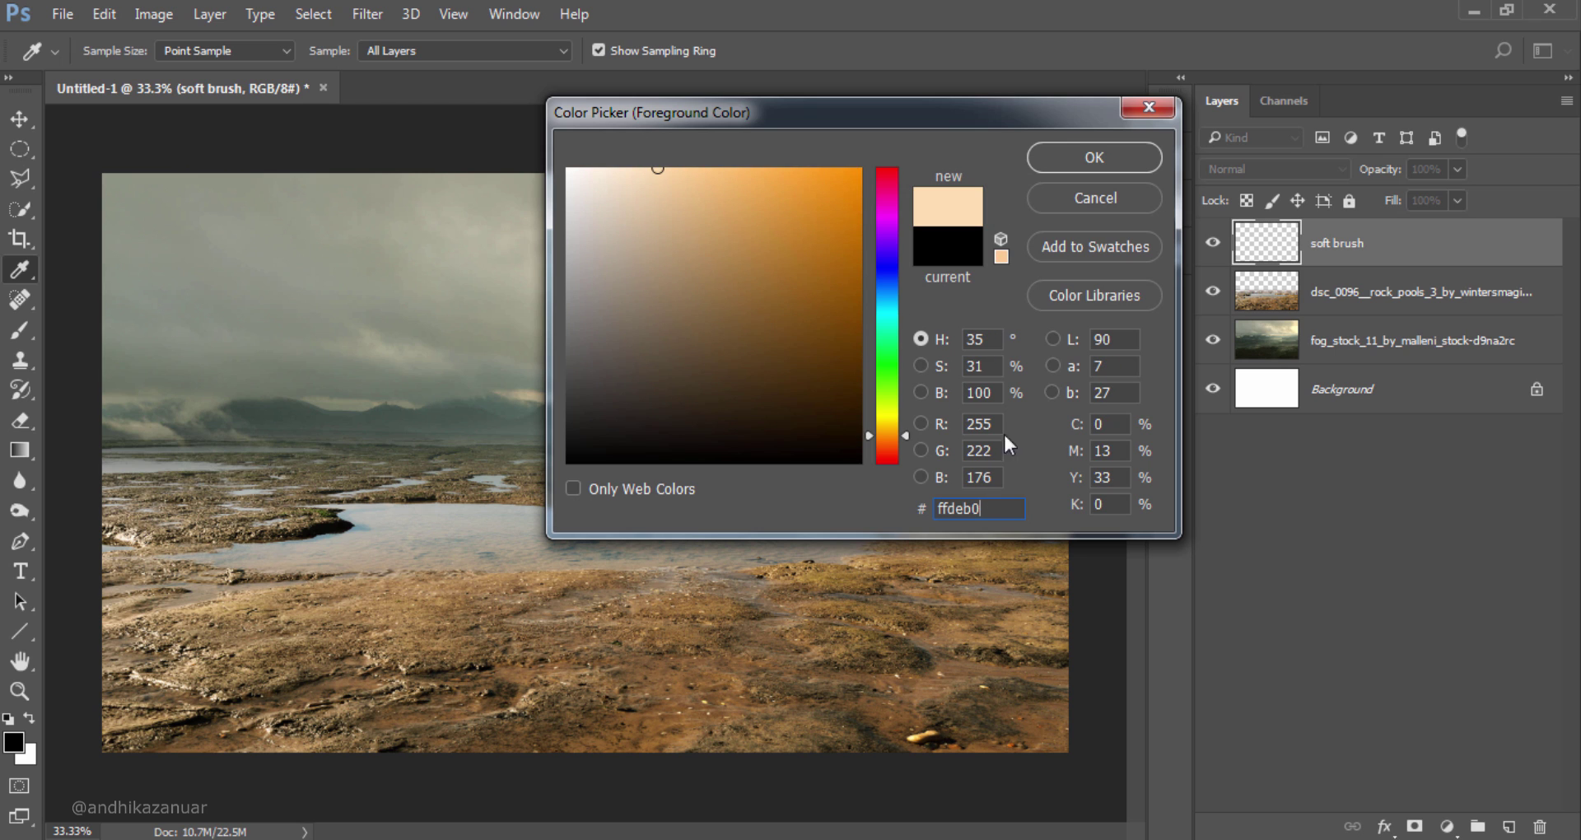
click(1095, 150)
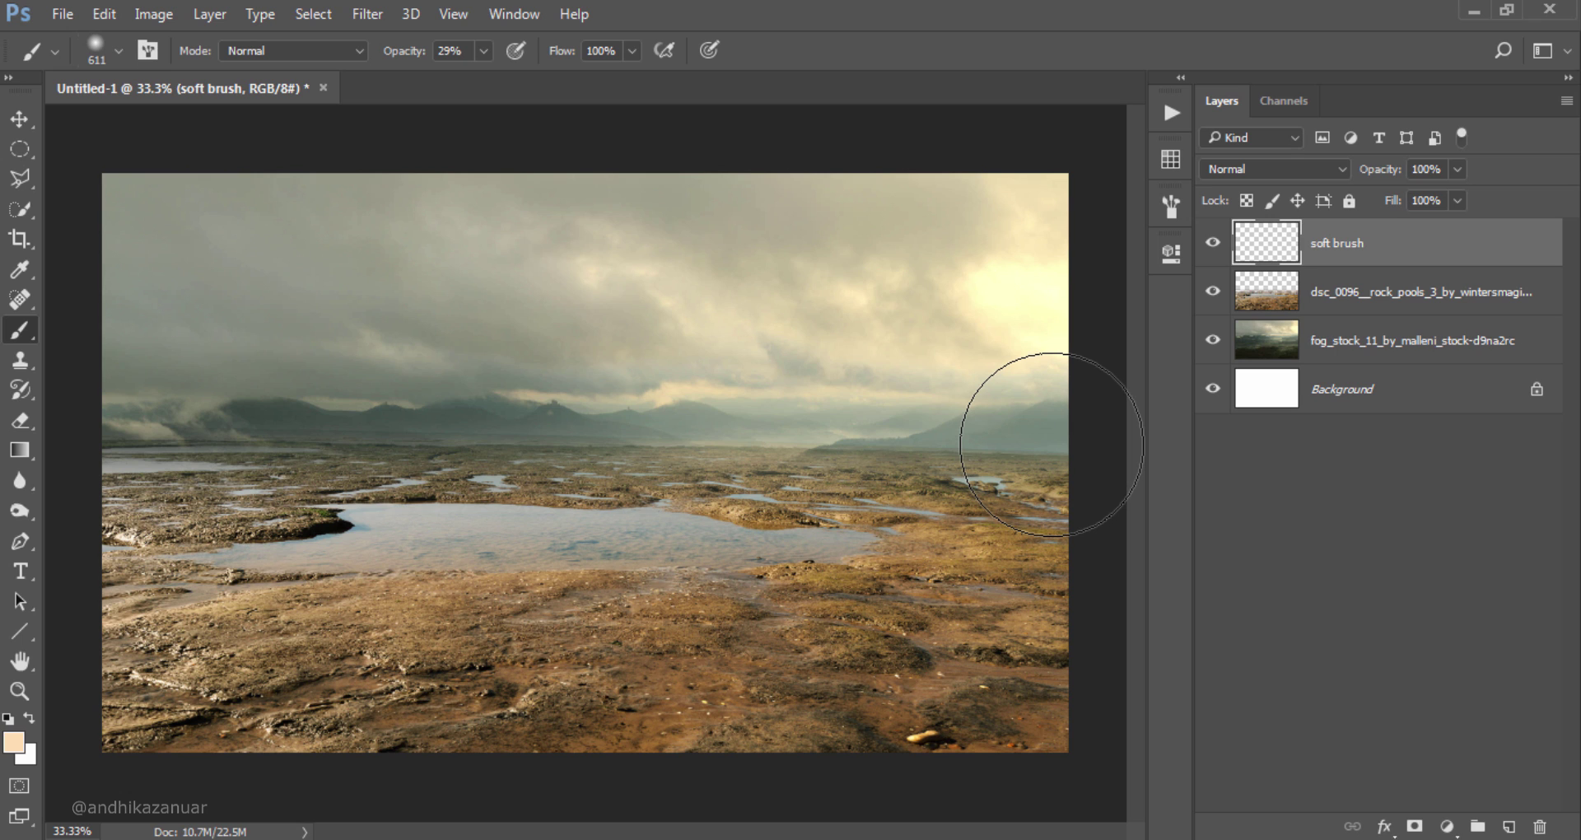
Step: Paint soft peach haze along the horizon and distant mountains, toggling the layer to compare
mouse_move(1052, 444)
mouse_down()
mouse_move(117, 444)
mouse_move(176, 417)
mouse_move(400, 434)
mouse_move(988, 428)
mouse_move(1142, 448)
mouse_up()
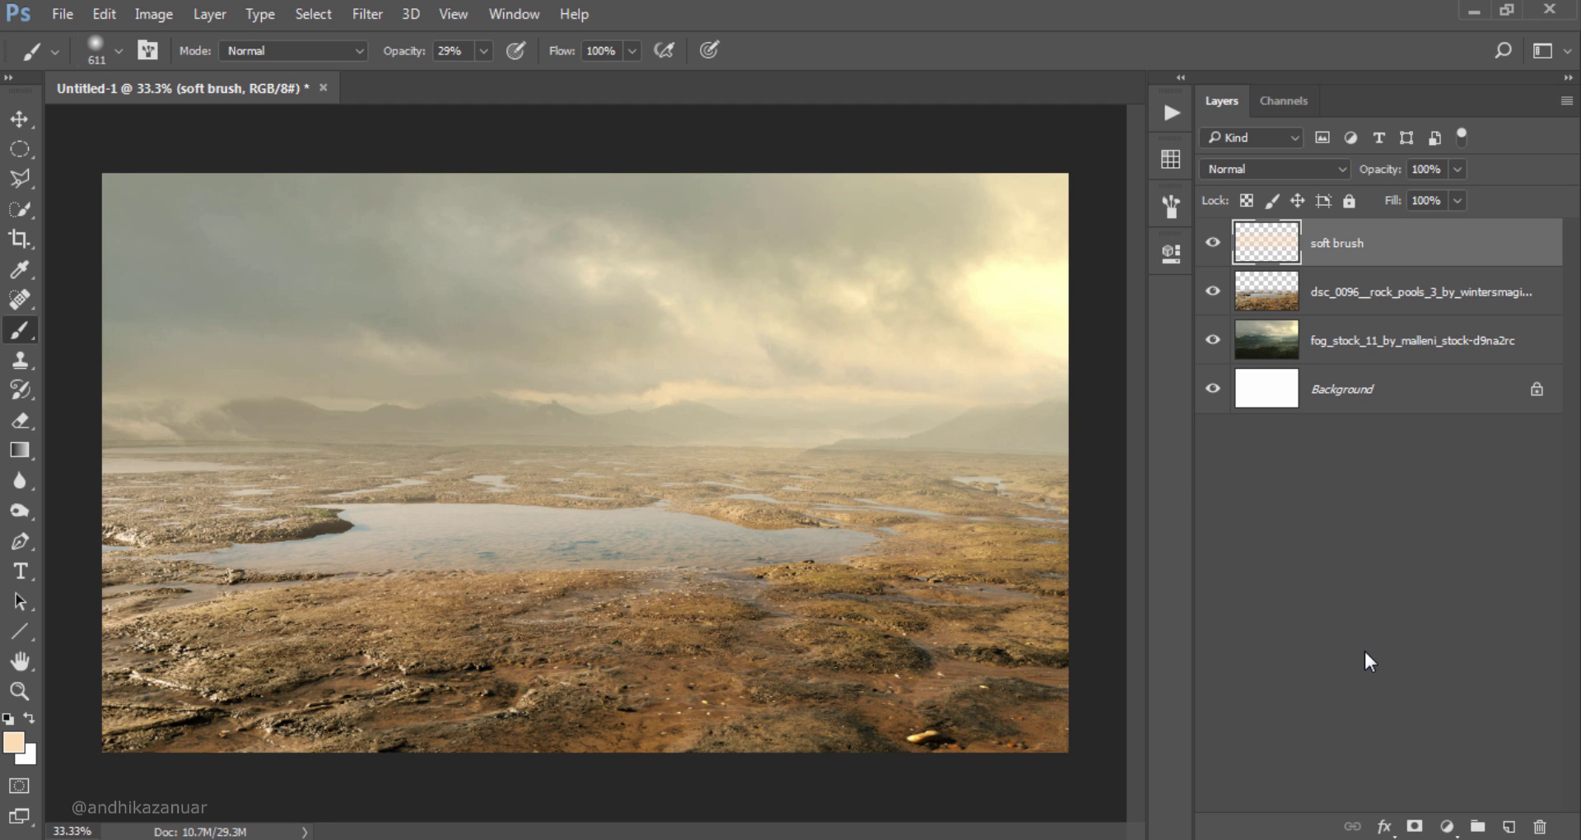
click(1214, 244)
click(21, 121)
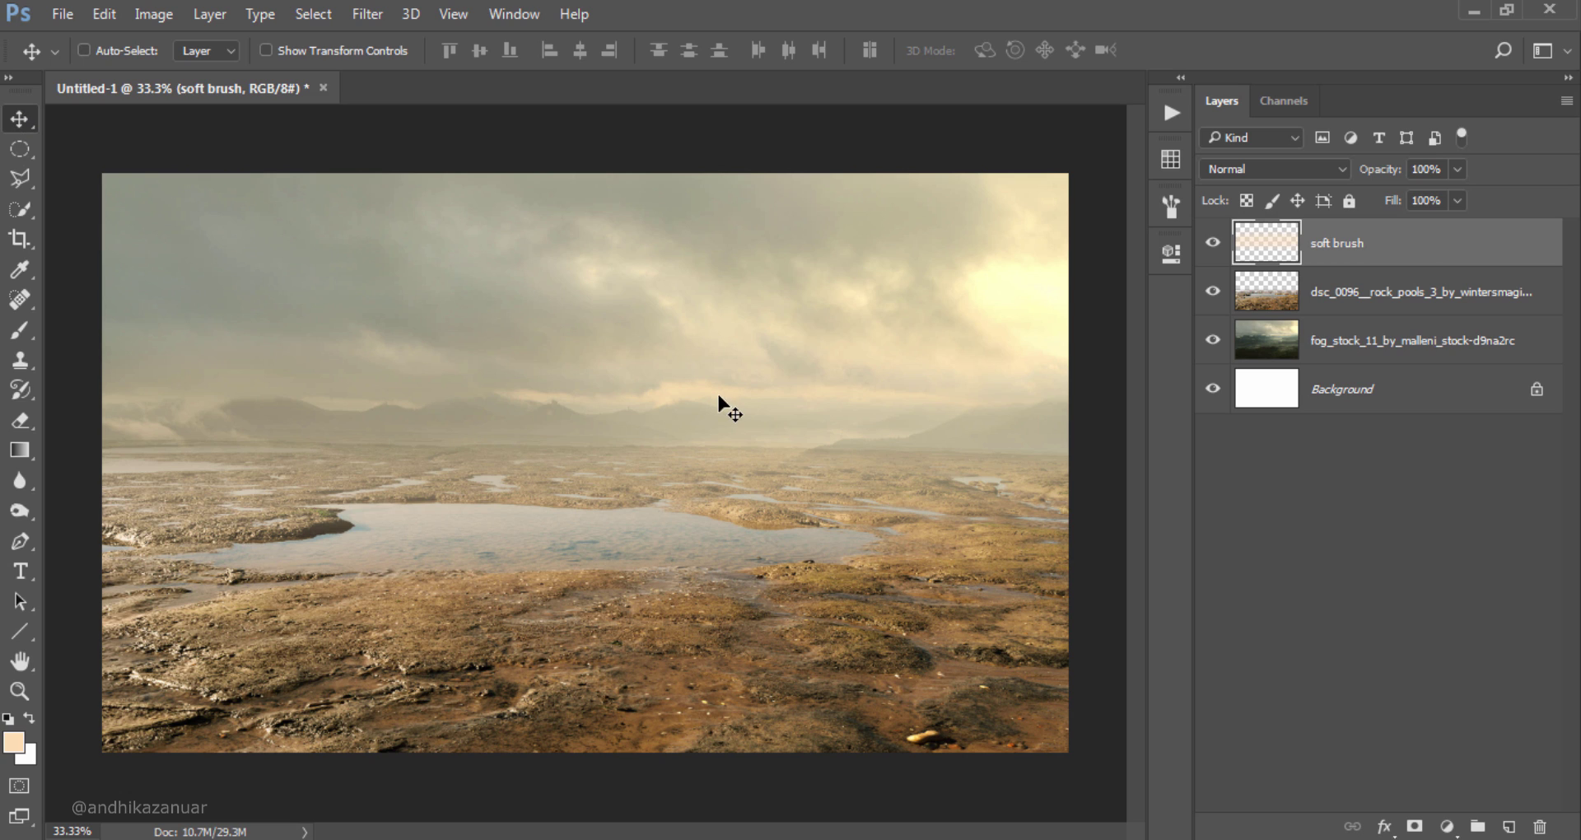
Step: Group the soft brush, rock pools and fog layers as BACKGROUND with a green colour label
key(shift)
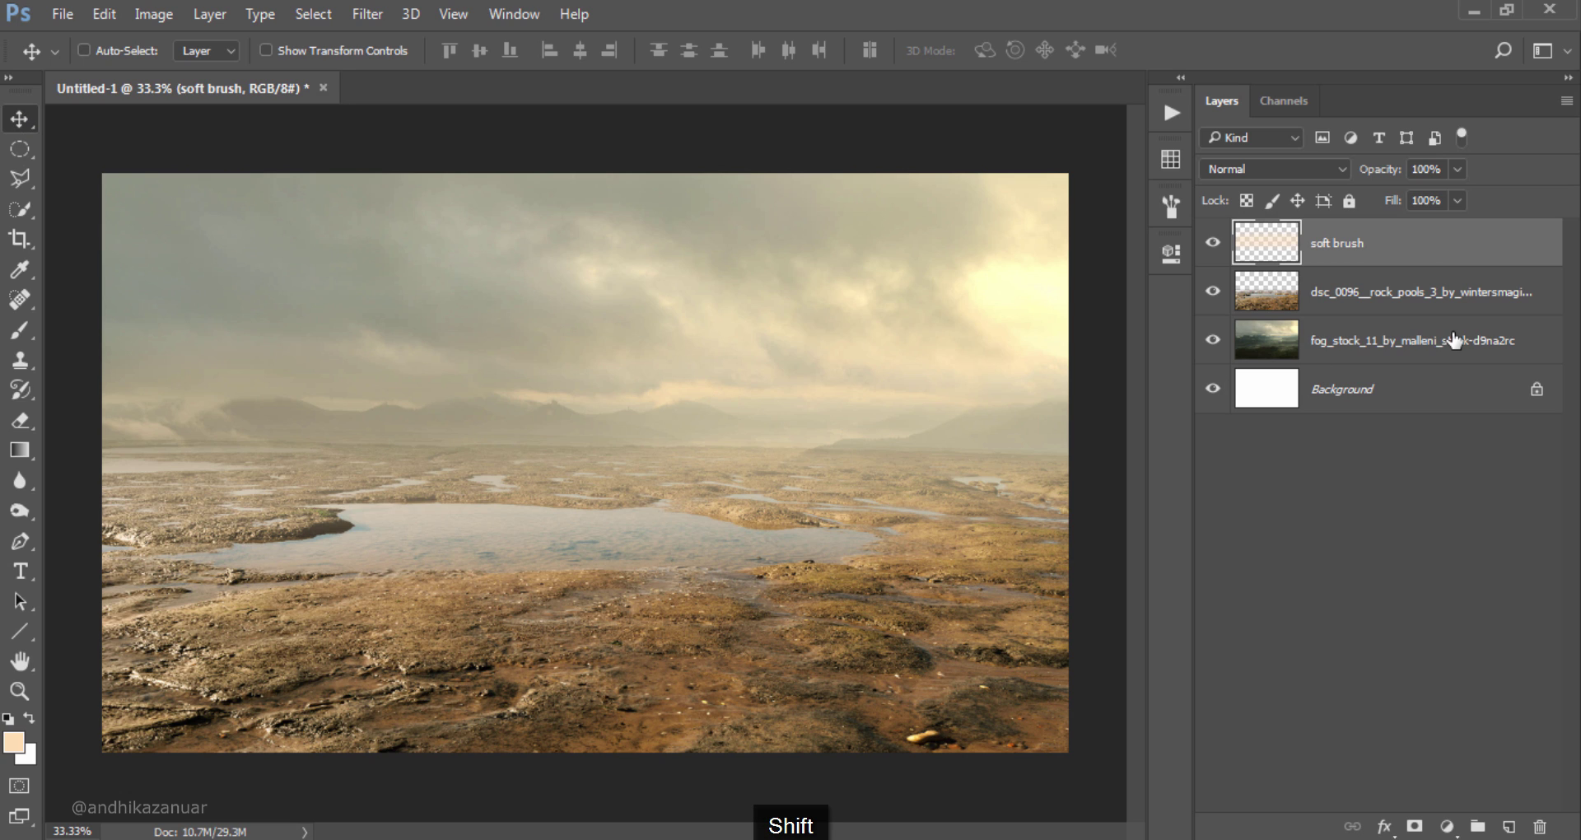
shift+click(1454, 340)
right_click(1546, 351)
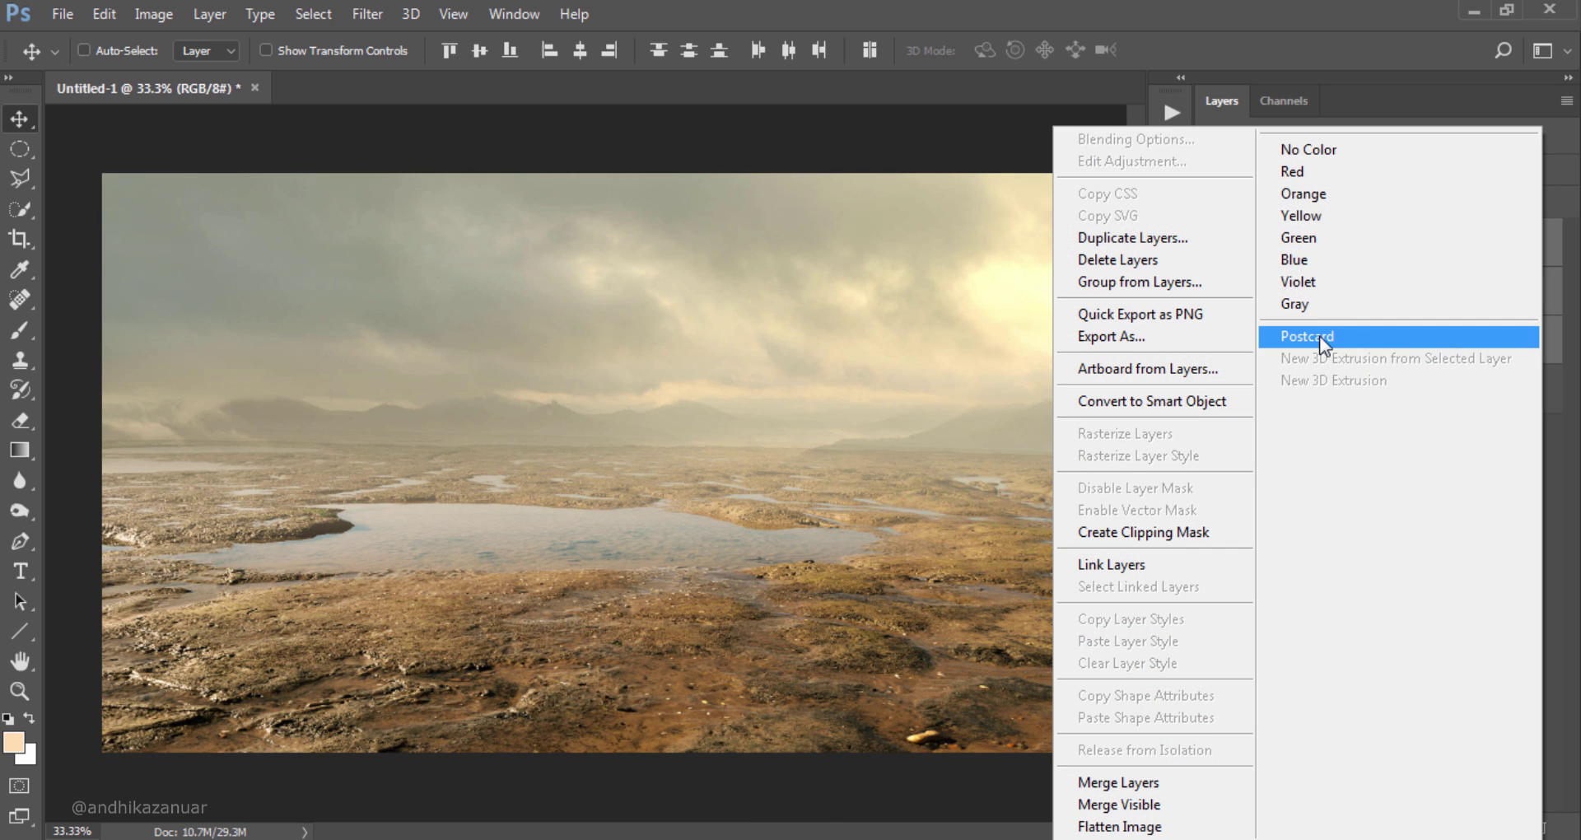
click(1169, 281)
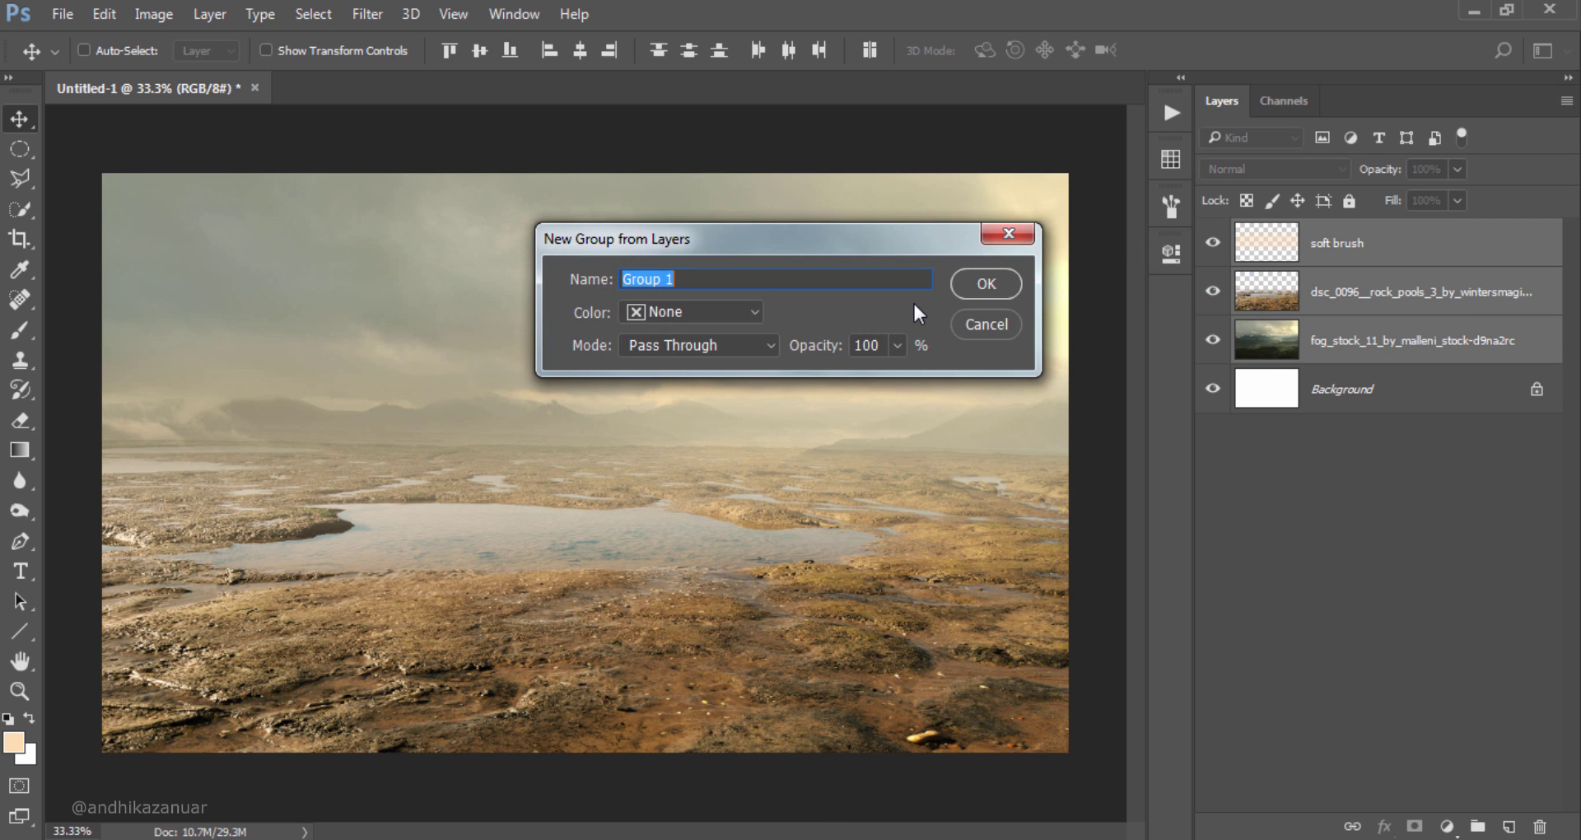
text(BACKGROUND)
click(735, 310)
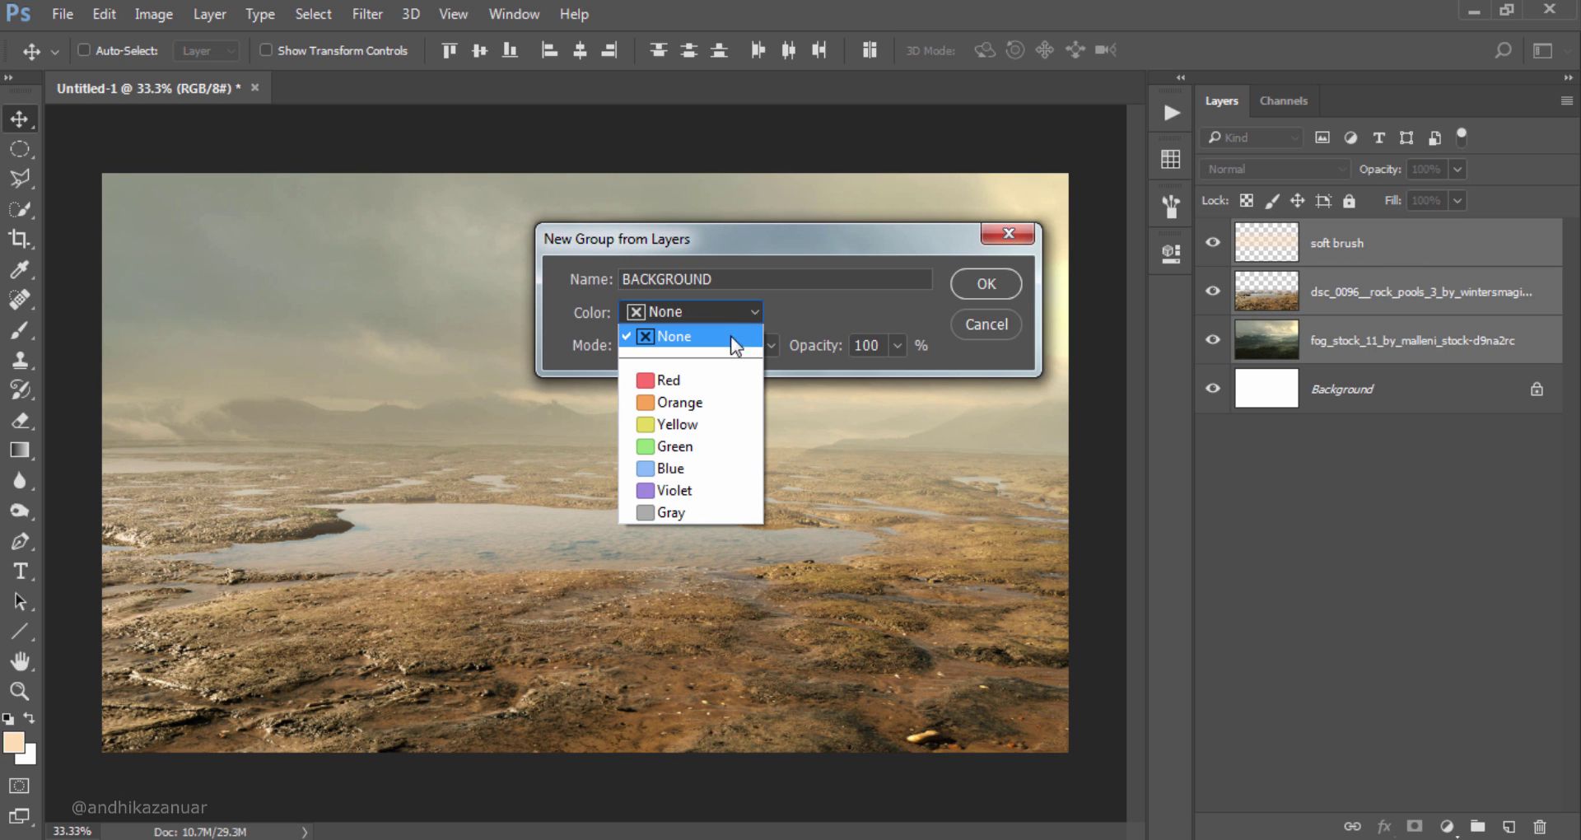
click(701, 446)
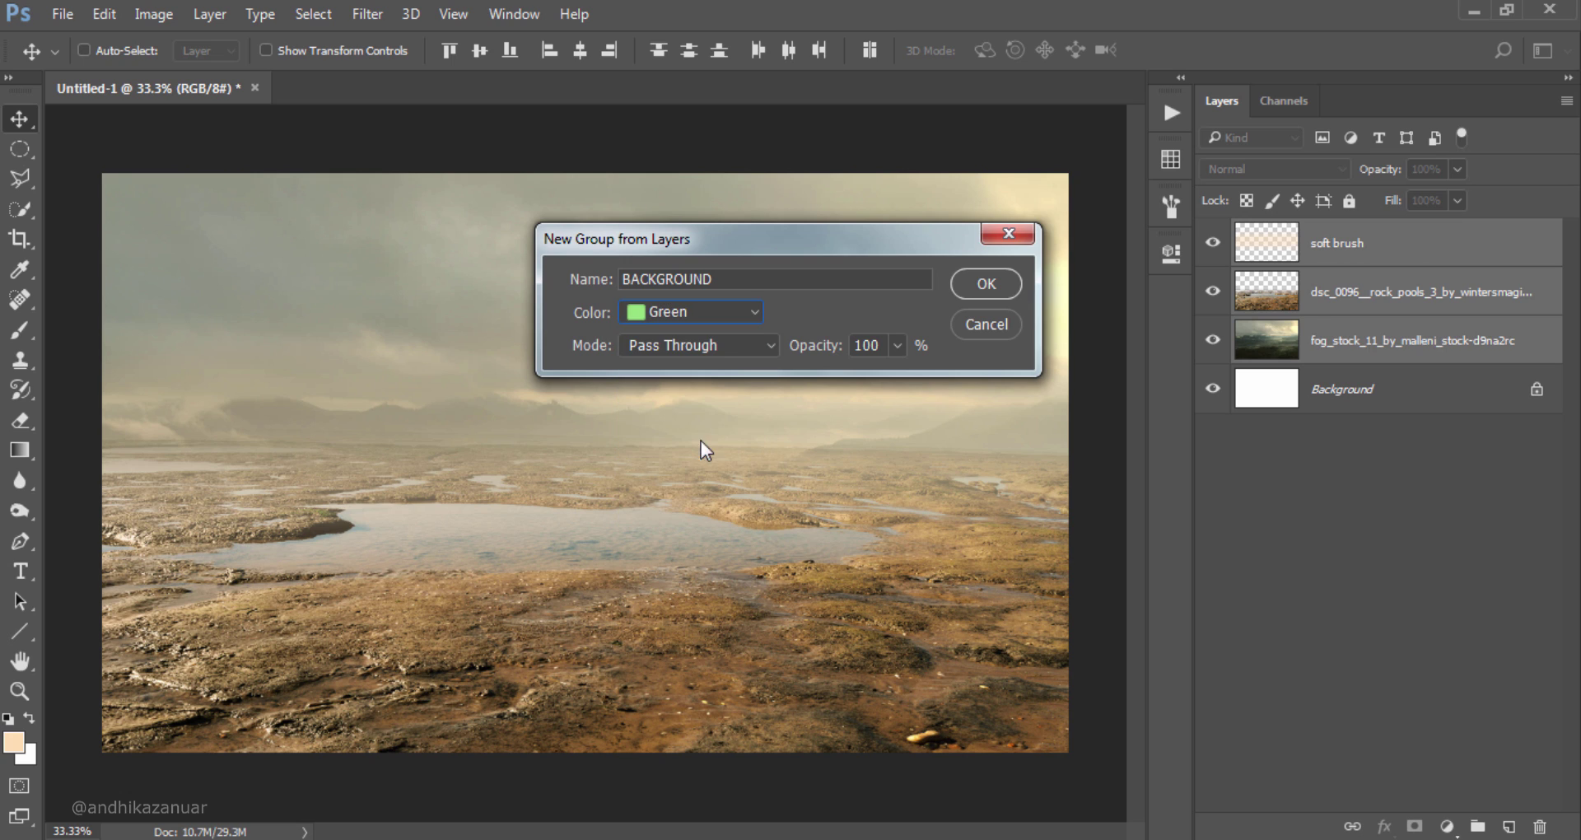
click(984, 283)
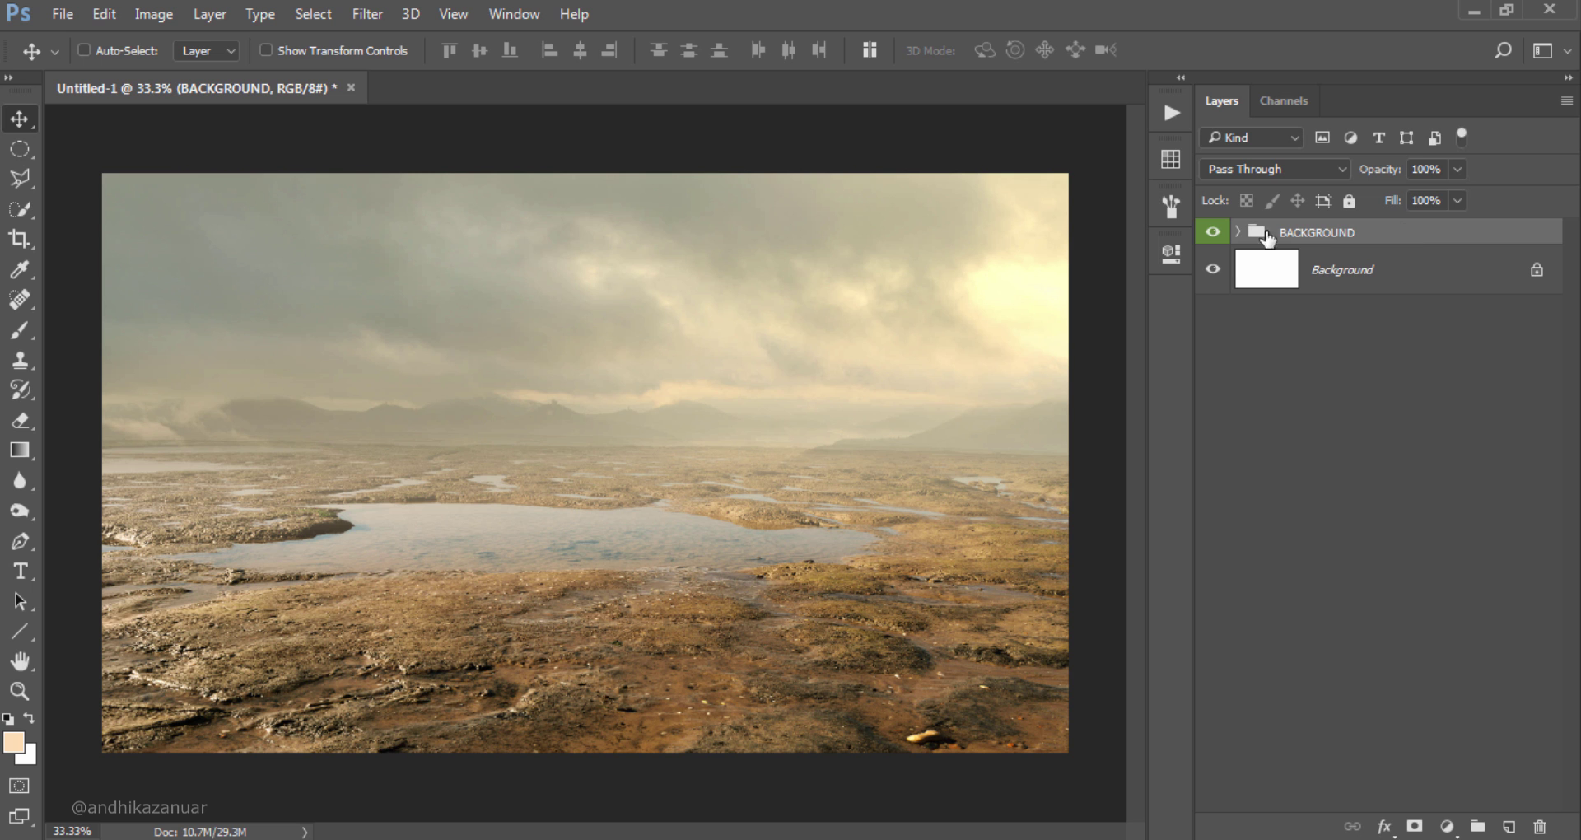
Step: Open burned_car_2 from the stock images folder in its own document tab
click(72, 13)
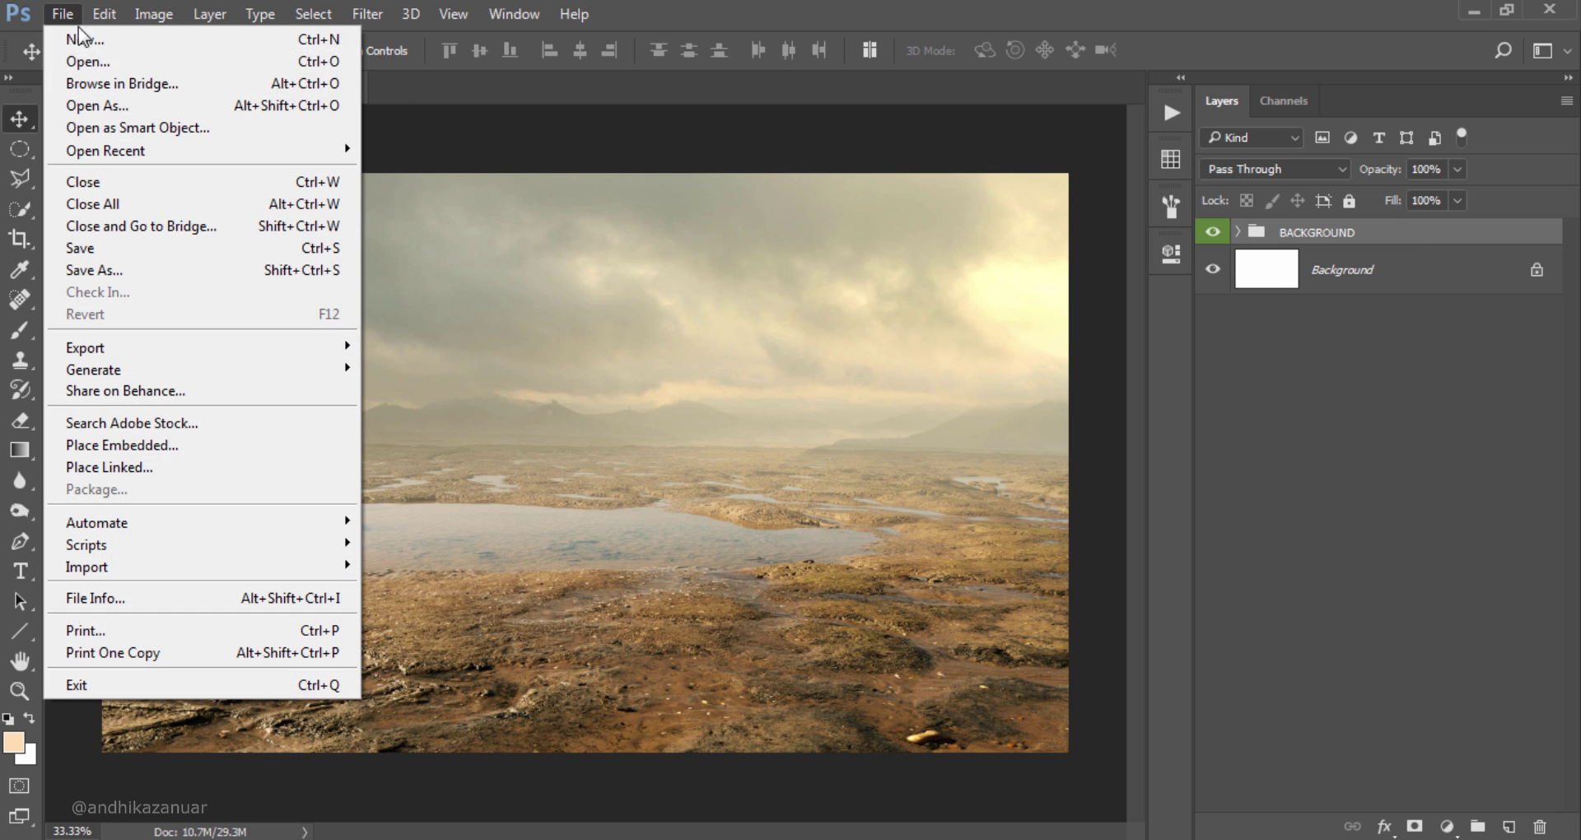
click(130, 66)
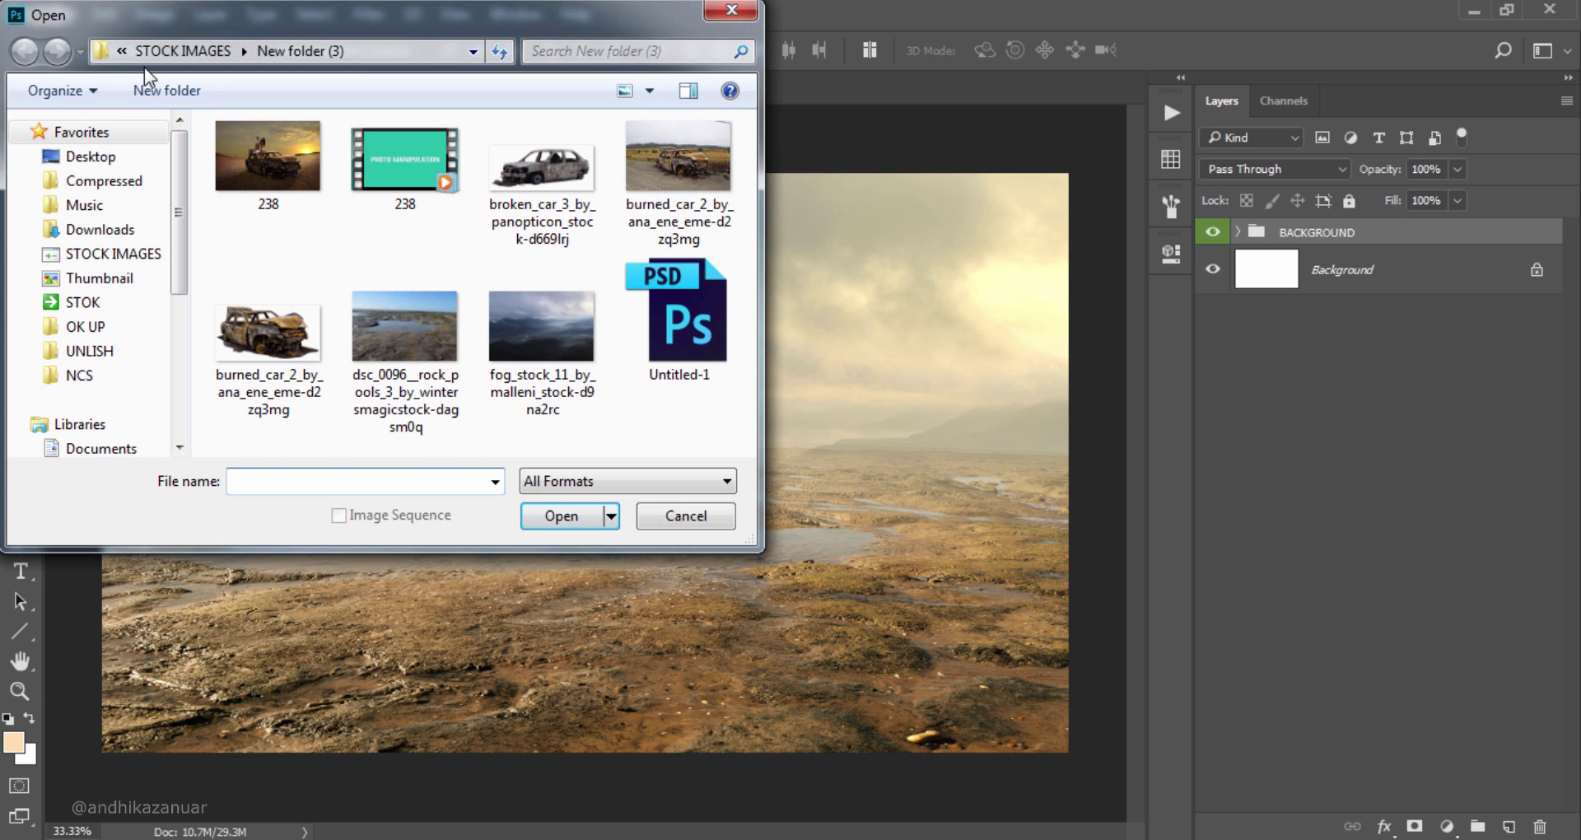
click(673, 234)
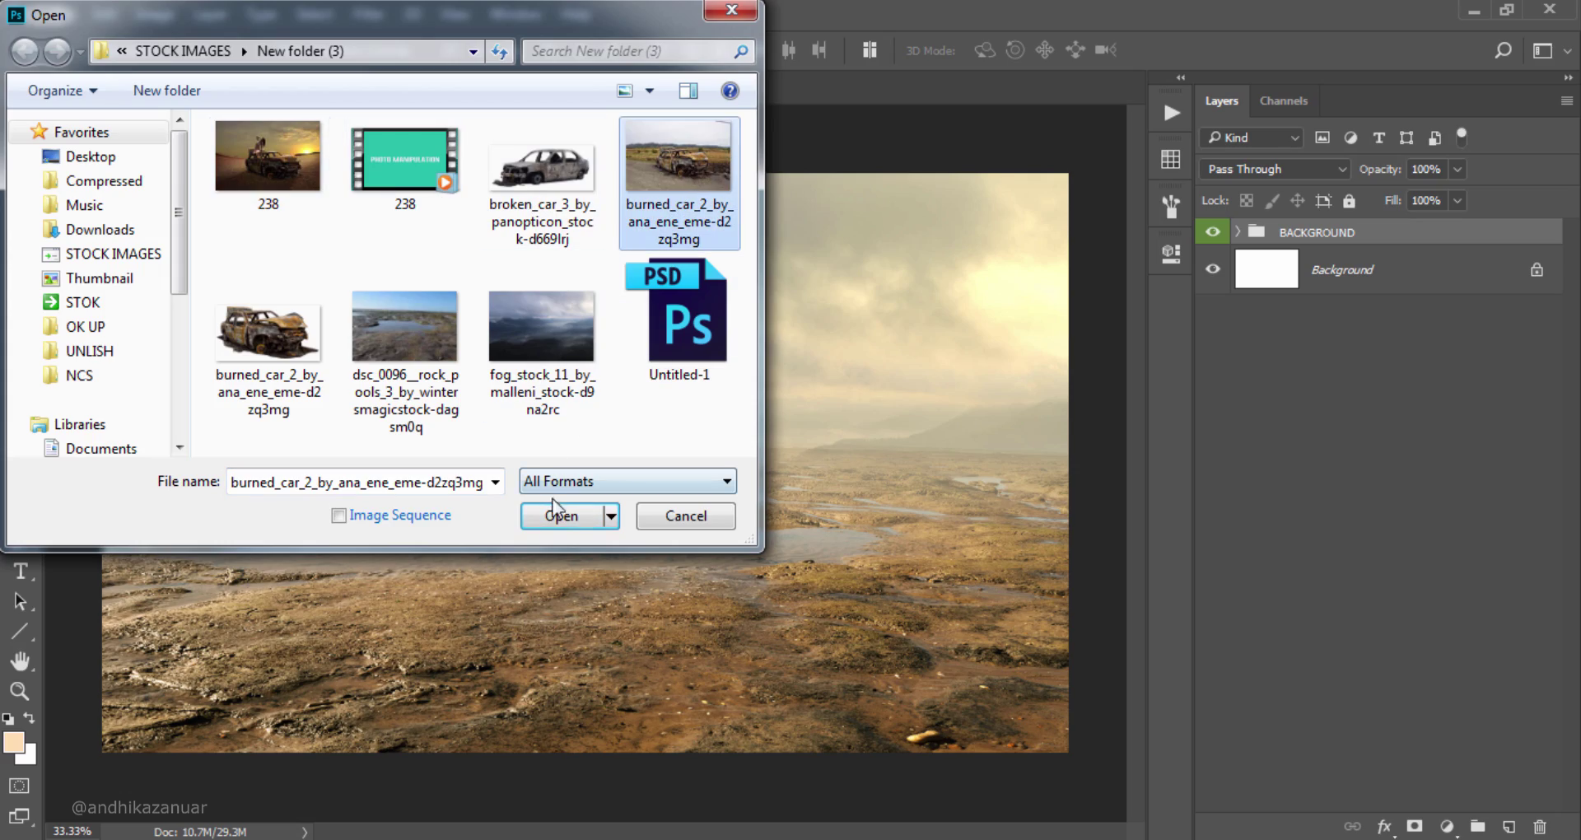
click(575, 517)
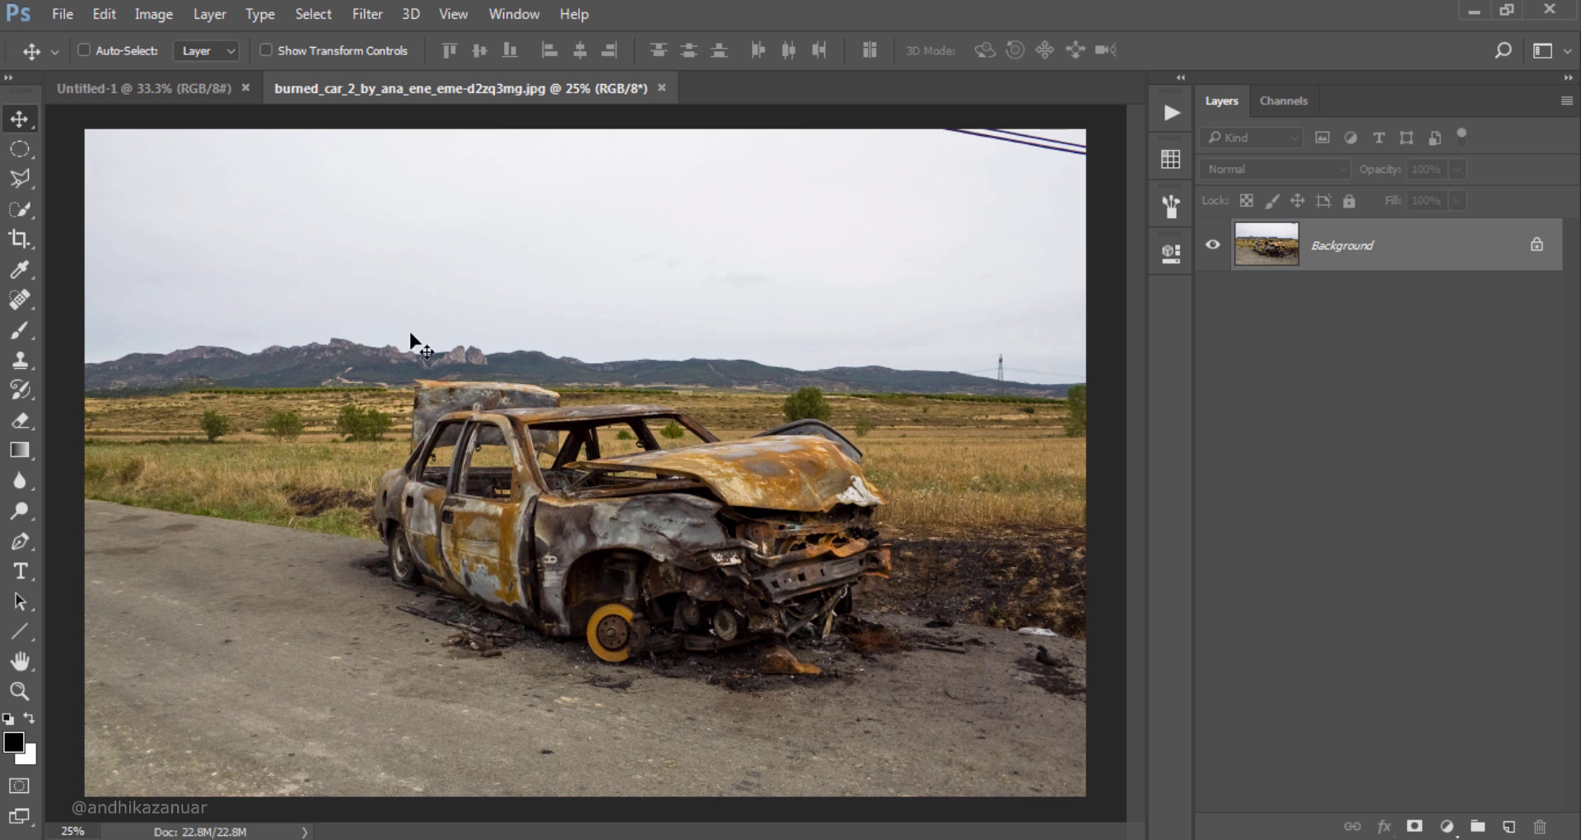
Step: Start the pen path at the car's rear wheel and trace up its rear edge
click(21, 541)
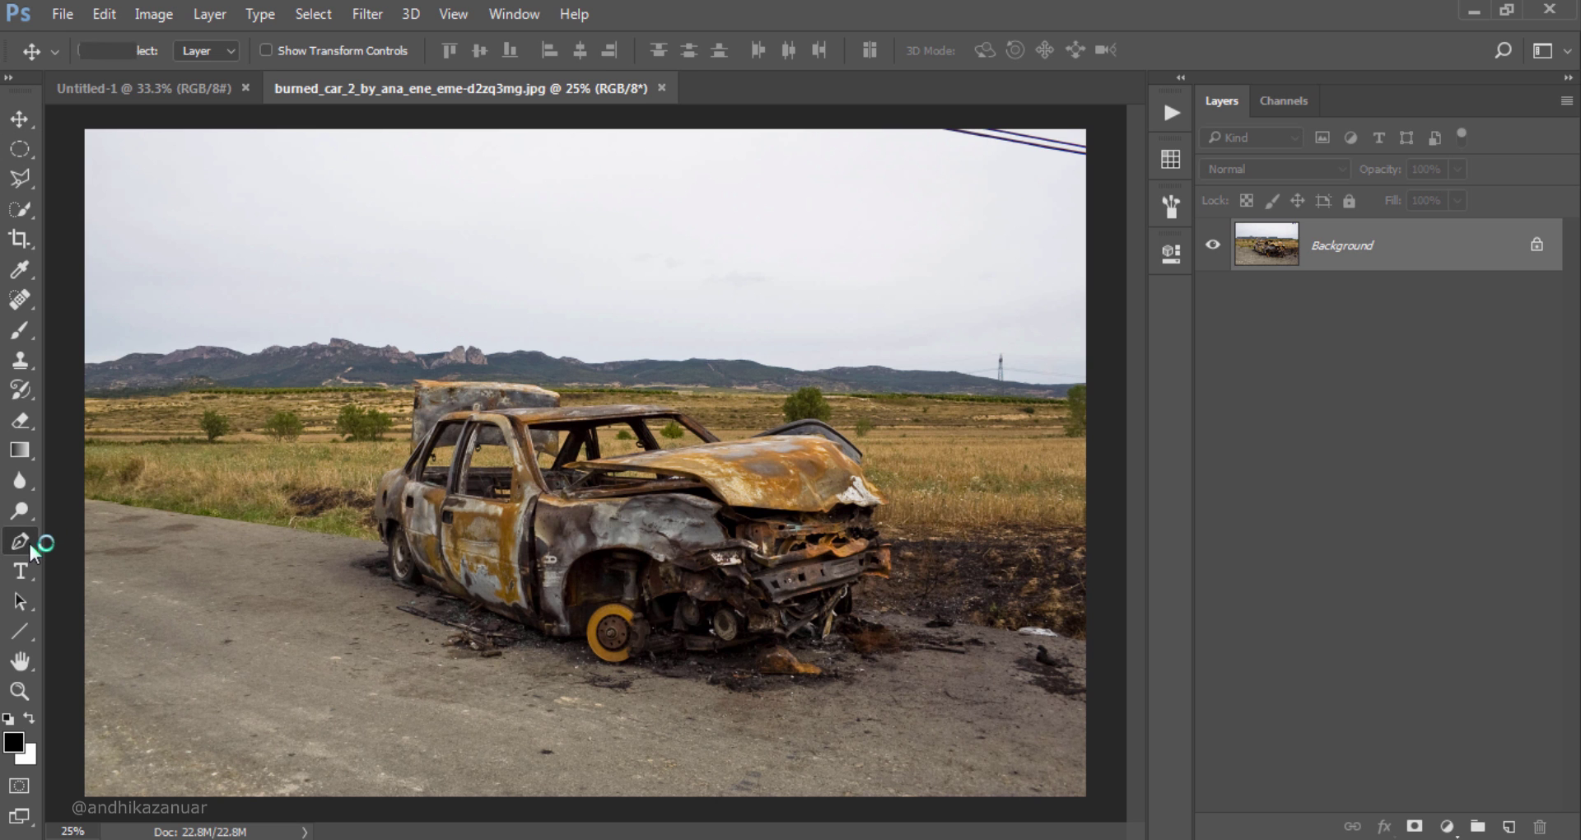
alt+scroll(395, 572, up, 3)
alt+scroll(396, 577, up, 2)
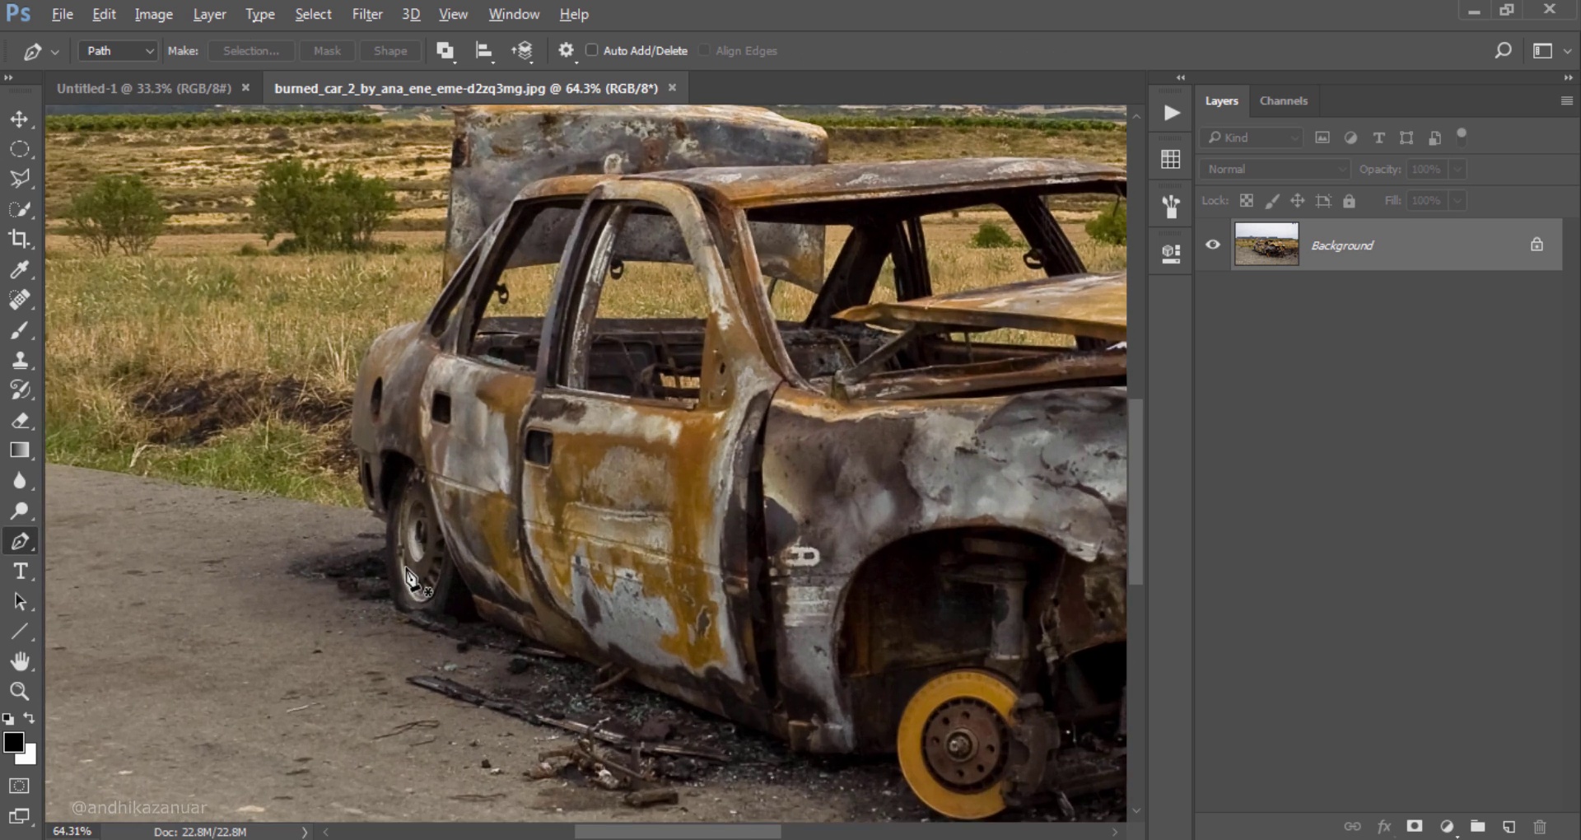
alt+scroll(395, 576, up, 2)
alt+scroll(400, 440, up, 1)
scroll(399, 440, up, 1)
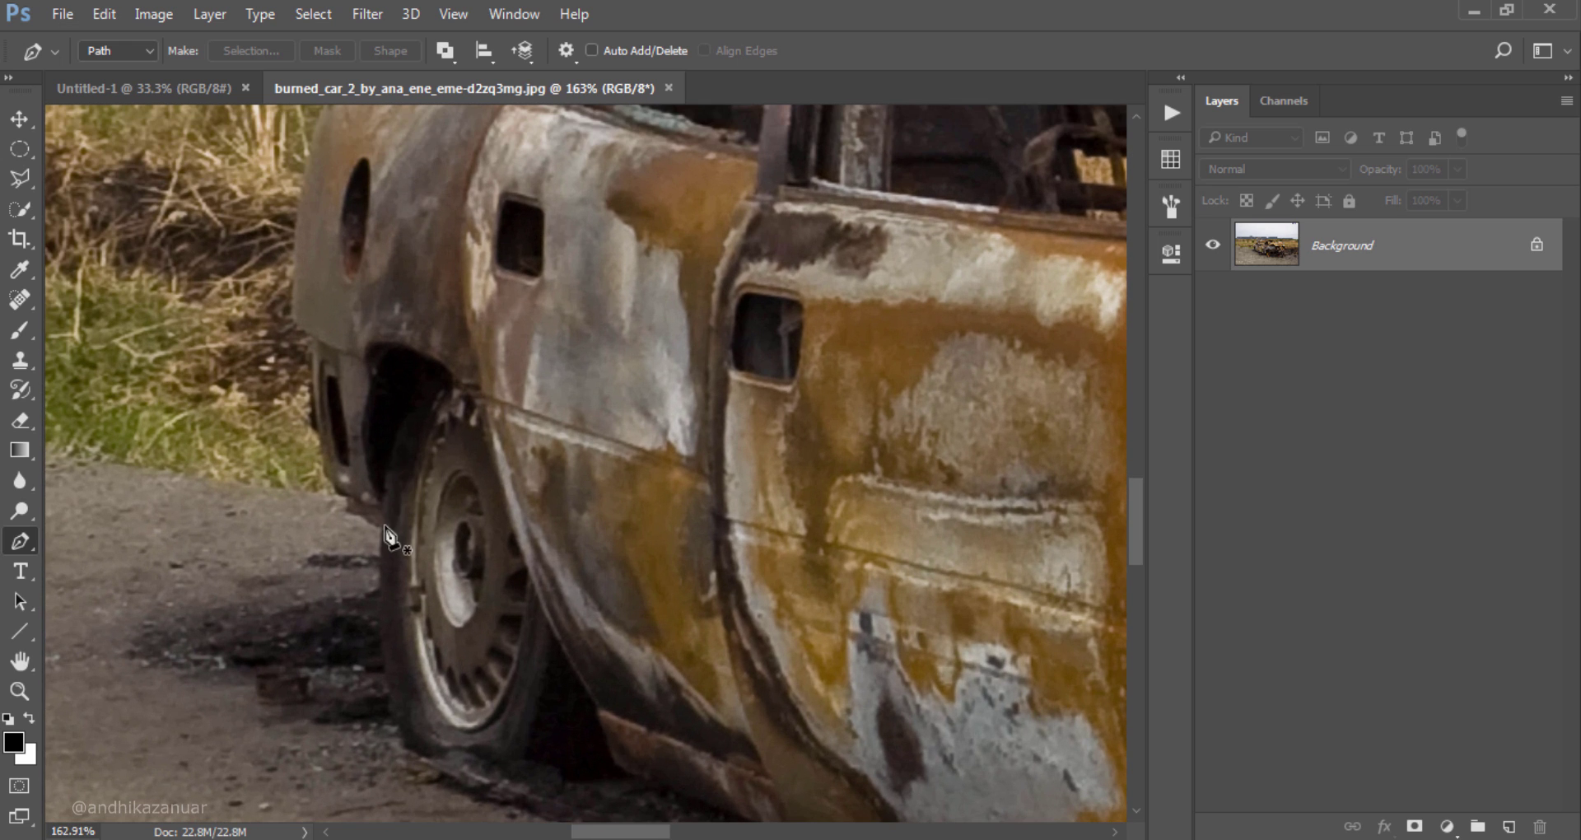
click(382, 531)
click(346, 511)
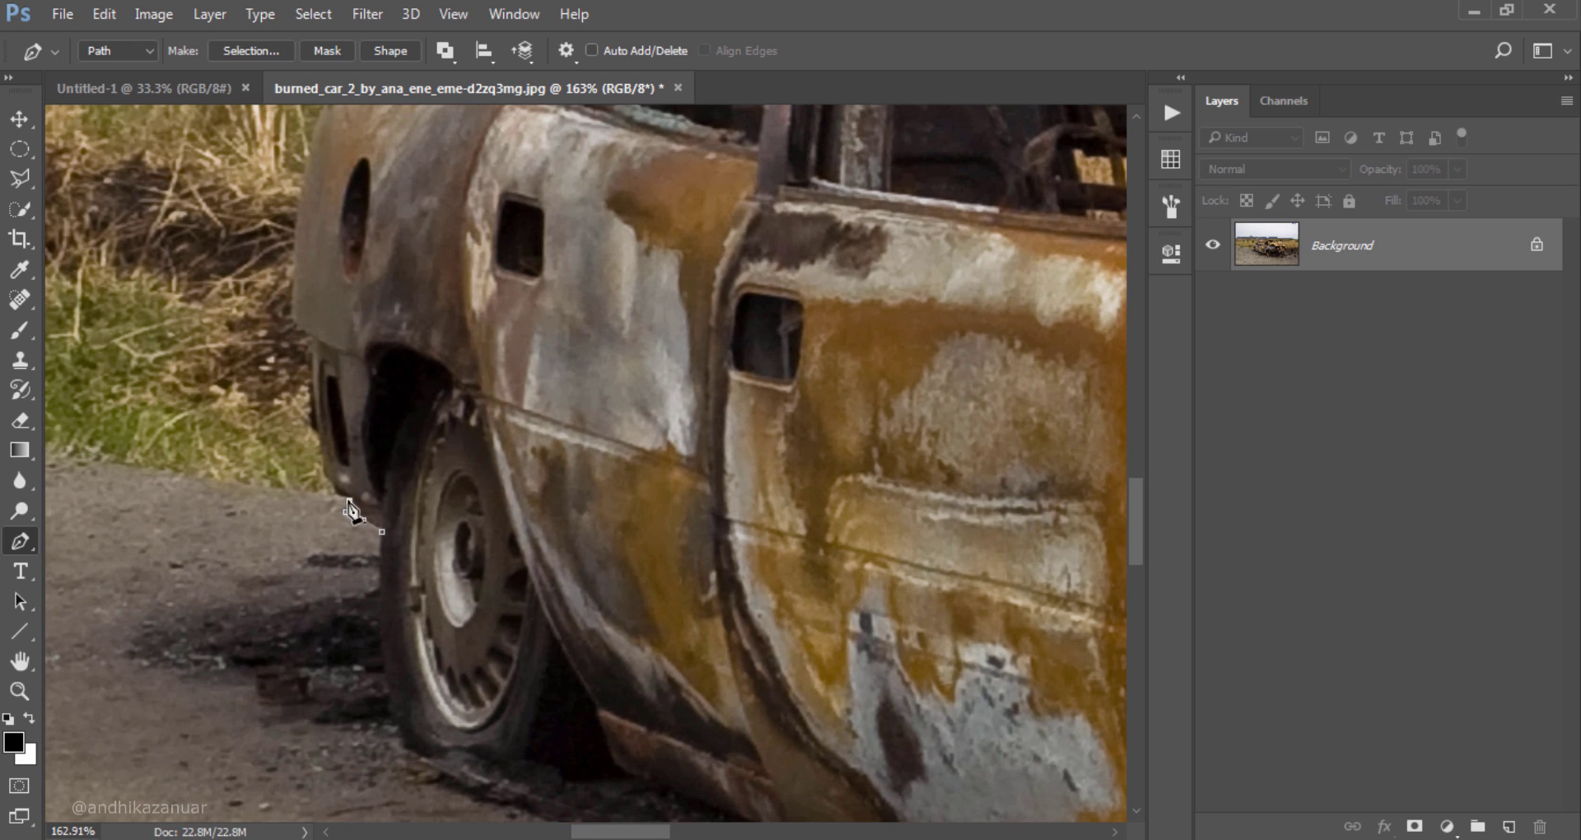
click(330, 484)
click(321, 448)
click(316, 431)
click(309, 404)
click(311, 379)
click(314, 344)
drag(289, 285, 290, 257)
Step: Continue the path up the cab edge and along the cab roof and roof edge
scroll(290, 284, up, 5)
click(313, 262)
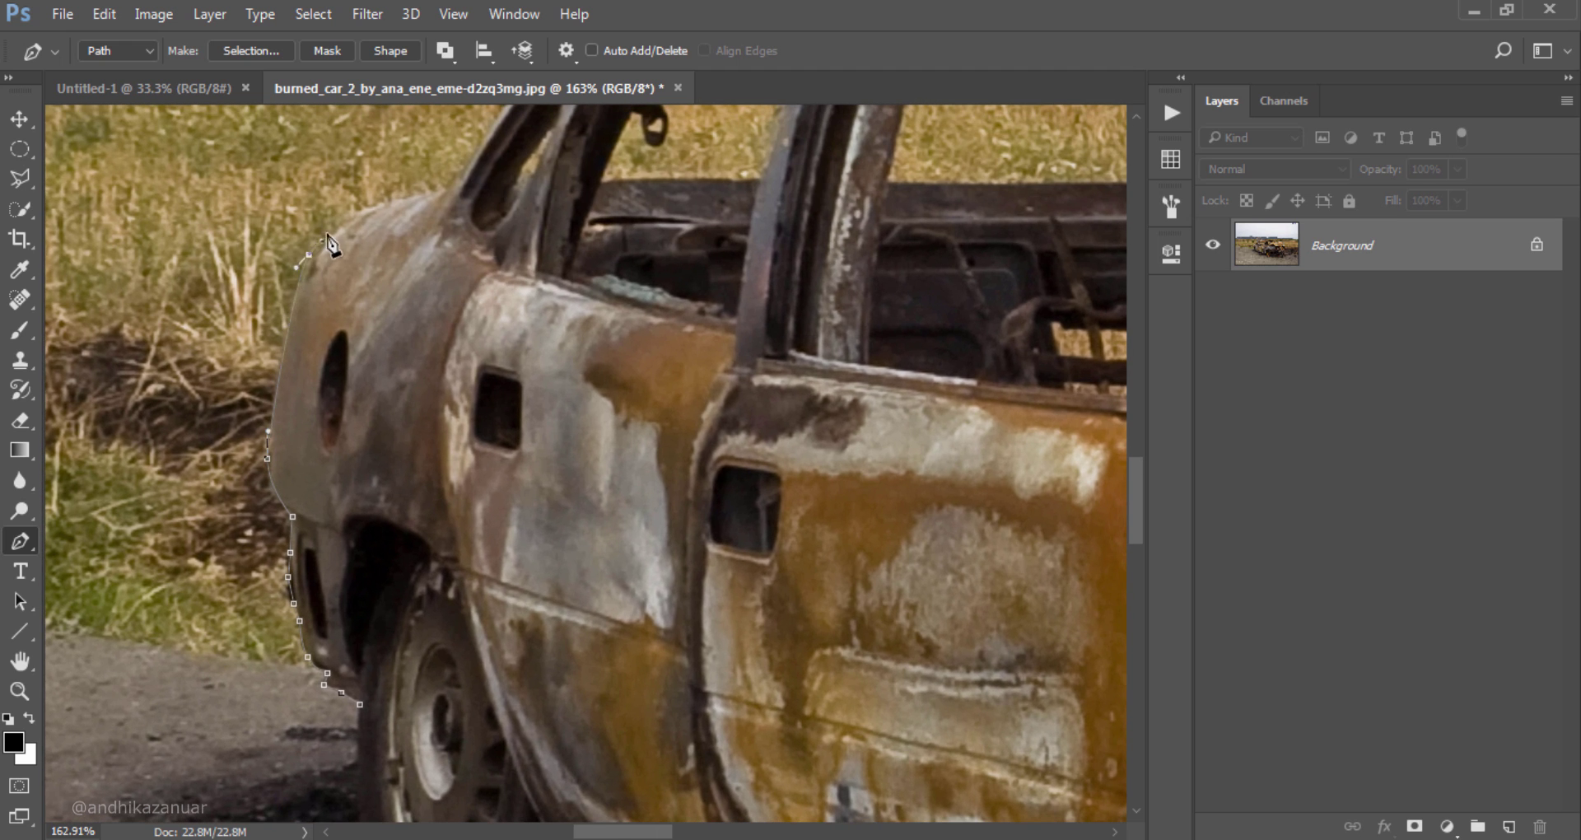
scroll(325, 263, up, 5)
scroll(337, 264, up, 5)
scroll(350, 262, up, 5)
click(560, 221)
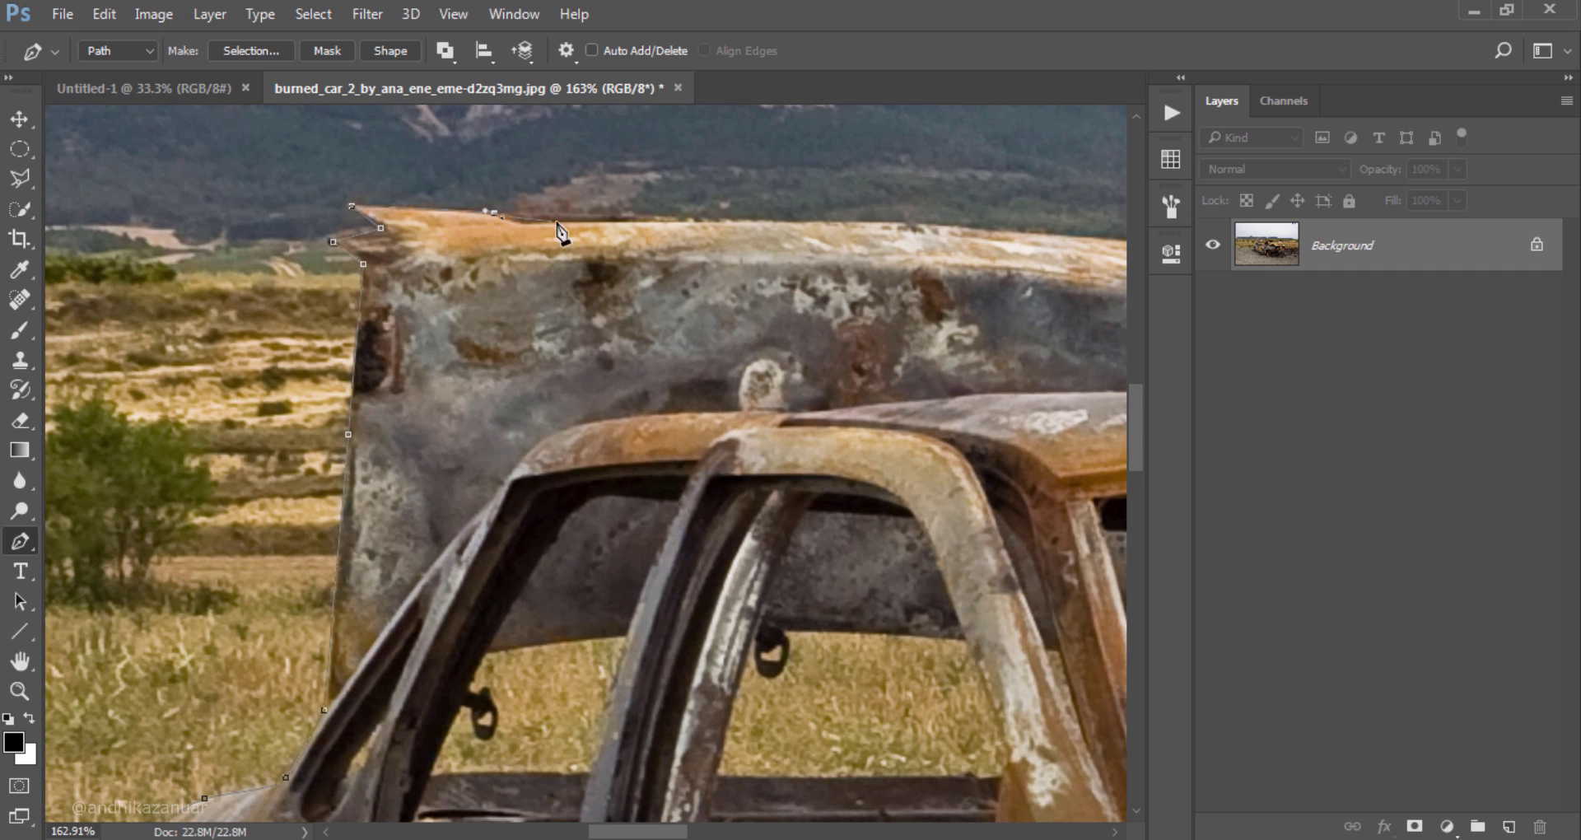
click(882, 219)
scroll(882, 219, right, 5)
click(690, 195)
click(751, 221)
drag(839, 253, 848, 339)
scroll(848, 339, right, 5)
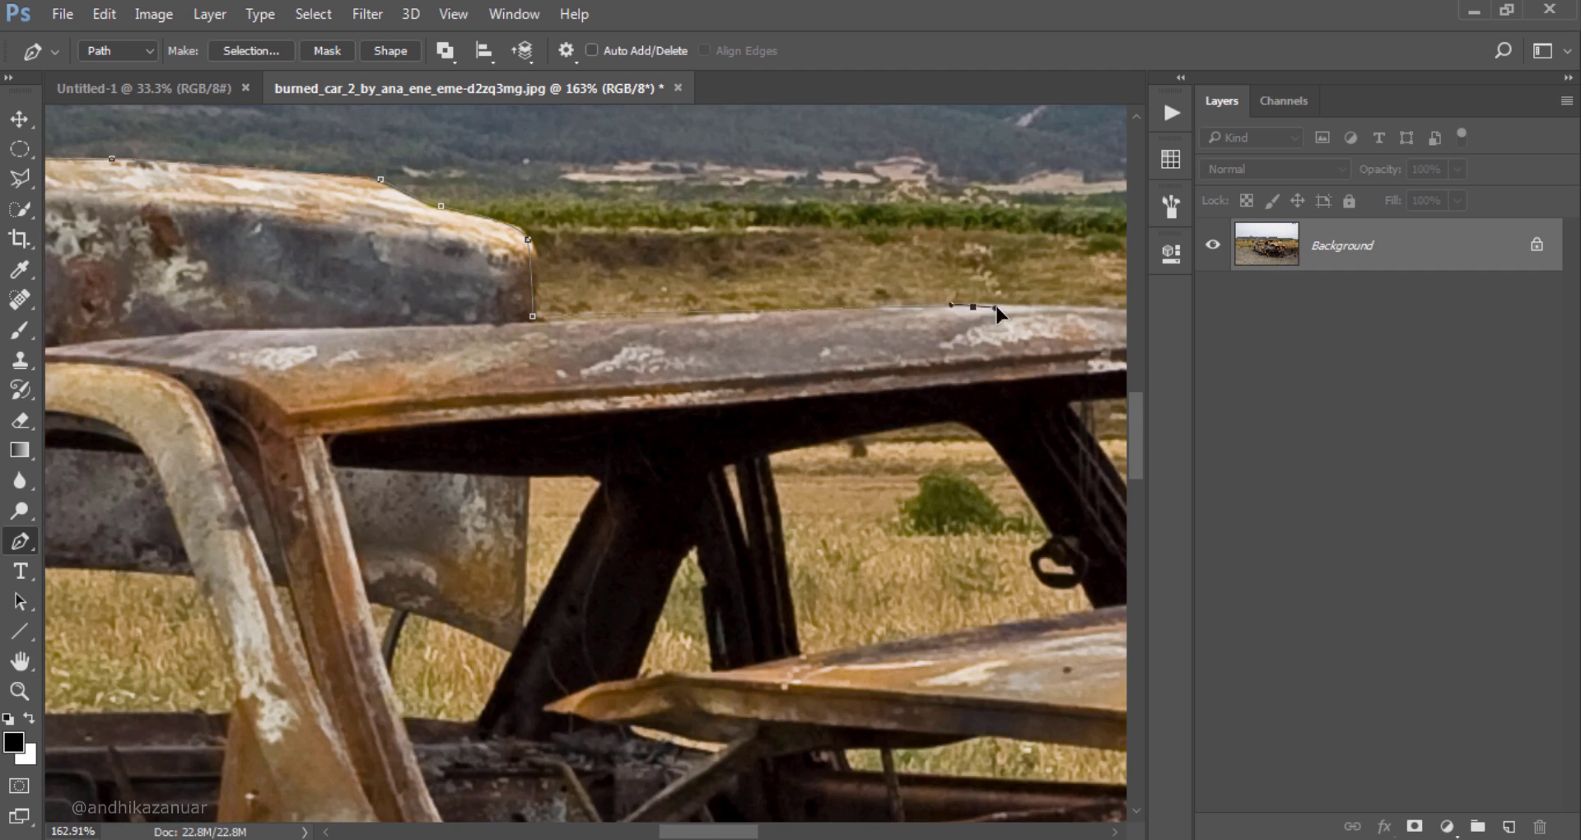
scroll(824, 313, right, 5)
scroll(823, 288, right, 5)
scroll(823, 289, right, 5)
click(510, 323)
drag(690, 303, 760, 277)
Step: Trace the hood, front bumper and scorched ground to complete the car's outer outline
click(900, 219)
scroll(900, 219, right, 5)
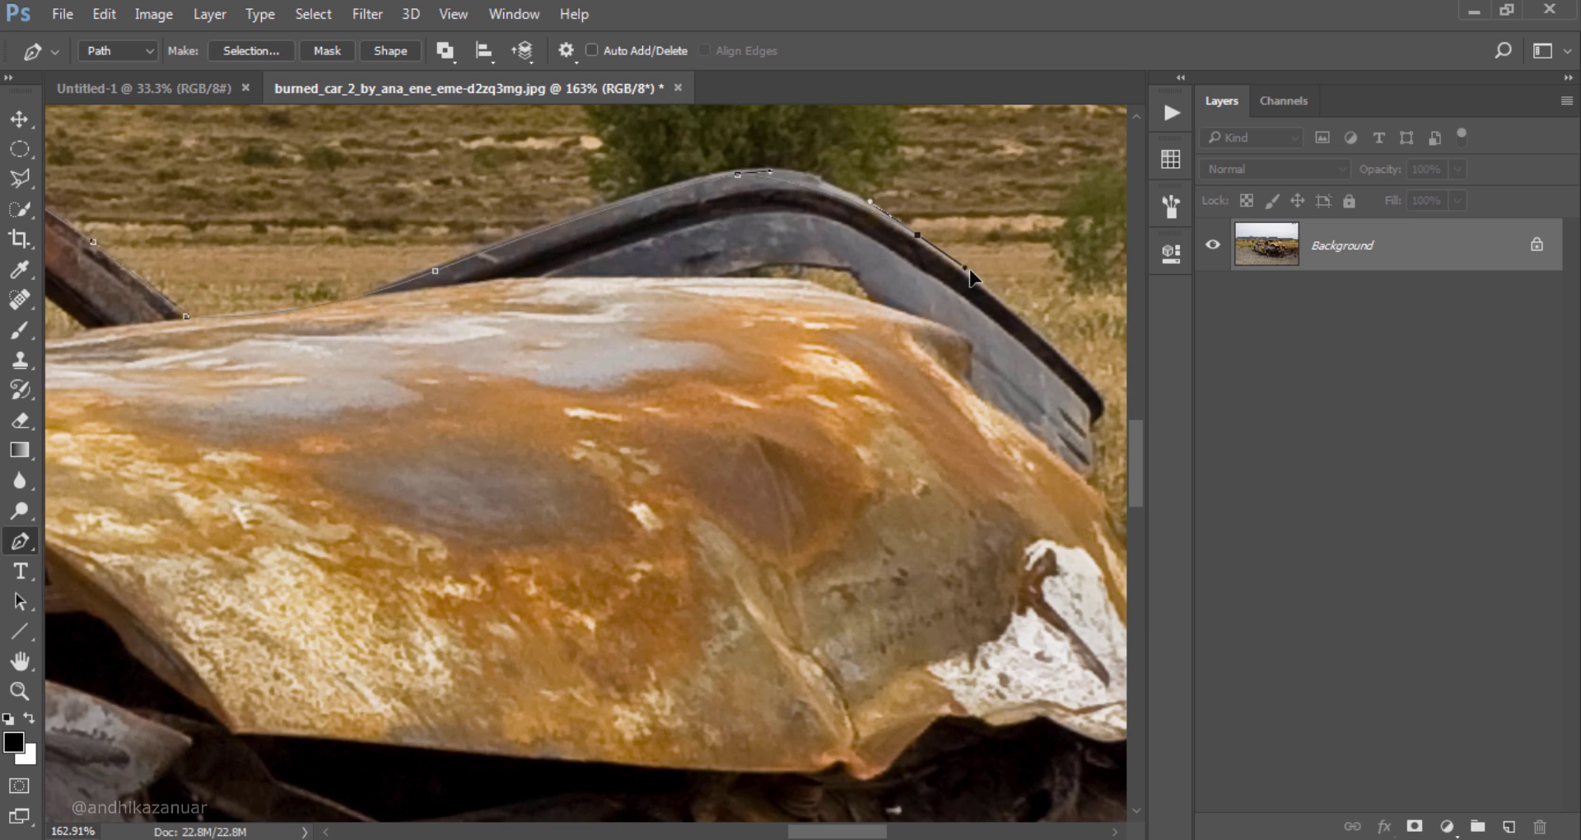
scroll(906, 346, right, 10)
click(764, 477)
click(803, 531)
click(767, 542)
scroll(723, 543, down, 5)
scroll(723, 544, right, 3)
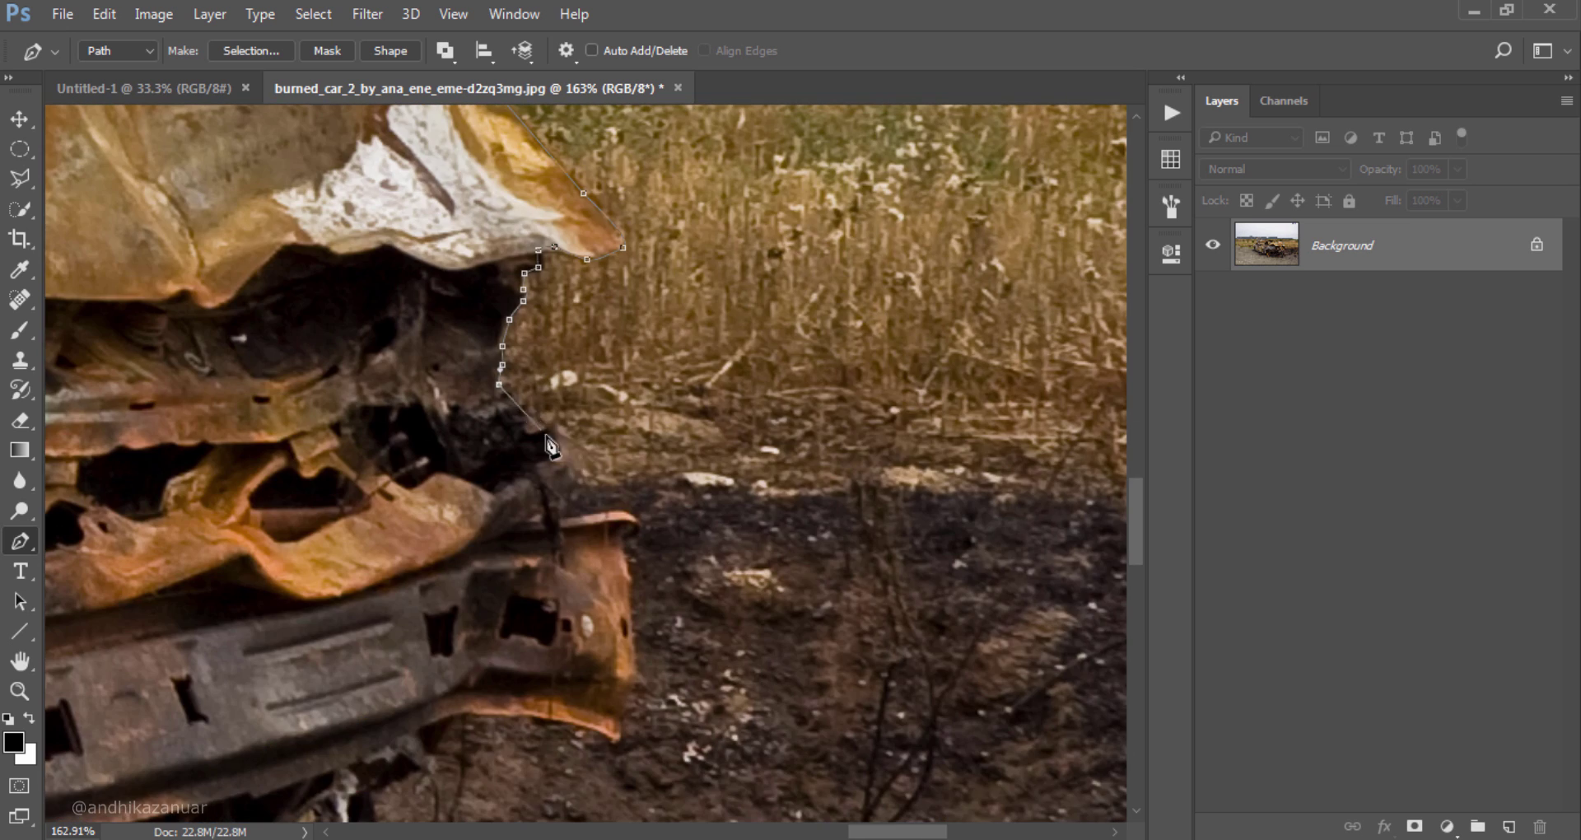
click(565, 475)
click(623, 640)
scroll(624, 681, down, 4)
drag(452, 513, 437, 540)
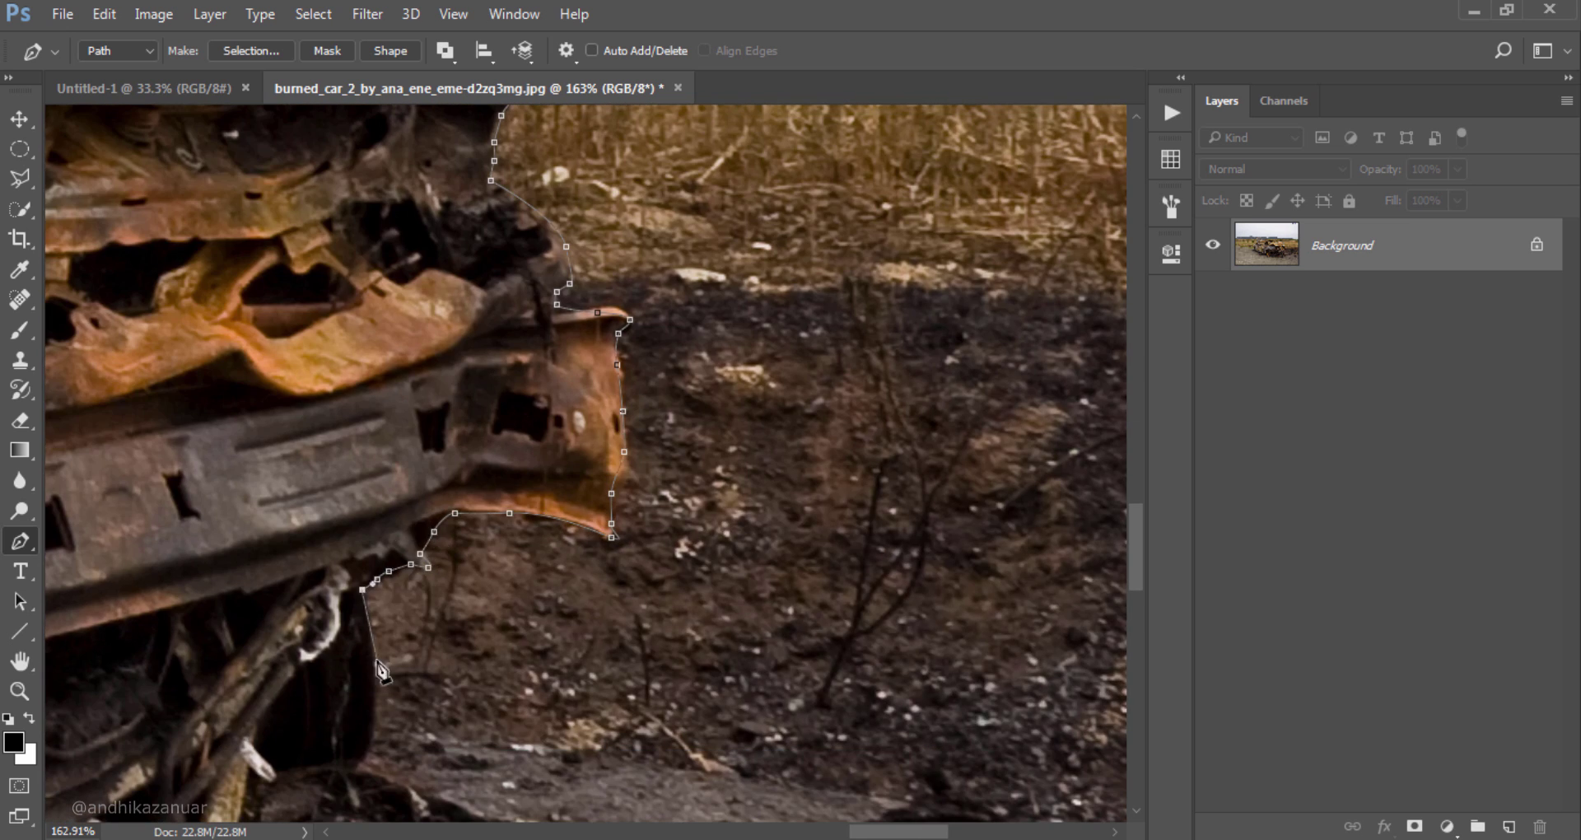
scroll(438, 539, down, 3)
click(1068, 476)
click(952, 519)
scroll(884, 540, left, 5)
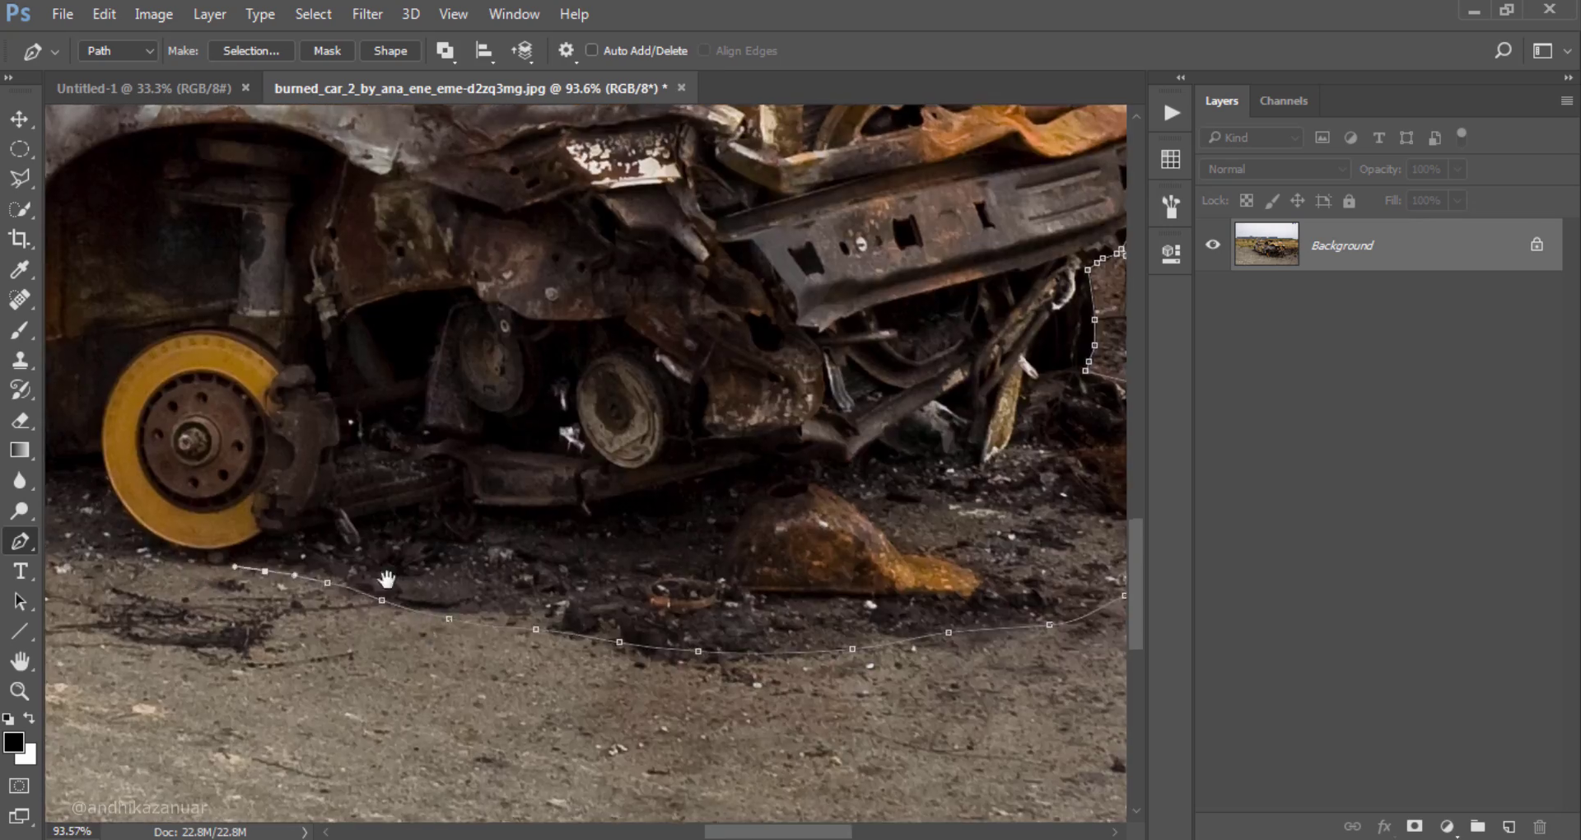
scroll(562, 631, left, 10)
scroll(631, 256, down, 3)
scroll(631, 257, up, 5)
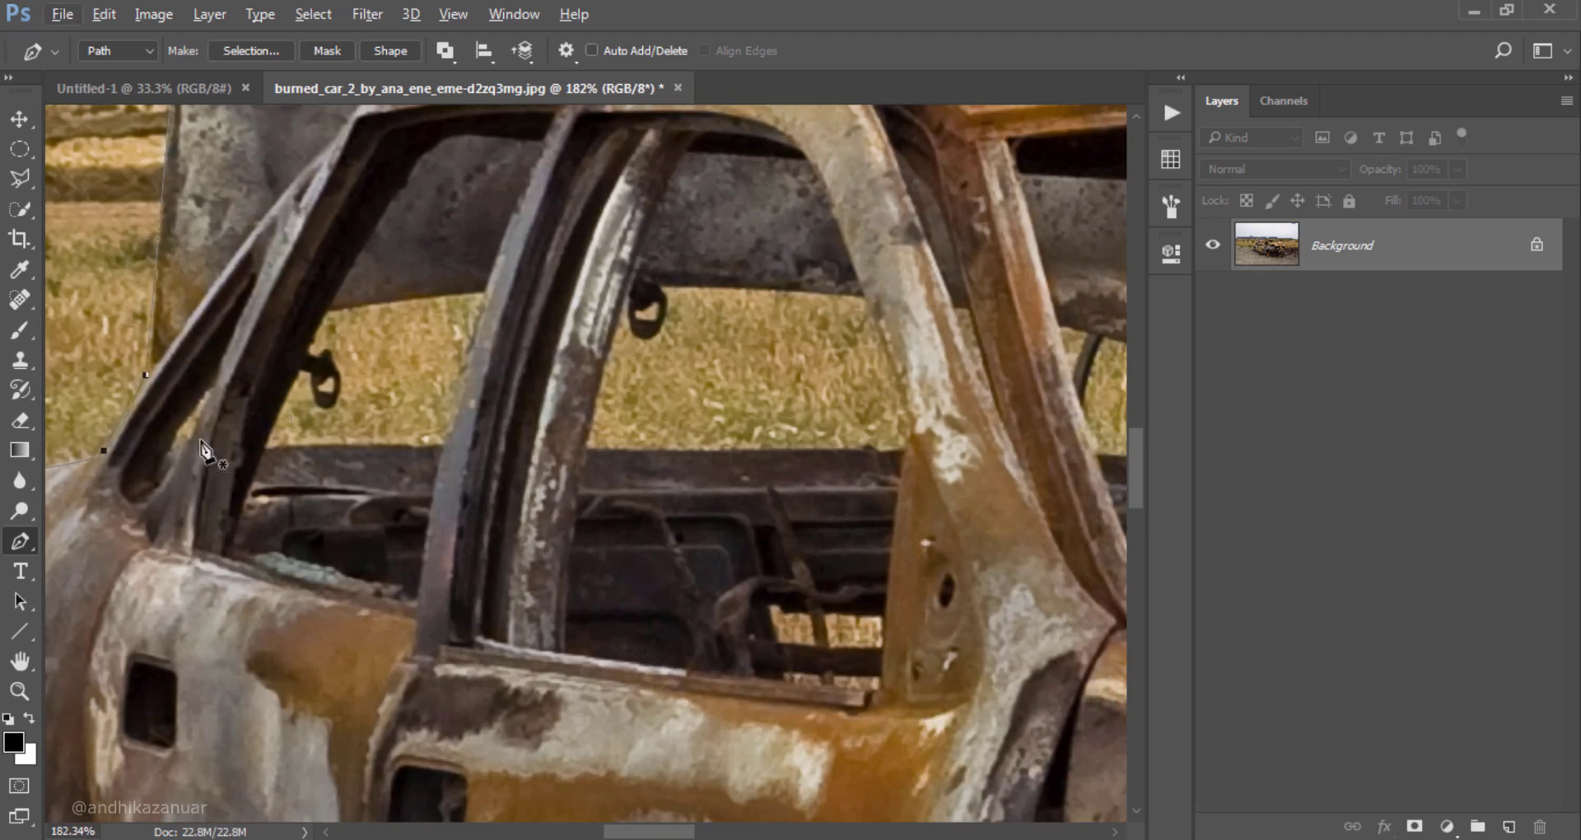
Step: Outline the rear side window opening, including the hole within it
click(265, 445)
click(484, 288)
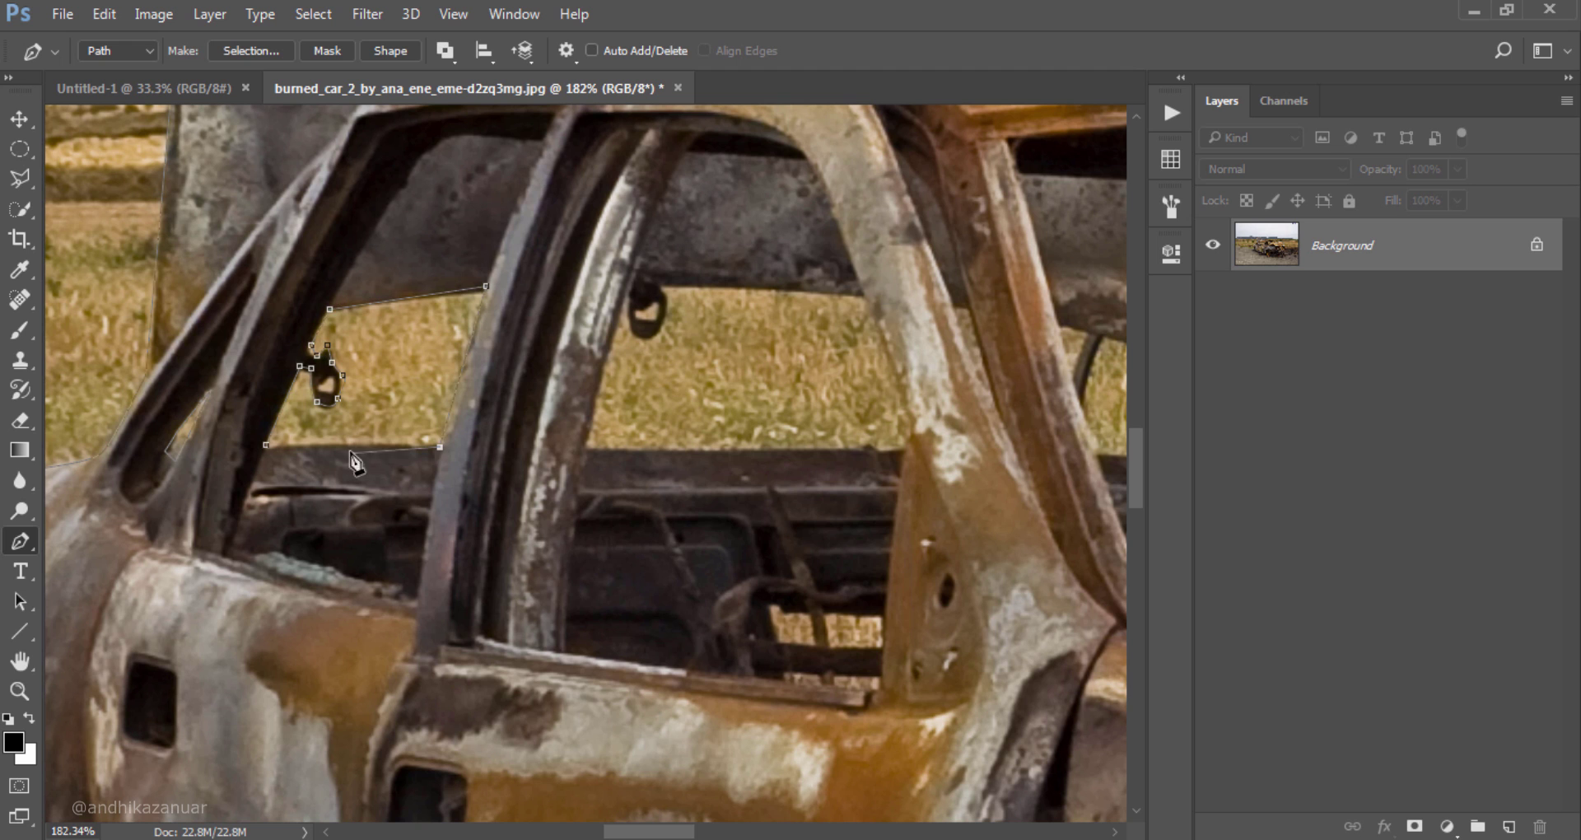
click(587, 440)
click(876, 454)
click(907, 394)
click(860, 294)
click(664, 319)
Step: Outline the next window opening, closing it with a curve
scroll(667, 379, right, 5)
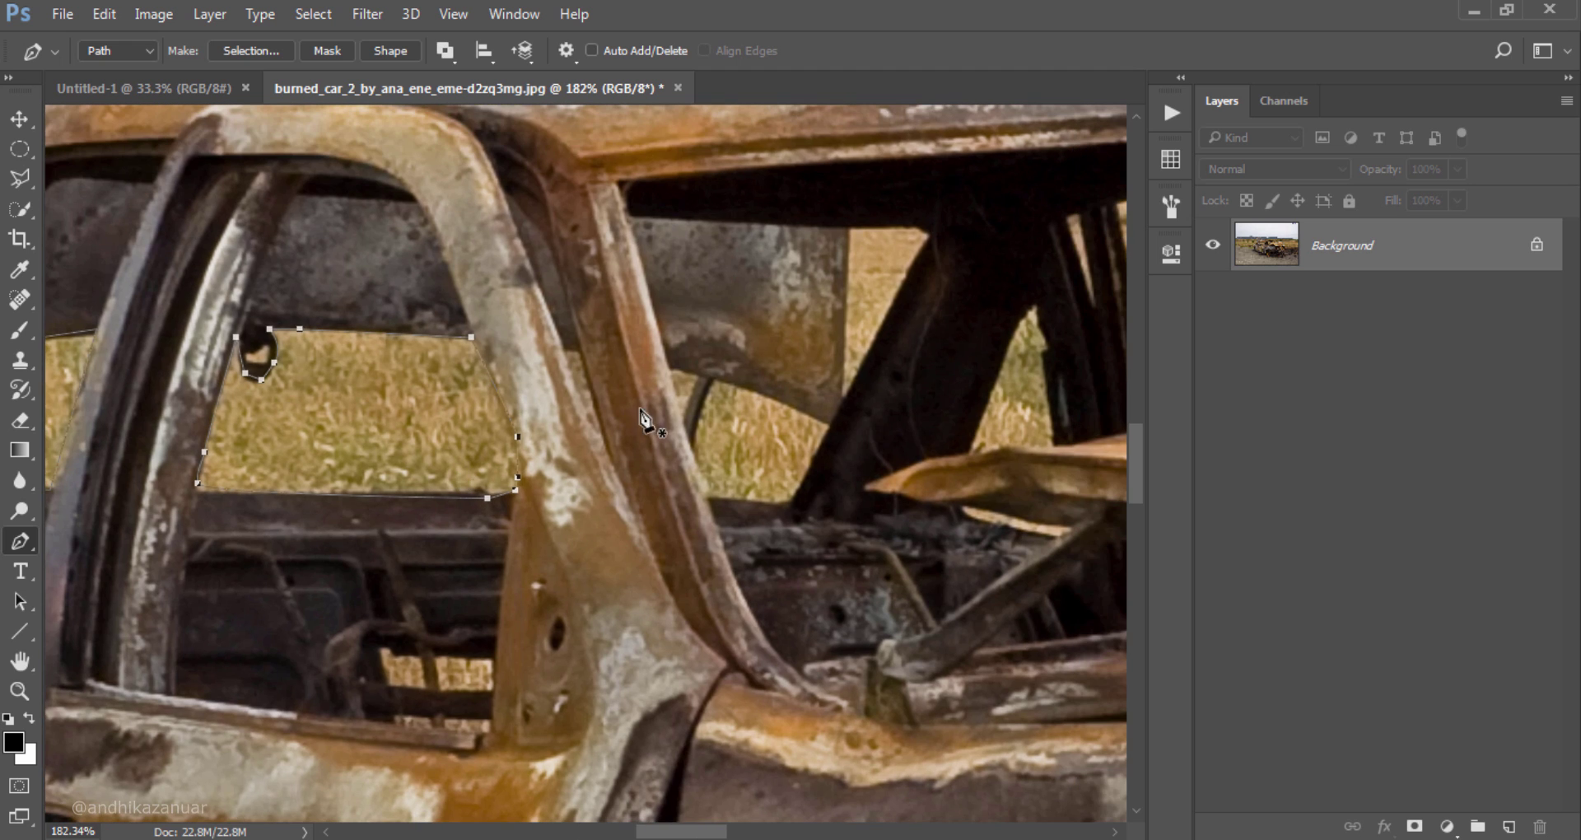
click(740, 367)
click(740, 481)
click(820, 487)
click(858, 414)
mouse_move(840, 422)
mouse_down()
mouse_move(648, 539)
mouse_move(645, 441)
mouse_move(677, 416)
mouse_up()
click(649, 422)
click(670, 566)
click(575, 573)
Step: Outline the thin gap beside the pillar, the window between pillars, and the nearby hole
click(676, 338)
click(705, 429)
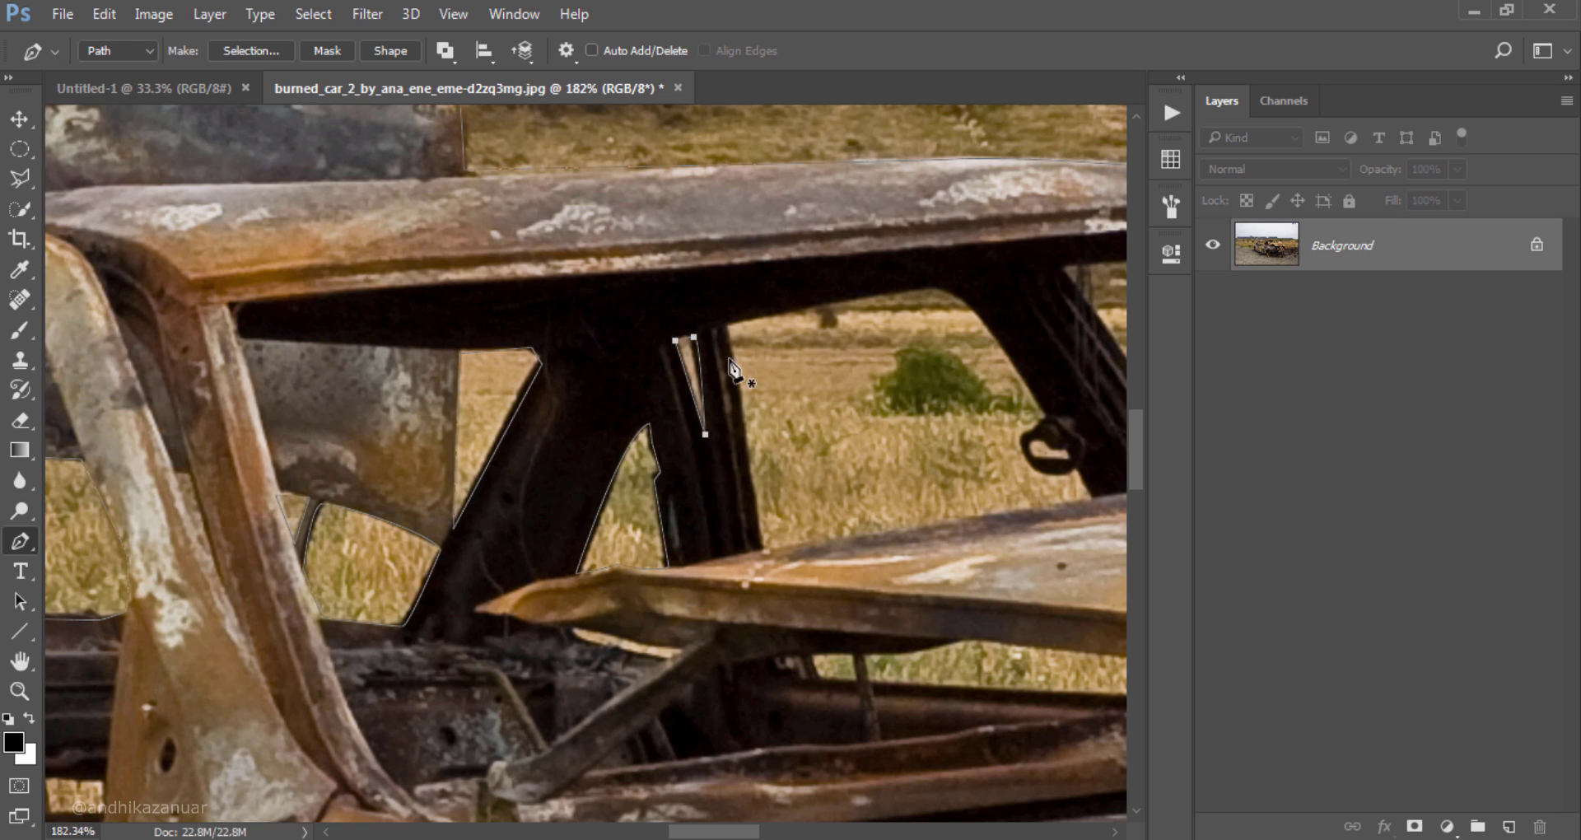
click(725, 324)
click(761, 552)
click(1091, 503)
click(1045, 416)
Step: Outline the opening along the front pillar and hood, plus the small gaps under the hood
mouse_move(978, 311)
mouse_down()
mouse_move(435, 387)
mouse_move(589, 564)
mouse_up()
click(517, 344)
click(651, 555)
click(743, 556)
click(989, 517)
click(809, 377)
click(517, 343)
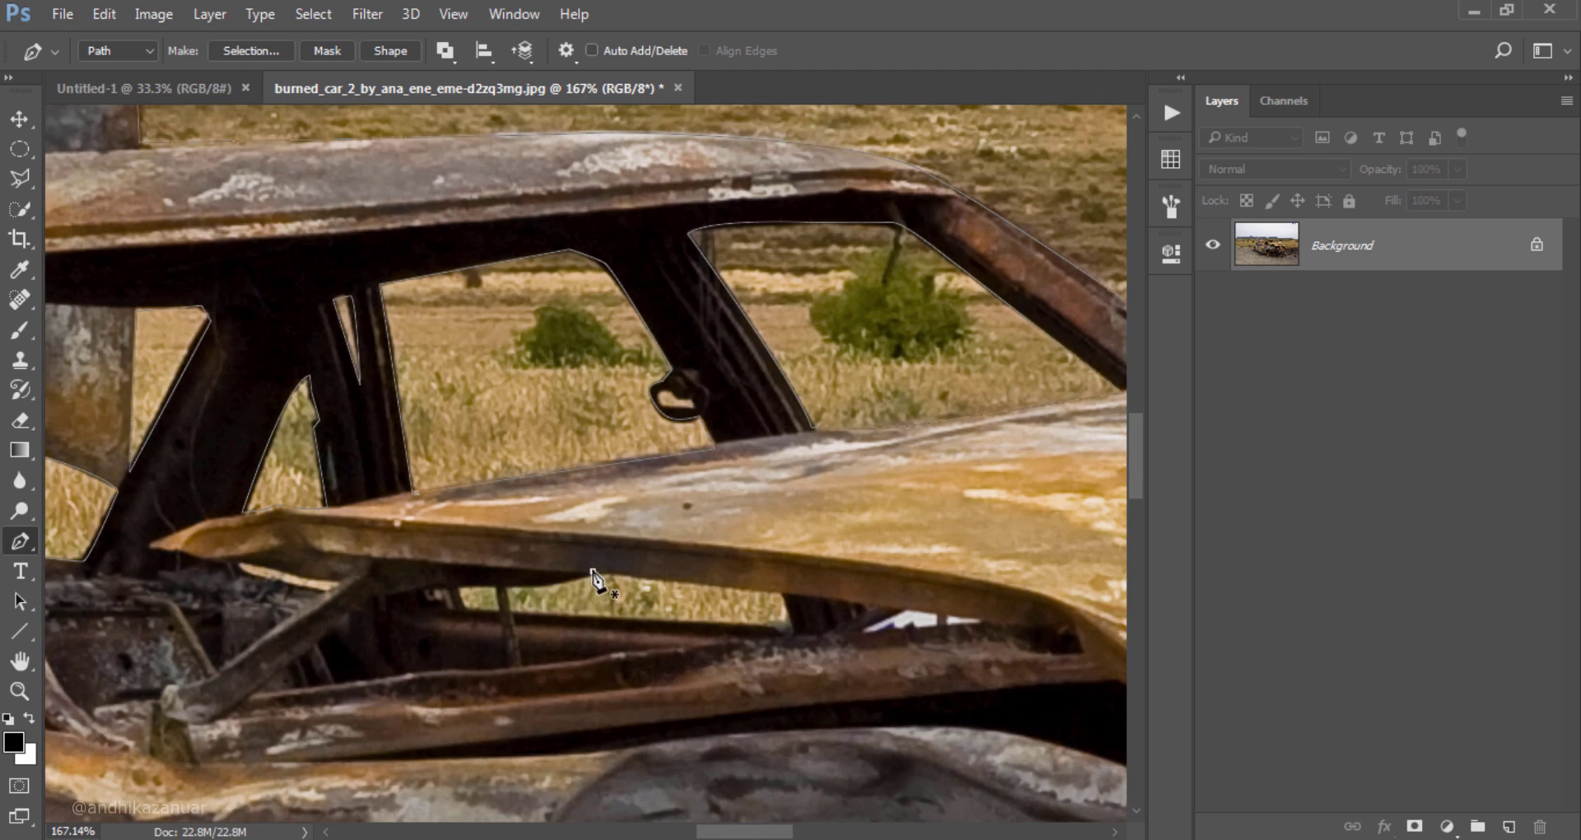
click(787, 594)
click(791, 631)
click(503, 615)
click(495, 585)
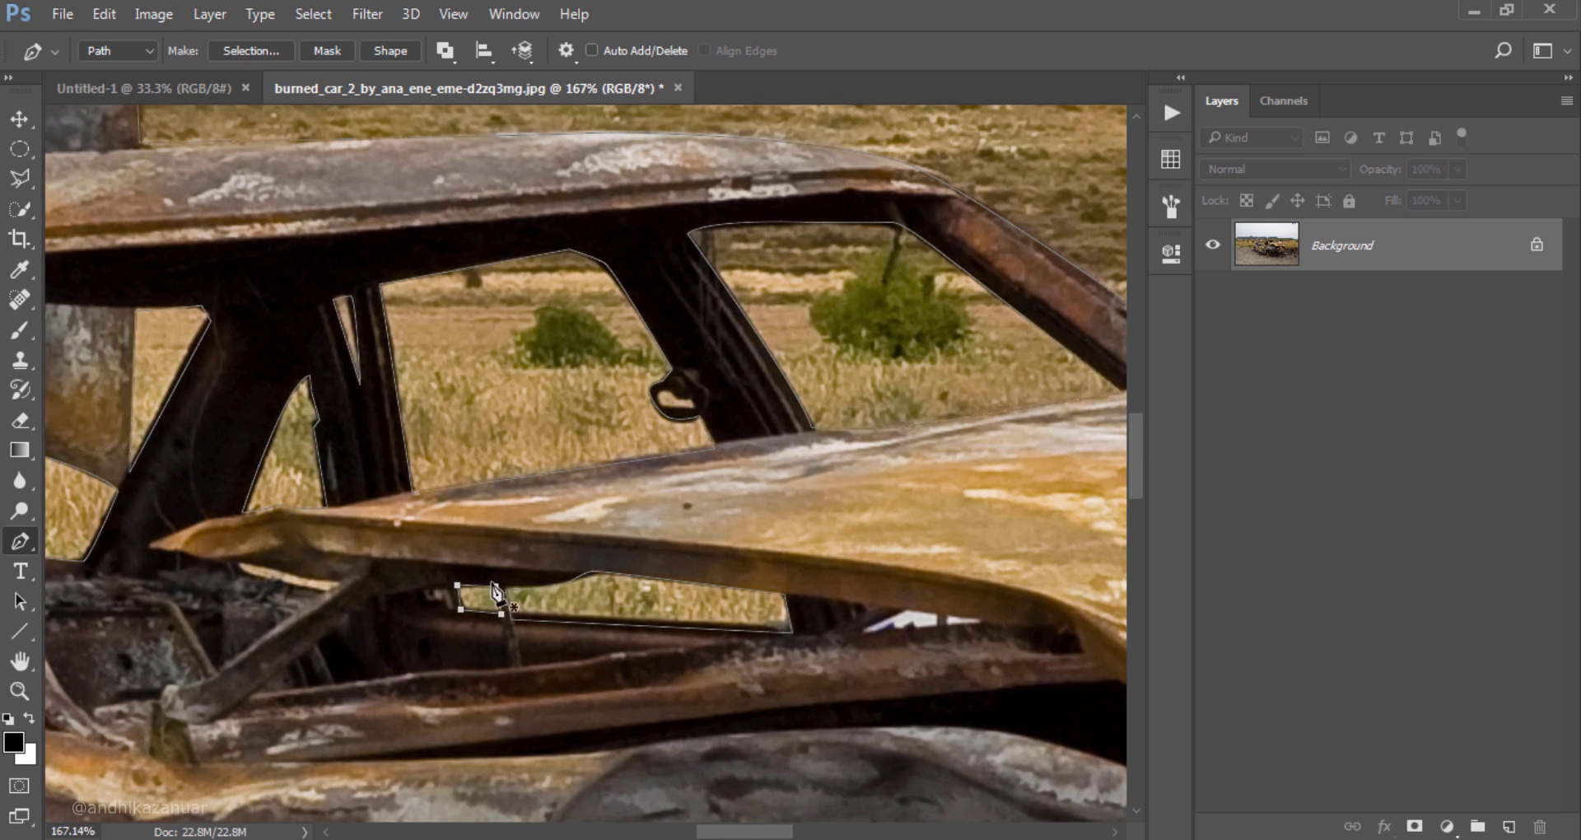
scroll(706, 469, down, 3)
scroll(716, 471, down, 2)
scroll(720, 476, down, 1)
scroll(718, 471, down, 1)
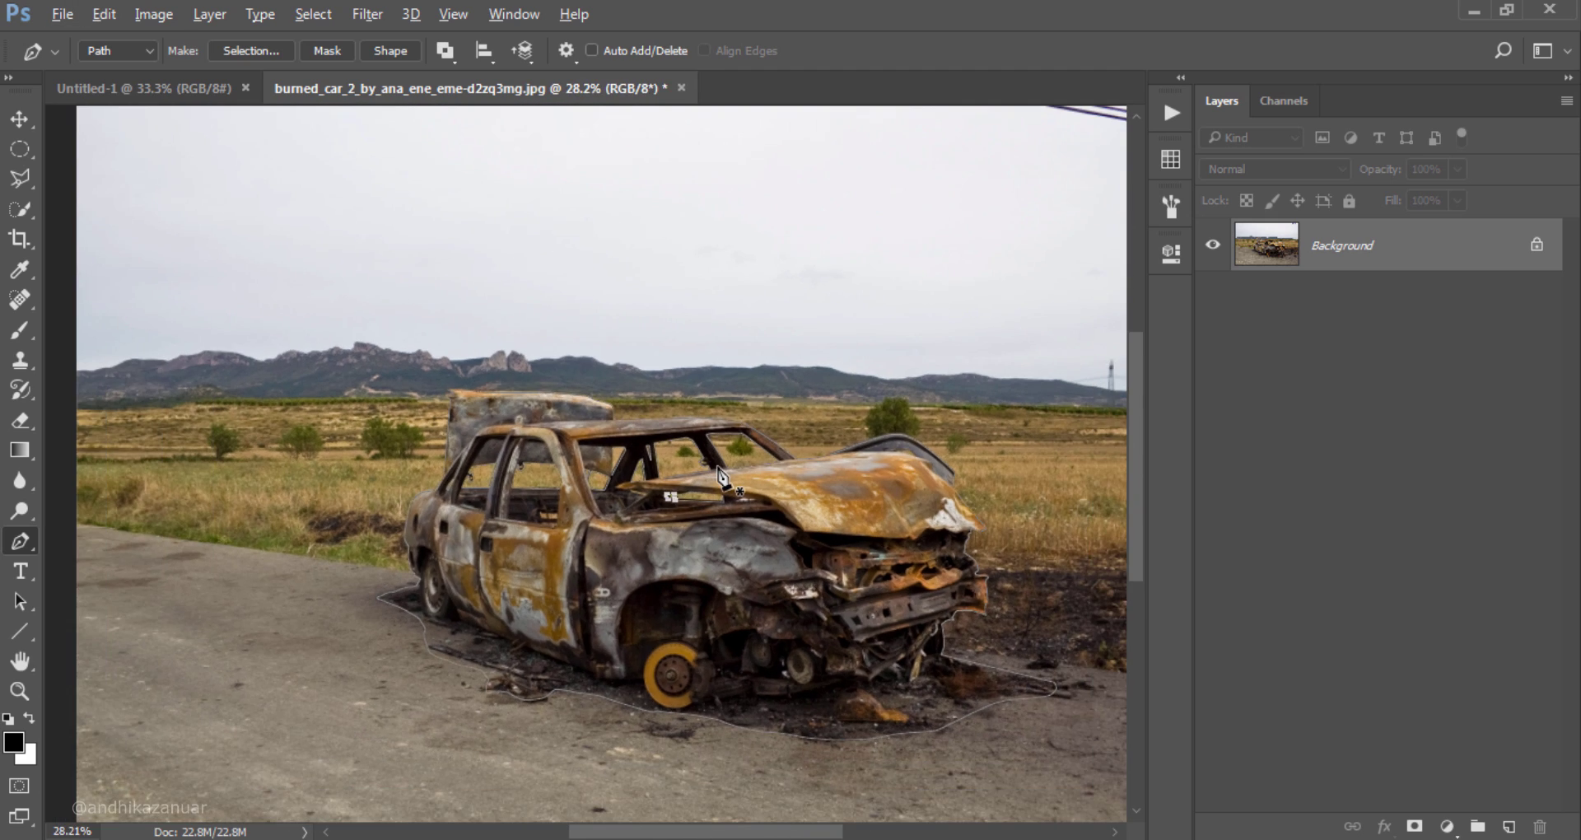
scroll(675, 473, down, 1)
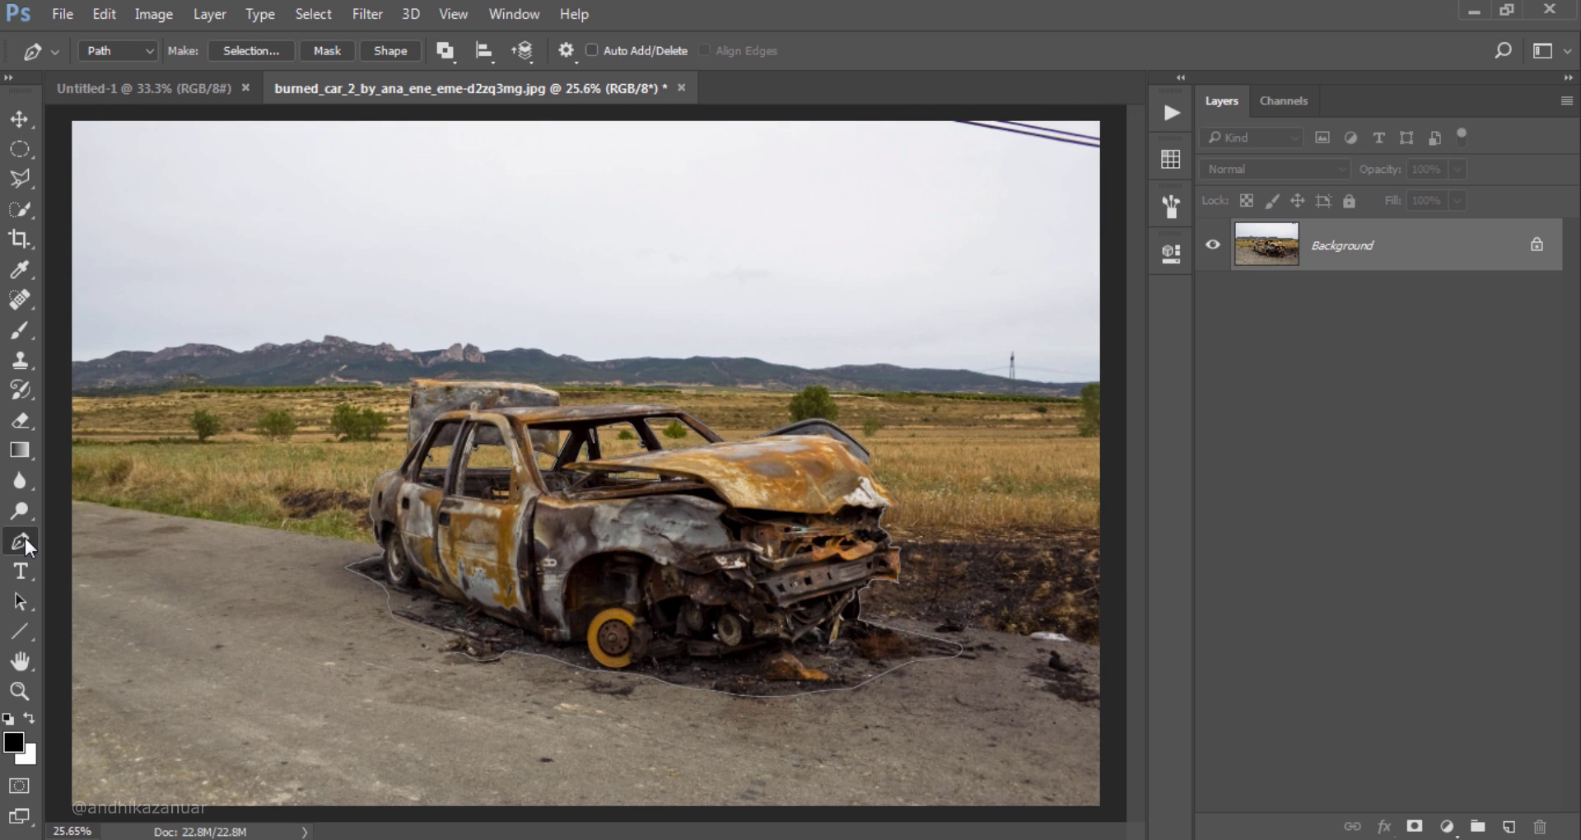
Step: Turn the car path into an unfeathered selection, add a layer mask, and move the cut-out car
right_click(604, 449)
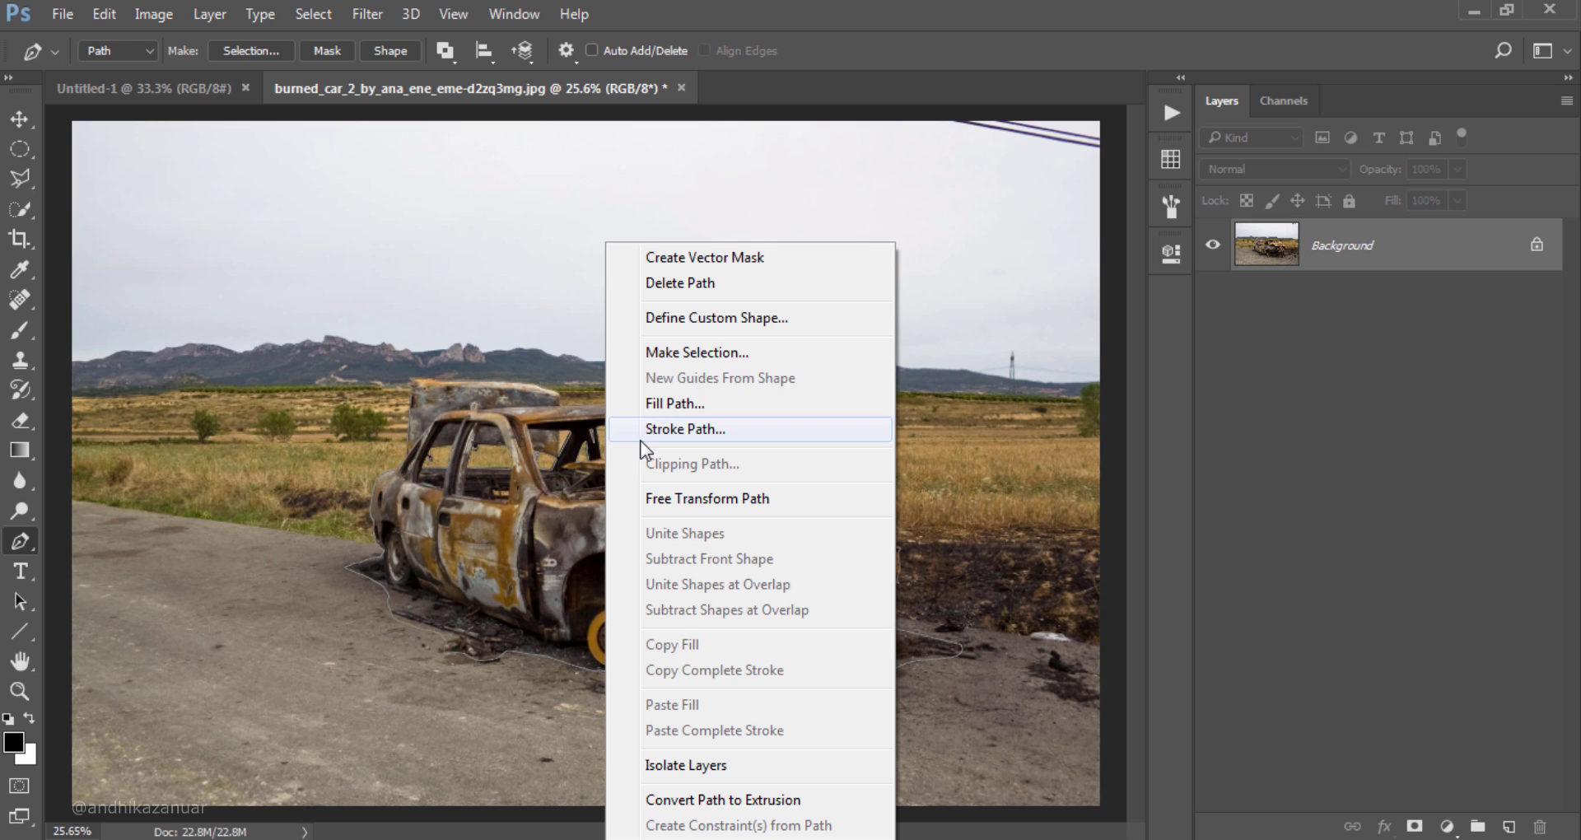
click(706, 356)
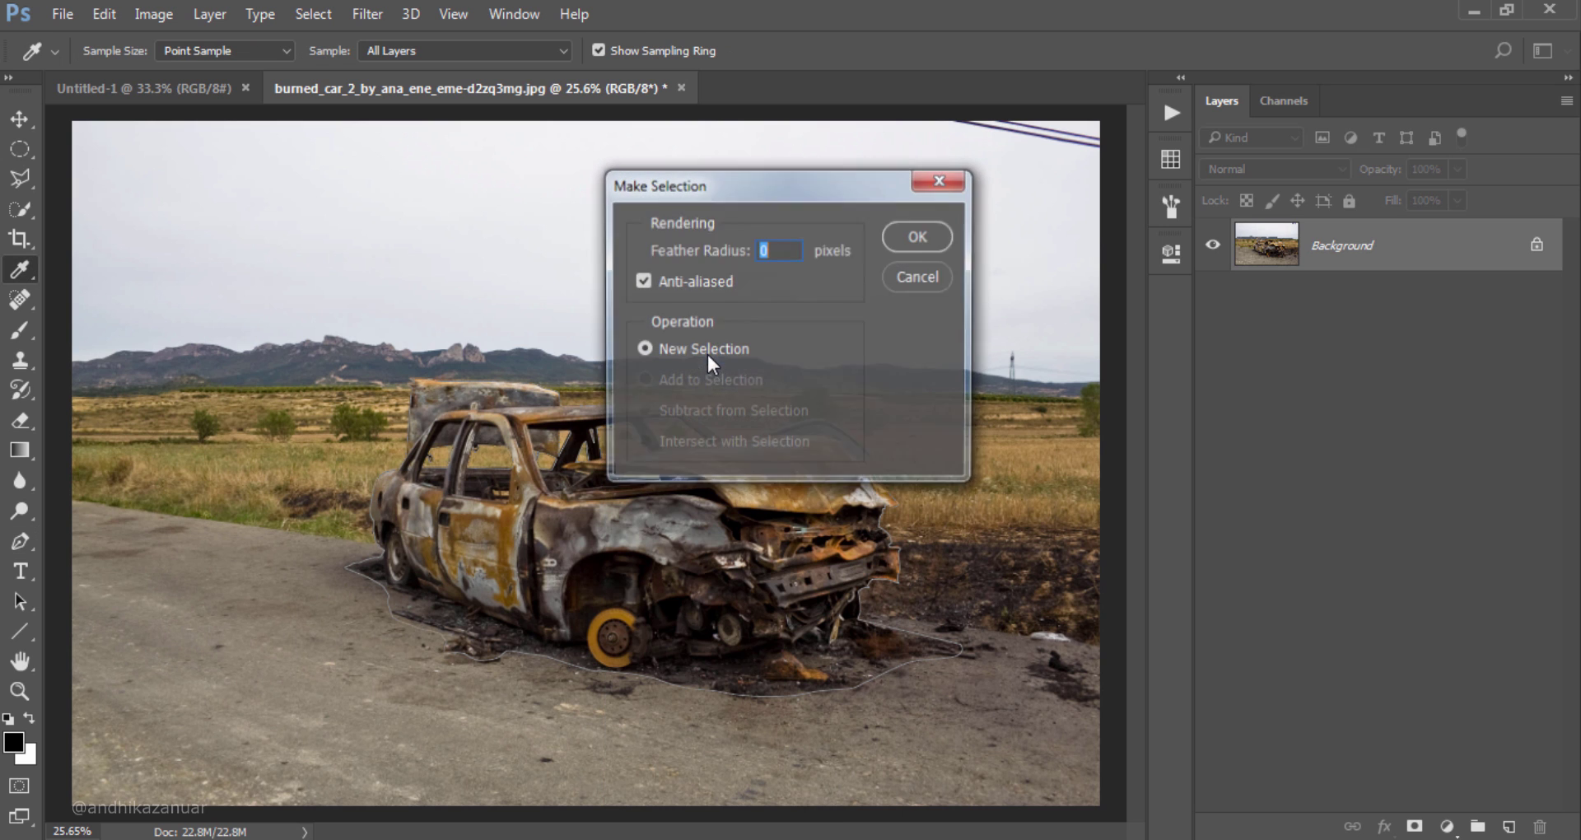
click(923, 236)
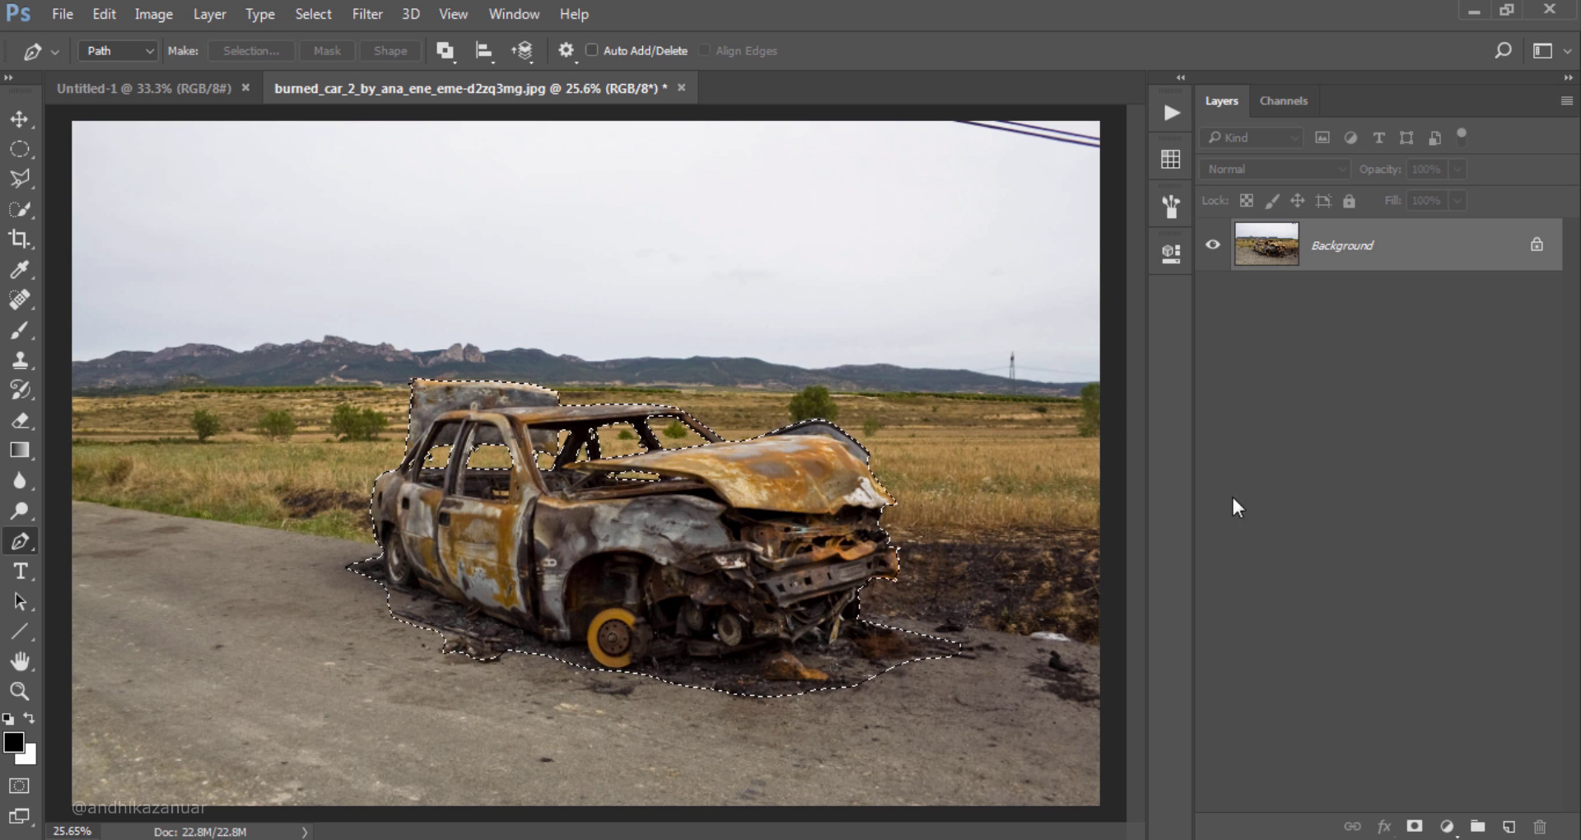
click(1415, 826)
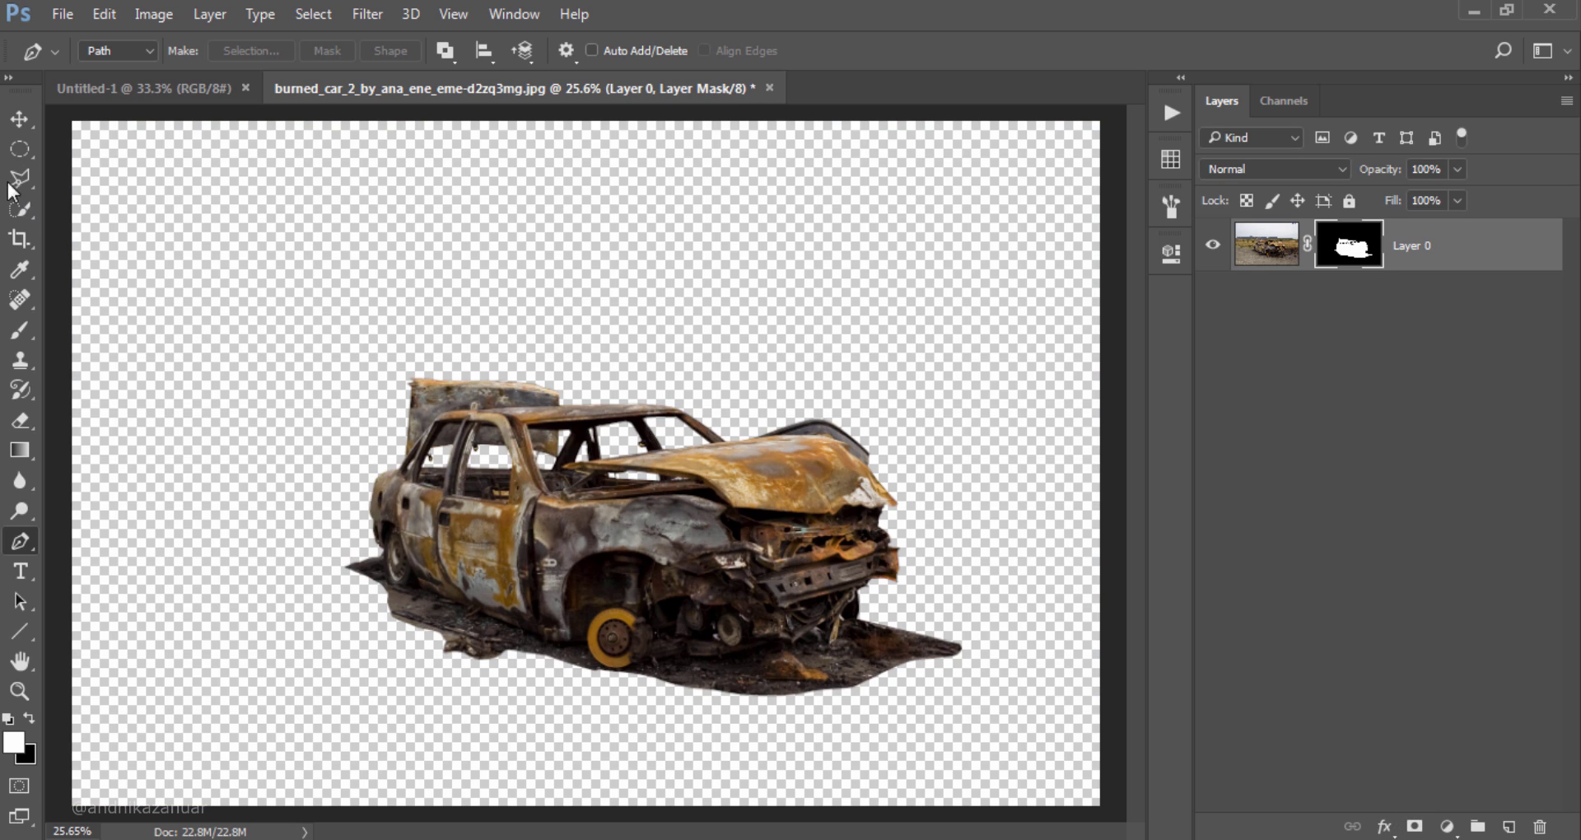
click(20, 118)
drag(583, 451, 552, 416)
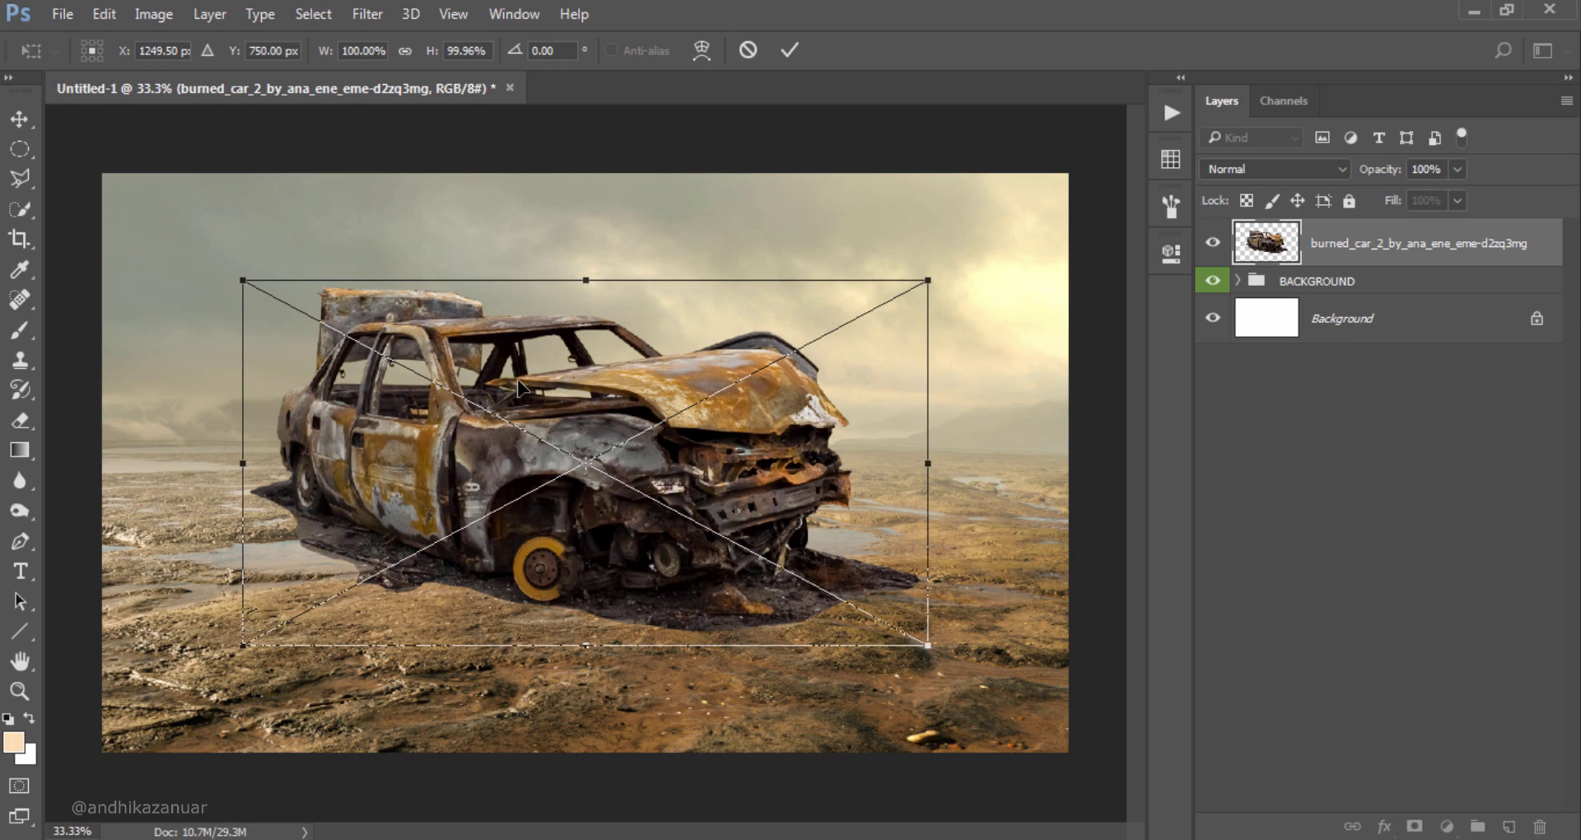
Step: Free-transform the car to about 75% and set it down on the rocky ground
drag(511, 392, 613, 484)
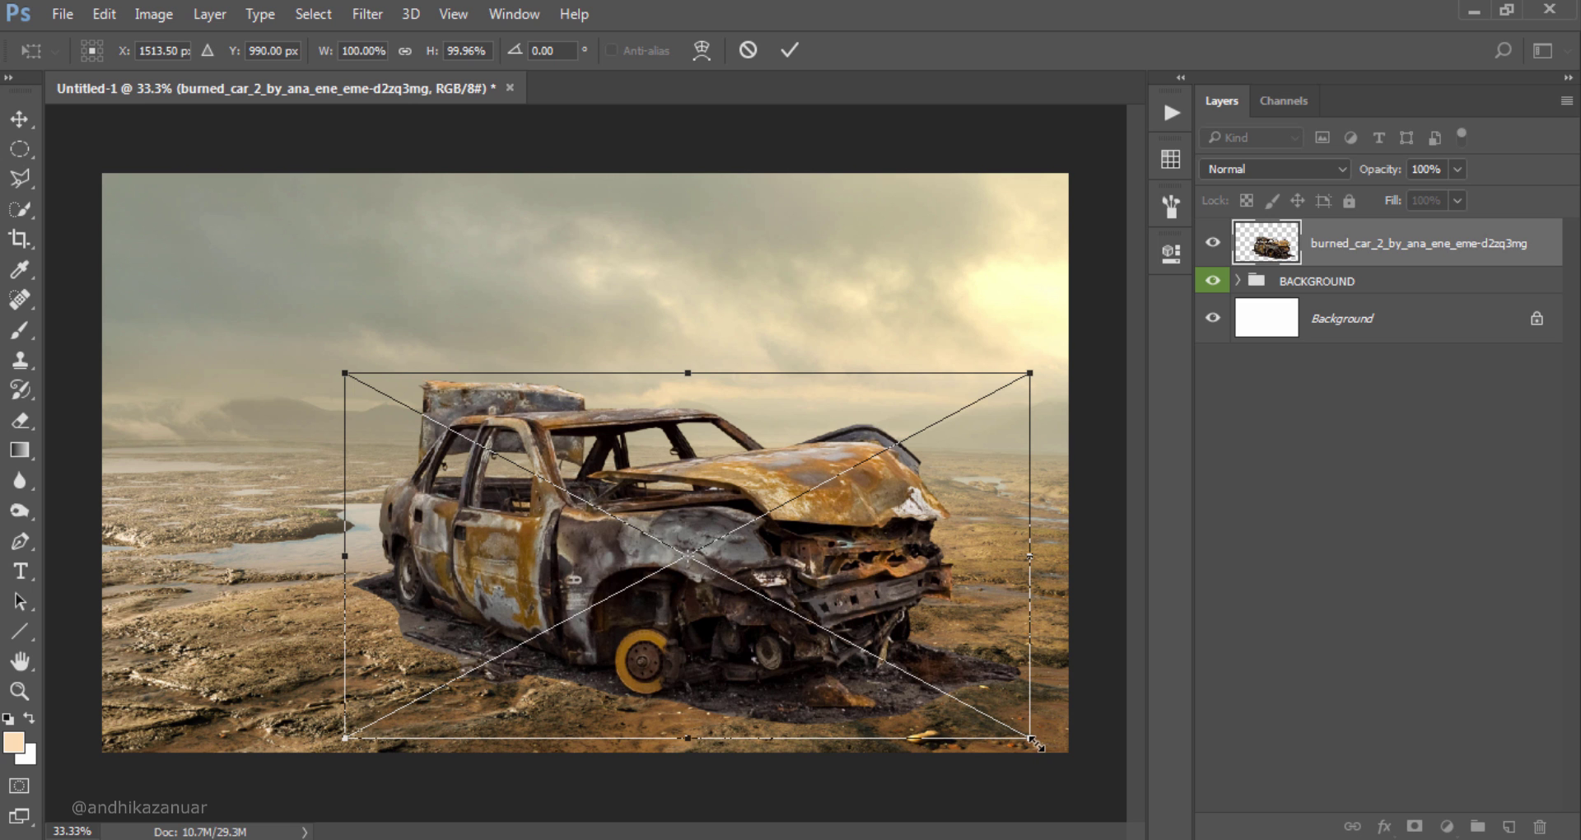
drag(1035, 743, 865, 651)
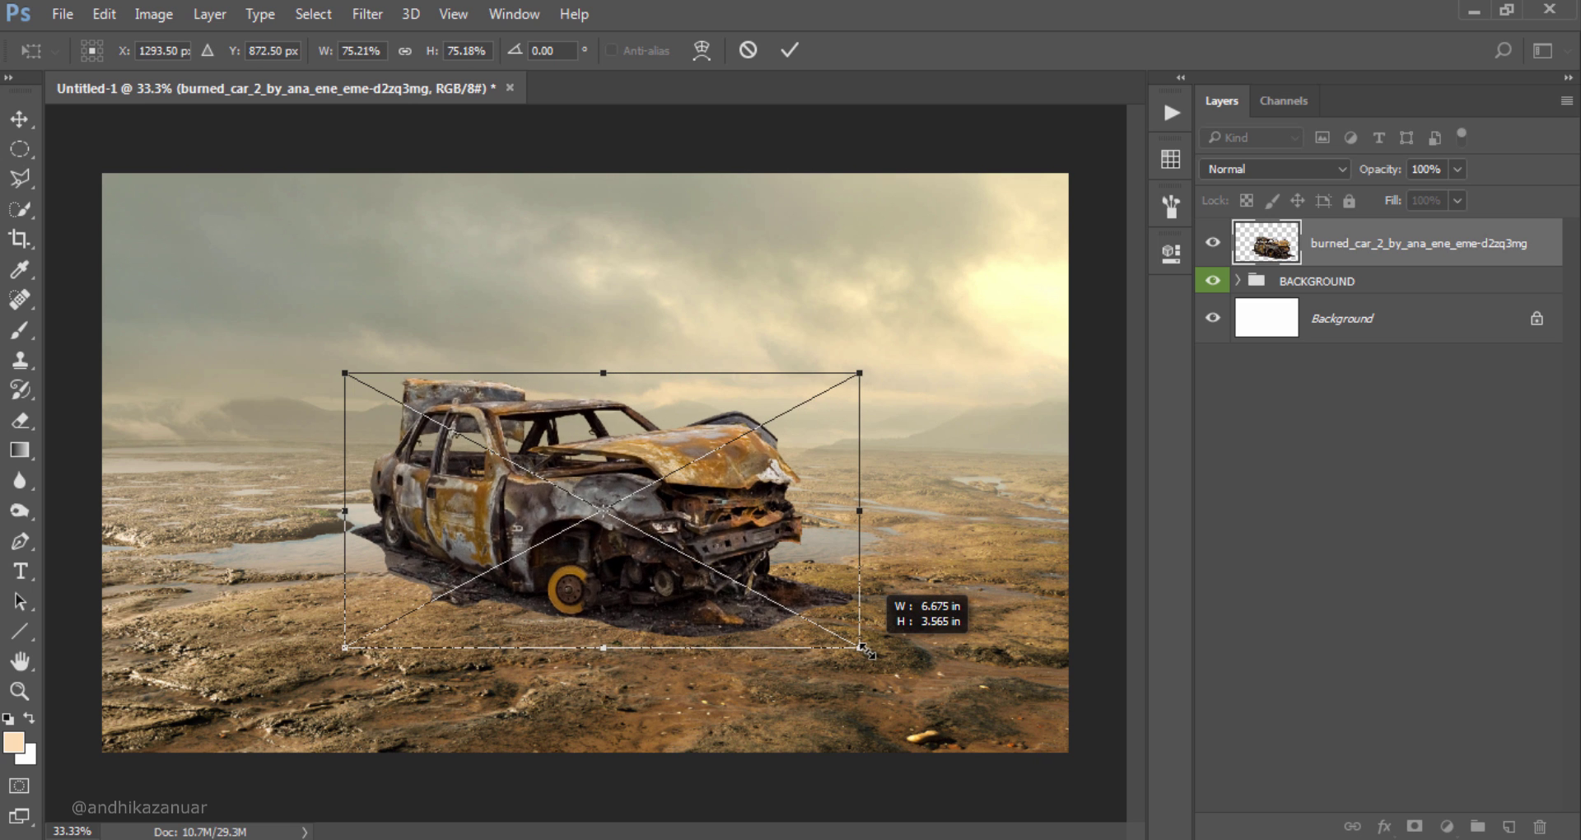
mouse_move(794, 541)
mouse_down()
mouse_move(821, 576)
mouse_move(847, 578)
mouse_up()
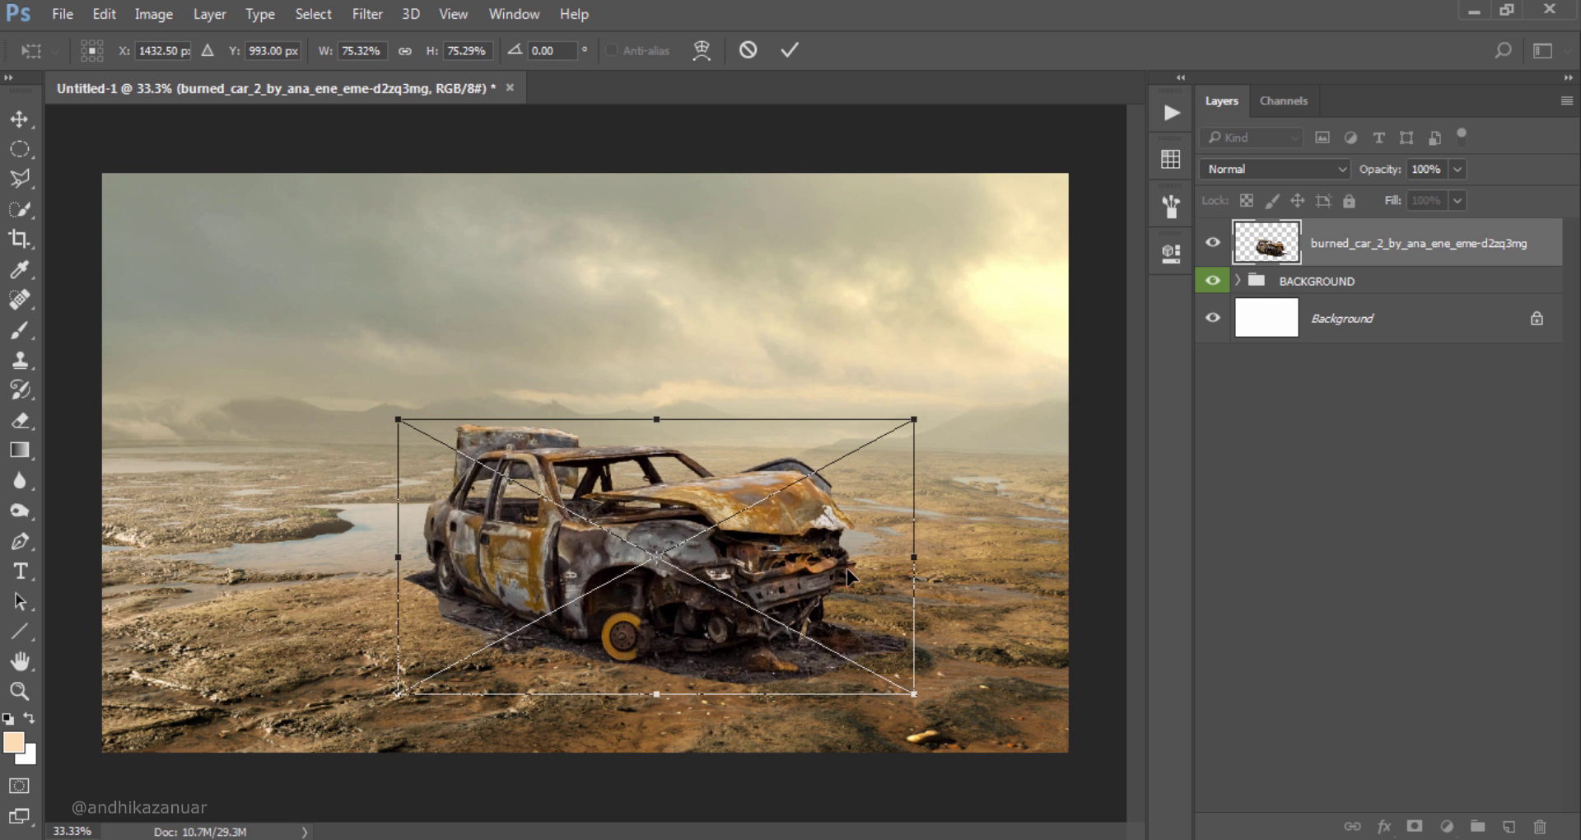
drag(853, 568, 855, 571)
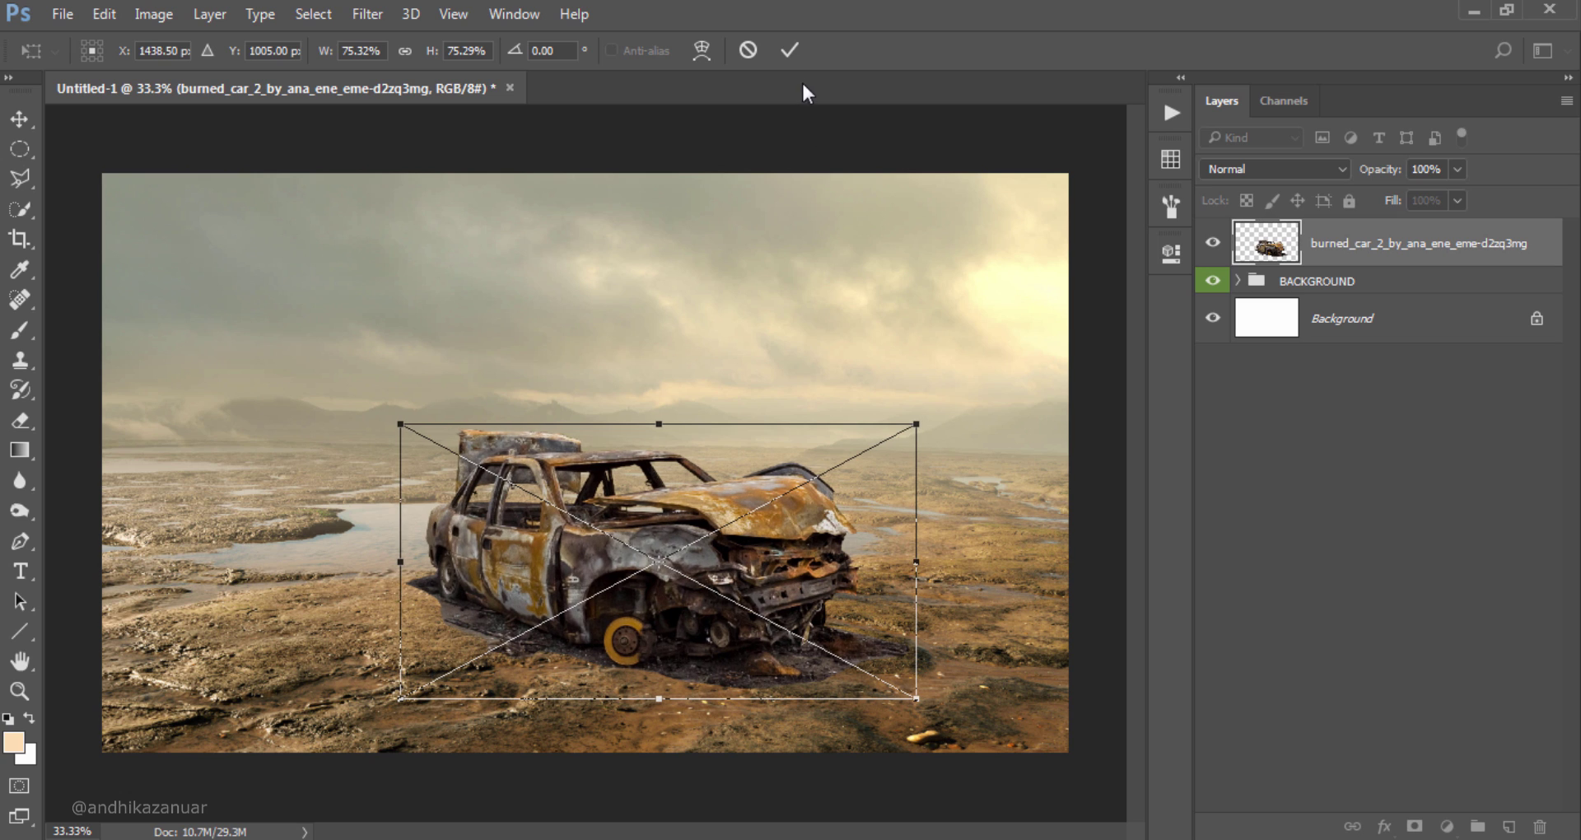
click(786, 52)
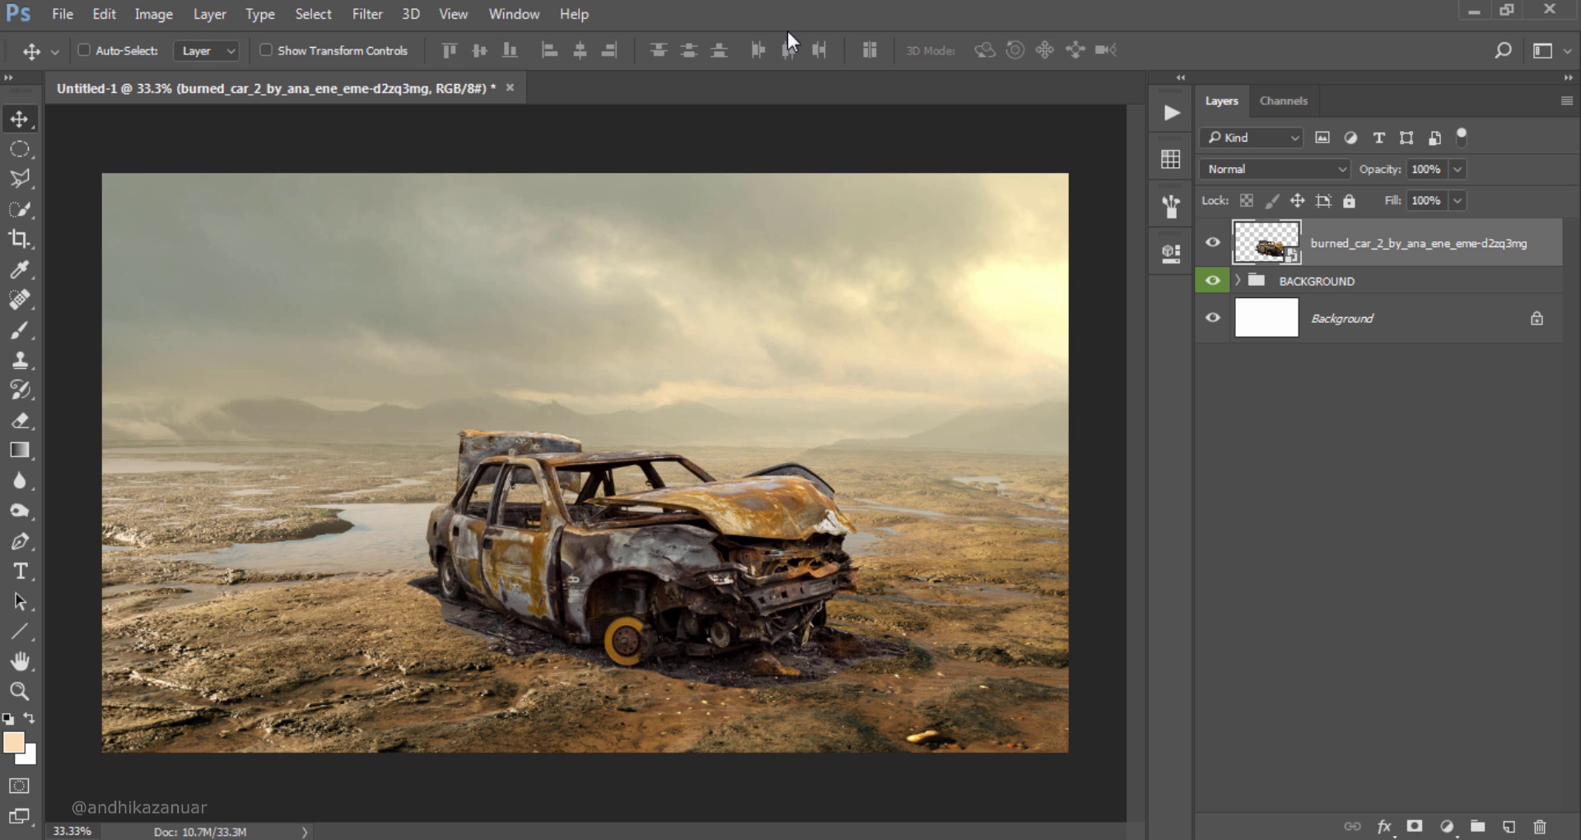
Step: Rasterize the car layer and set the Eraser to 25% opacity
right_click(1446, 242)
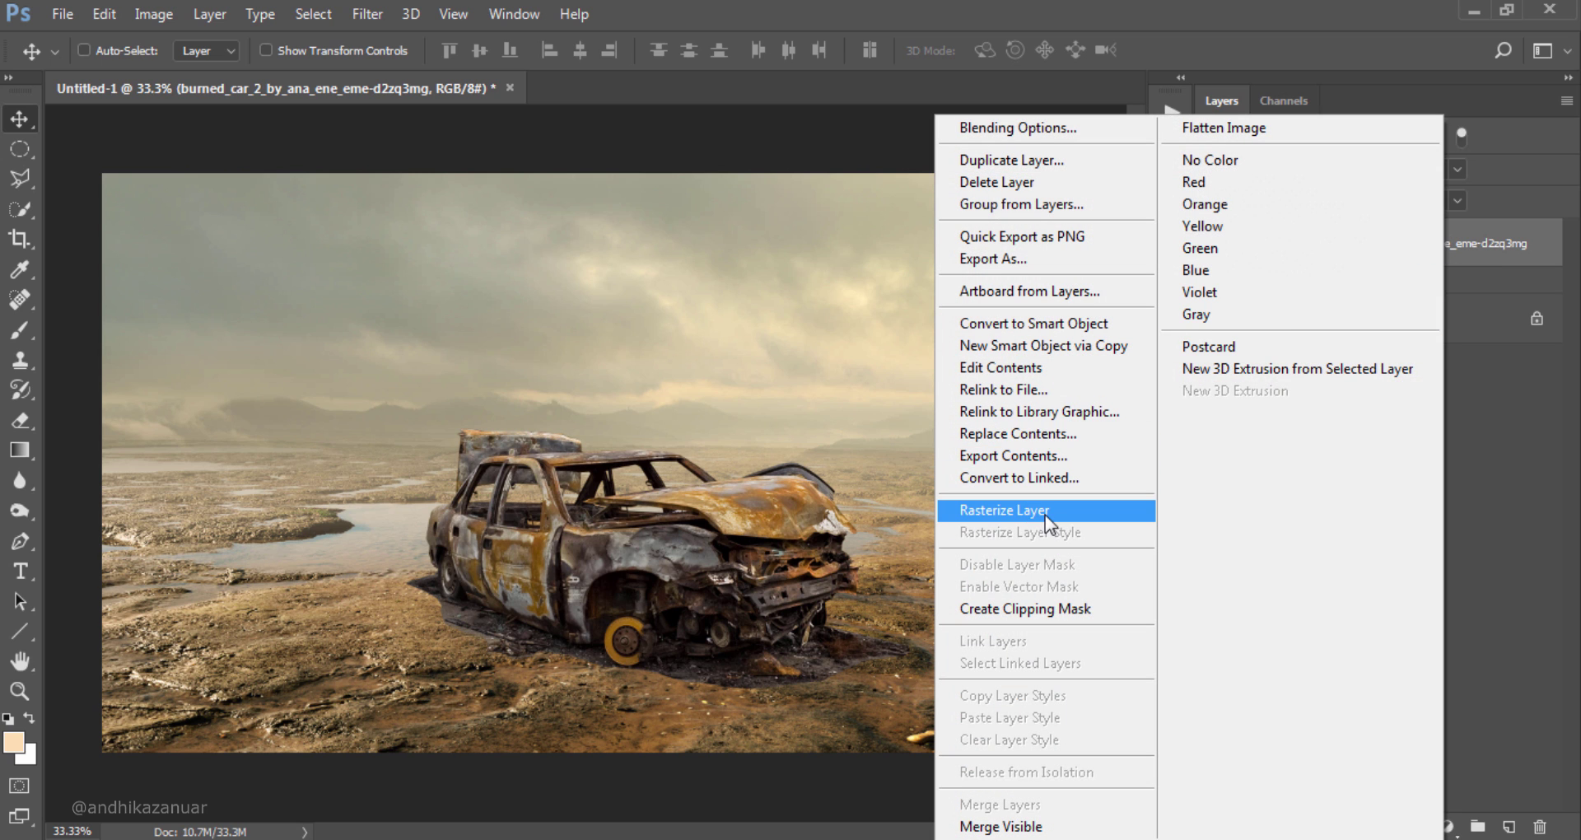
click(1044, 512)
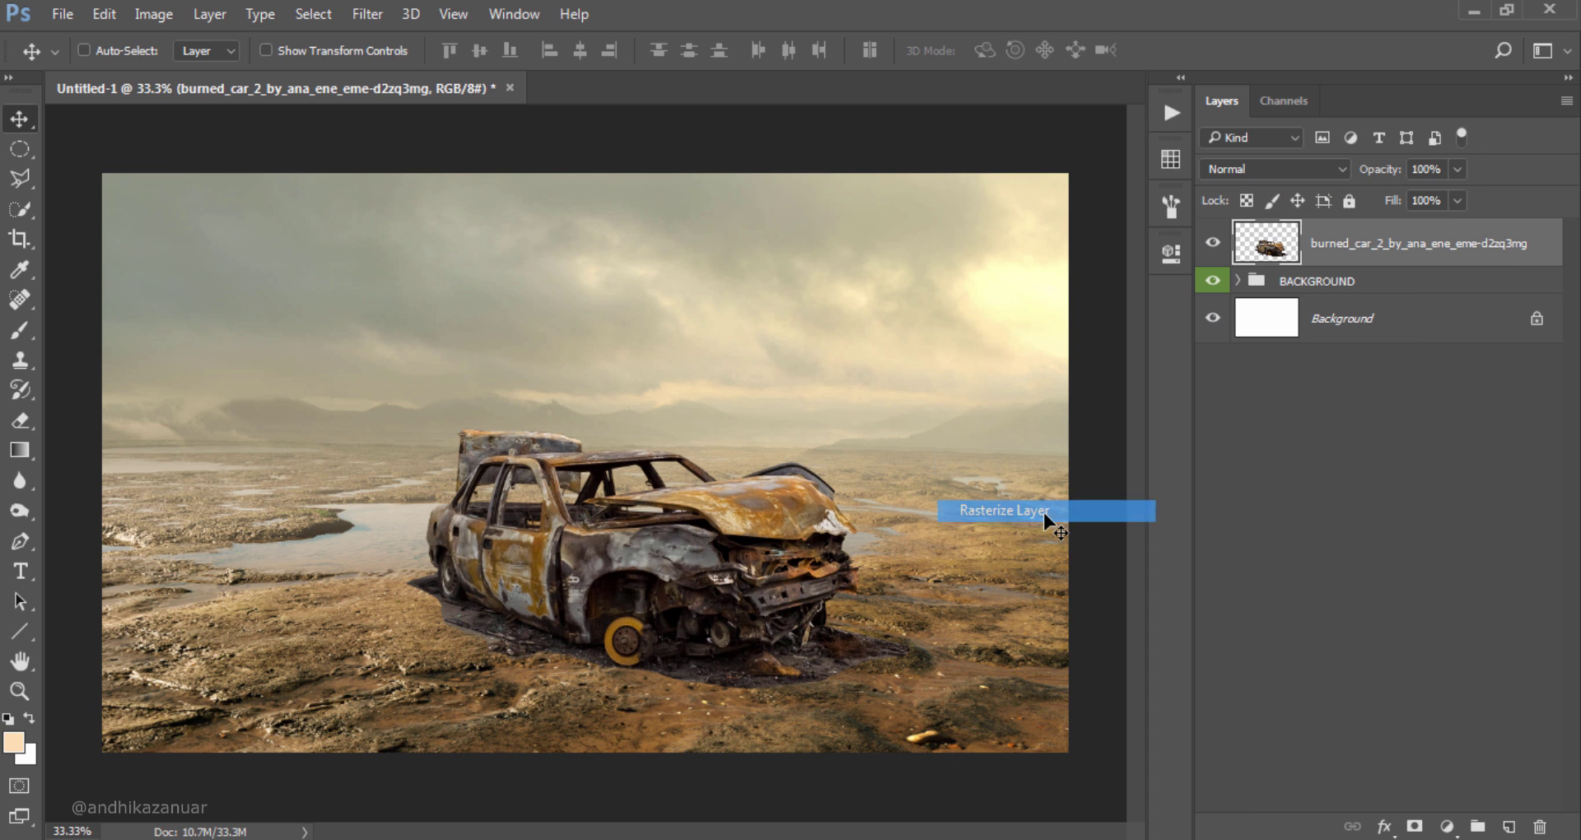
click(20, 421)
click(393, 51)
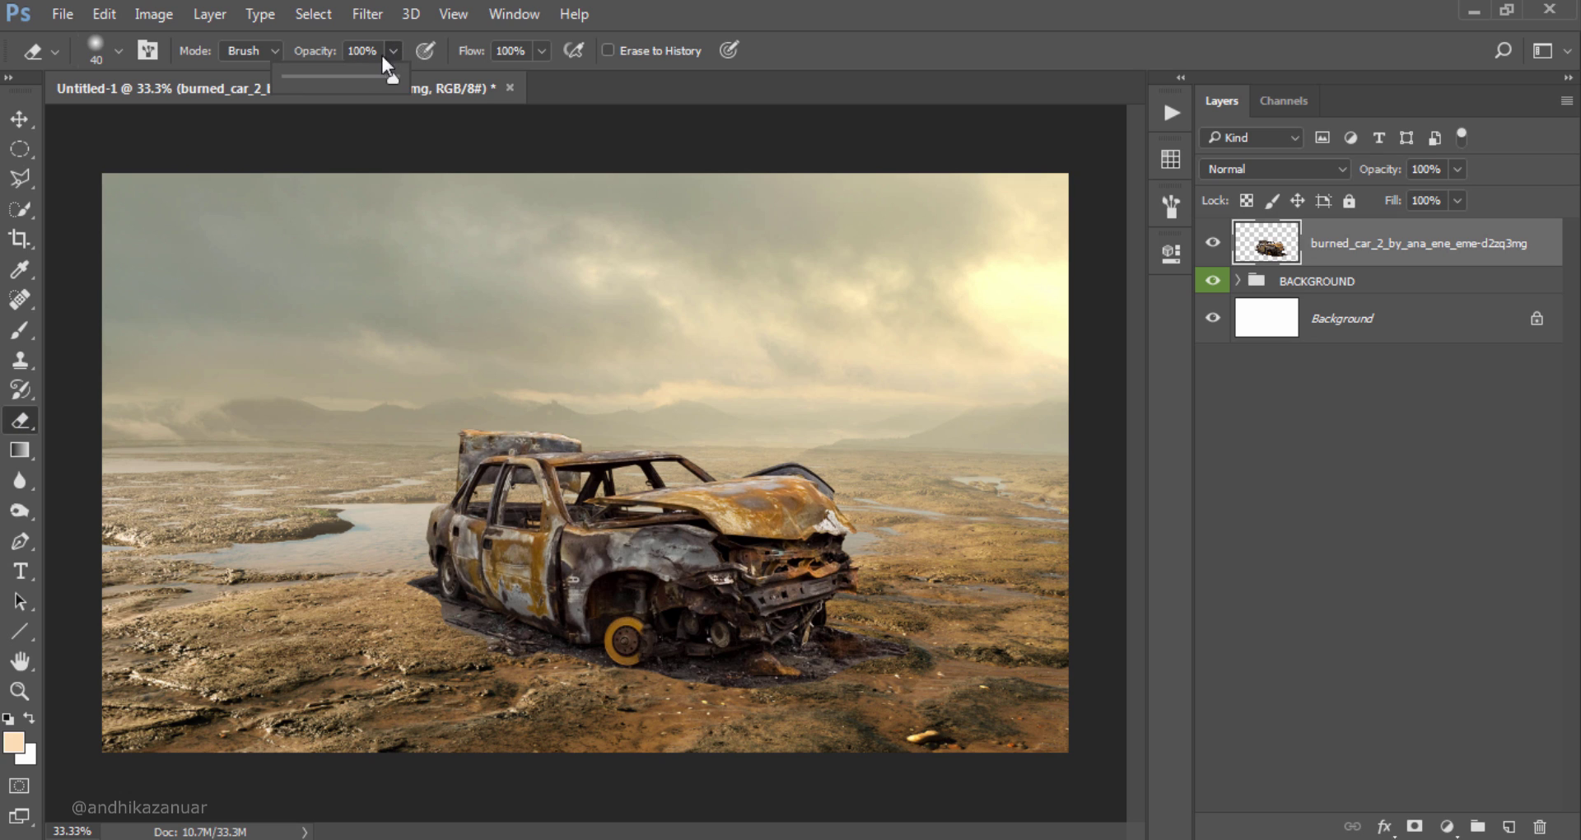
click(313, 77)
click(843, 47)
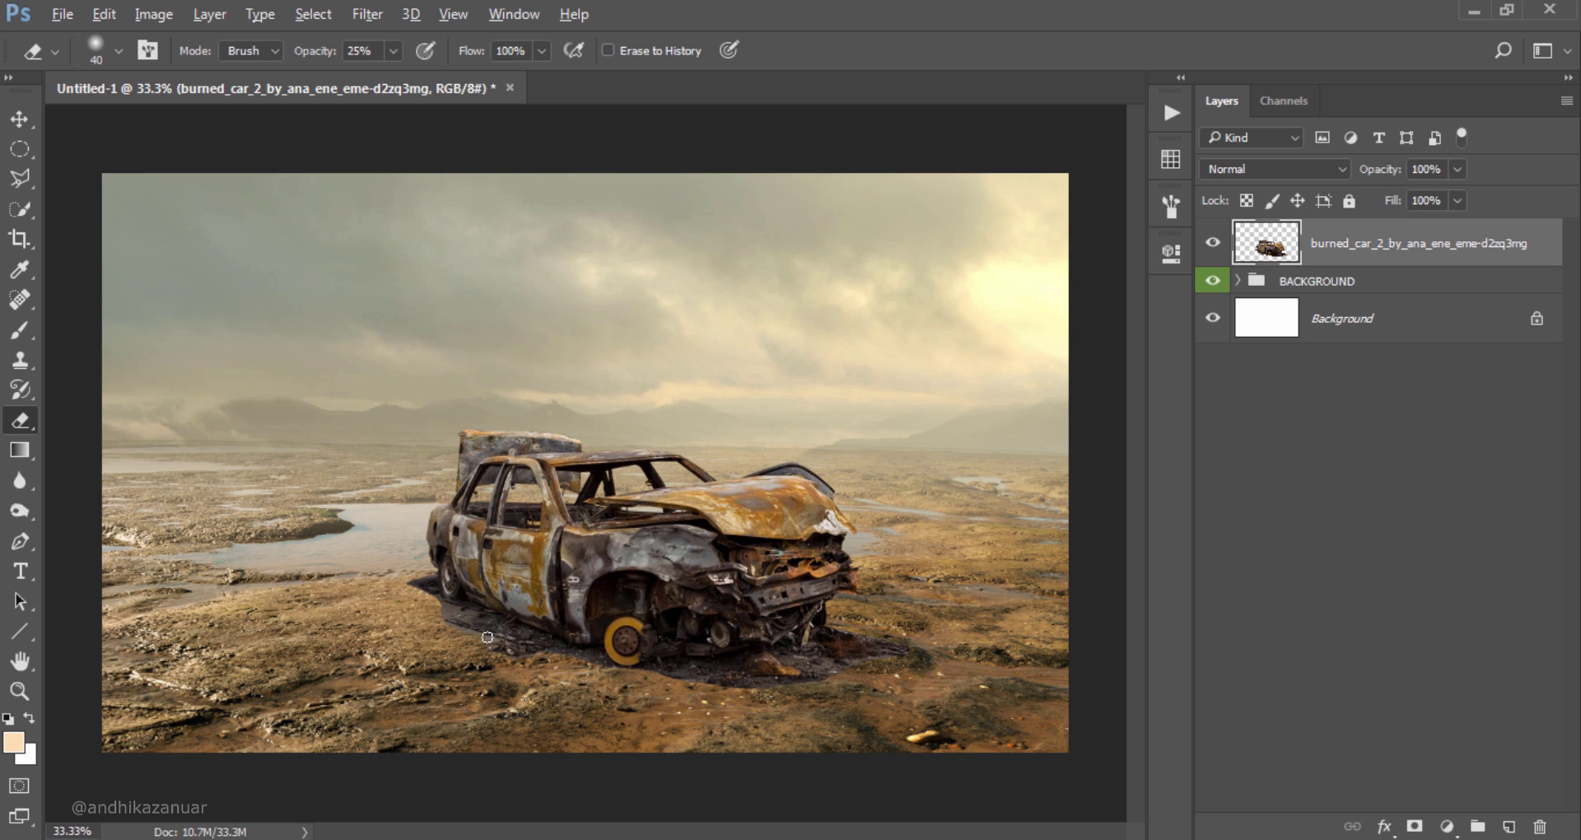
scroll(489, 655, up, 3)
scroll(461, 642, up, 3)
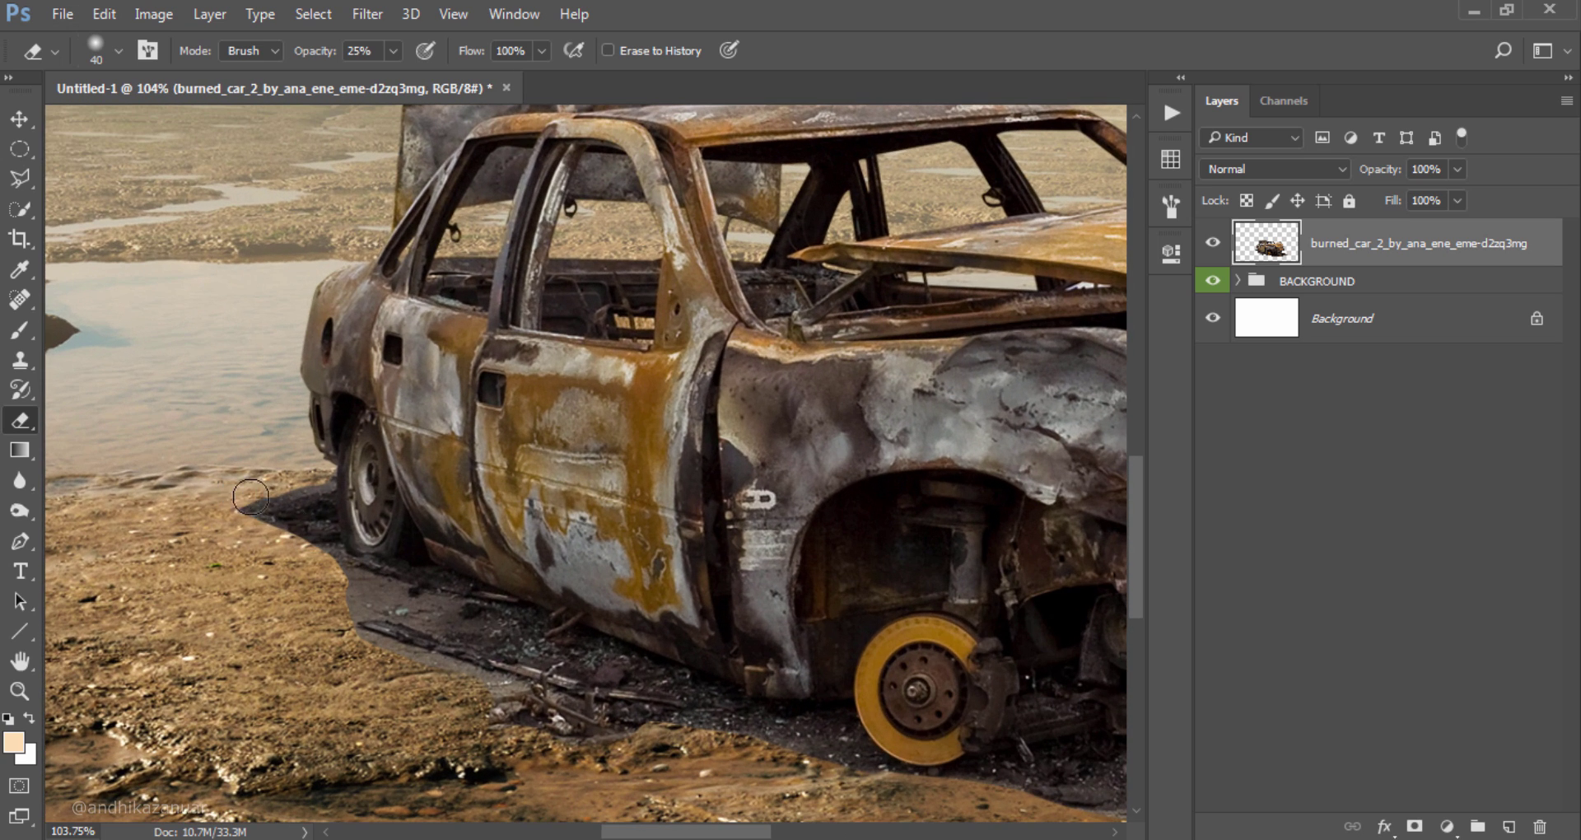
Step: Softly erase the shadow edge behind the rear wheel, enlarging the brush from 40 to 70
drag(311, 536, 275, 529)
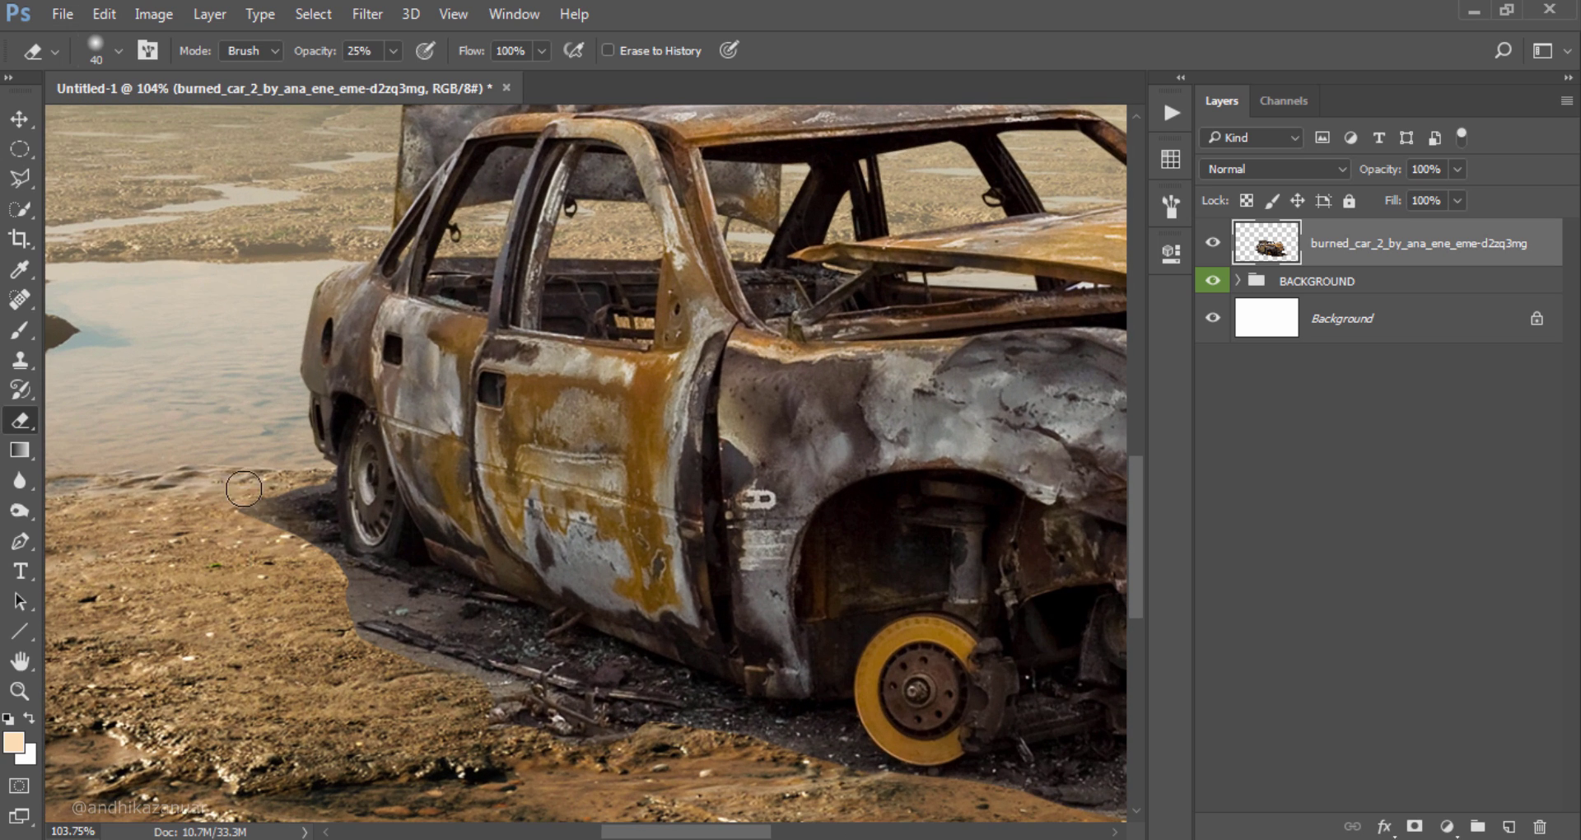
click(92, 46)
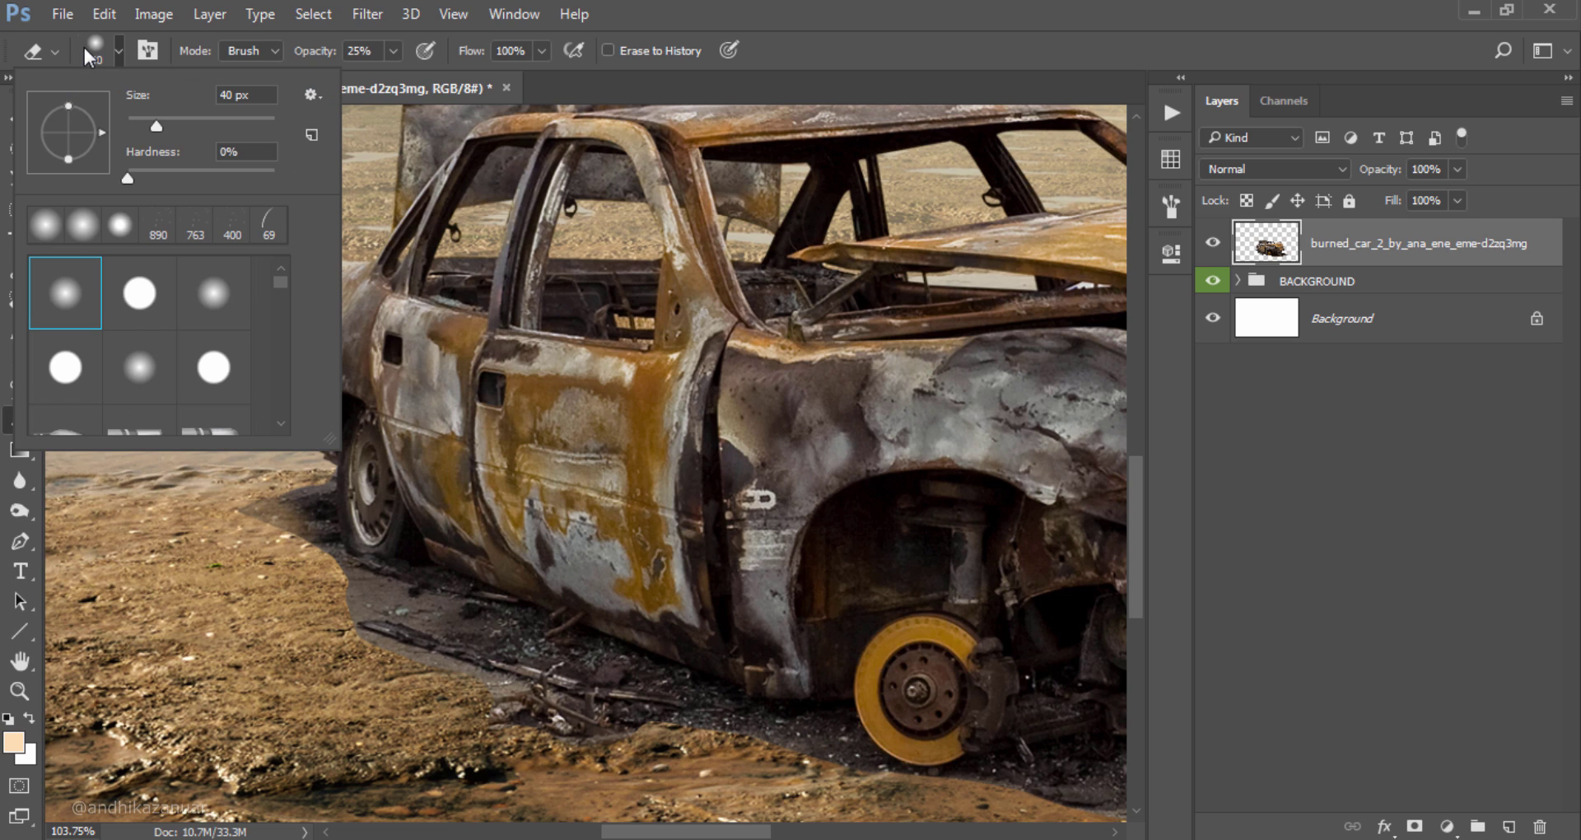
click(843, 48)
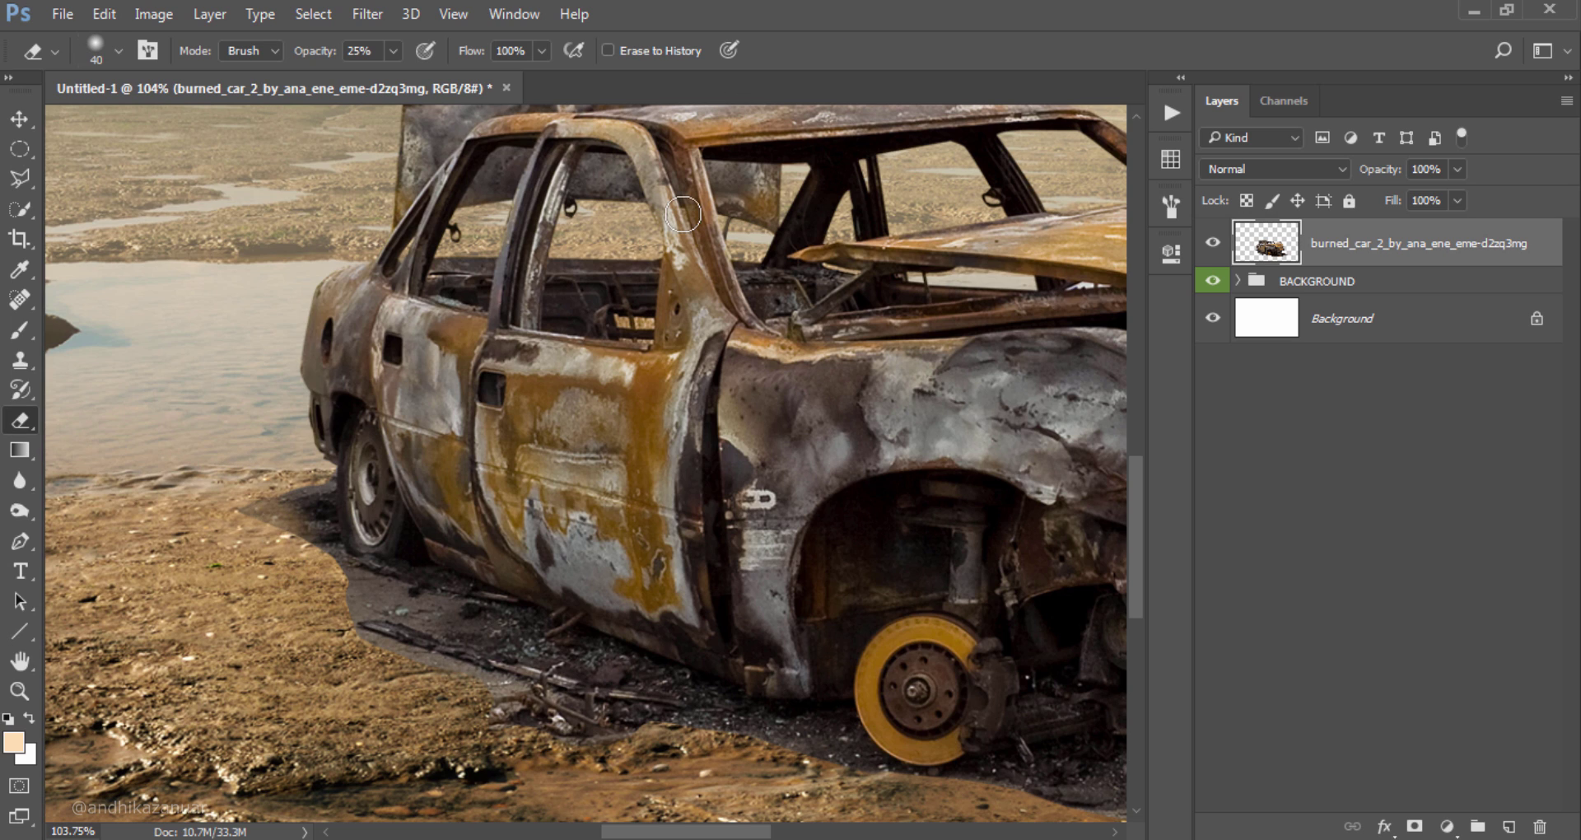
drag(304, 565, 239, 493)
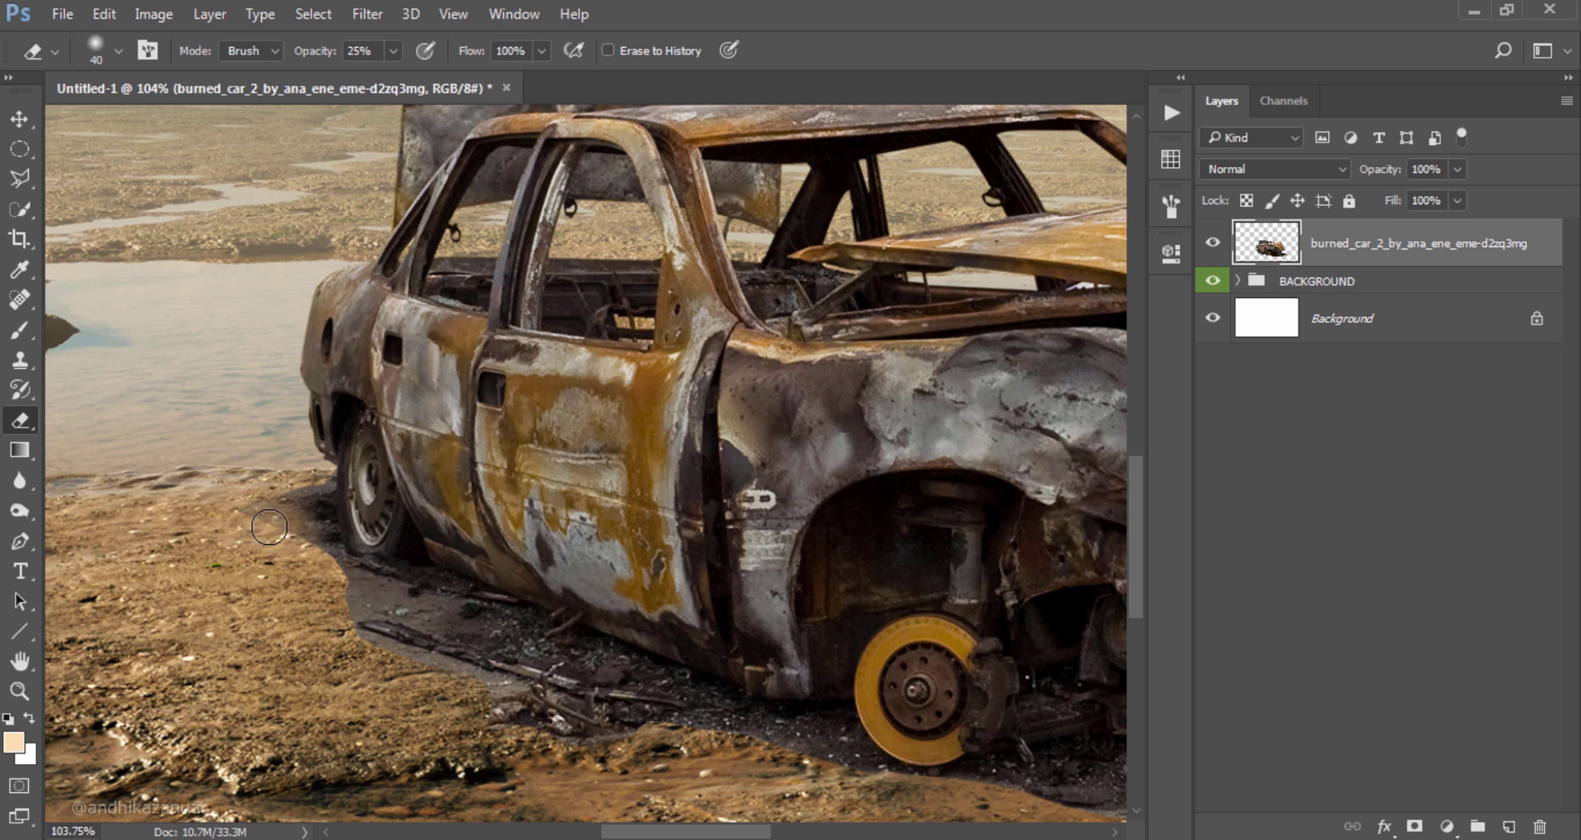
key(bracketright)
key(bracketright)
key(bracketright)
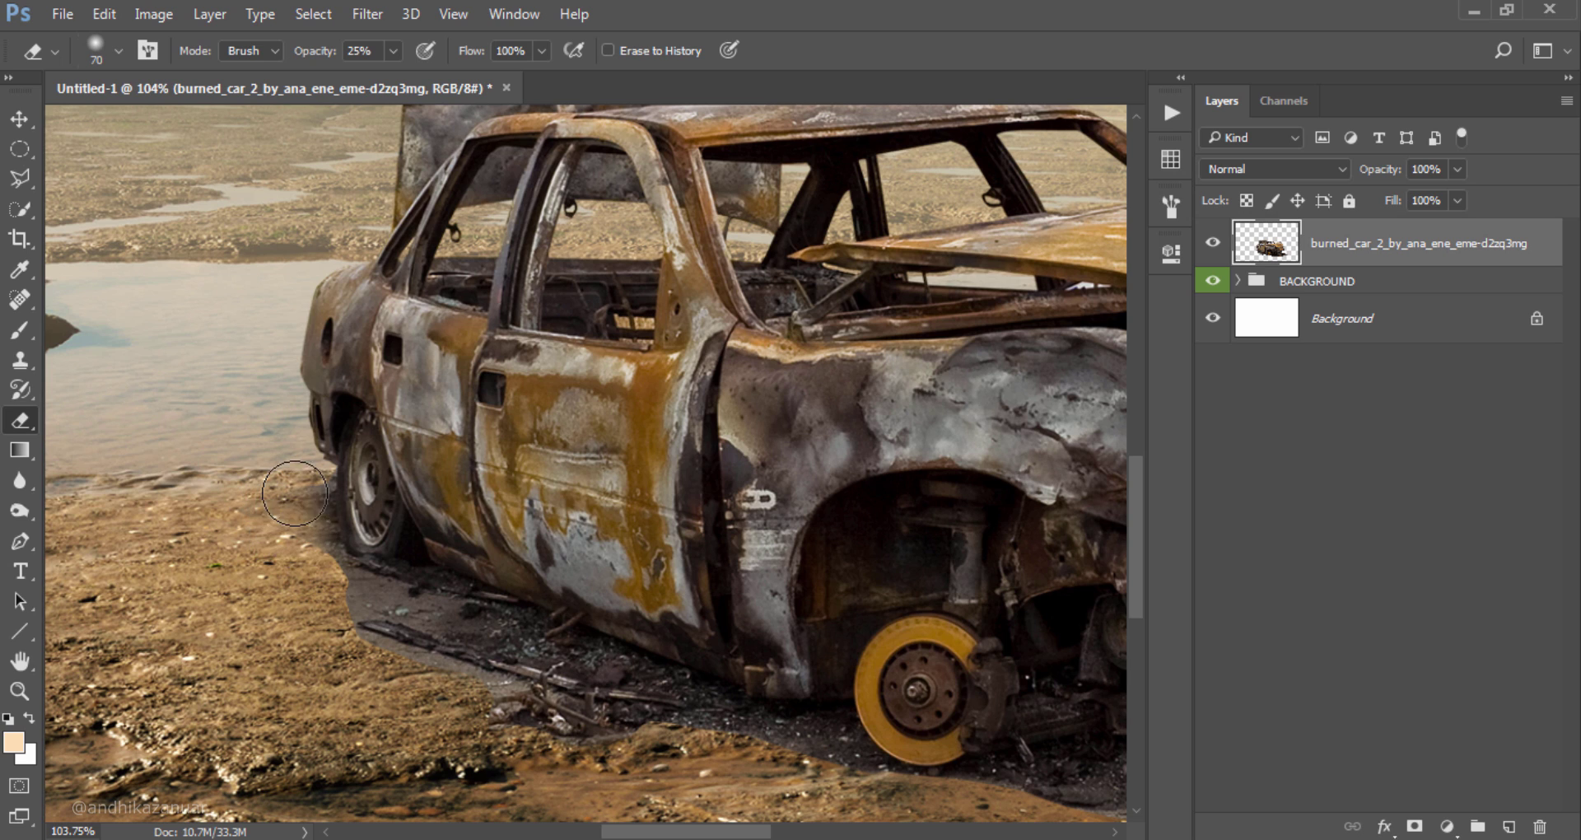
mouse_move(295, 493)
mouse_down()
mouse_move(441, 661)
mouse_move(660, 694)
mouse_move(377, 620)
mouse_move(689, 721)
mouse_up()
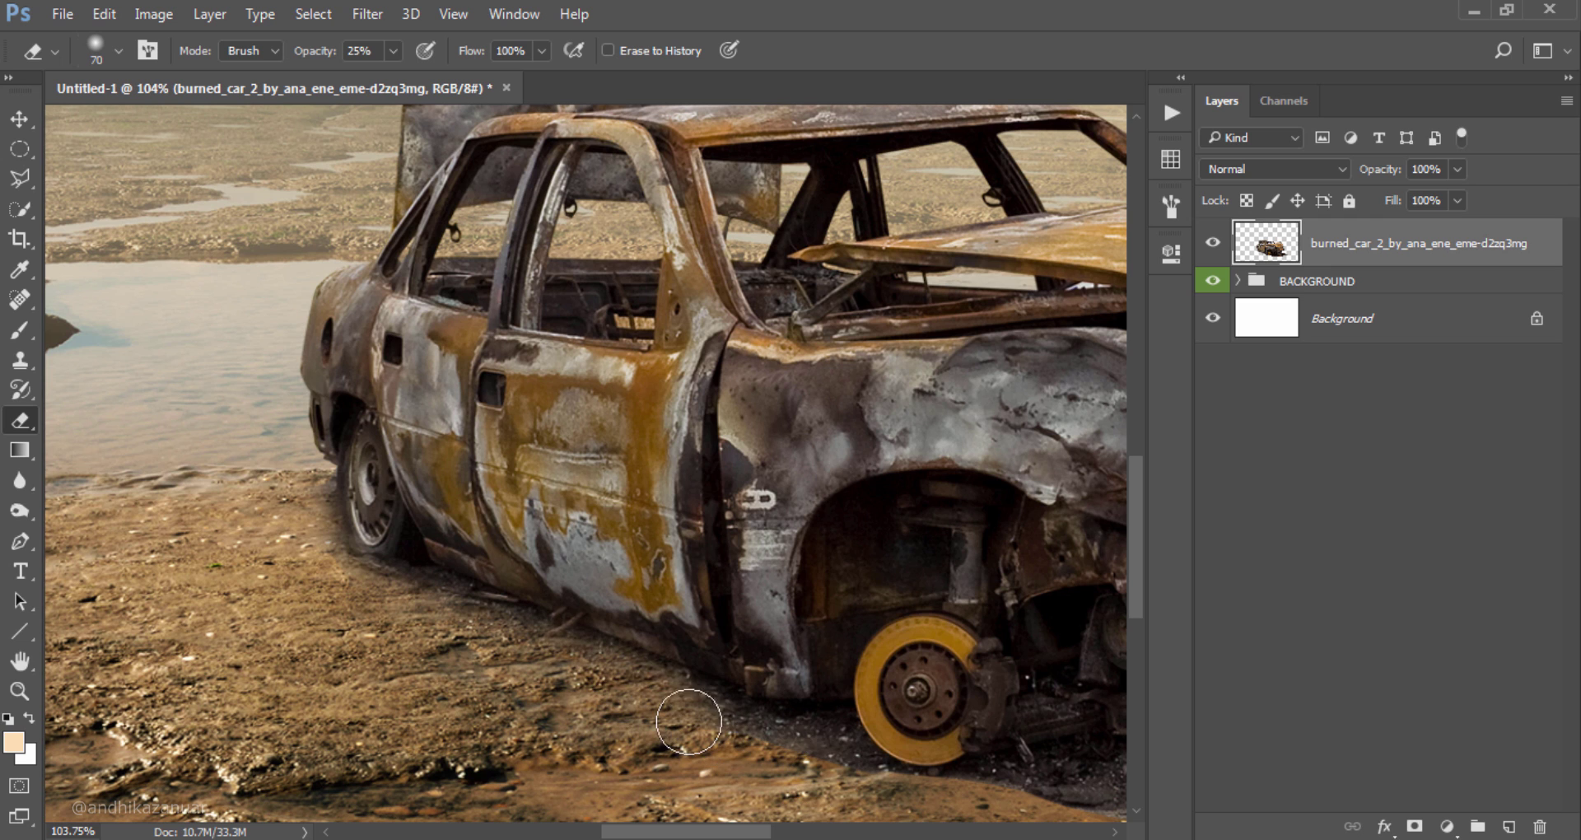
mouse_move(688, 721)
mouse_down()
mouse_move(527, 573)
mouse_move(547, 607)
mouse_move(515, 576)
mouse_move(656, 656)
mouse_move(282, 499)
mouse_up()
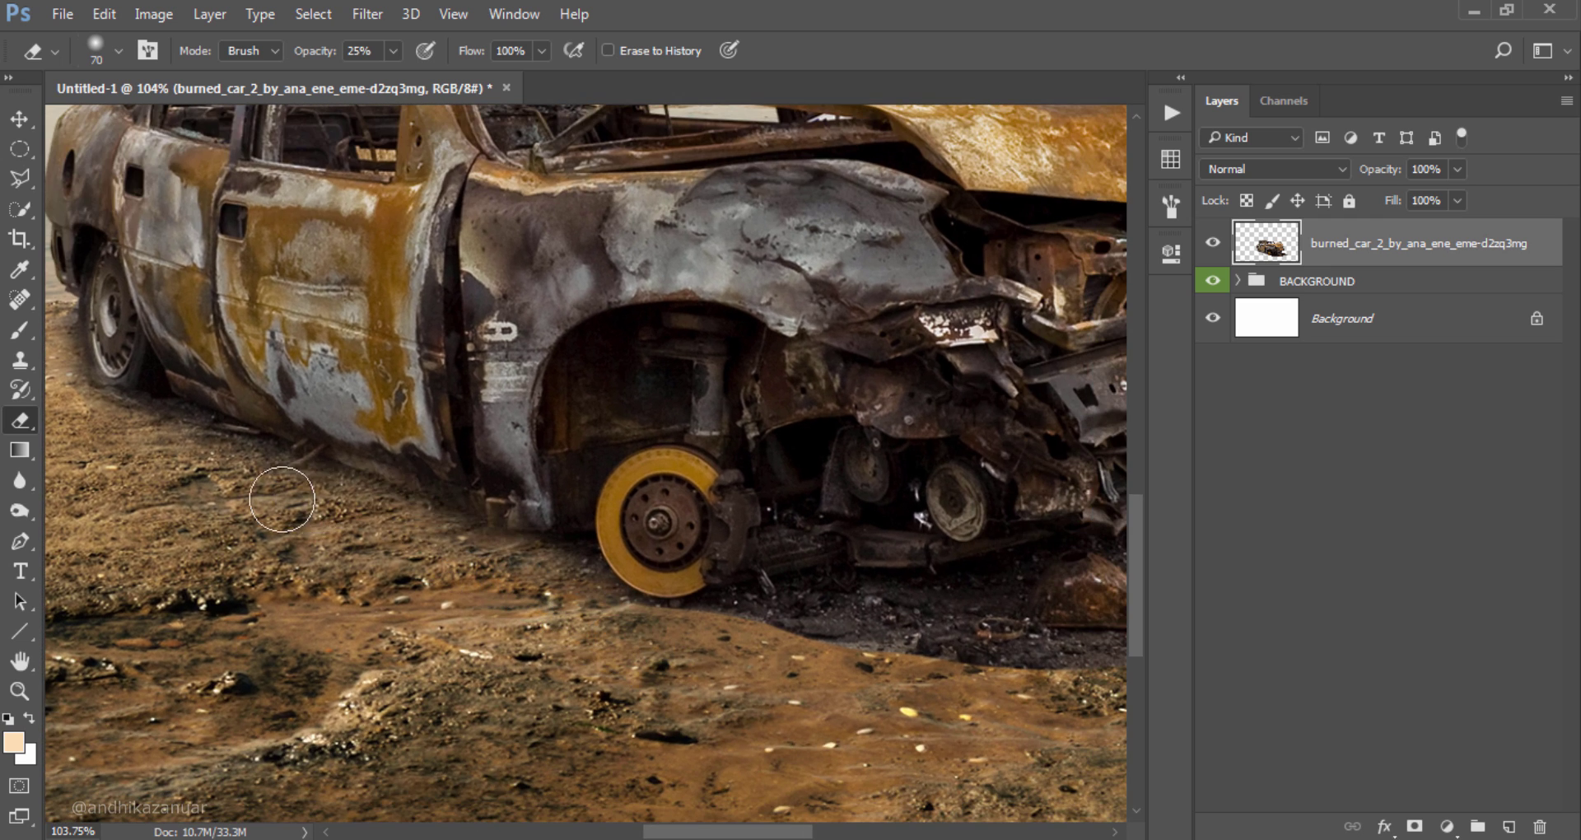
Step: Fade the shadow along the car's underside and the dark ground patch beside its front
drag(235, 447, 347, 529)
mouse_move(635, 642)
mouse_down()
mouse_move(907, 656)
mouse_move(620, 655)
mouse_up()
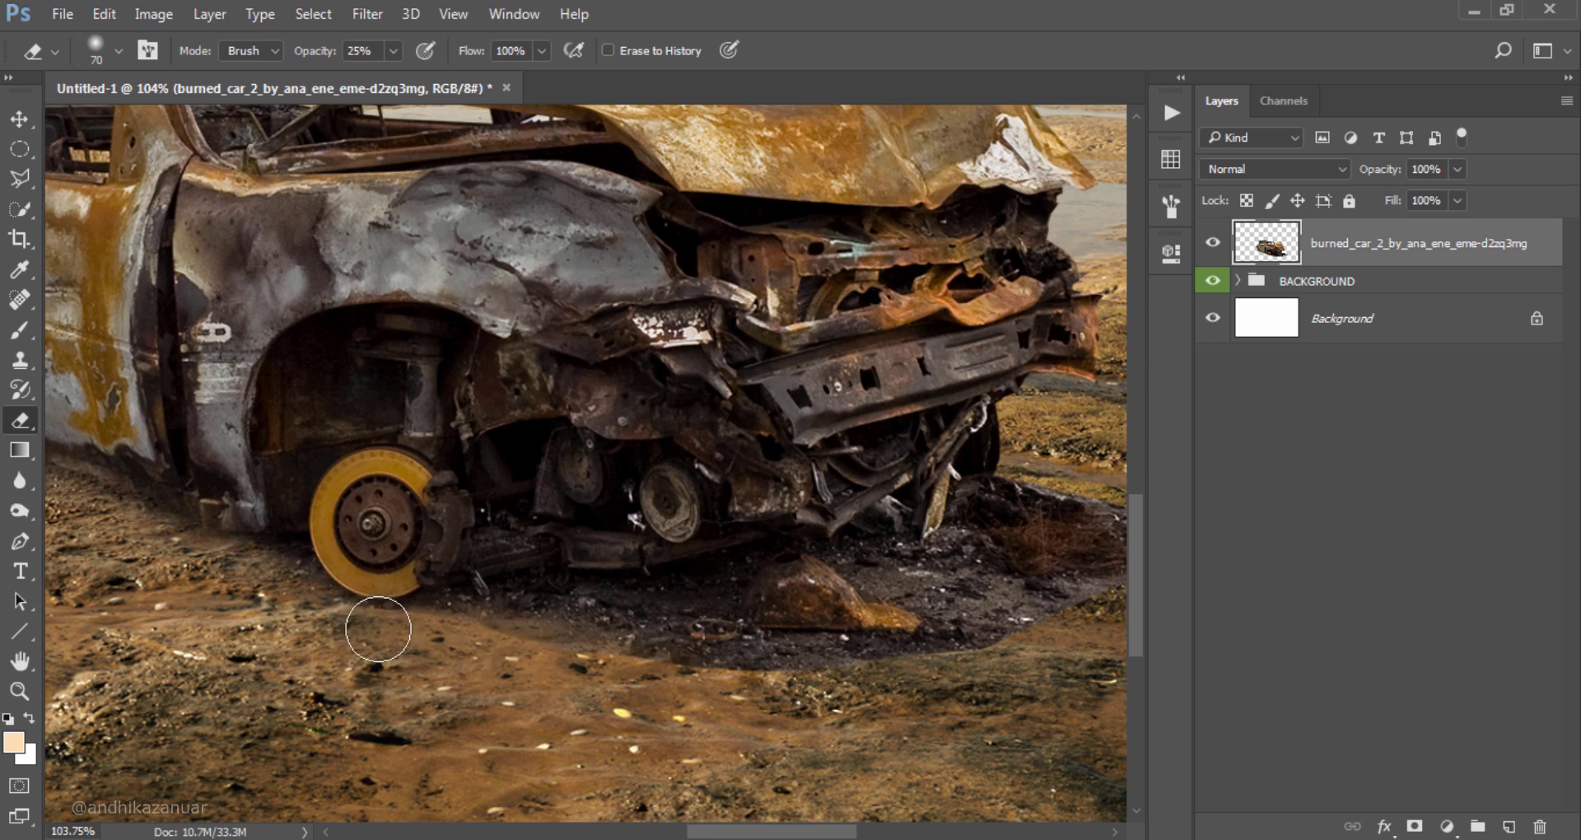
mouse_move(742, 684)
mouse_down()
mouse_move(545, 700)
mouse_move(774, 658)
mouse_move(647, 689)
mouse_up()
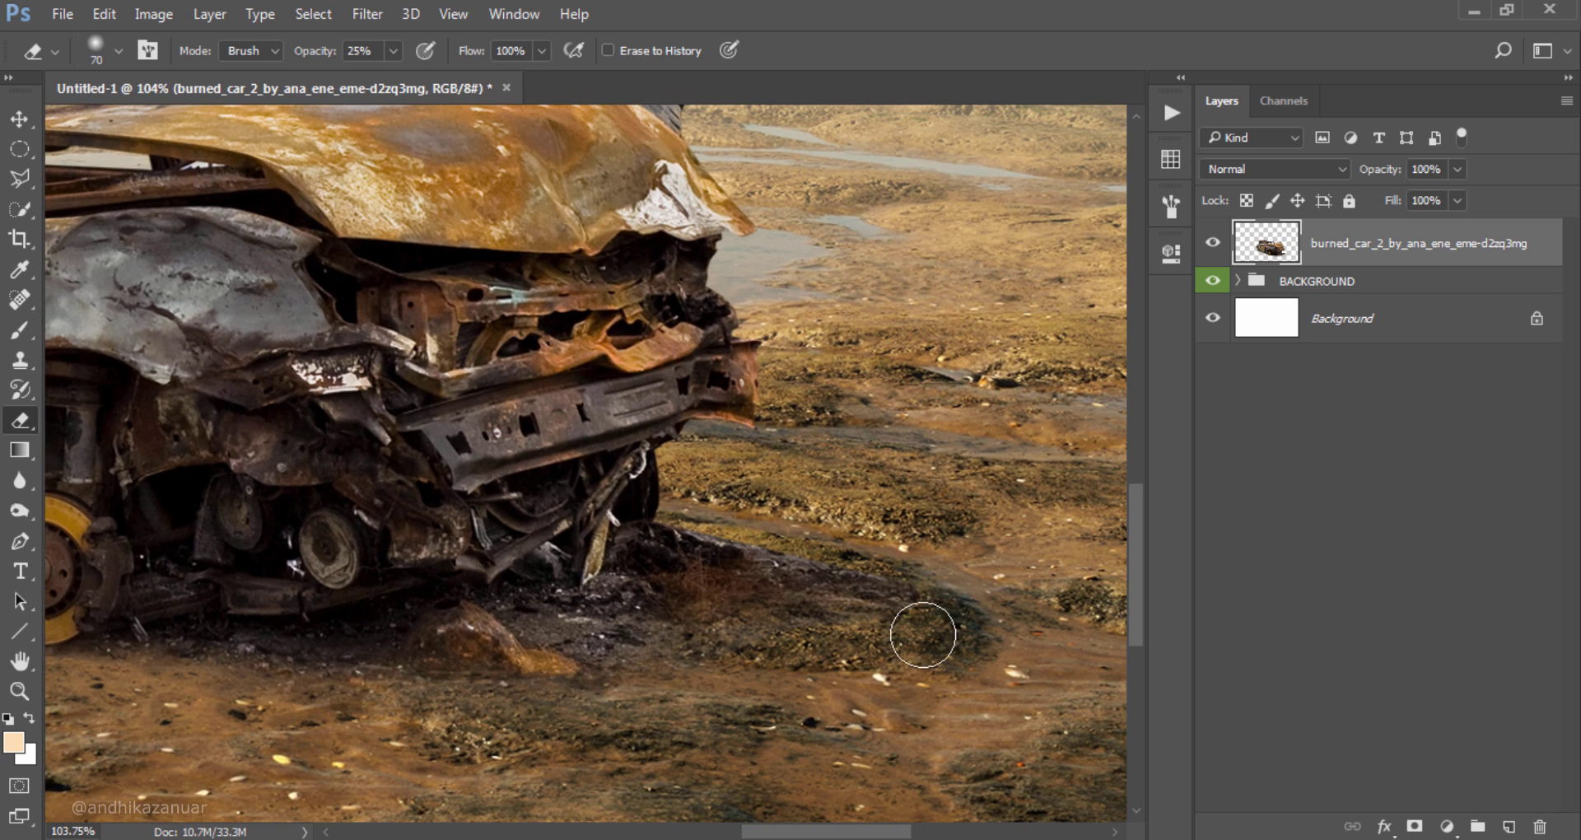
mouse_move(923, 635)
mouse_down()
mouse_move(683, 544)
mouse_move(847, 565)
mouse_move(961, 608)
mouse_move(783, 656)
mouse_move(530, 635)
mouse_move(571, 629)
mouse_move(719, 684)
mouse_move(359, 681)
mouse_move(374, 652)
mouse_move(469, 699)
mouse_move(939, 639)
mouse_move(1027, 645)
mouse_move(886, 568)
mouse_move(904, 574)
mouse_move(671, 547)
mouse_move(681, 646)
mouse_move(201, 678)
mouse_up()
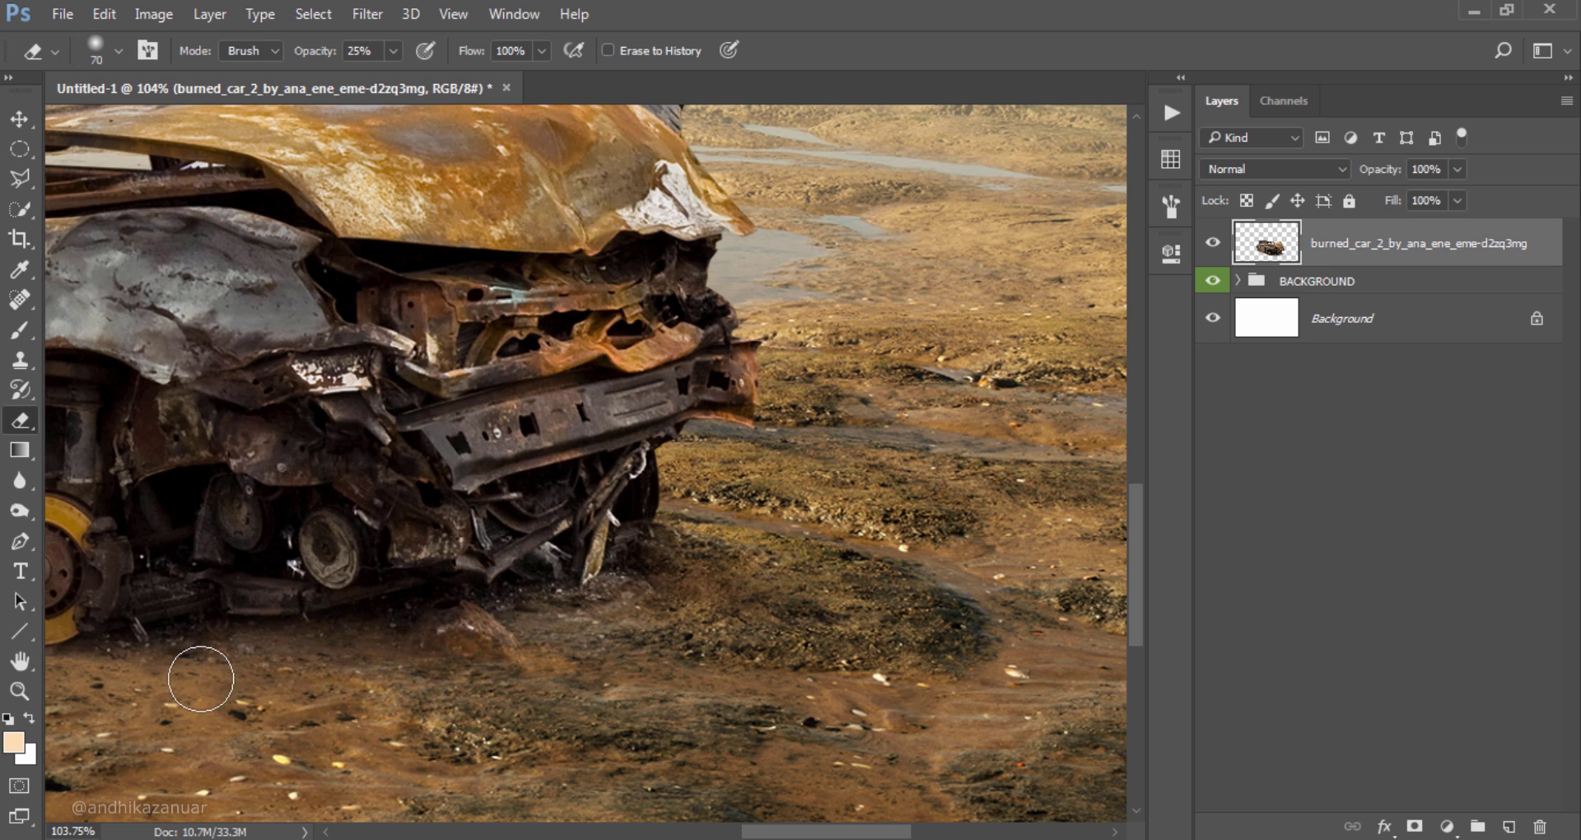
scroll(580, 674, down, 2)
scroll(819, 681, down, 2)
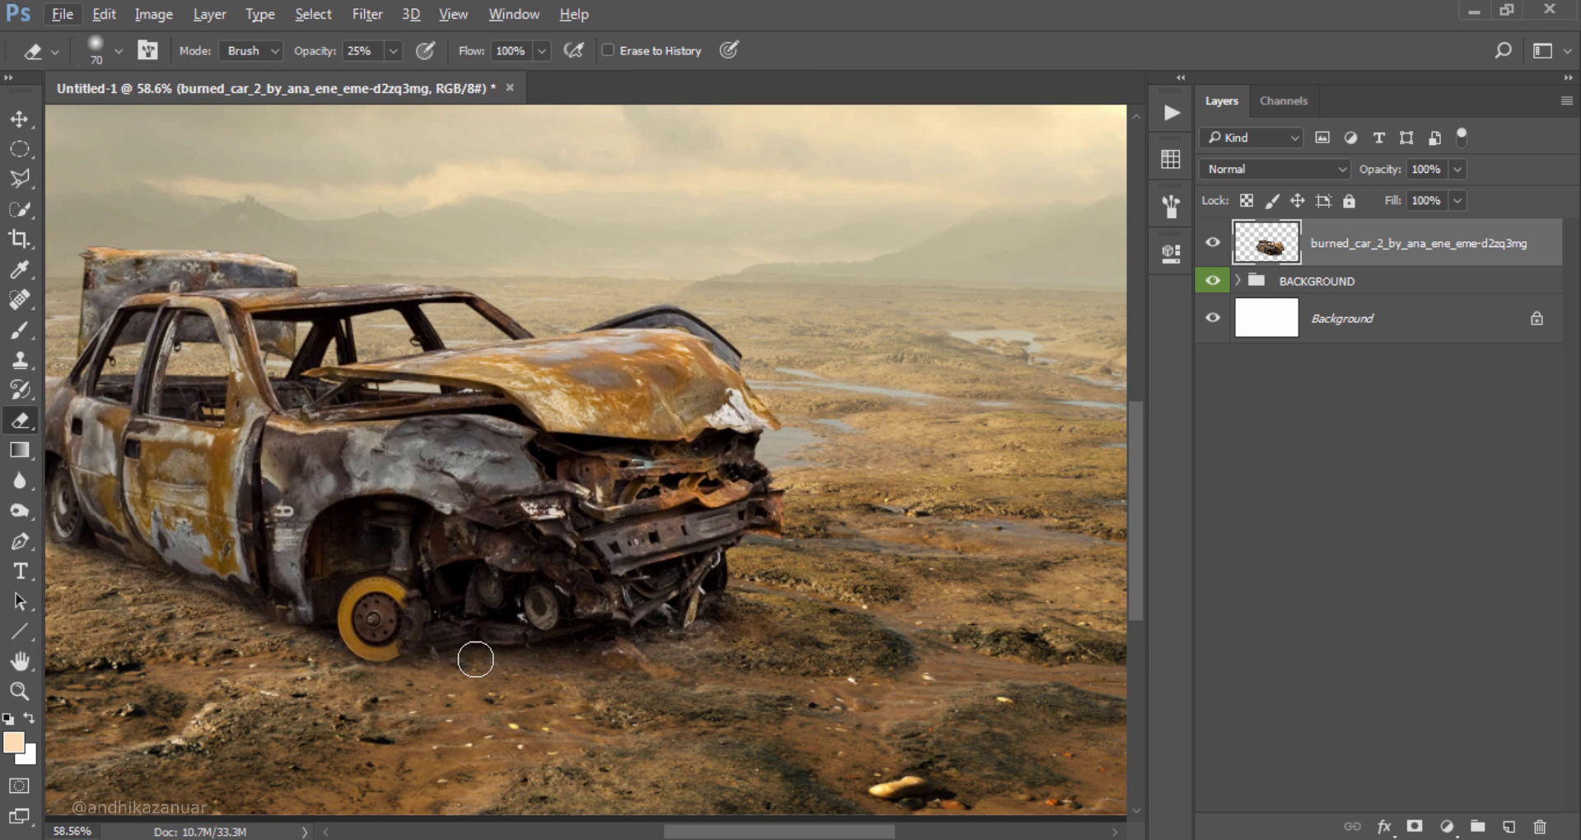
scroll(764, 663, down, 3)
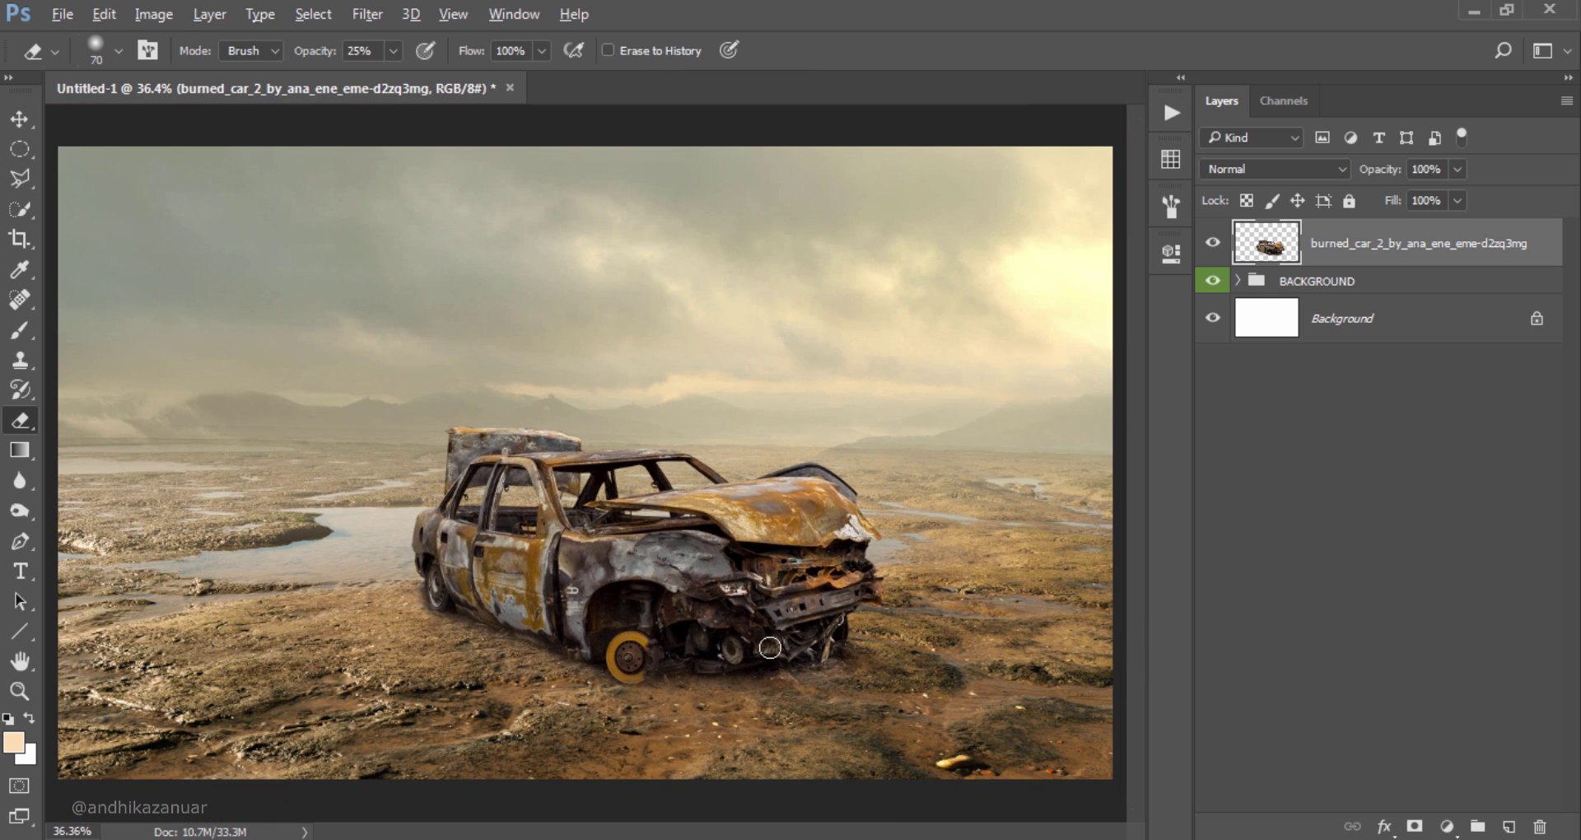
key(alt)
Step: Open the grey broken car photo broken_car_3 into the composite
click(20, 119)
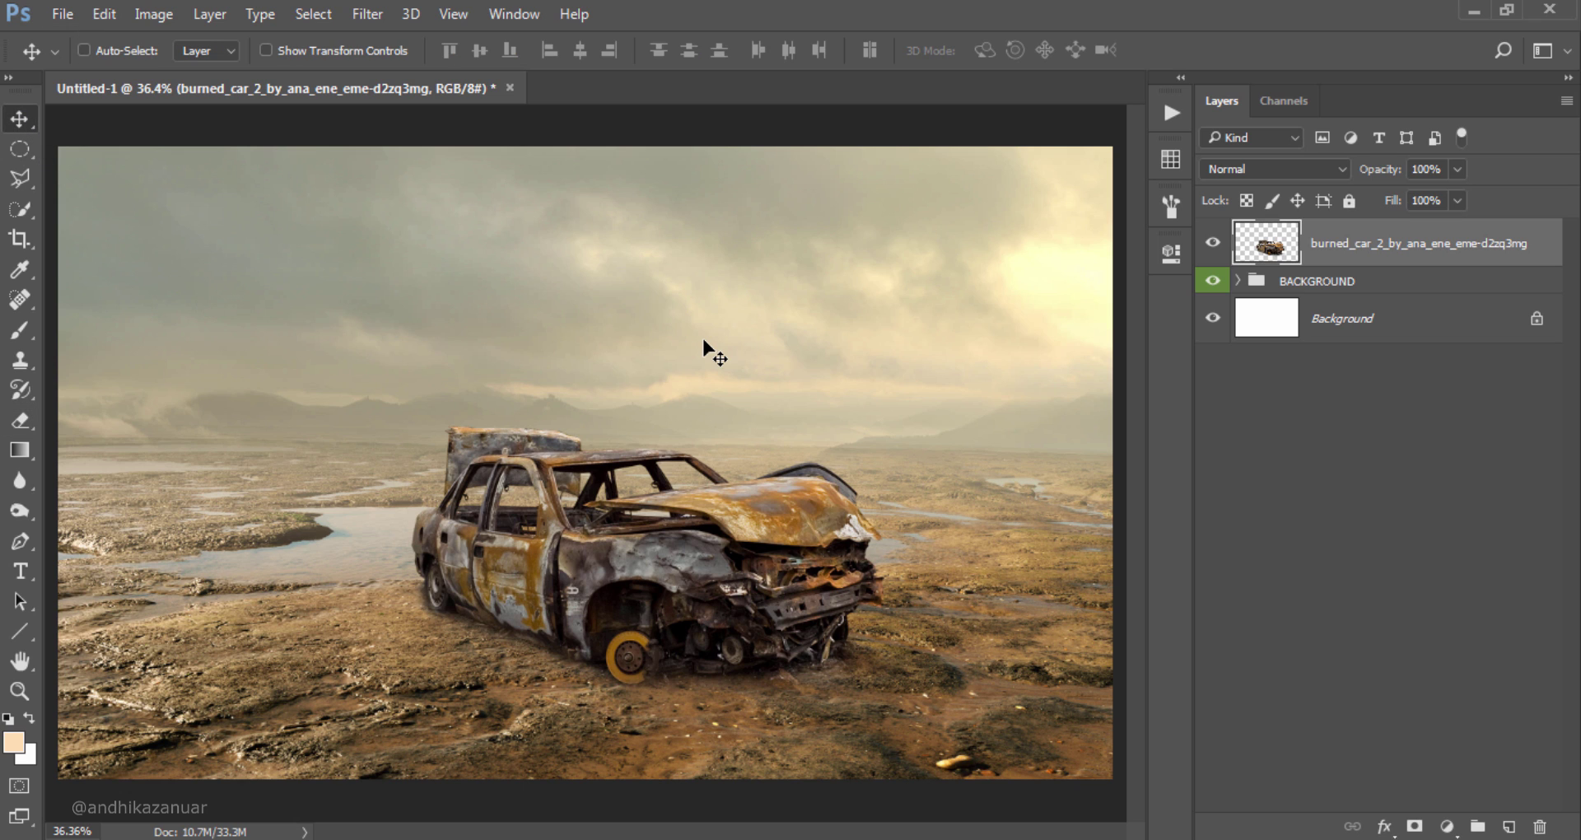
click(67, 23)
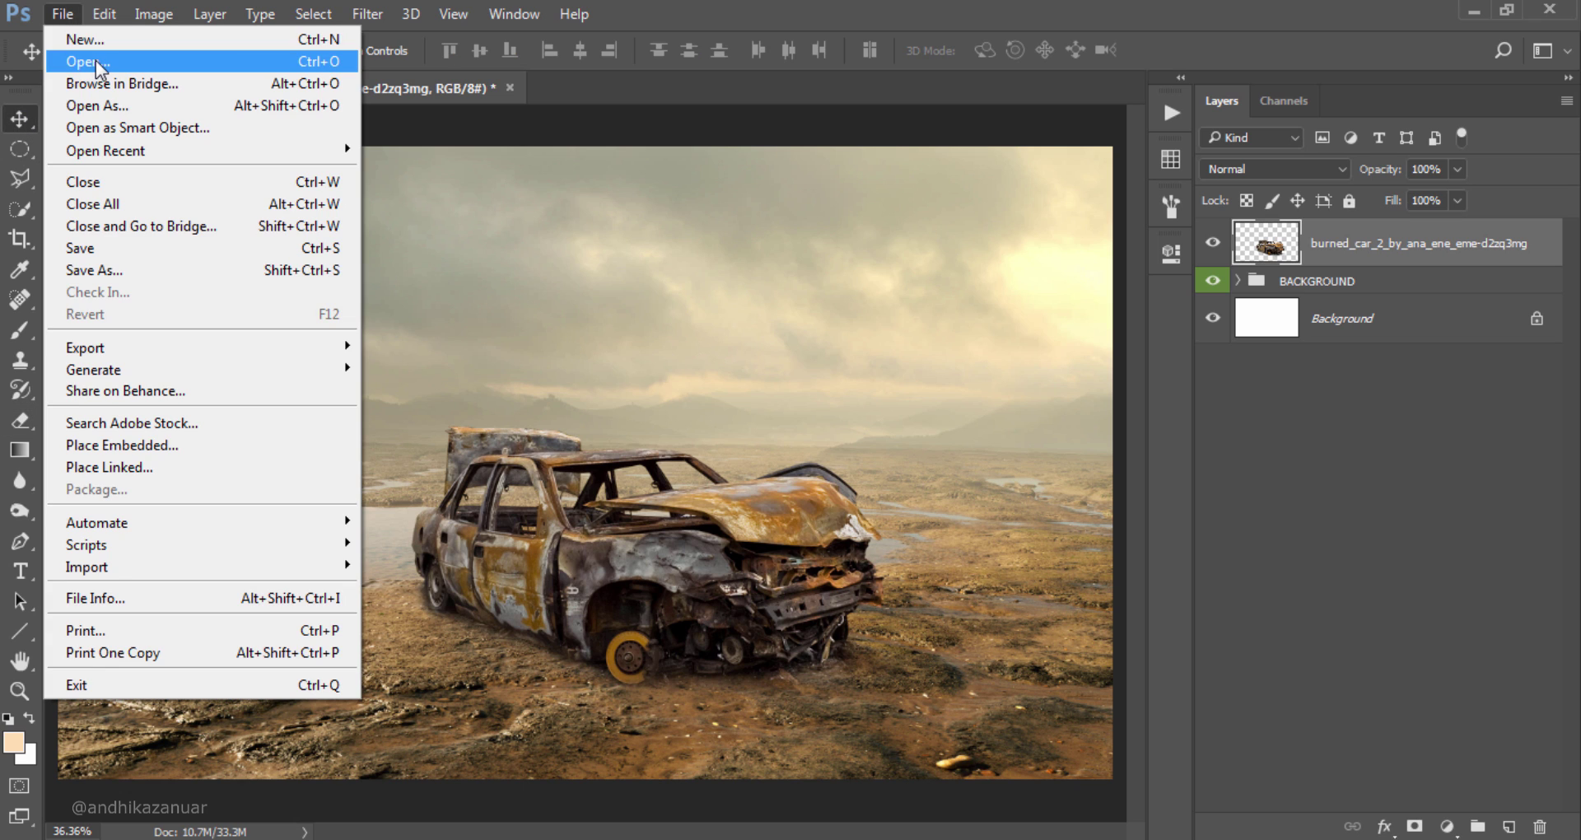
click(95, 61)
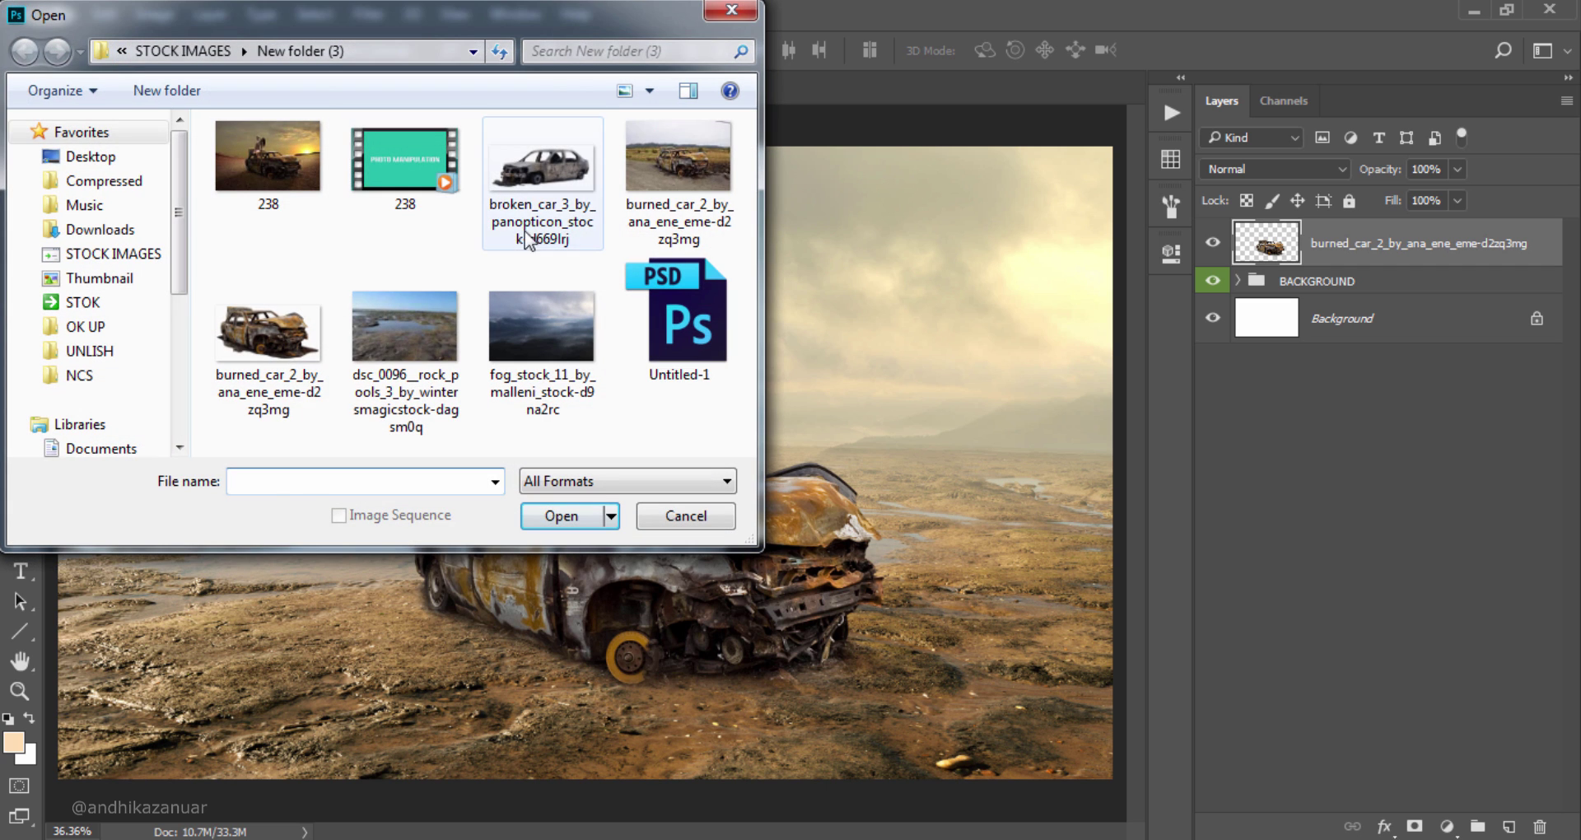
click(547, 235)
click(588, 516)
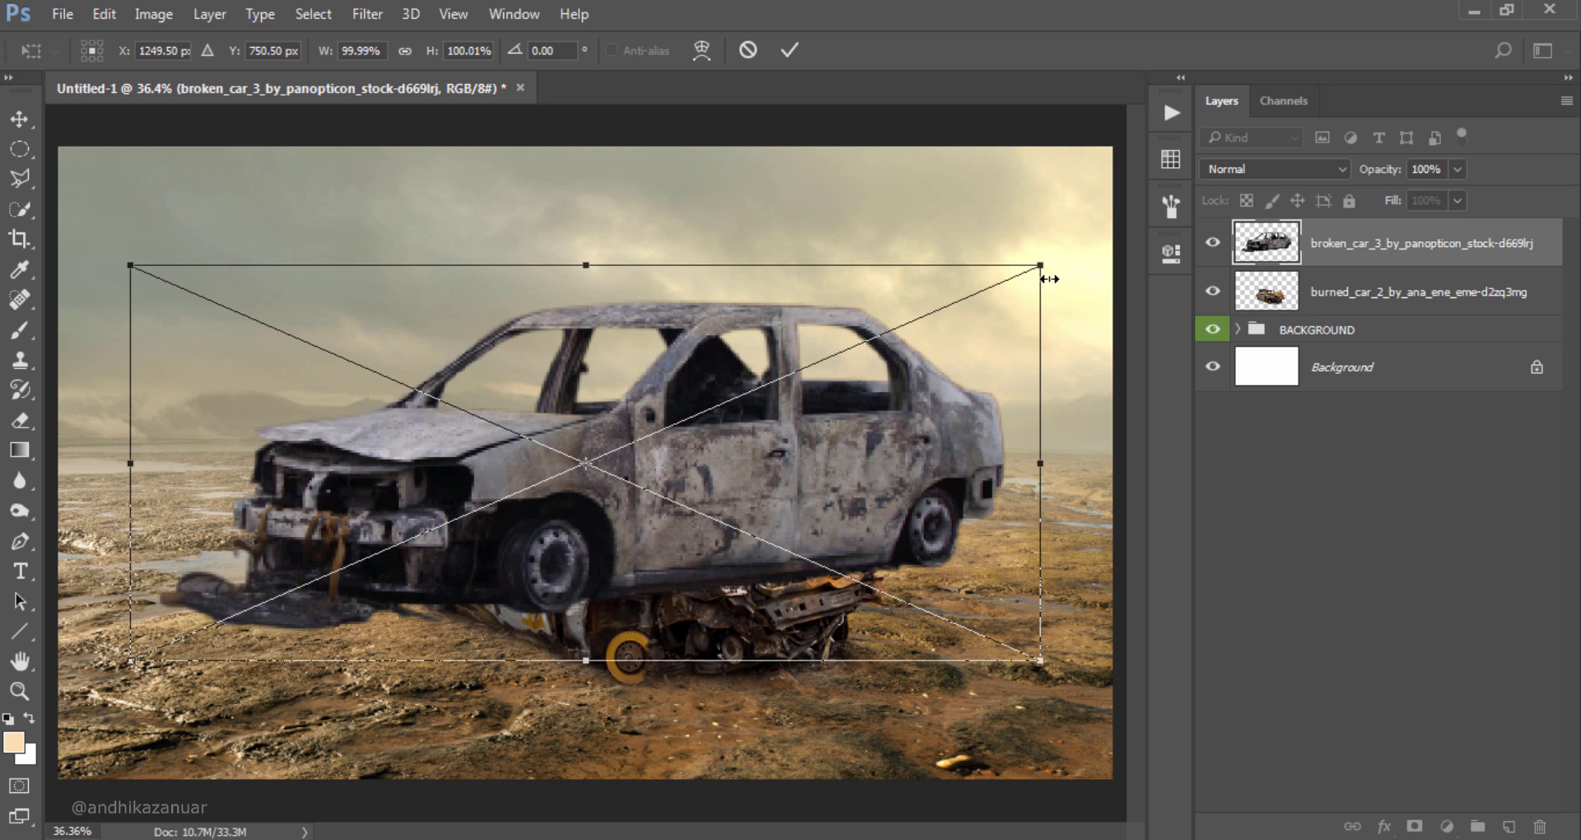
Step: Scale the grey car to about 24% and place it in the distant left puddle
drag(1042, 266, 419, 535)
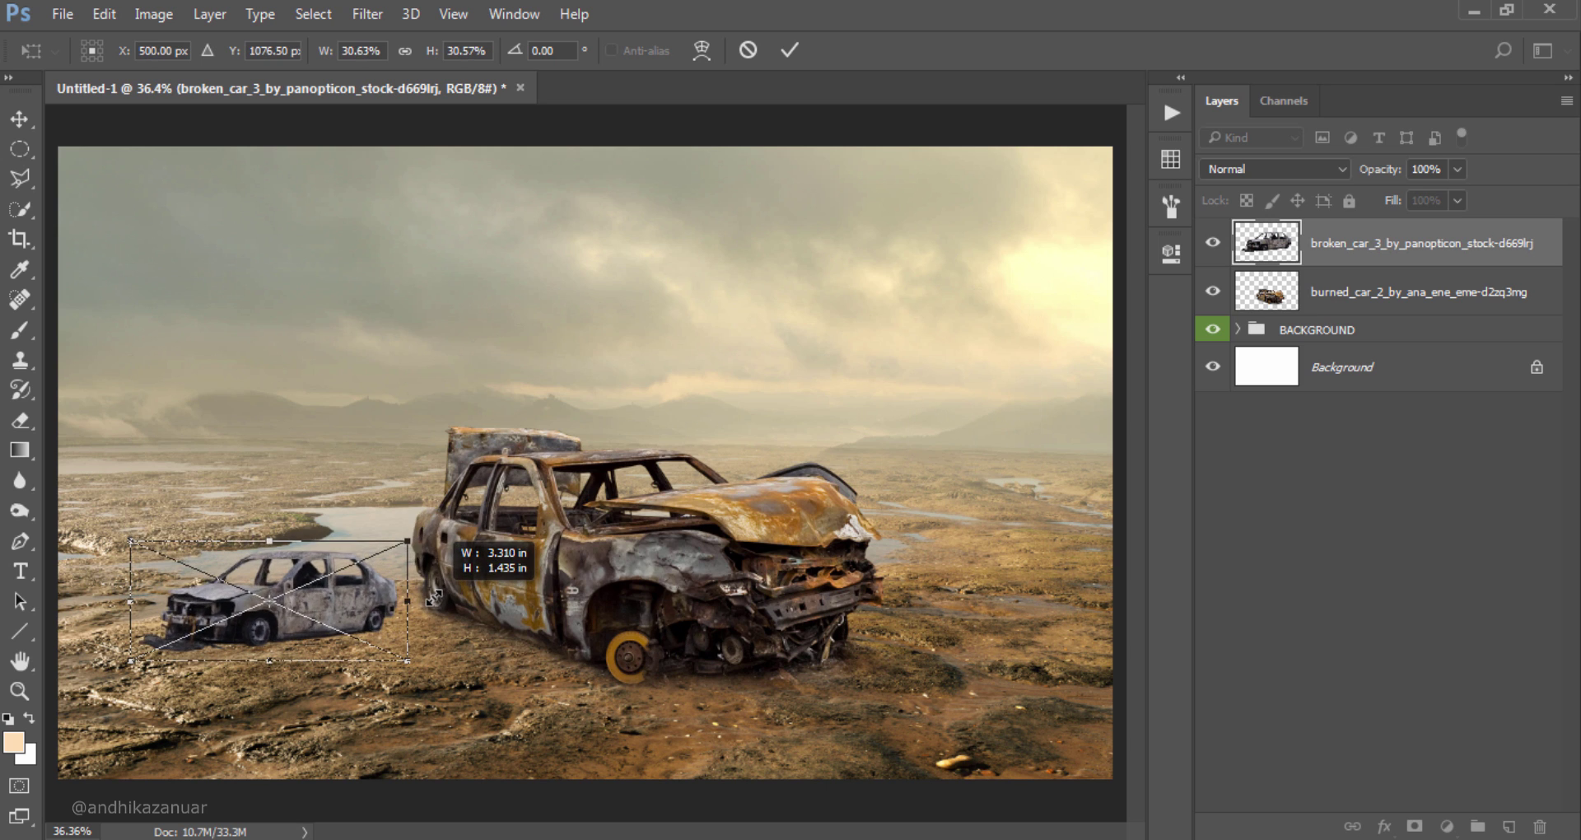
drag(333, 575, 255, 465)
mouse_move(352, 434)
mouse_down()
mouse_move(288, 462)
mouse_move(257, 506)
mouse_move(303, 466)
mouse_move(290, 484)
mouse_up()
key(Up)
key(Up)
key(Up)
key(Up)
key(Up)
key(Up)
key(Right)
key(Right)
key(Right)
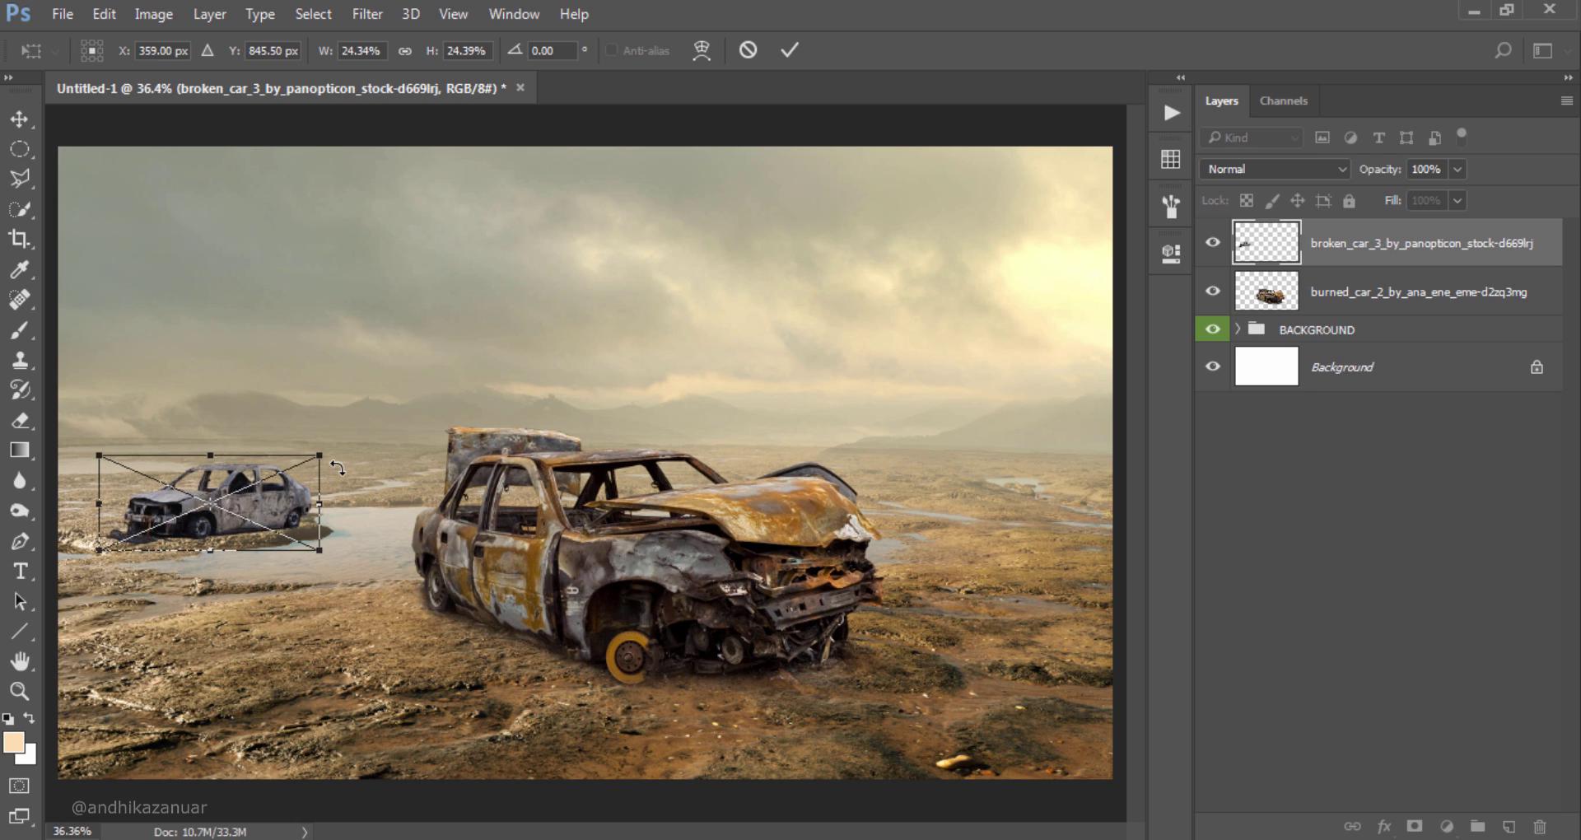
key(Up)
key(Up)
key(Up)
key(Right)
key(Right)
key(Right)
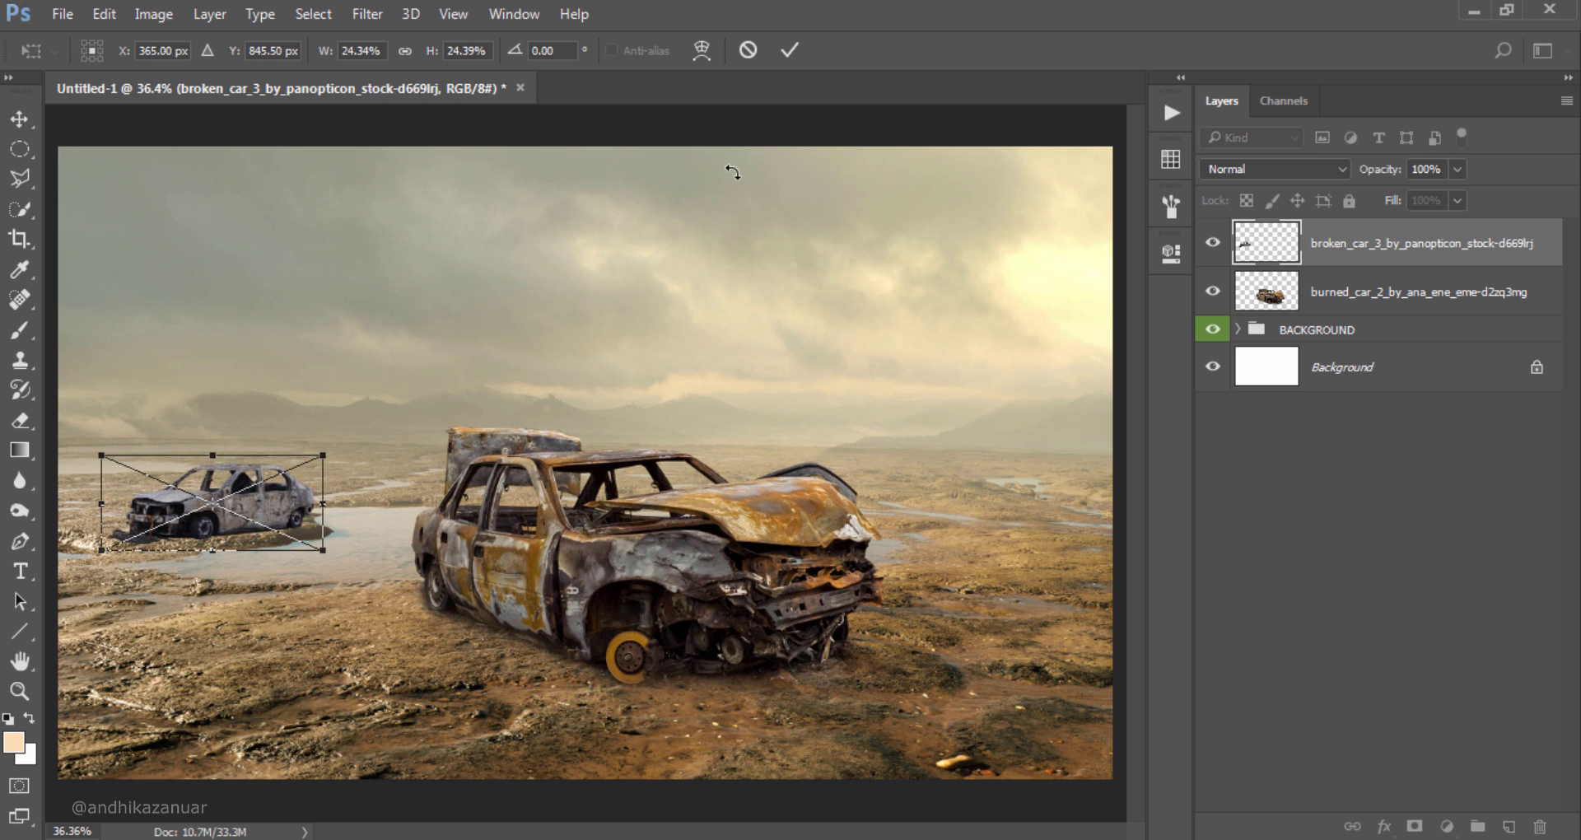
click(788, 51)
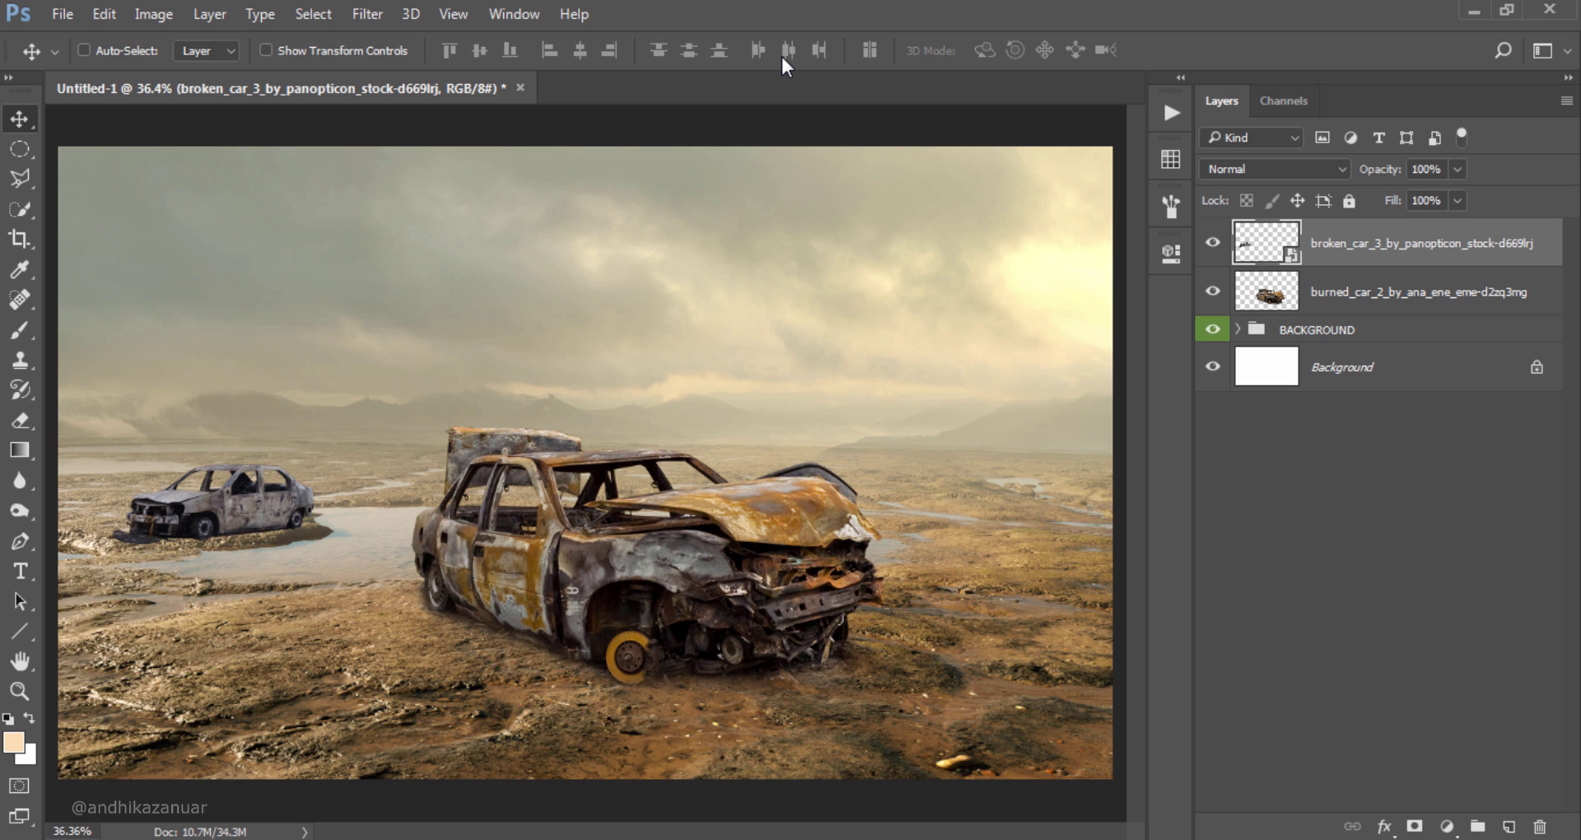
Step: Rasterize the grey car's layer and erase its dark shadow at 25% opacity so it fades into the ground
right_click(1474, 249)
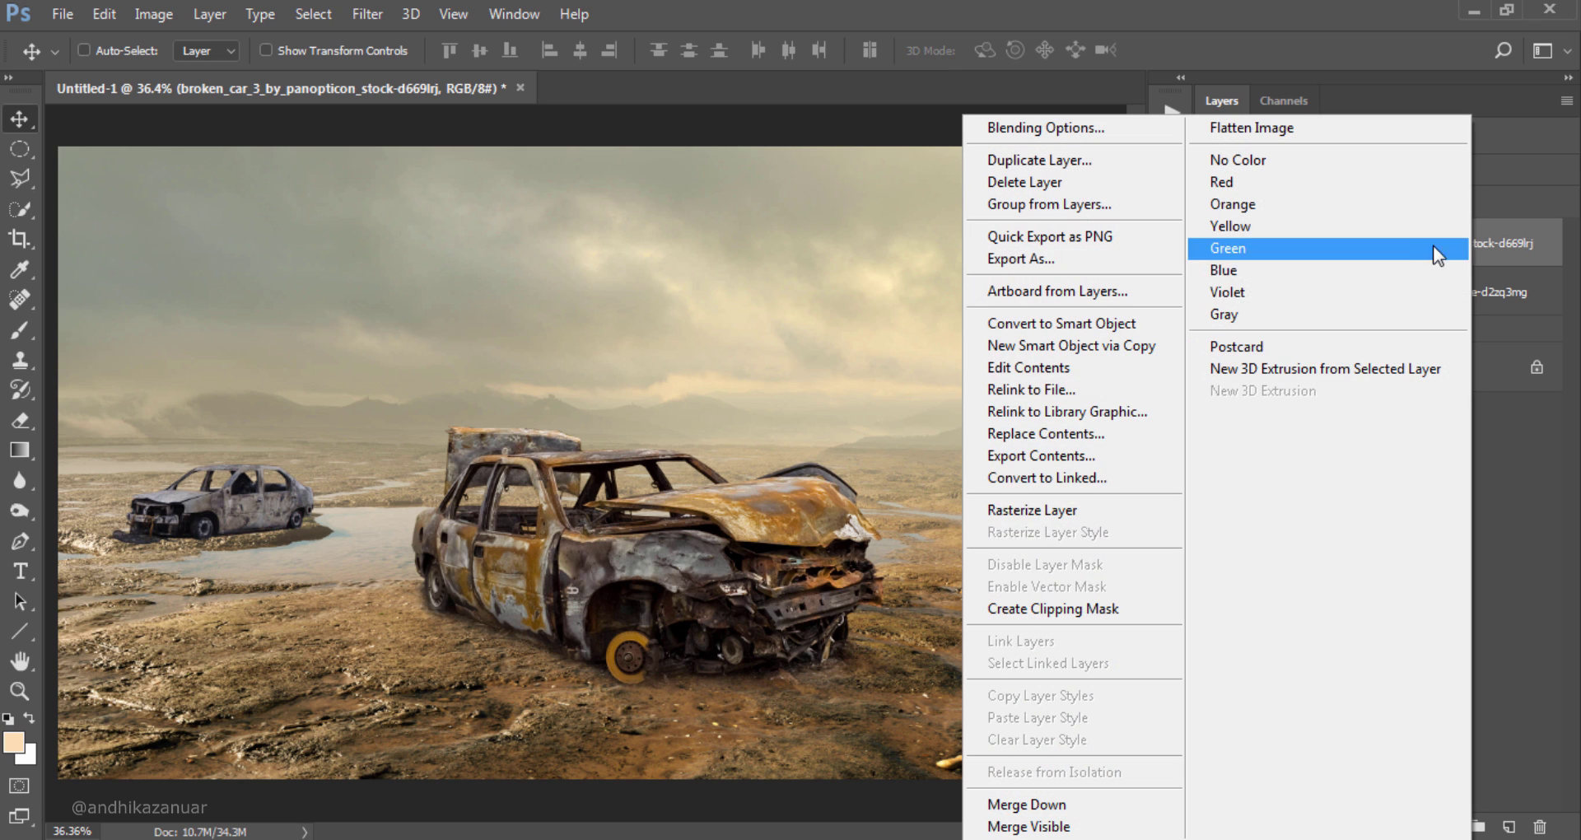
click(1062, 512)
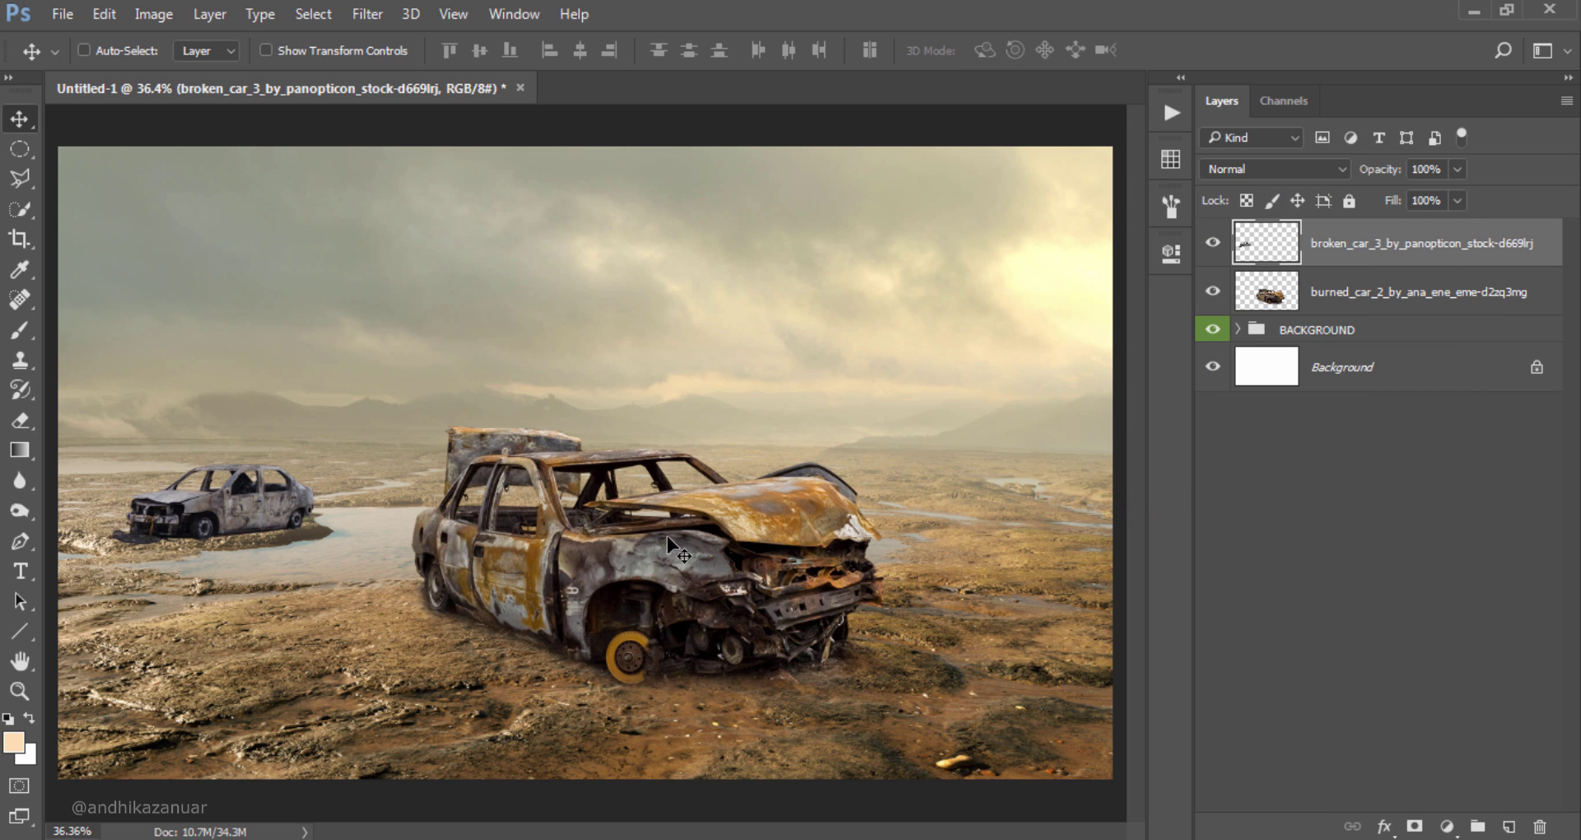
click(30, 421)
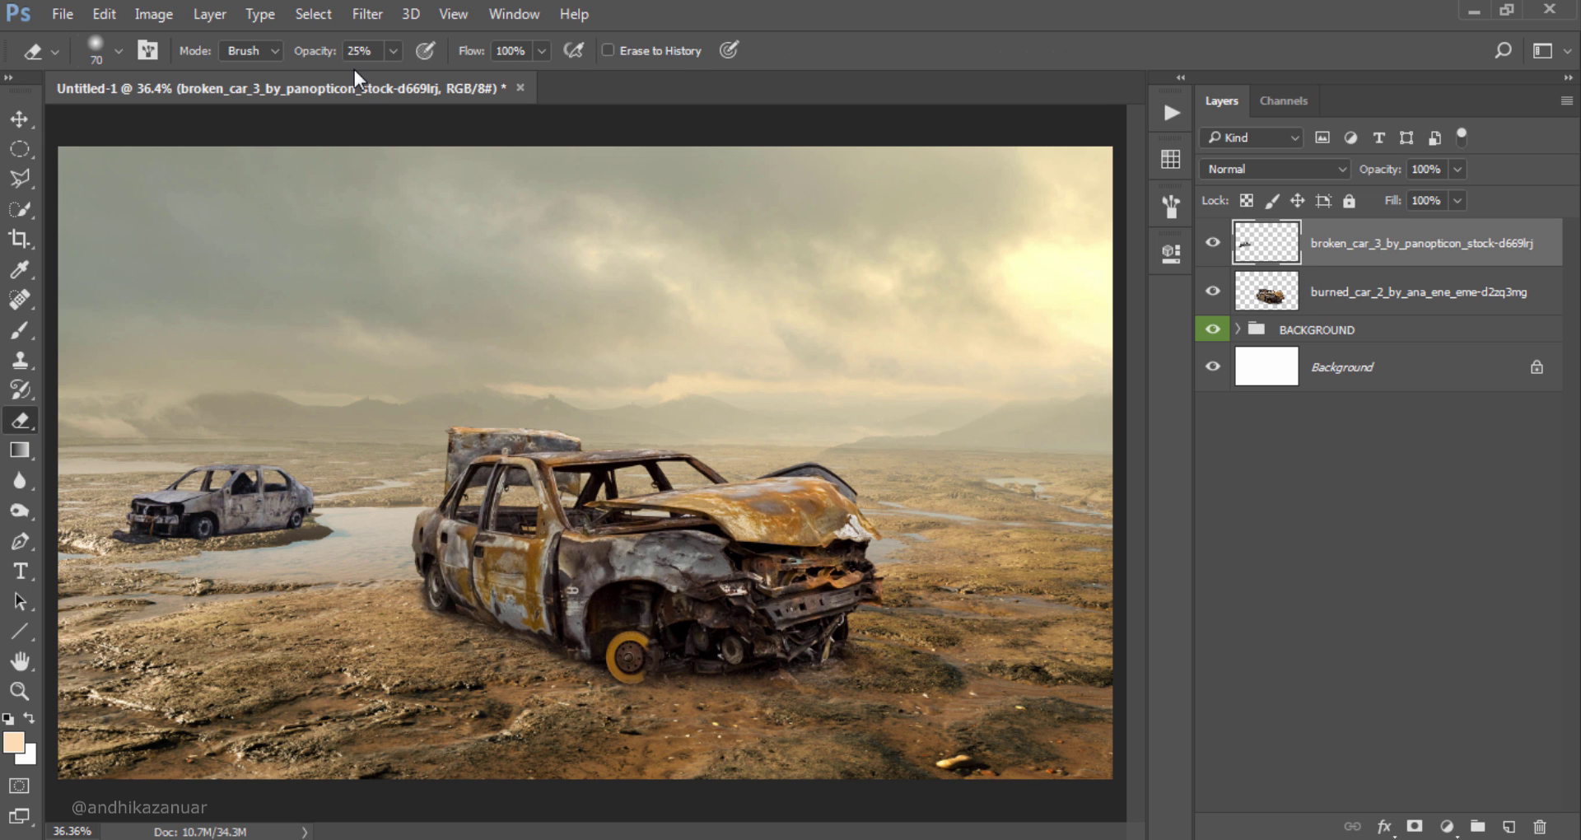
alt+scroll(98, 543, up, 3)
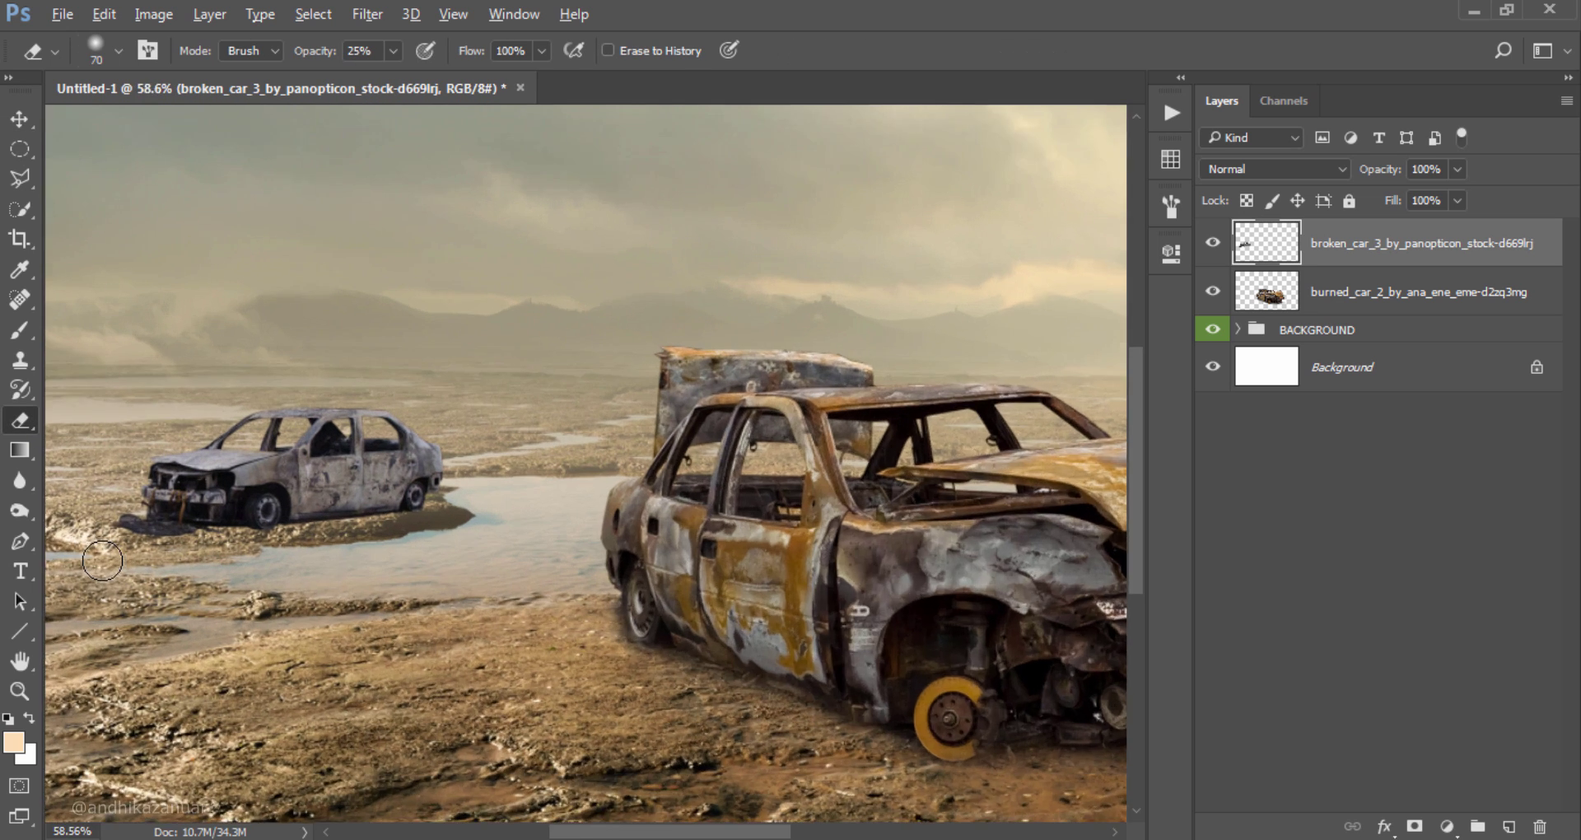
alt+scroll(97, 540, up, 2)
alt+scroll(98, 539, up, 2)
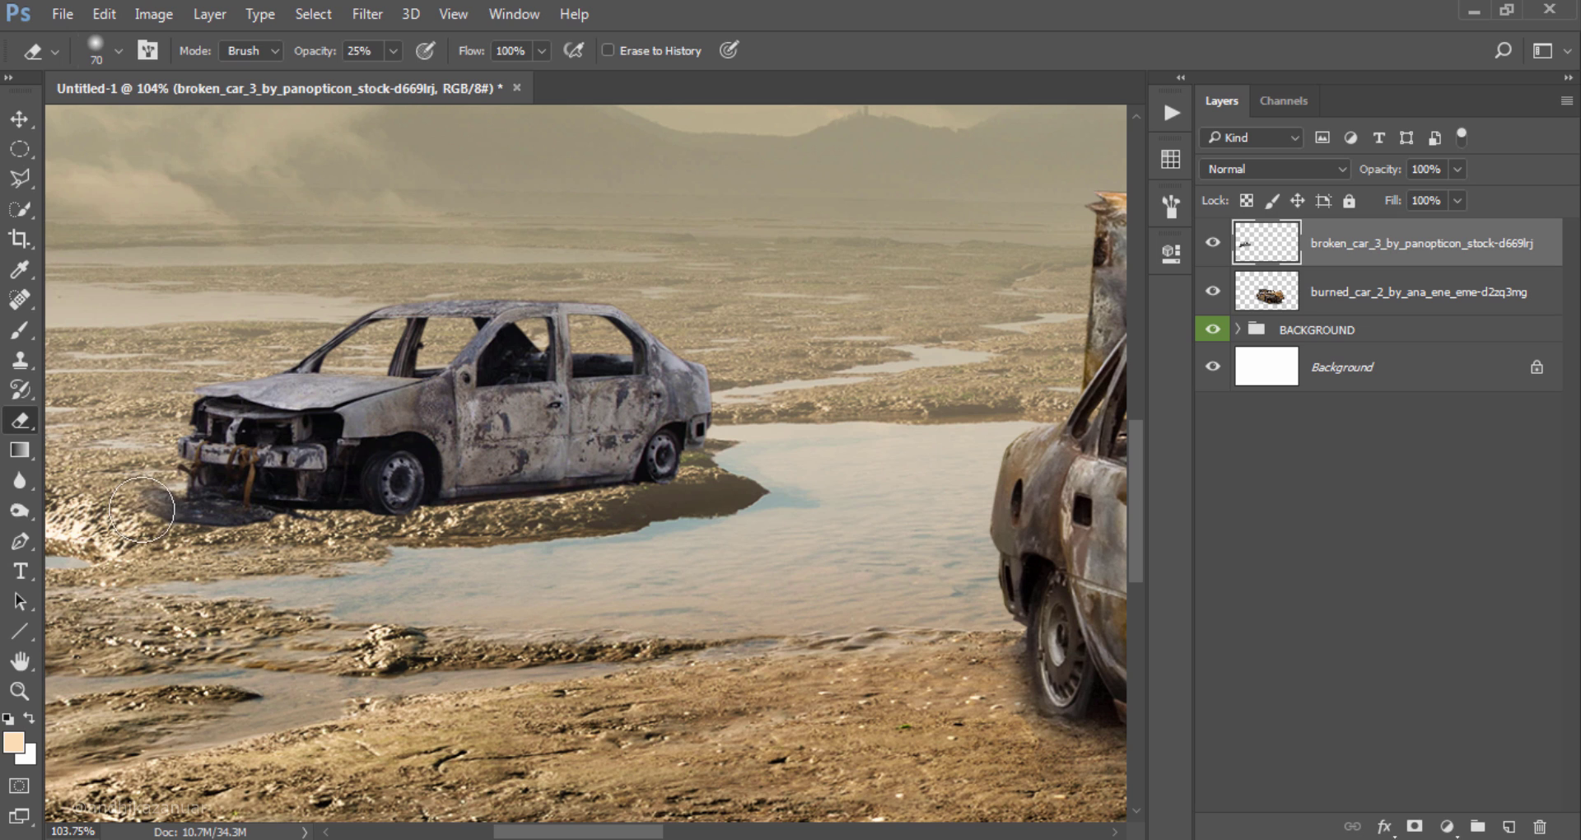
drag(173, 527, 246, 545)
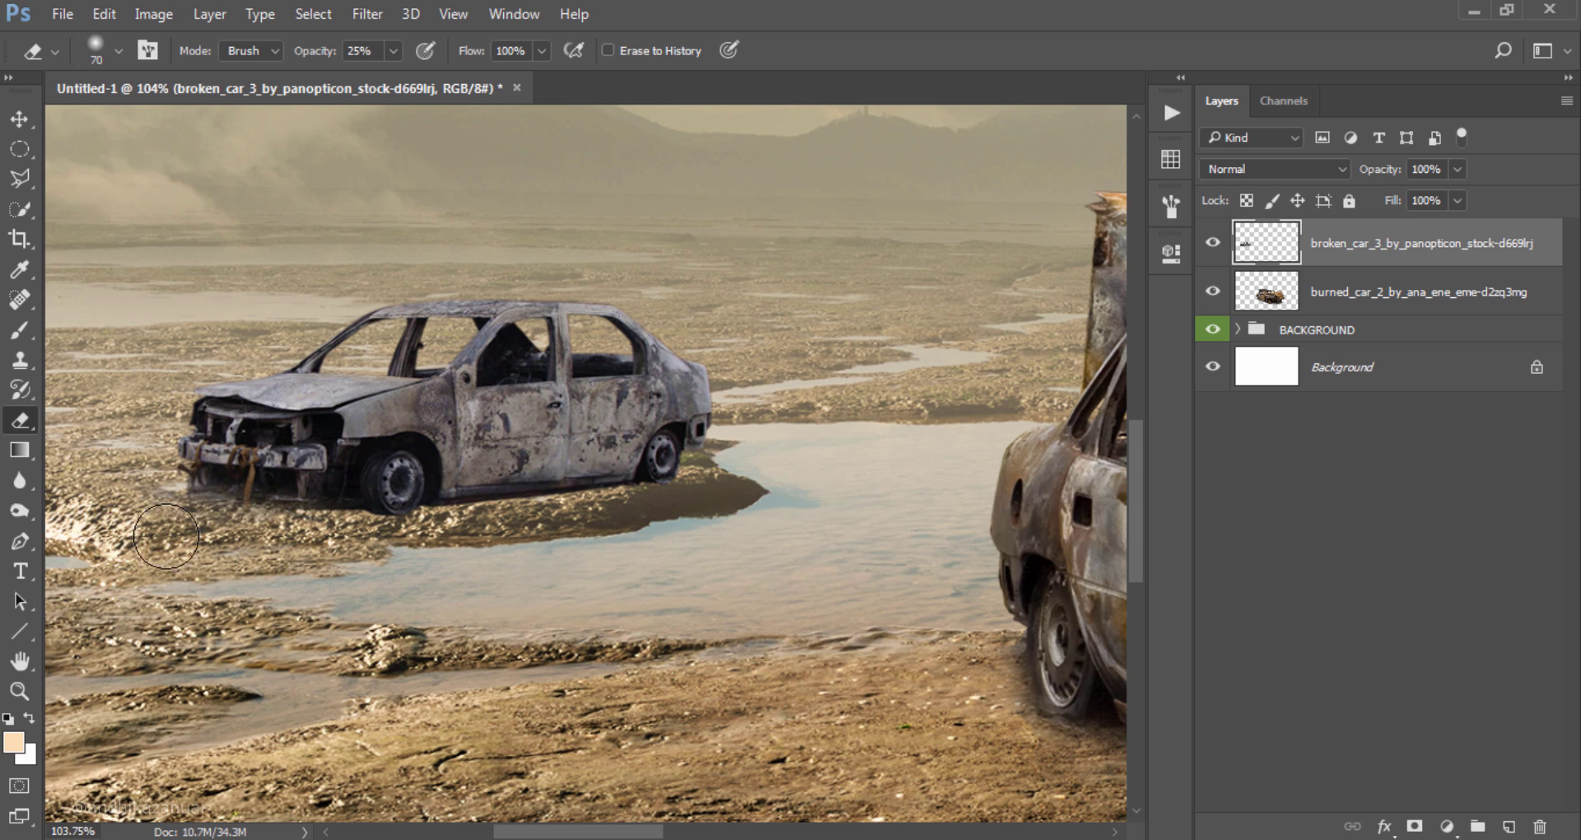
drag(246, 545, 759, 519)
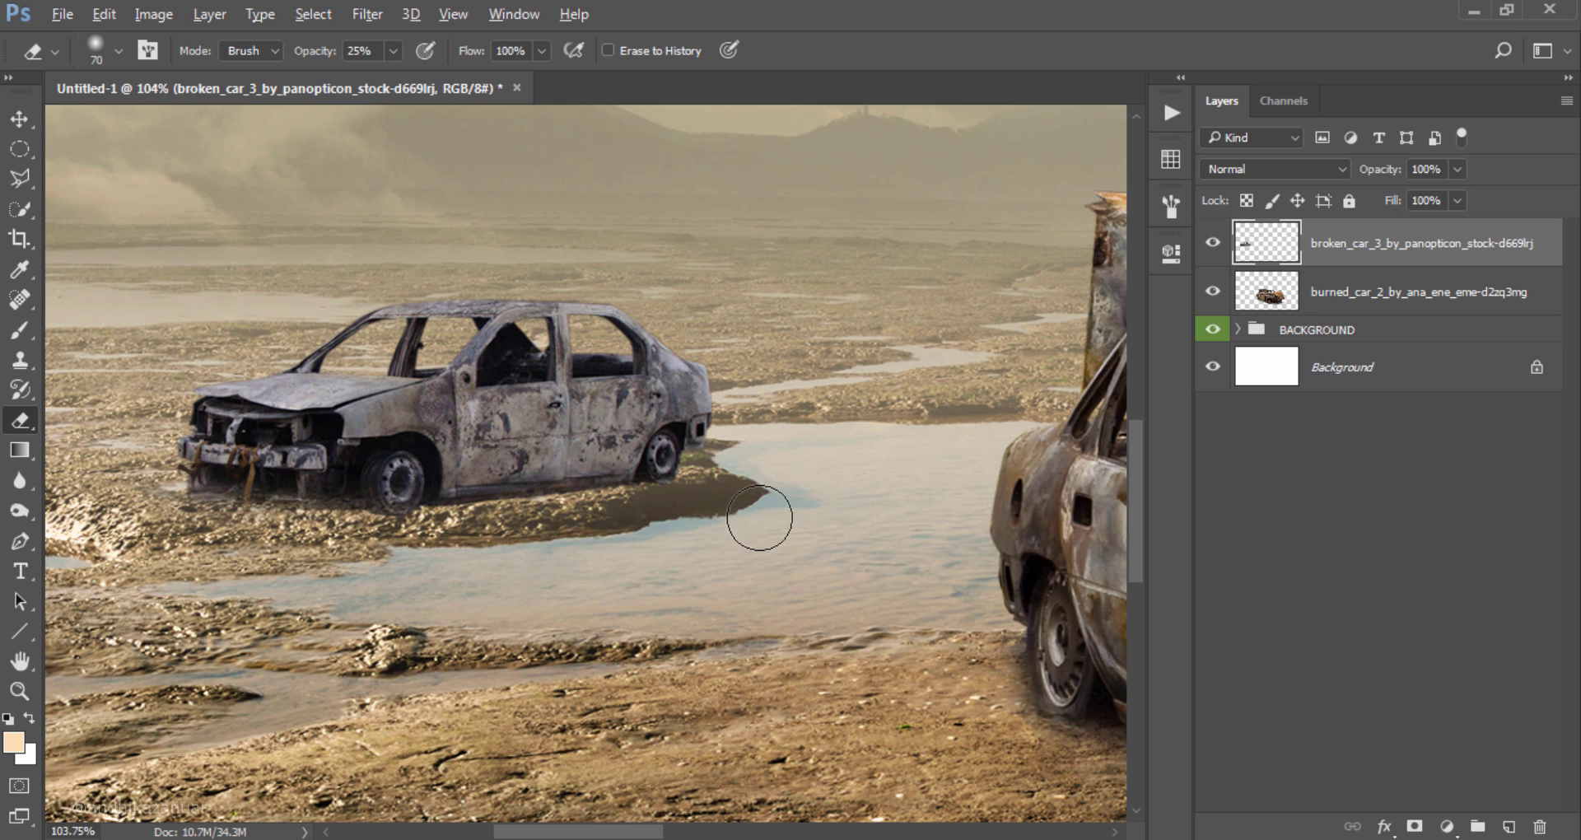
alt+scroll(611, 511, down, 4)
alt+scroll(611, 511, down, 4)
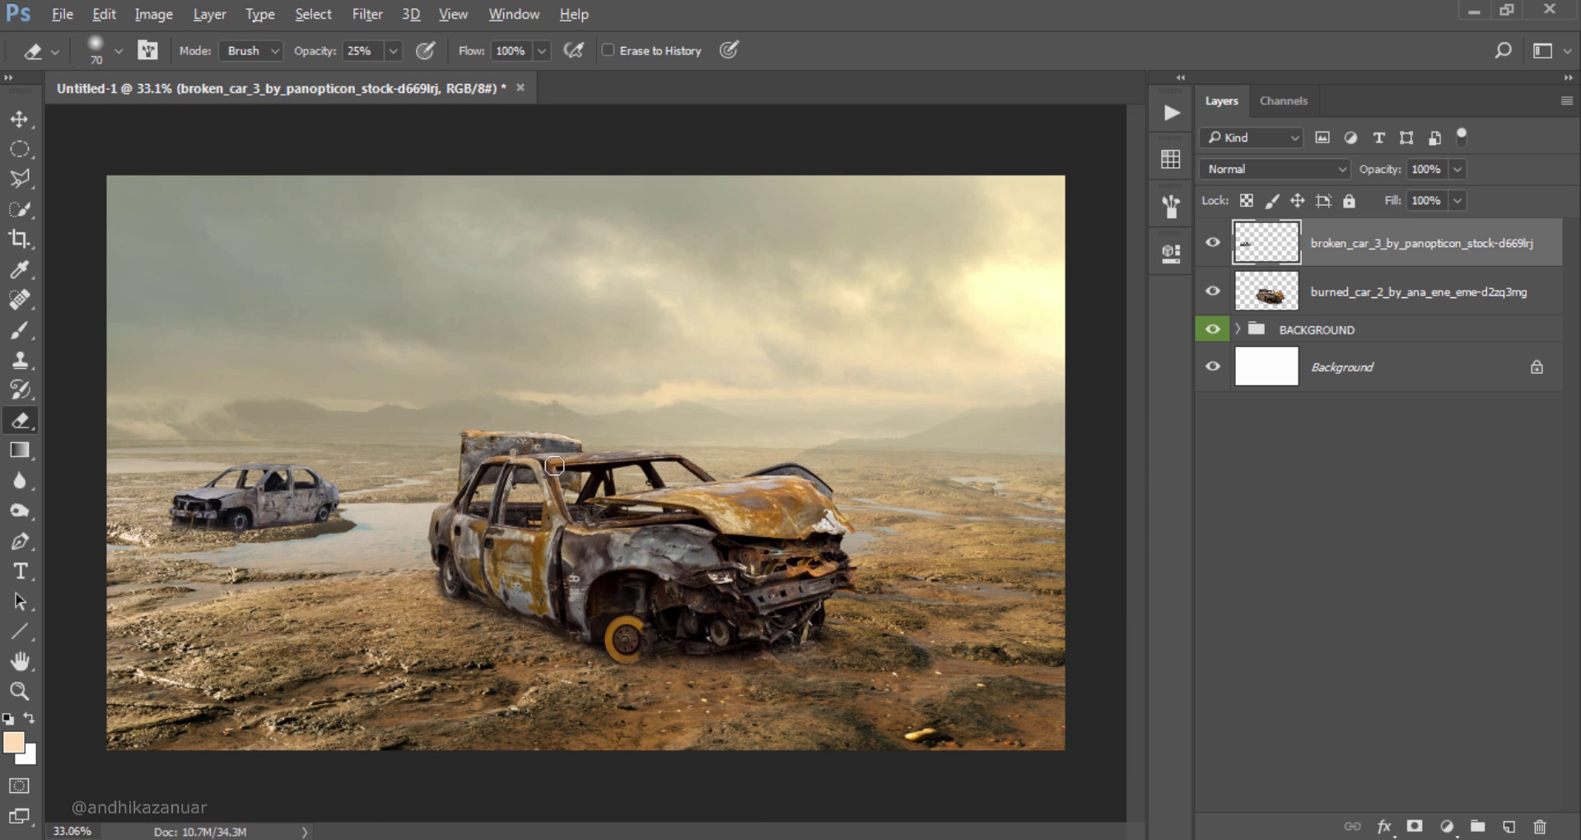
key(alt)
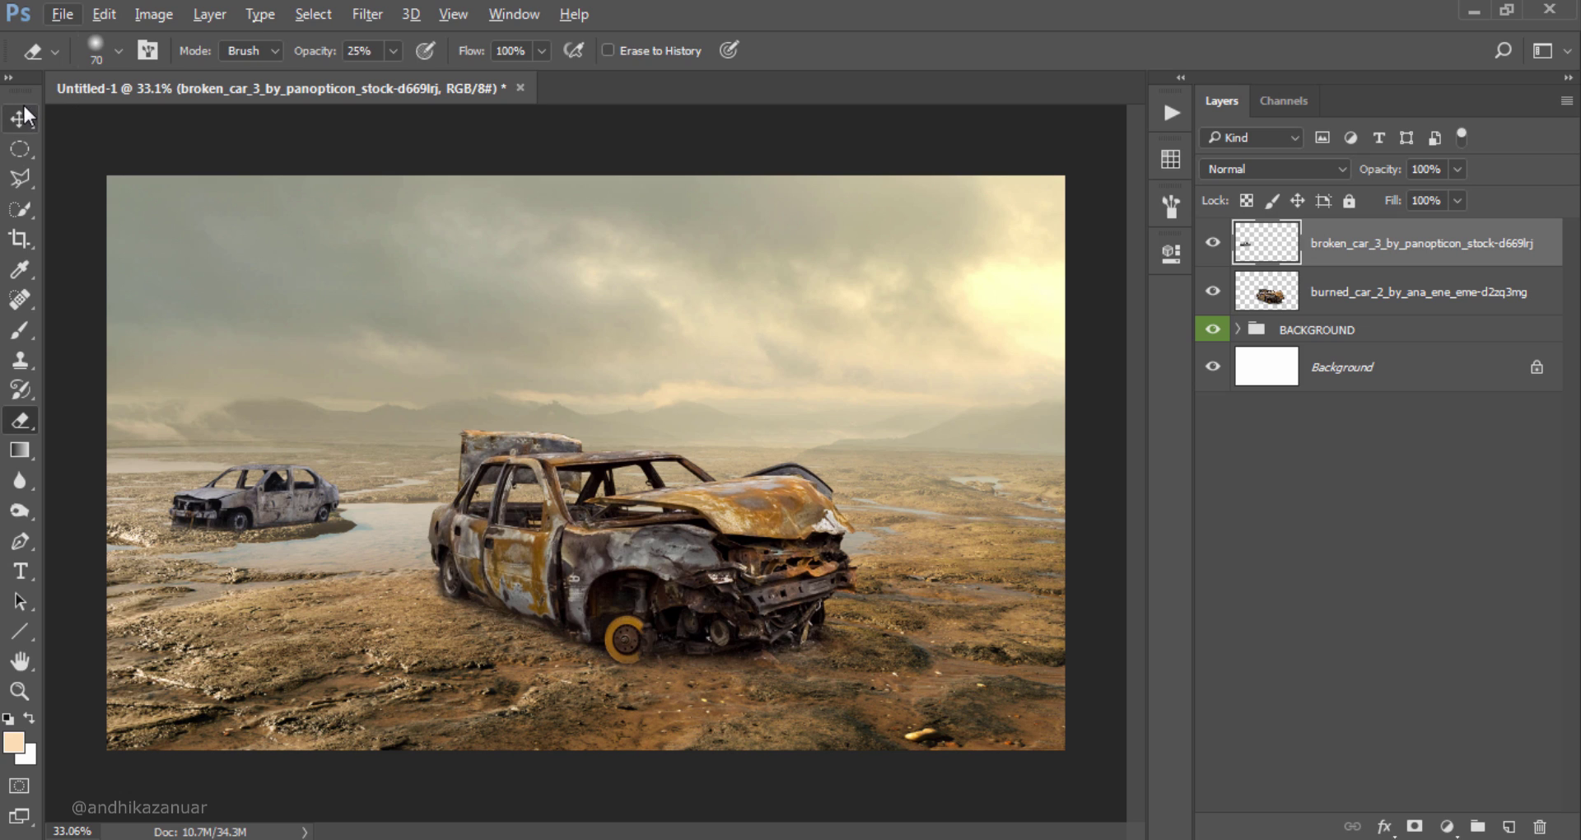
click(19, 119)
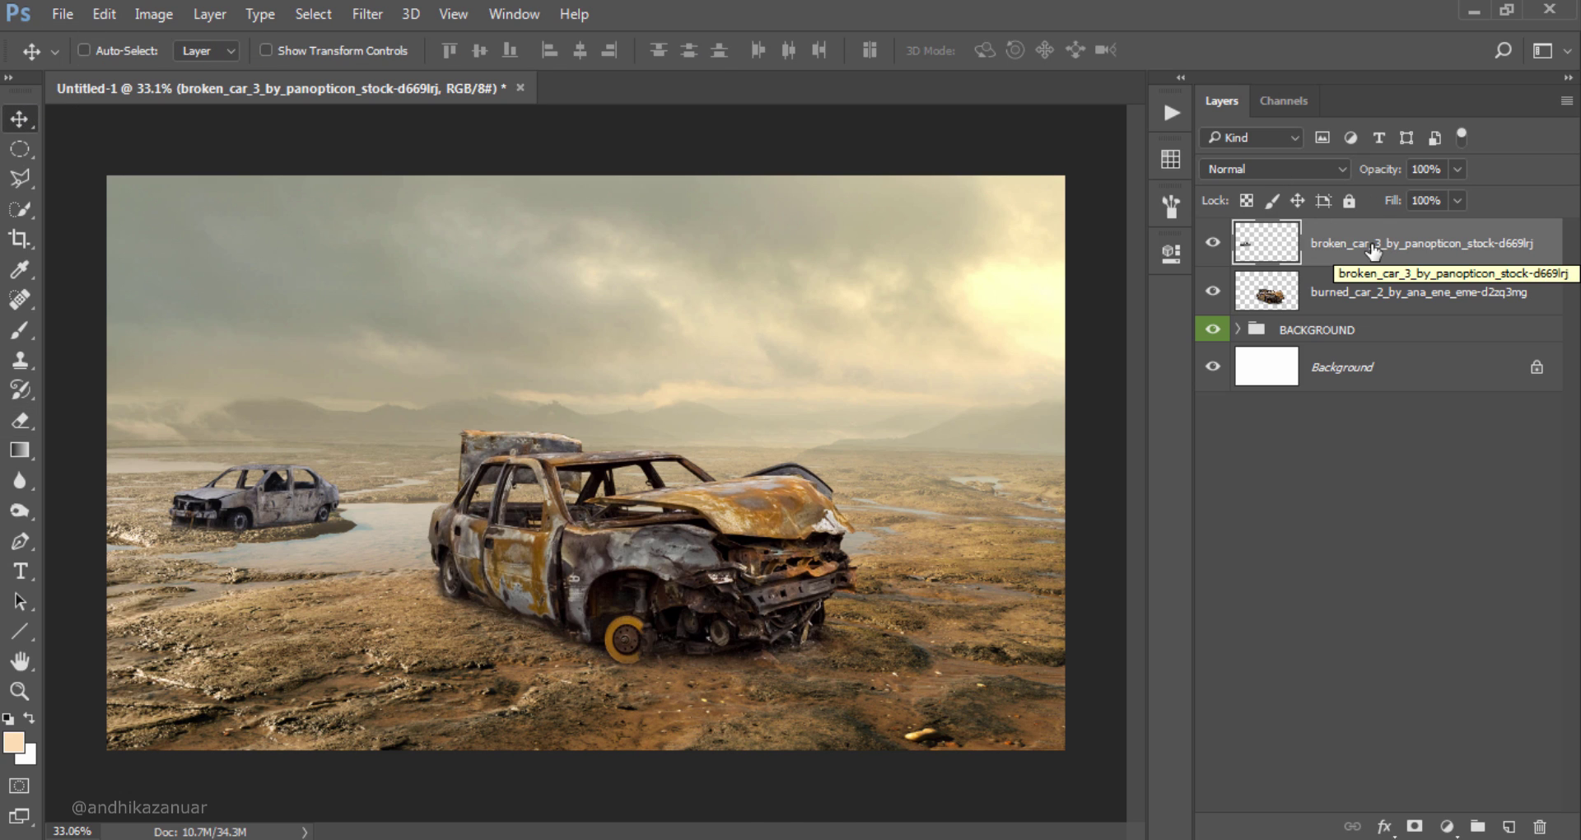
Step: Color-balance the grey car: midtones -16 yellow-blue, highlights +18 red, 0, -20 yellow
key(ctrl+b)
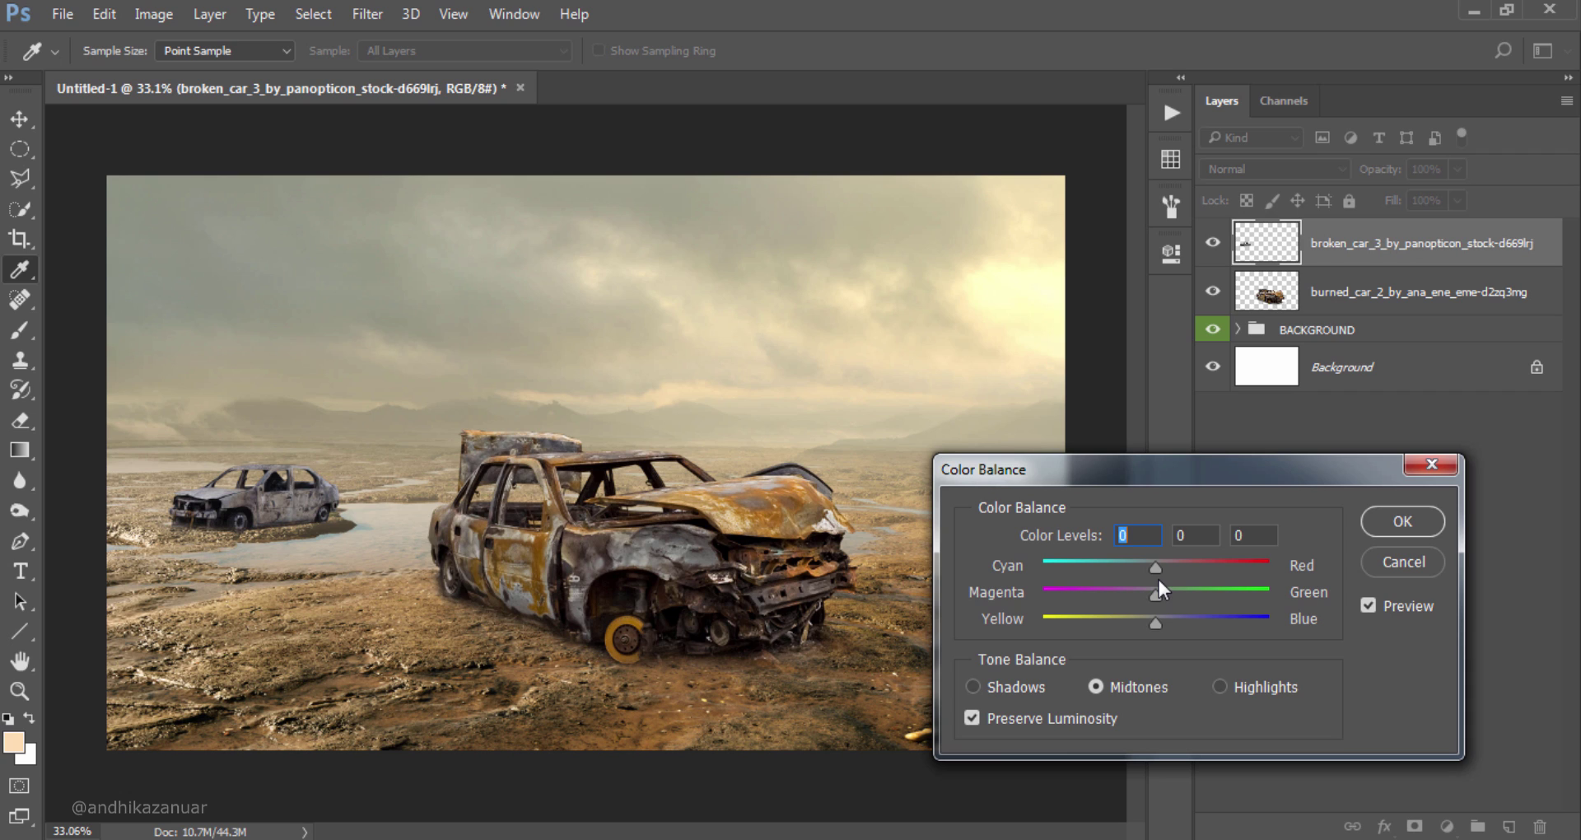
drag(1156, 616, 1130, 615)
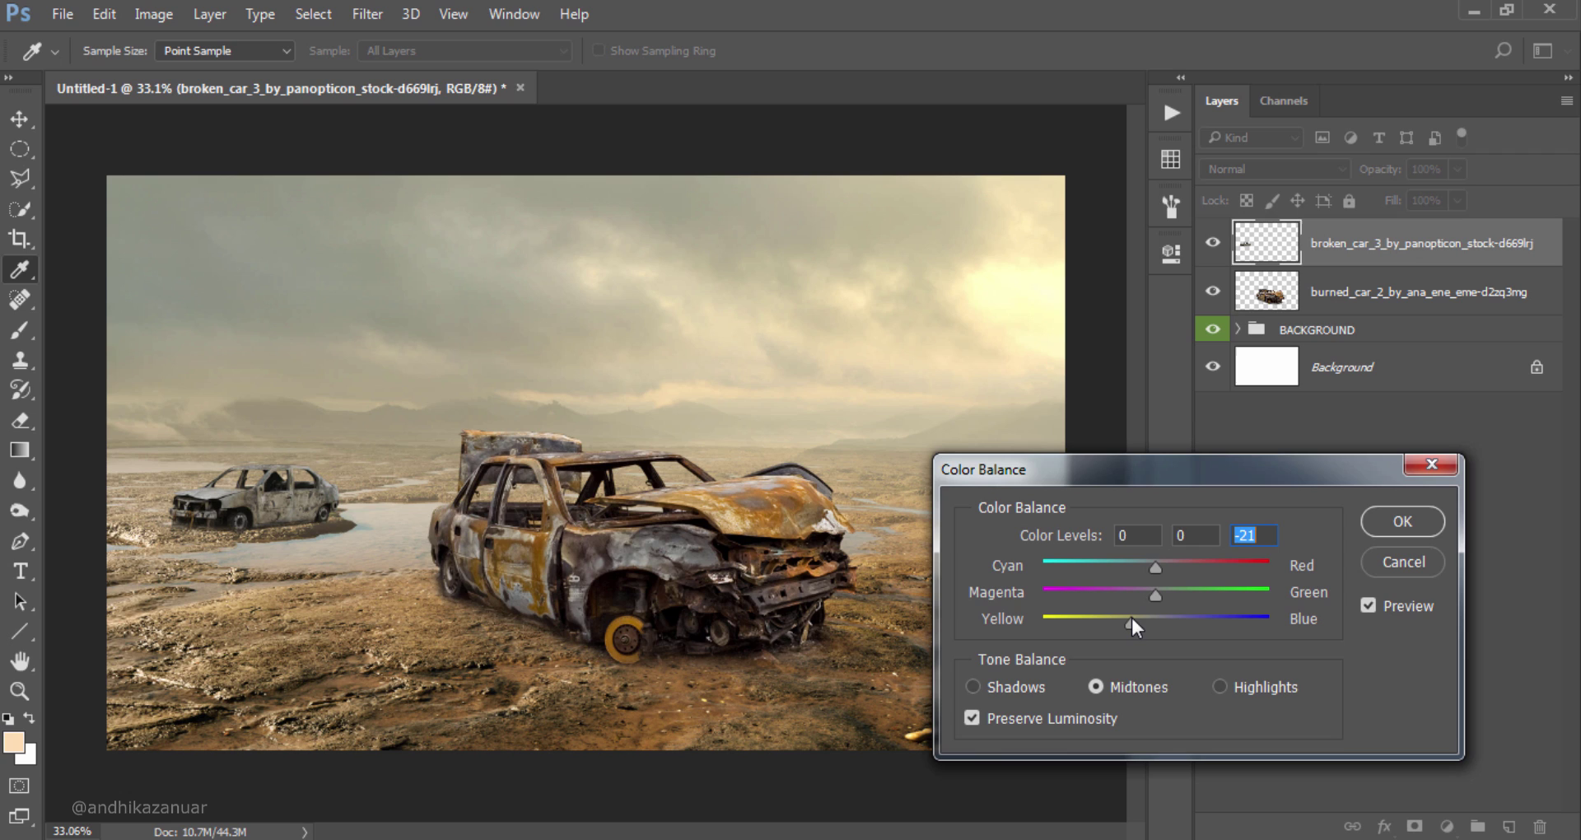
click(1238, 680)
drag(1172, 566, 1177, 567)
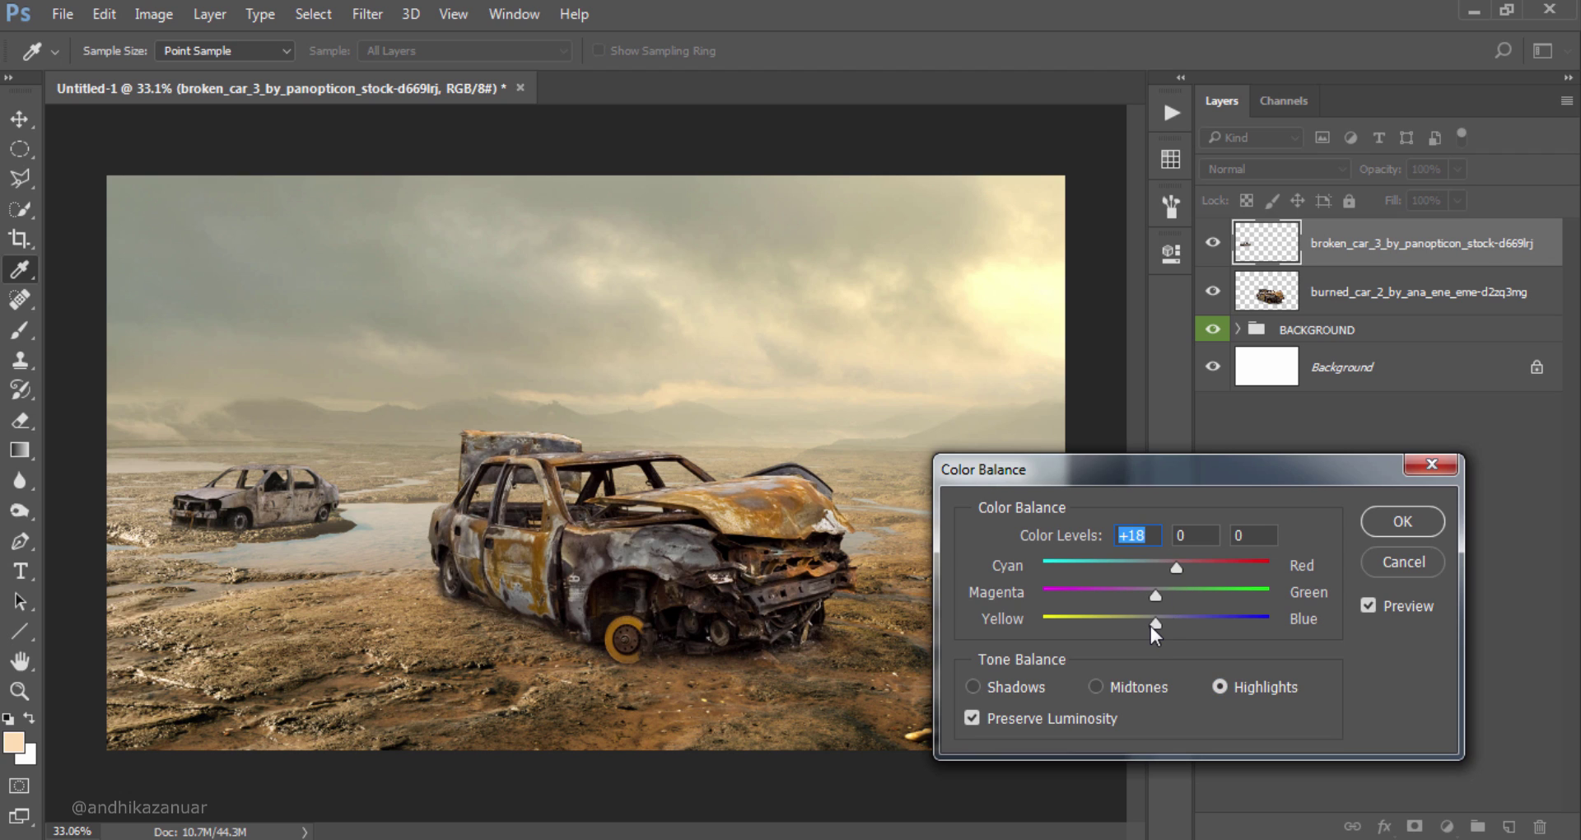
drag(1155, 622, 1129, 621)
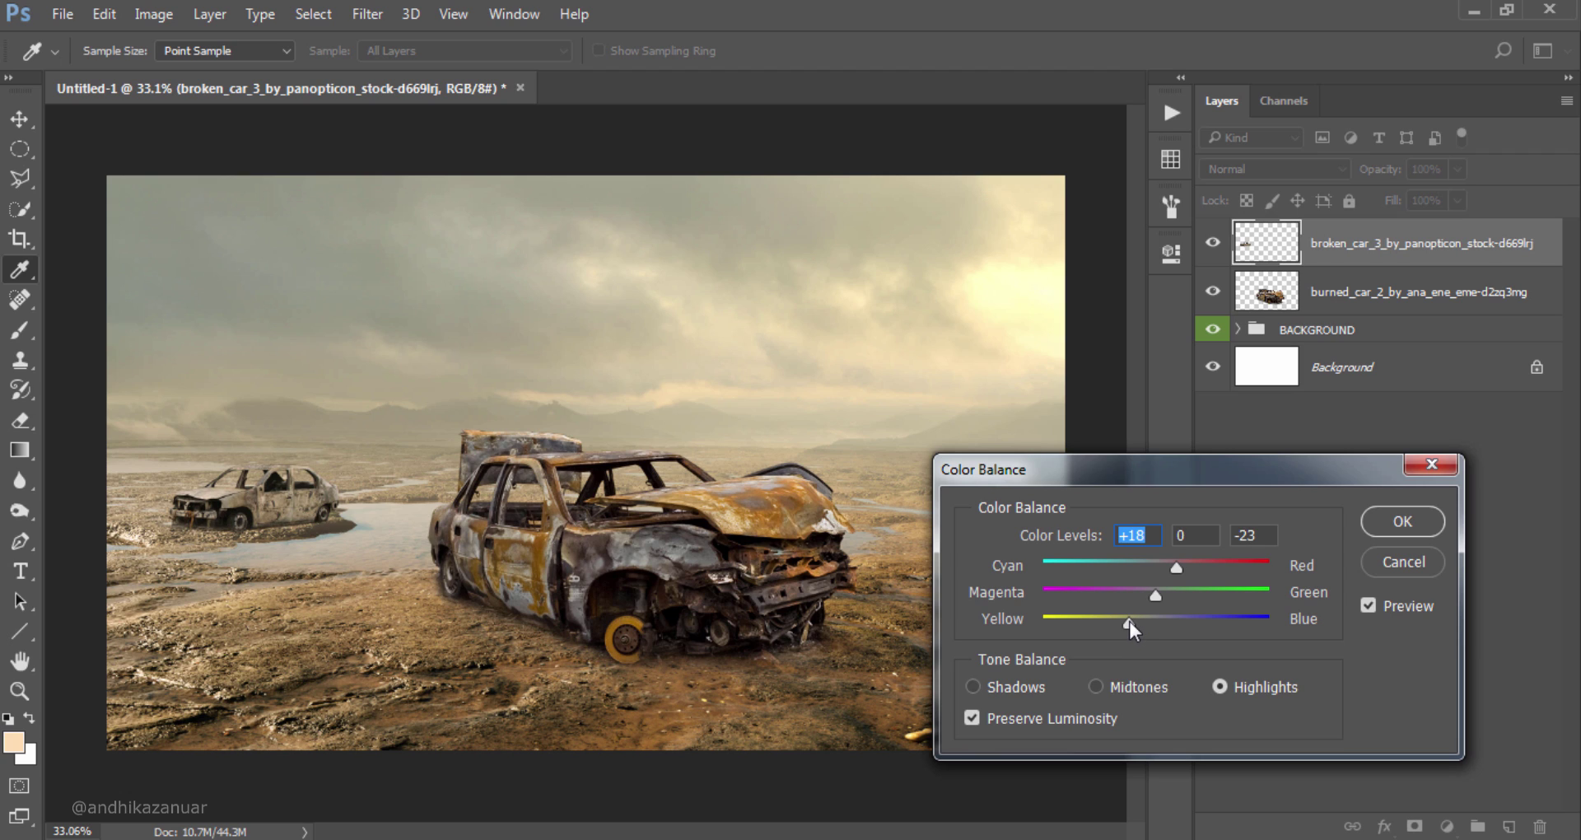
click(1133, 621)
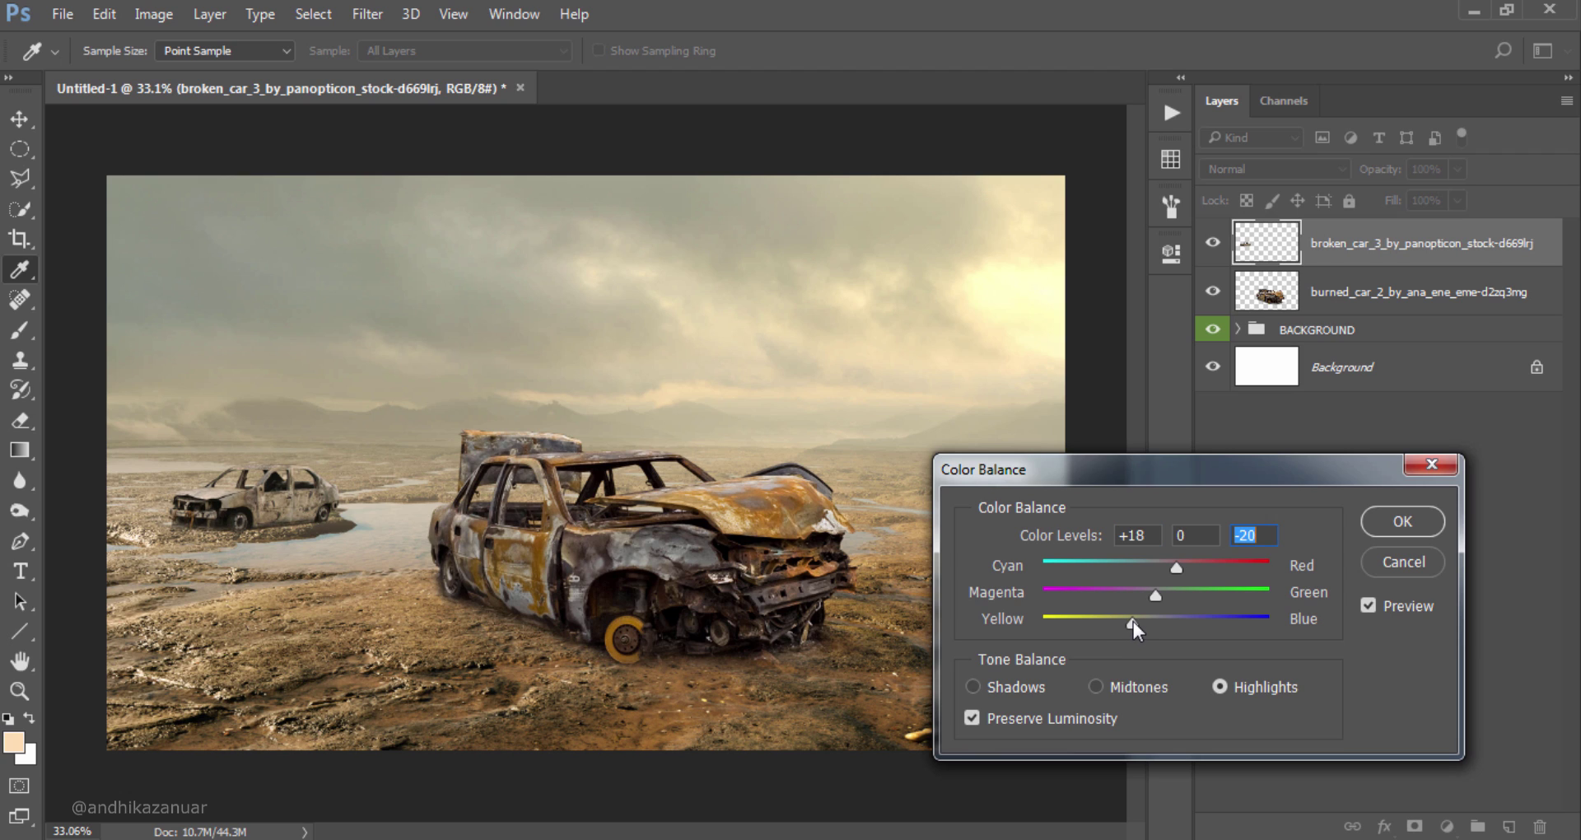
click(1401, 517)
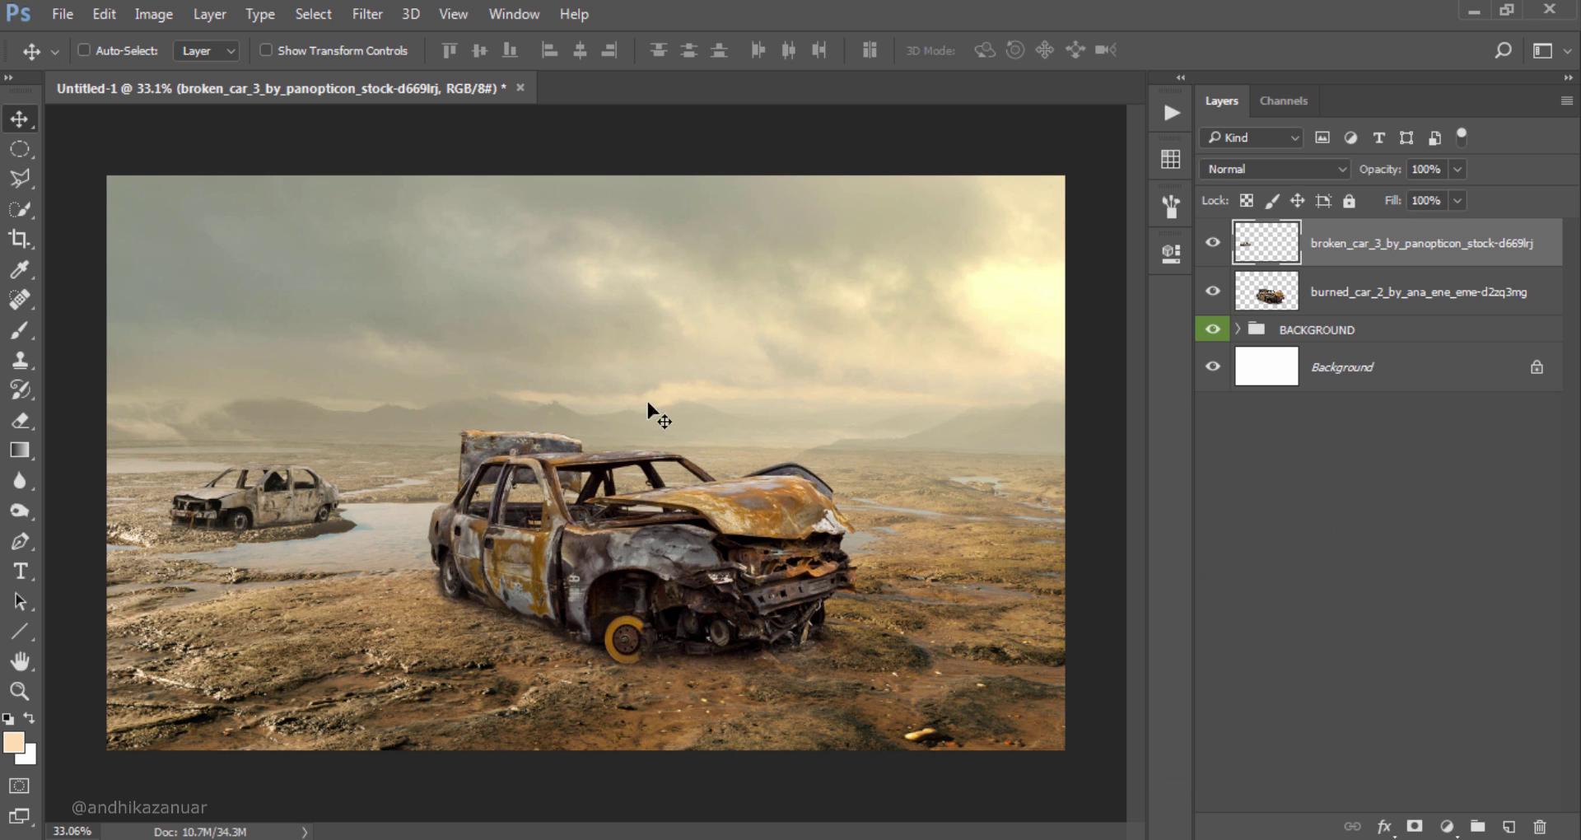
Step: Open the Broken_car_by_Bluefairy_stock photo into the composite
click(67, 11)
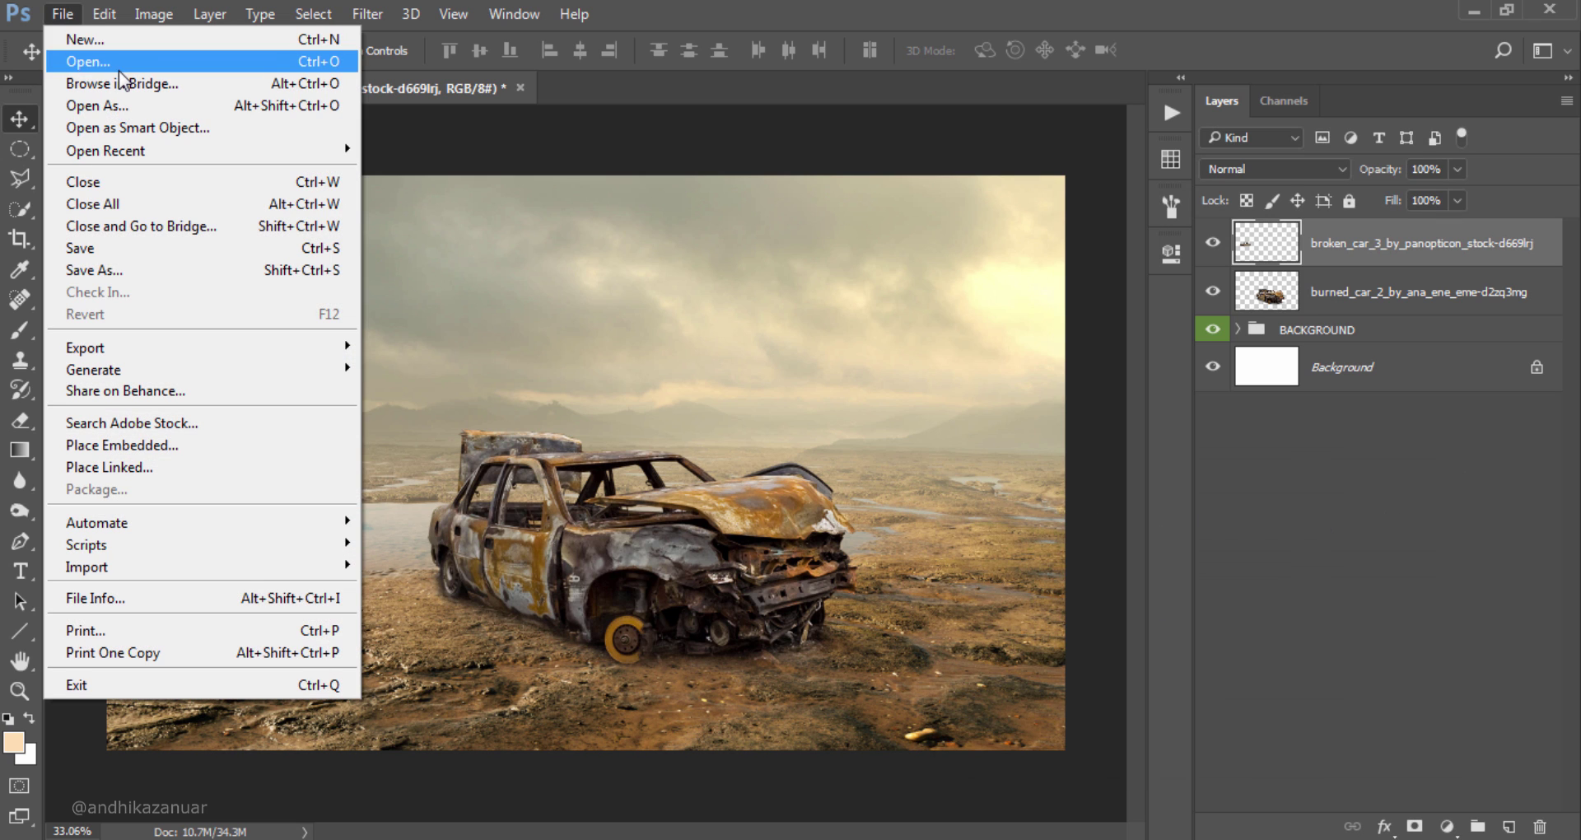
click(118, 69)
click(653, 201)
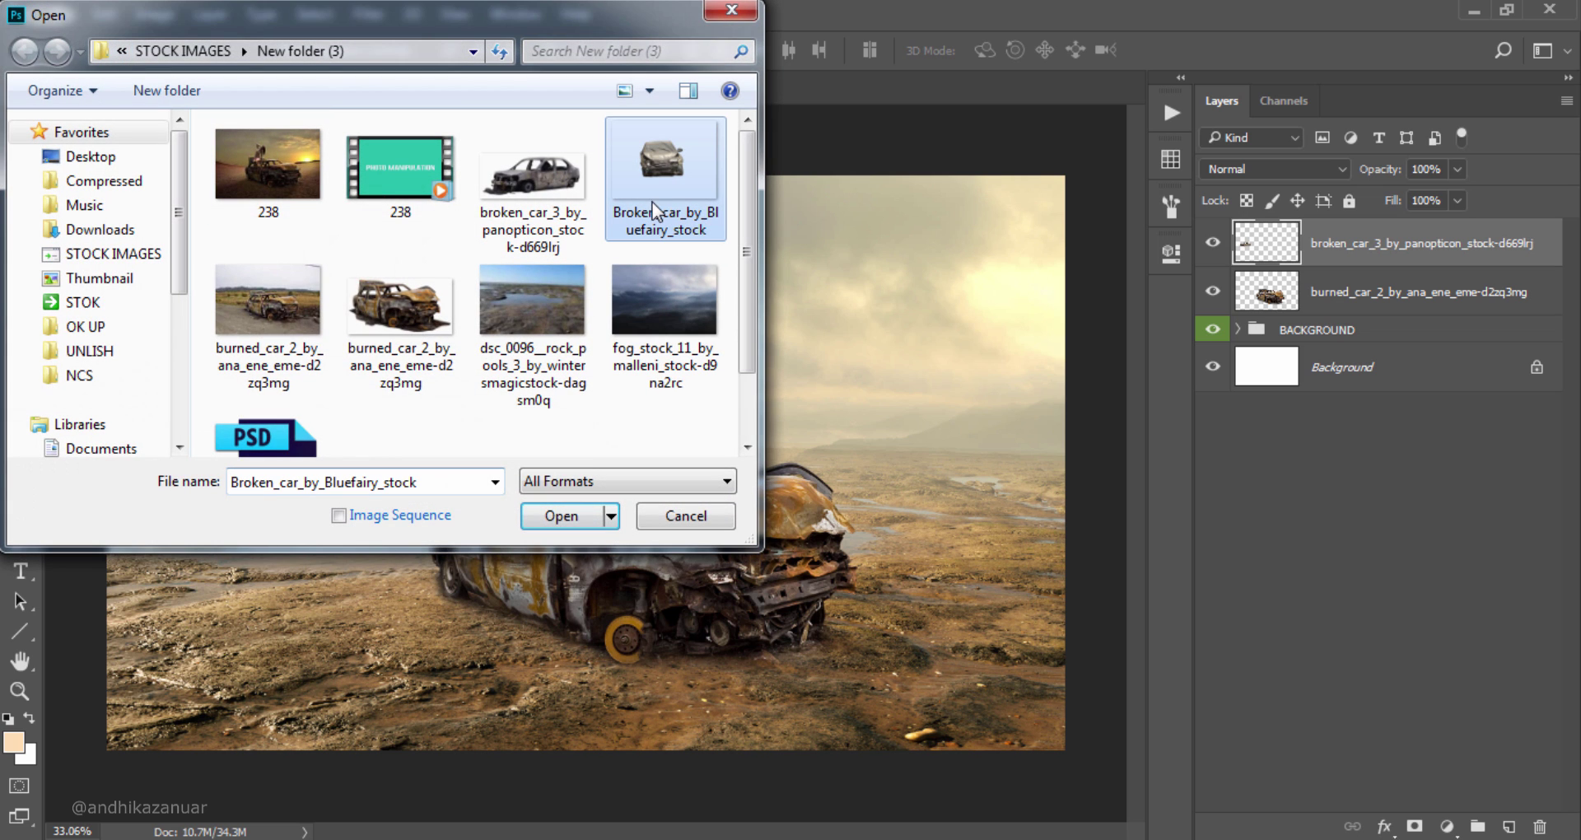
click(574, 519)
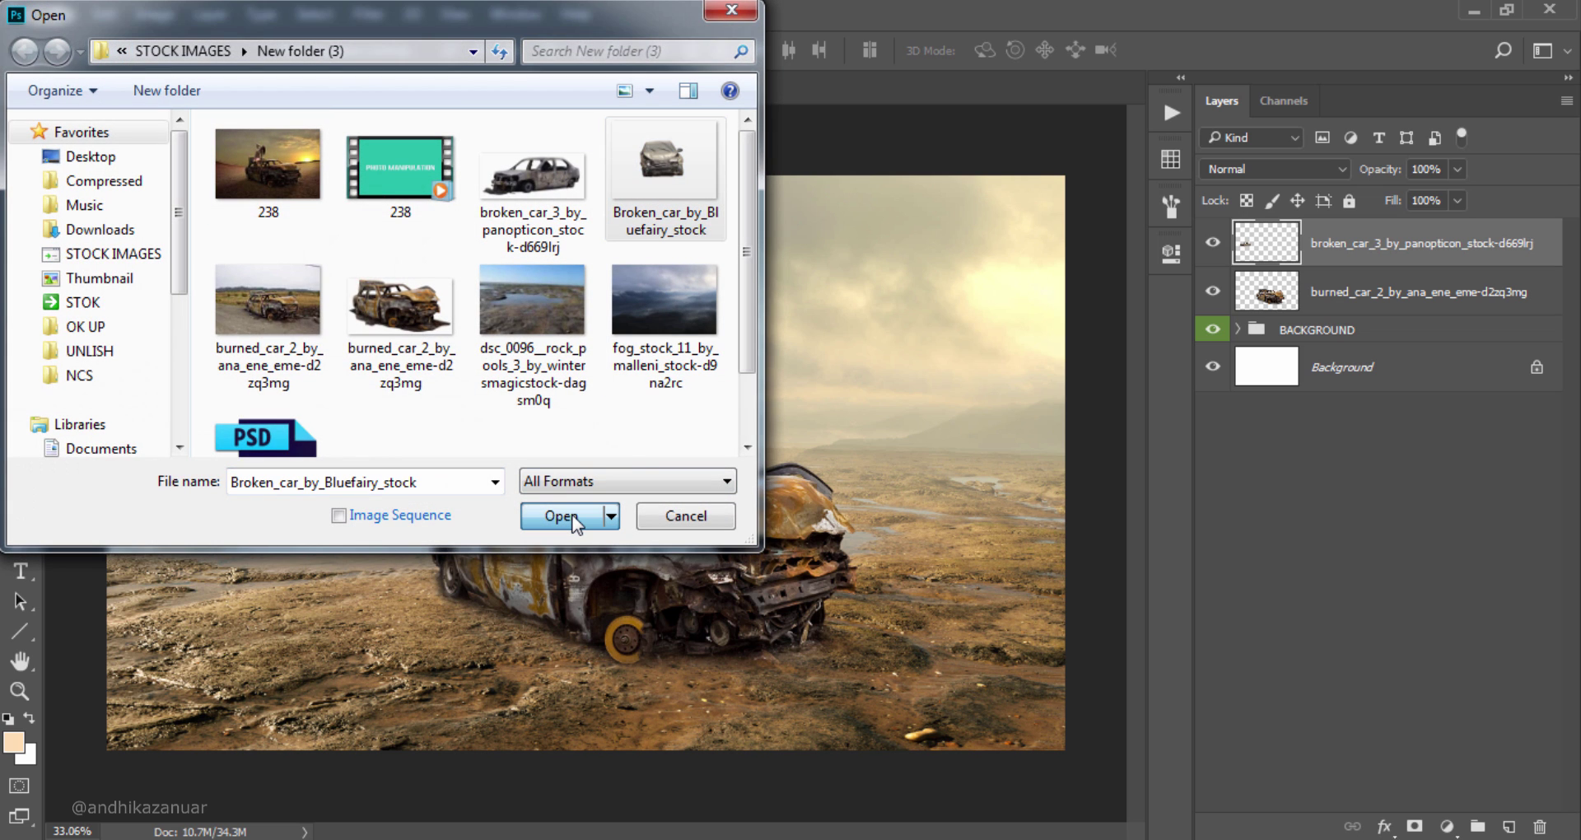
click(576, 517)
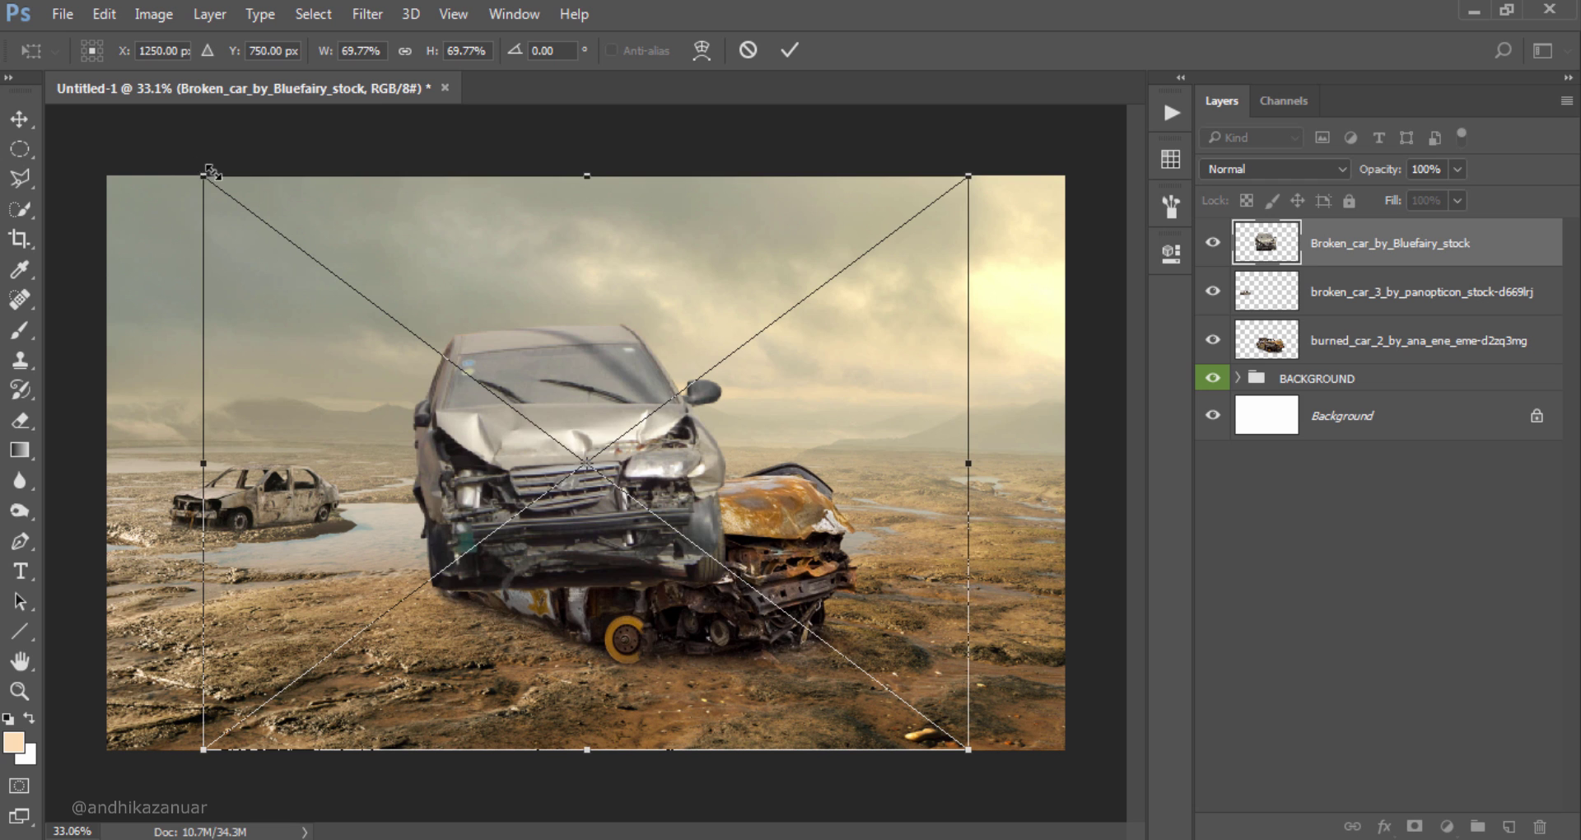
Step: Scale the Bluefairy car to about 12.77% and place it on the right horizon
drag(205, 175, 805, 628)
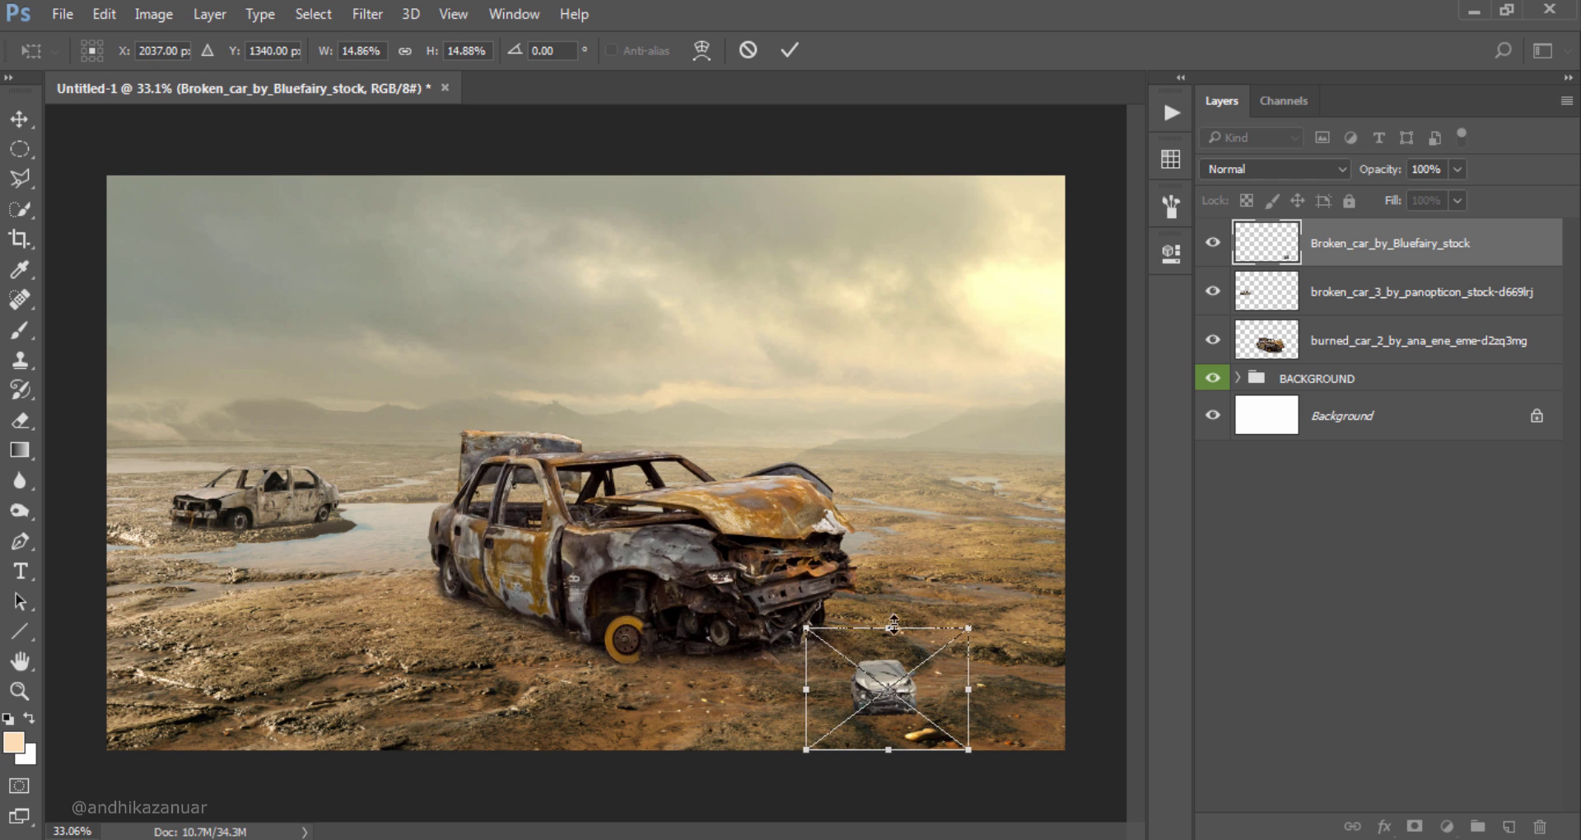
drag(906, 672, 990, 468)
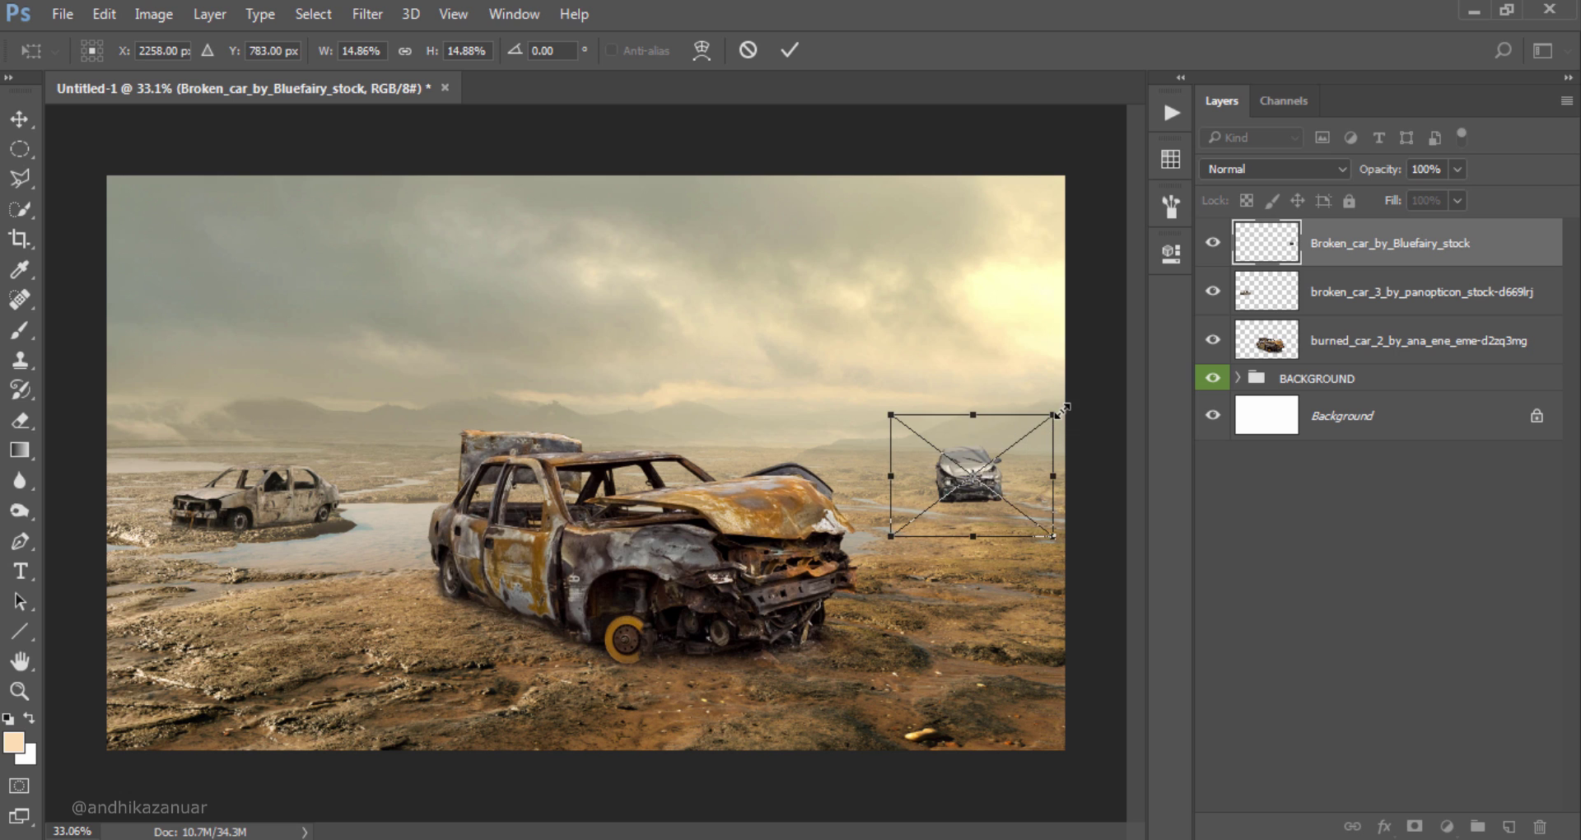
drag(1062, 408, 1037, 423)
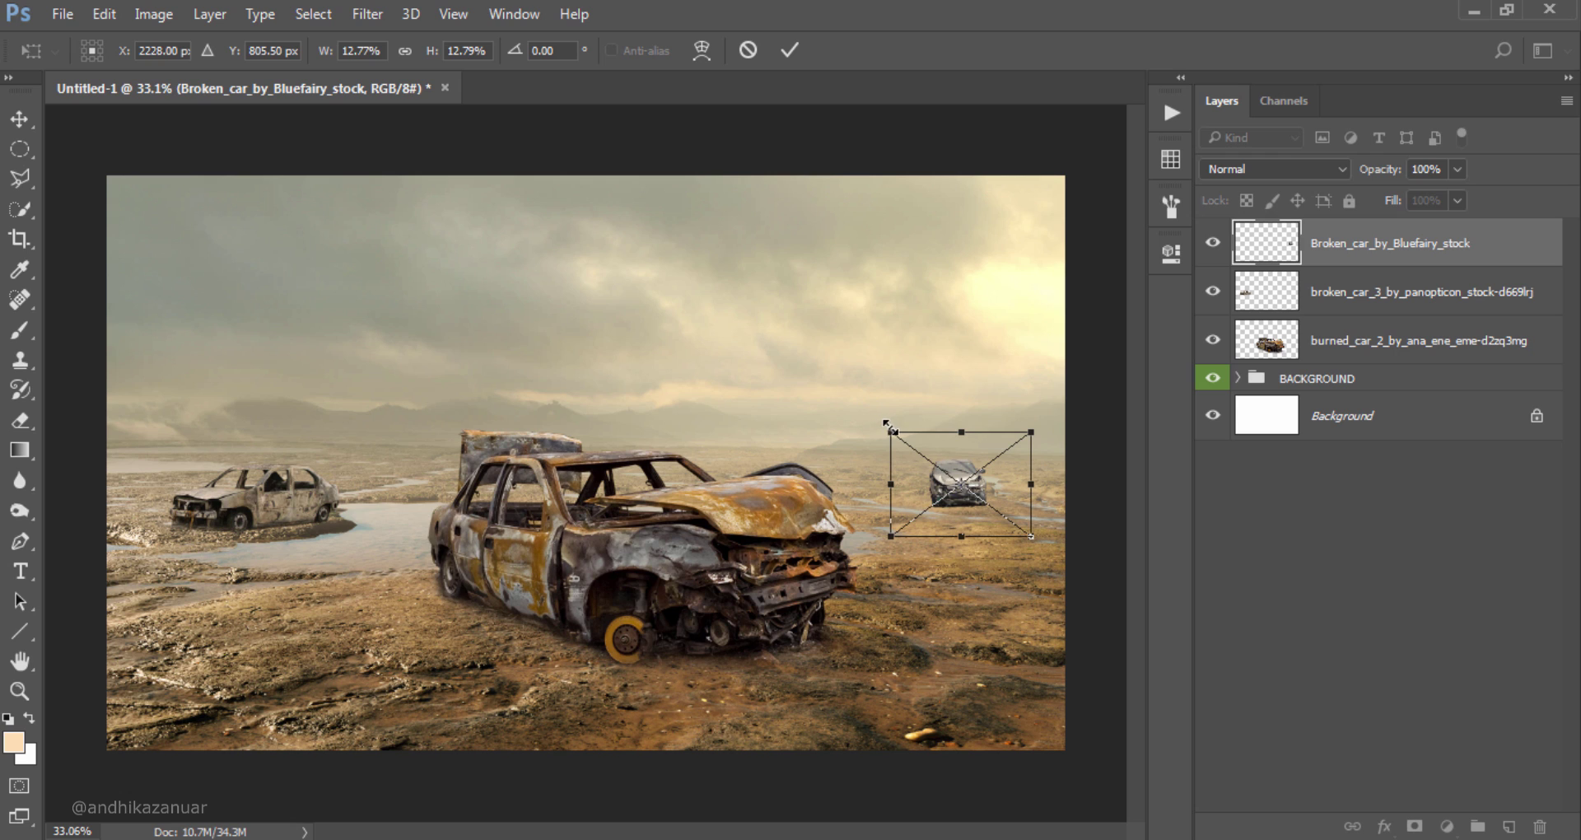
drag(887, 425, 881, 421)
click(789, 51)
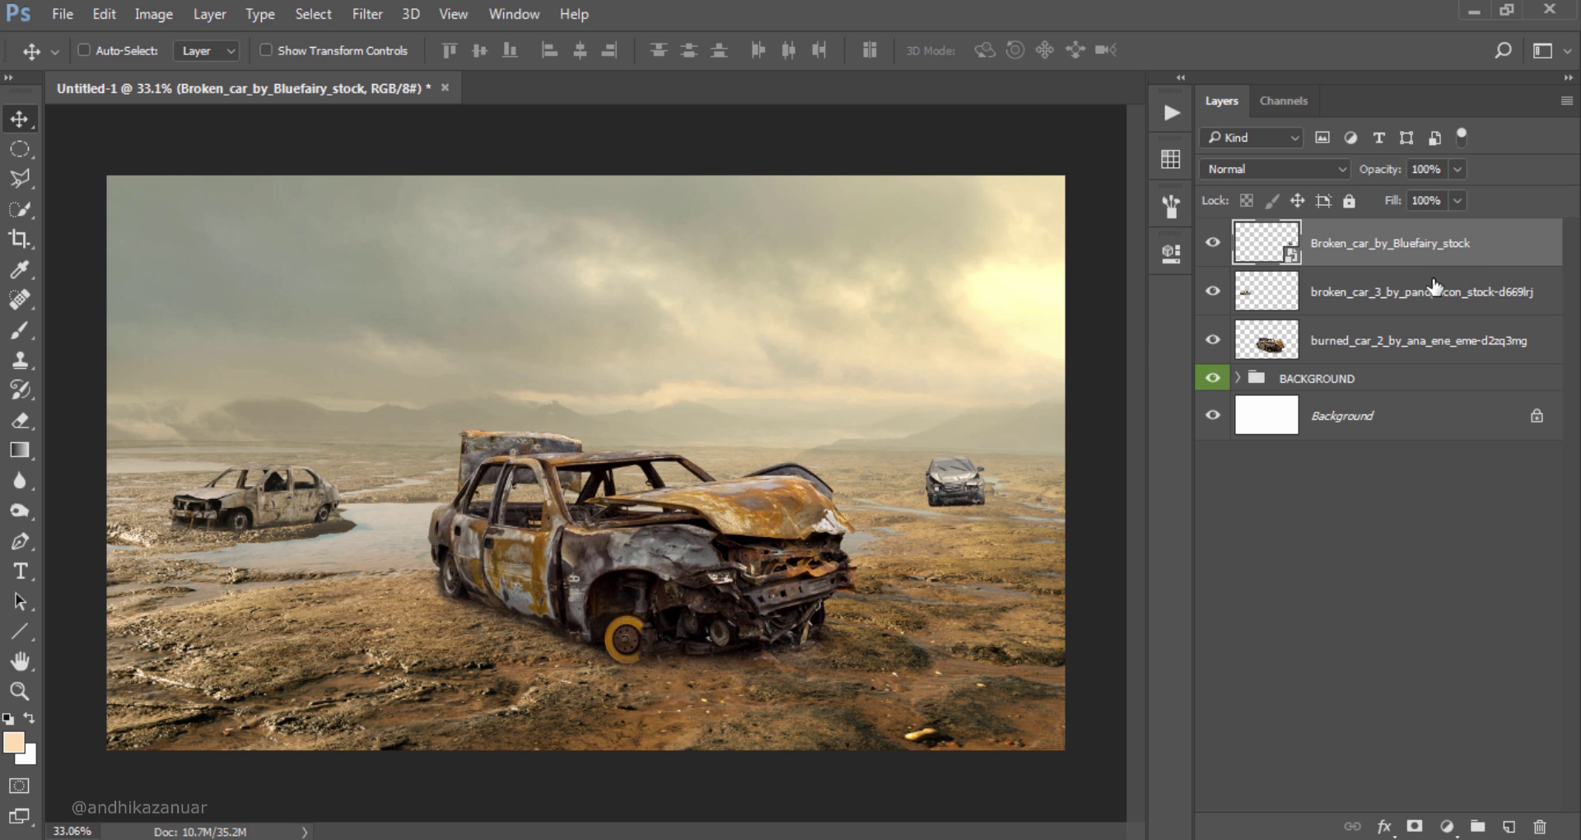
Step: Rasterize the Bluefairy car layer and color-balance it: midtones −11 yellow, highlights +12 red, −8 yellow
right_click(1448, 248)
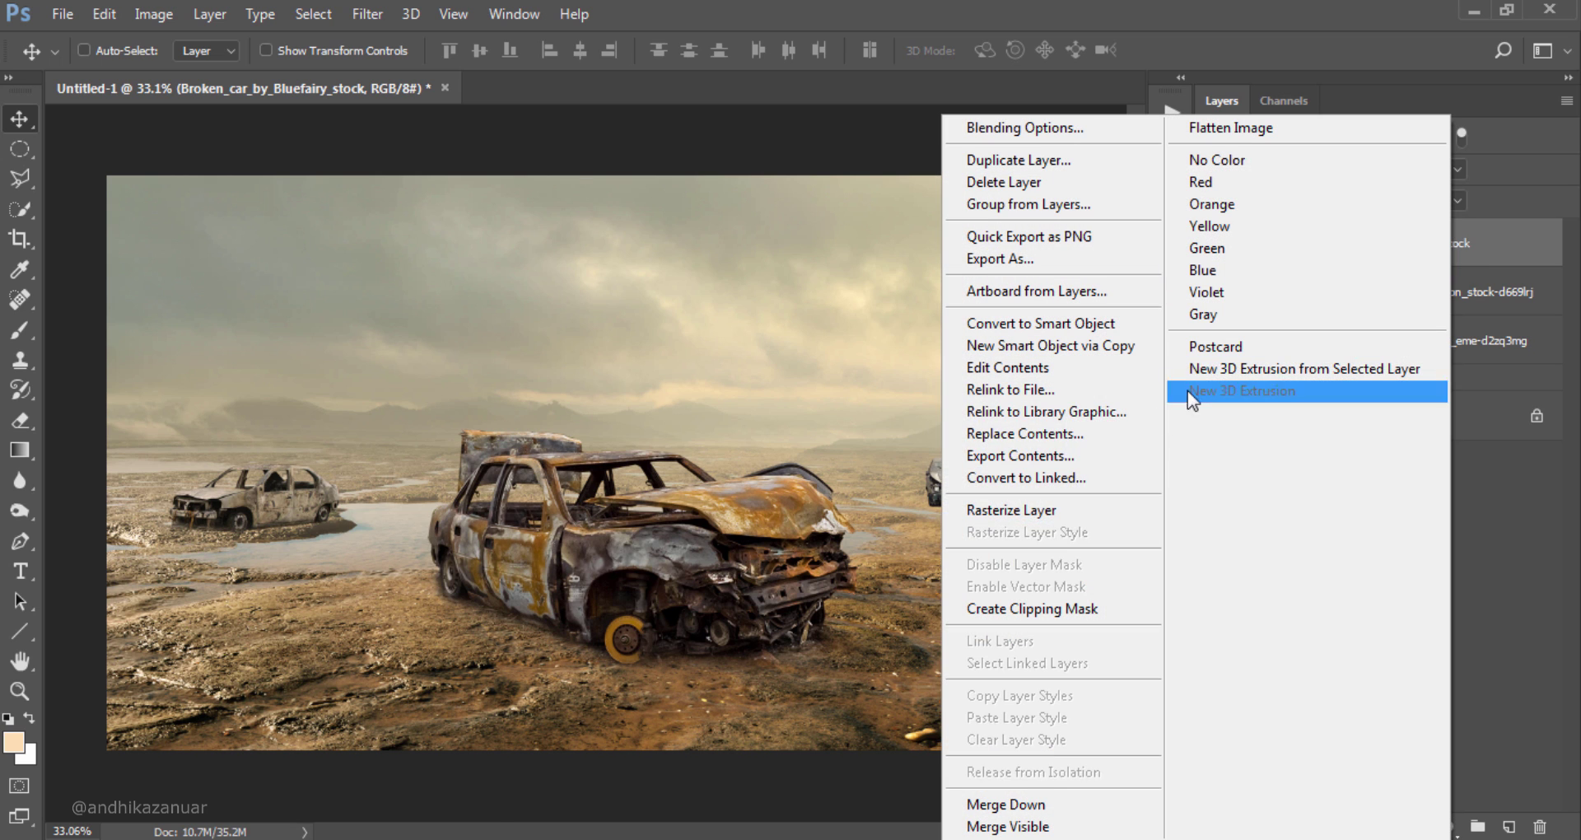
click(1080, 504)
key(ctrl+b)
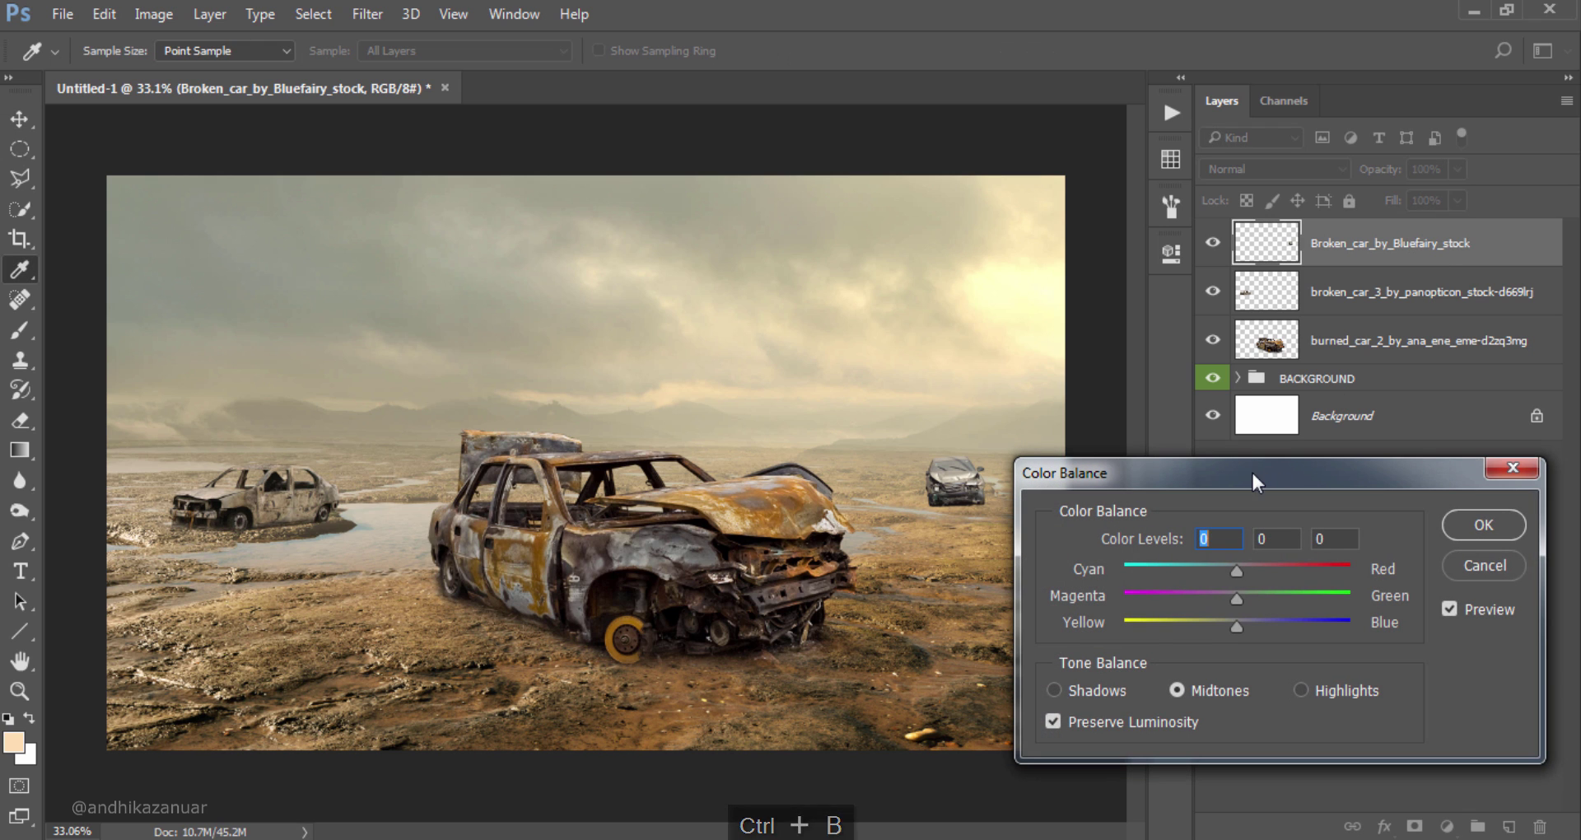
drag(1250, 474, 1253, 470)
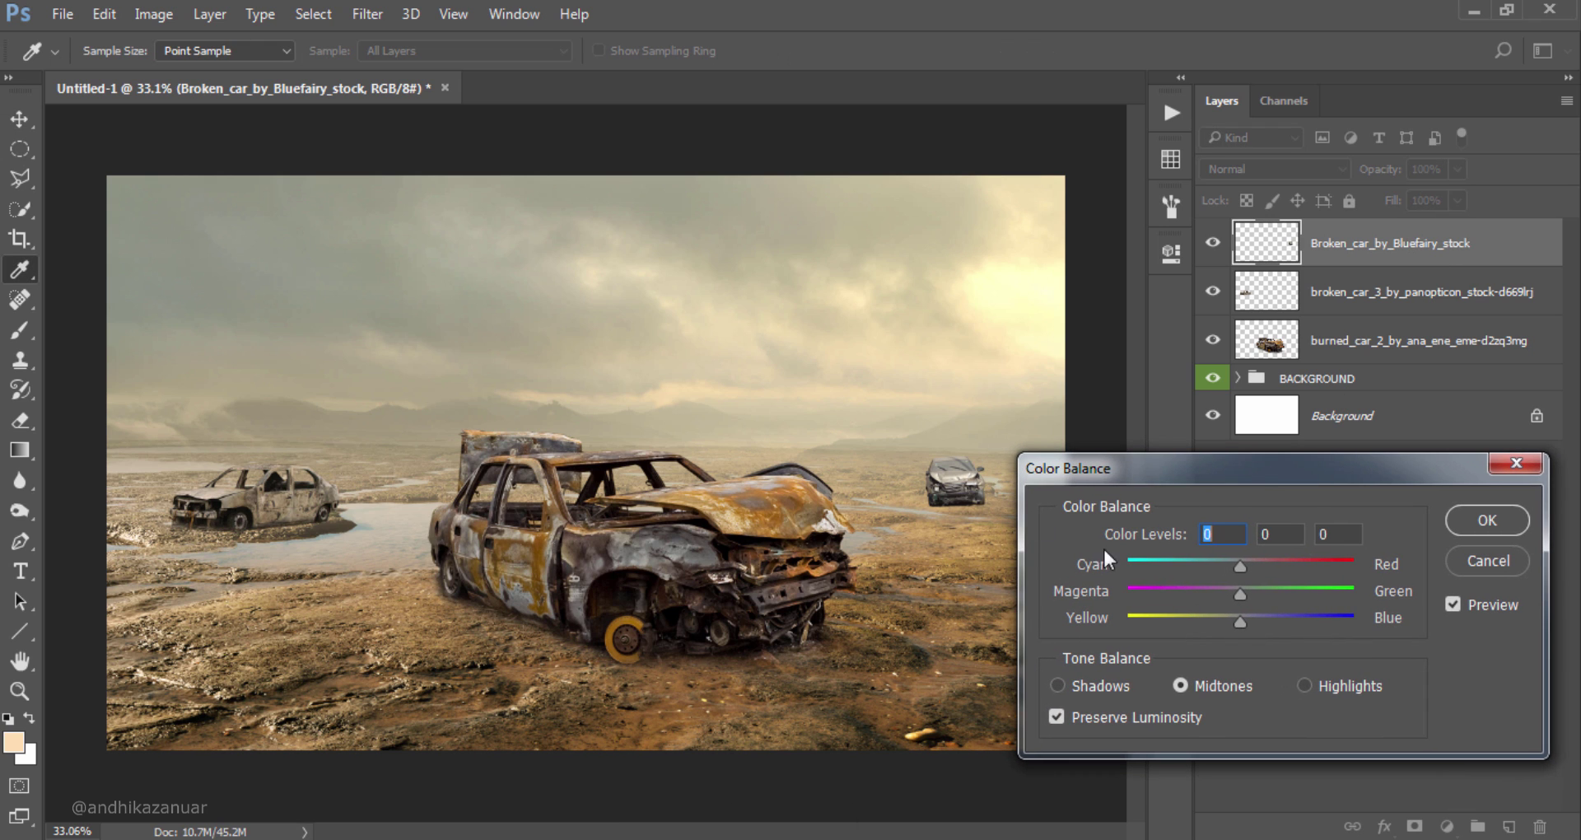
drag(1242, 620, 1222, 617)
click(1313, 685)
drag(1255, 560, 1257, 565)
drag(1244, 616, 1232, 619)
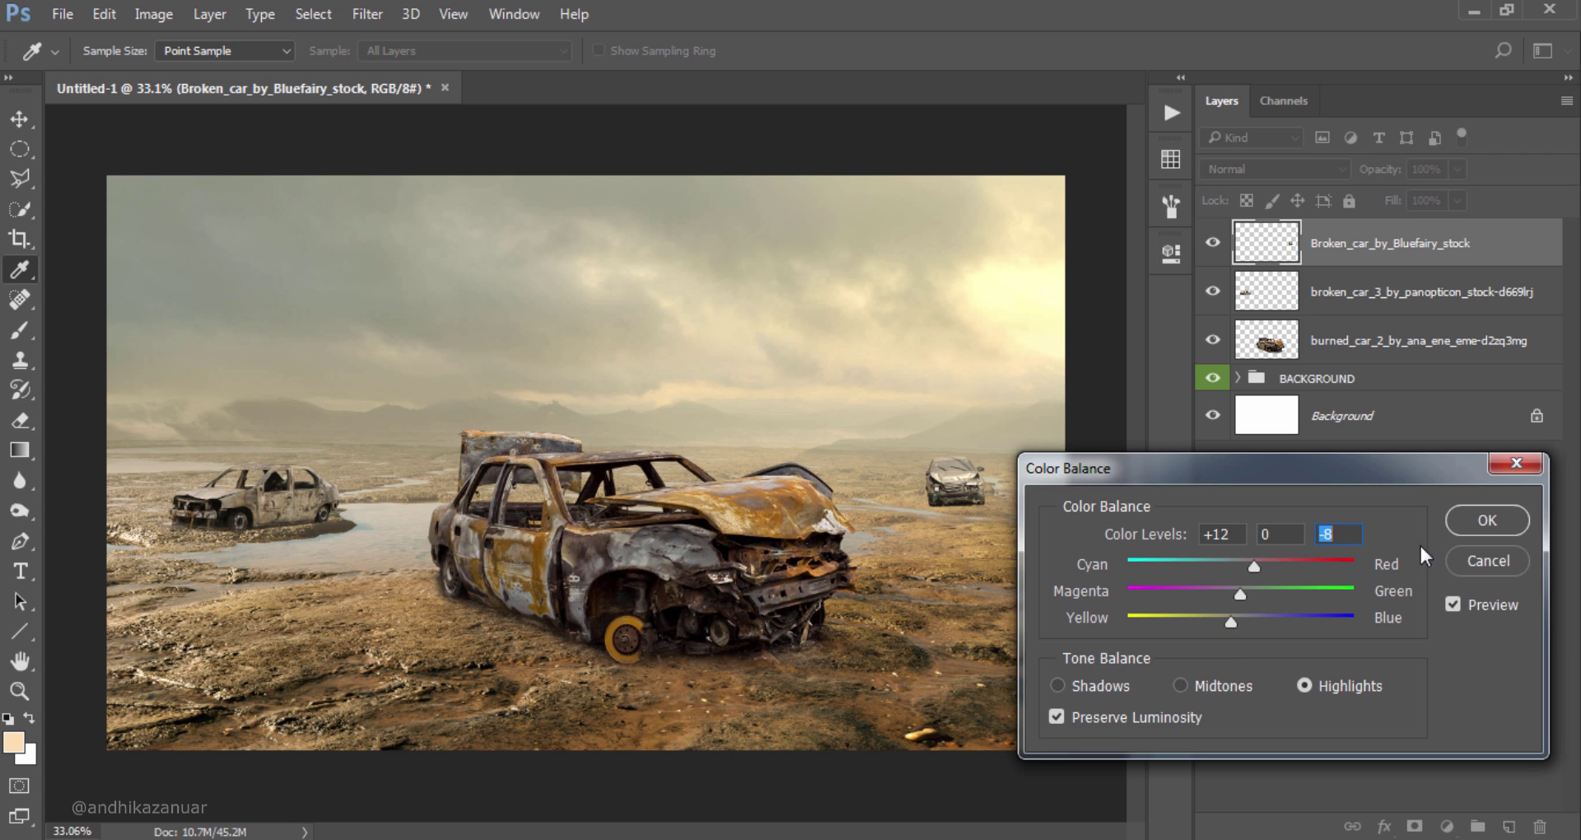
click(1472, 527)
key(v)
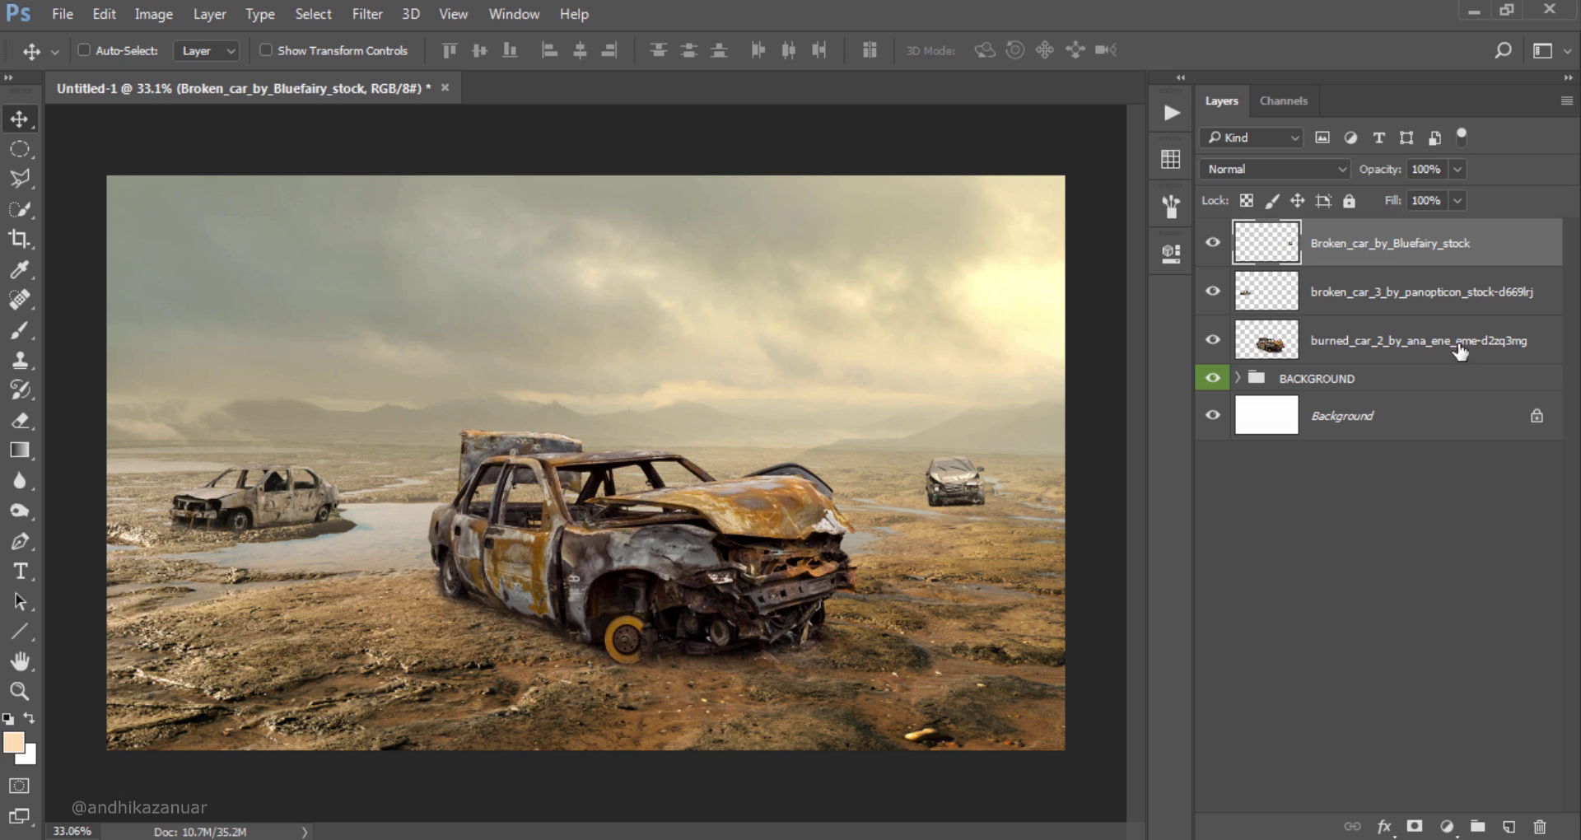
Step: Group the three car layers into a red-labelled group named CARS
key(shift)
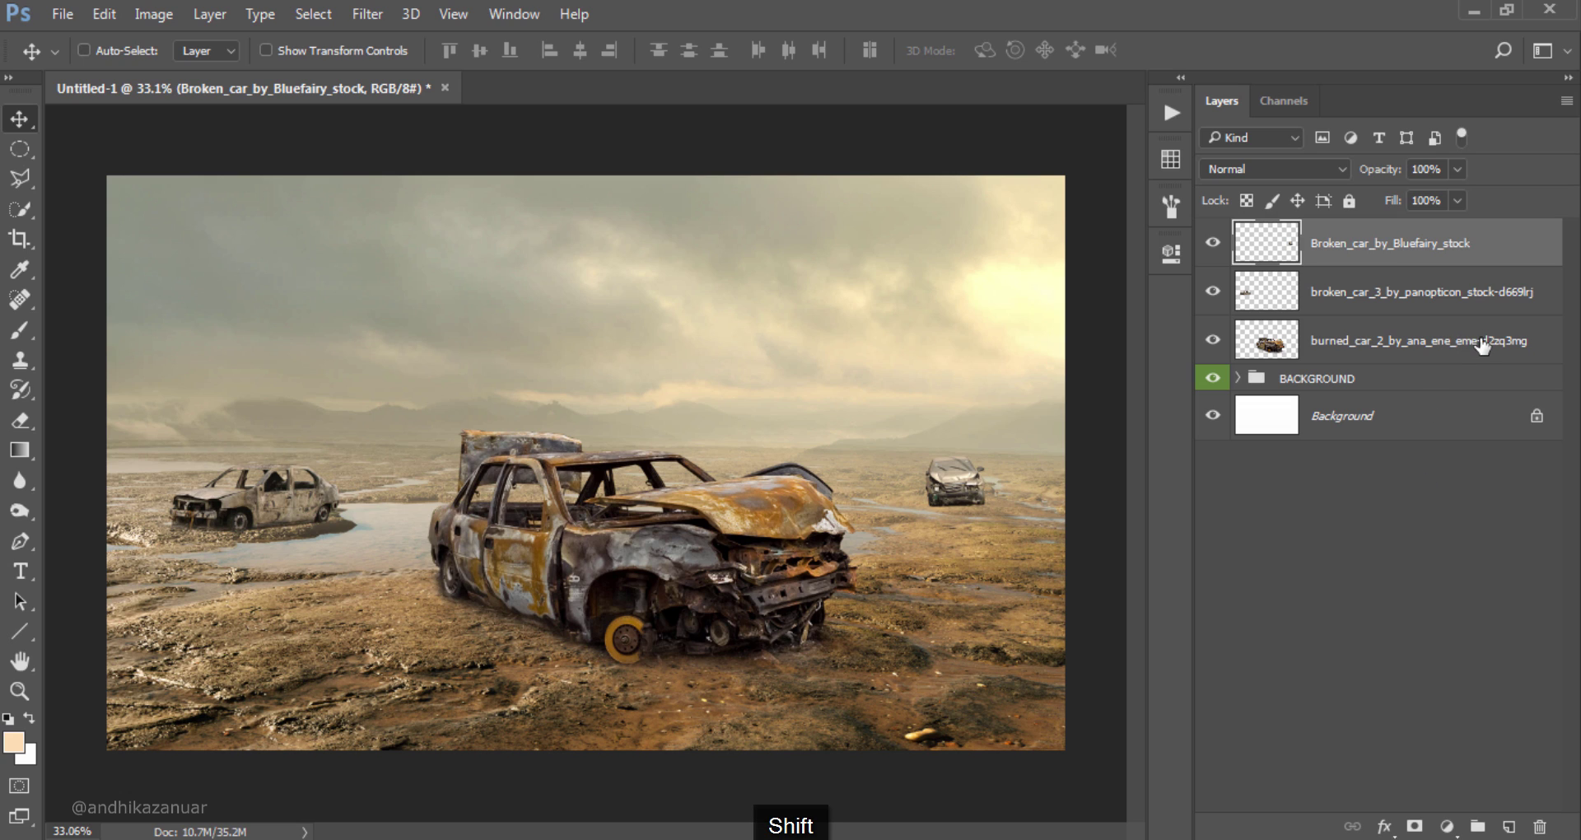
shift+click(1484, 345)
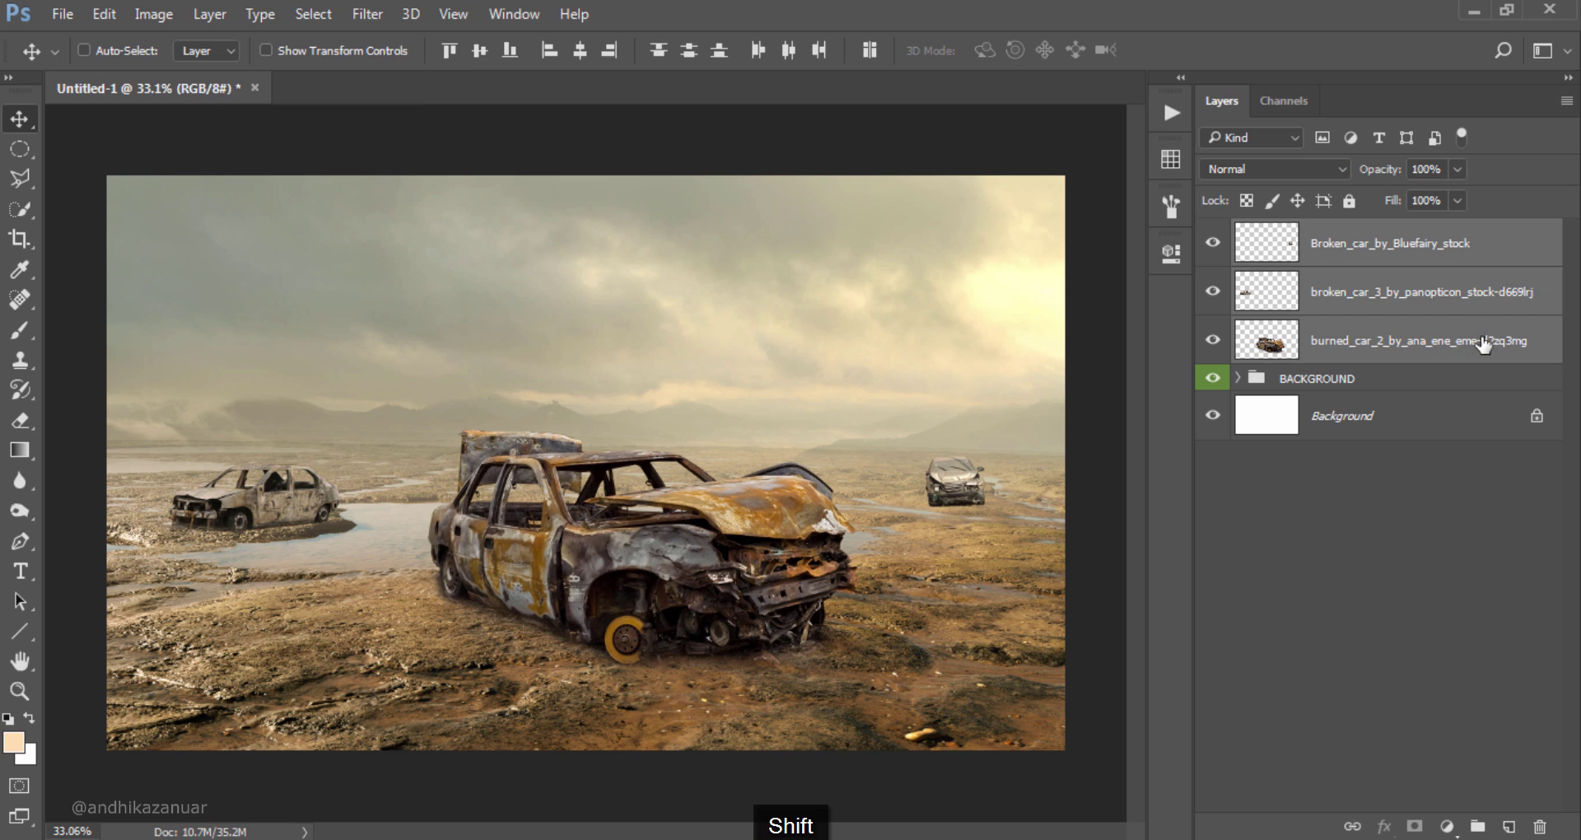
right_click(1533, 347)
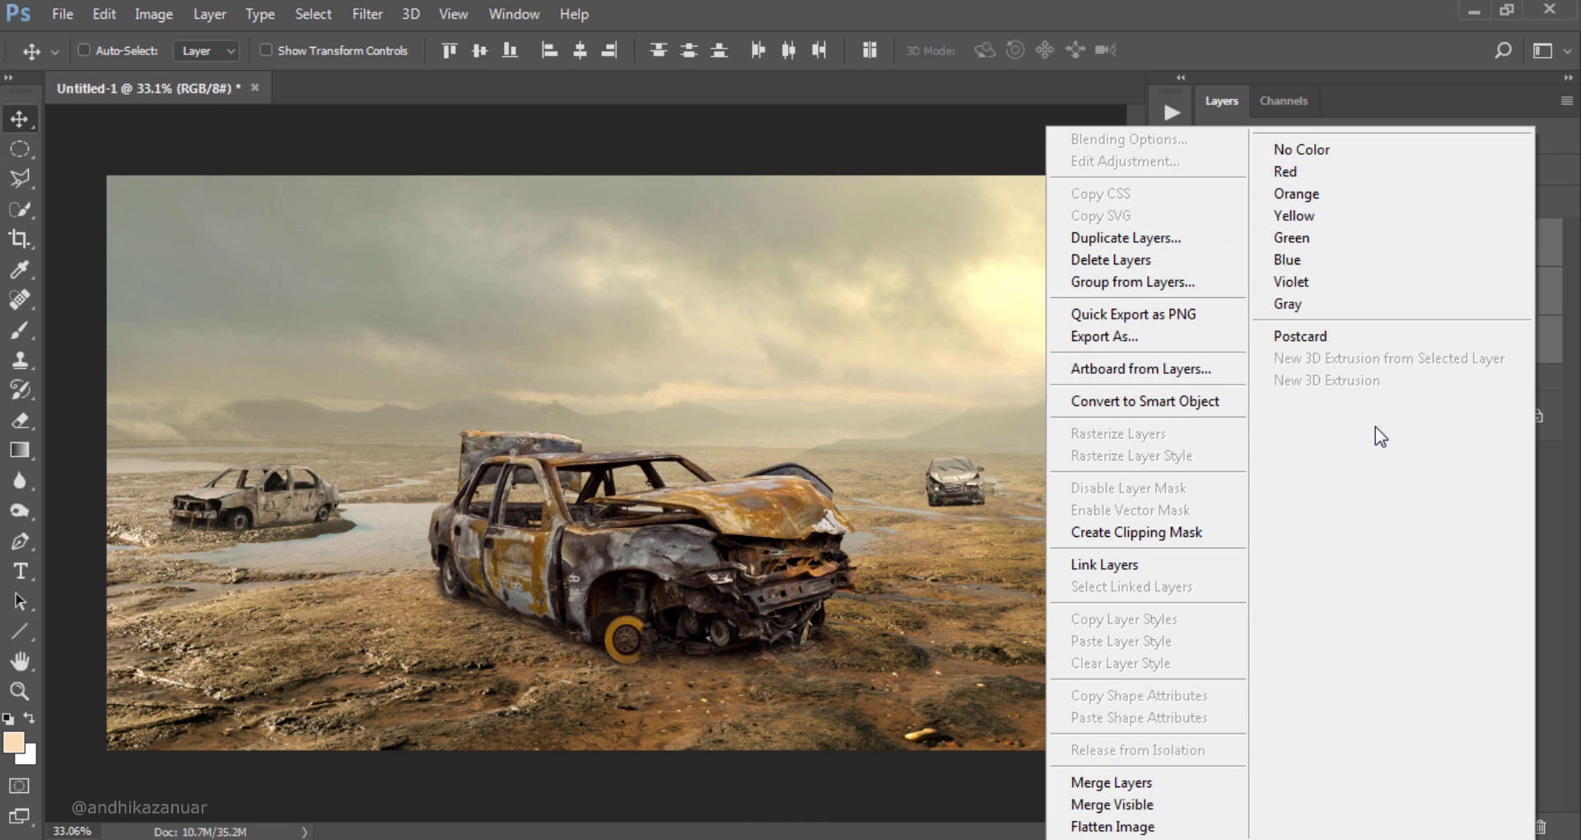
click(1218, 282)
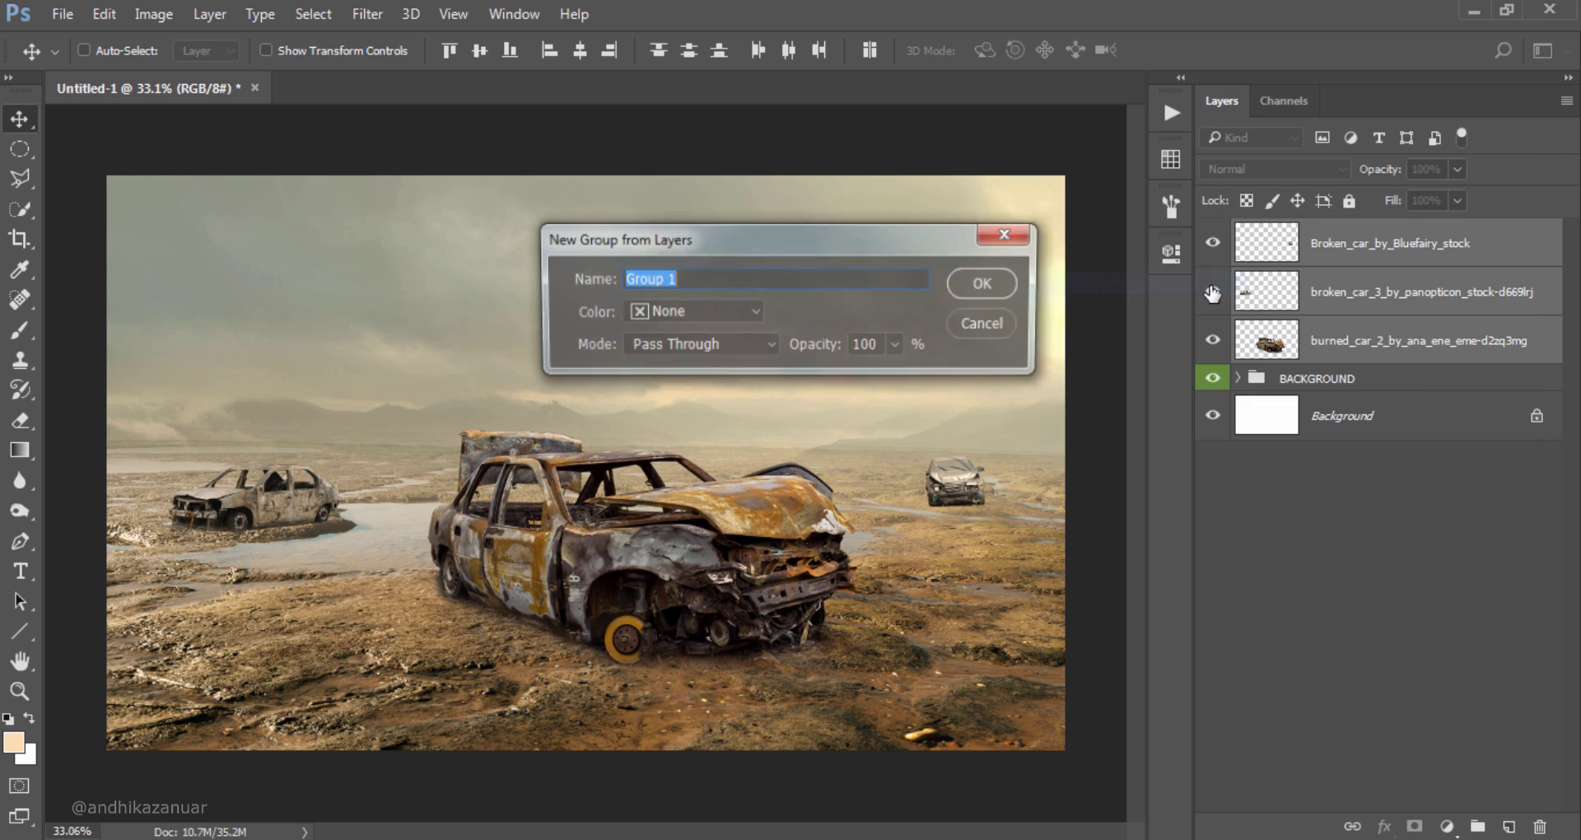
text(CARS)
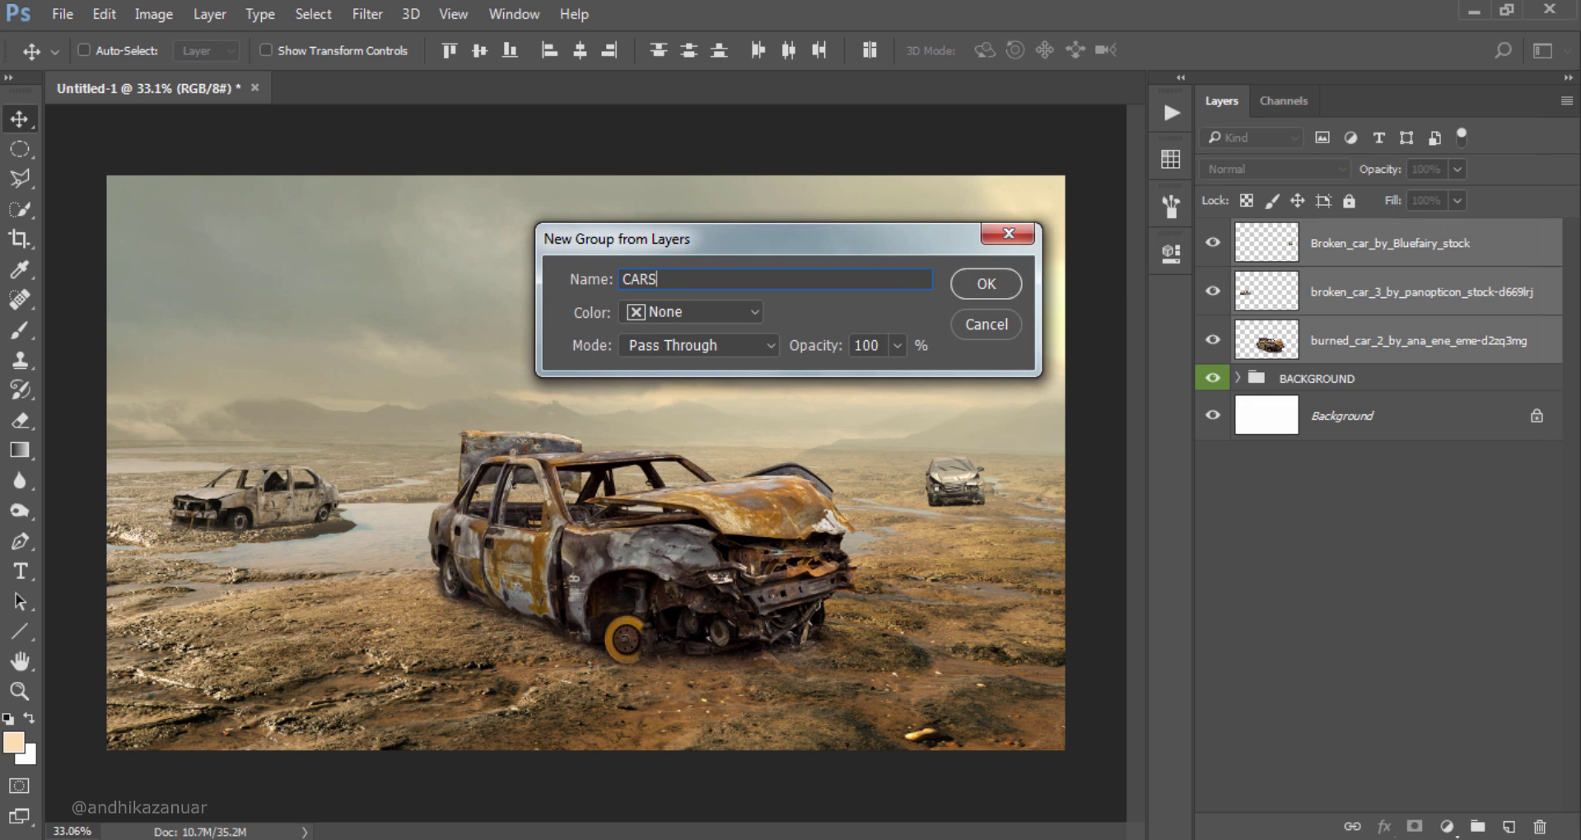
click(713, 311)
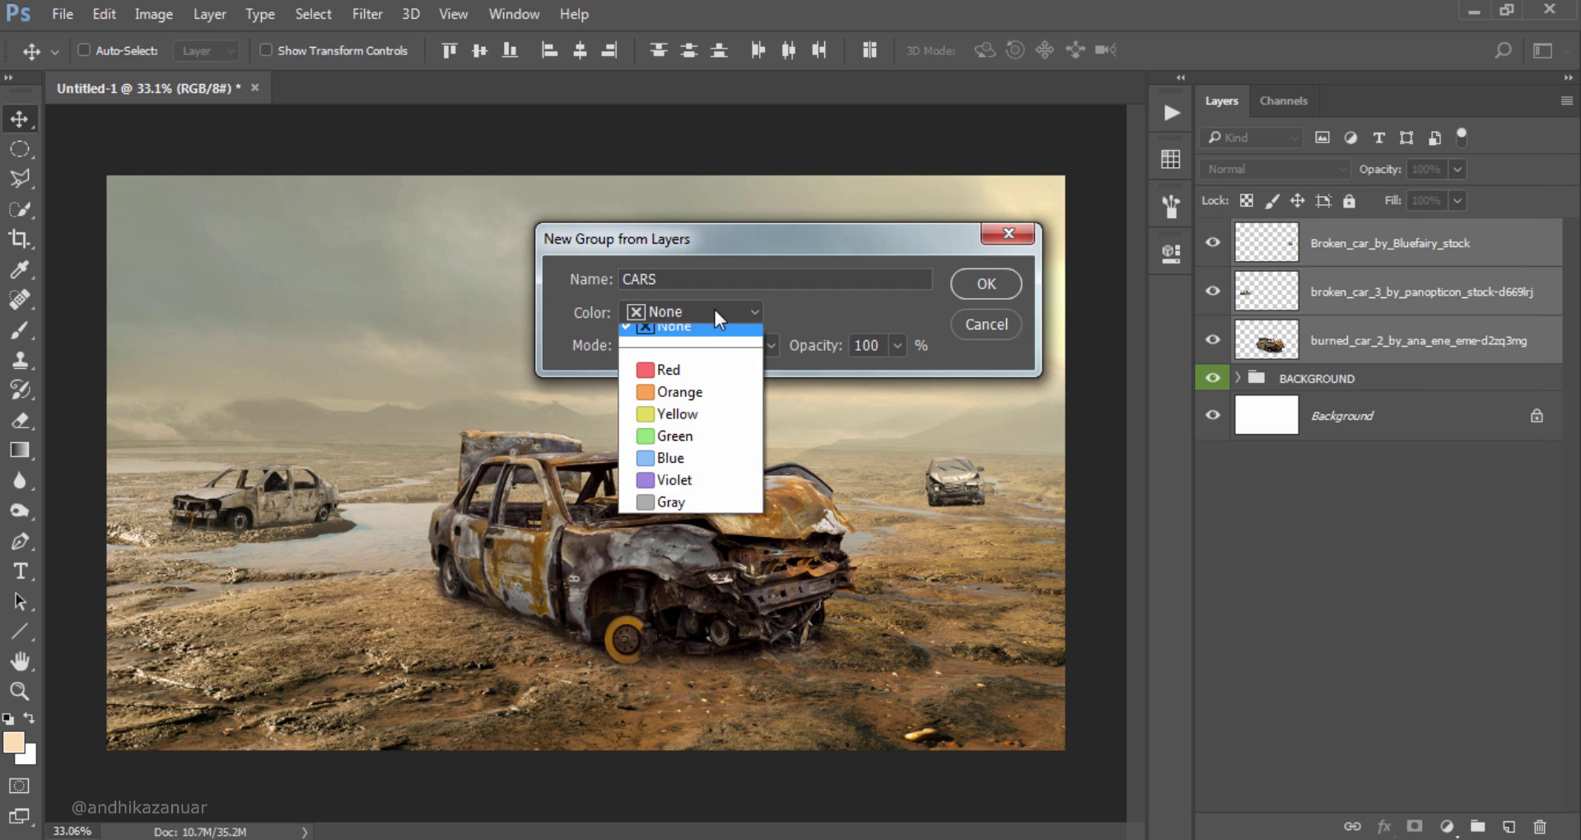
click(707, 381)
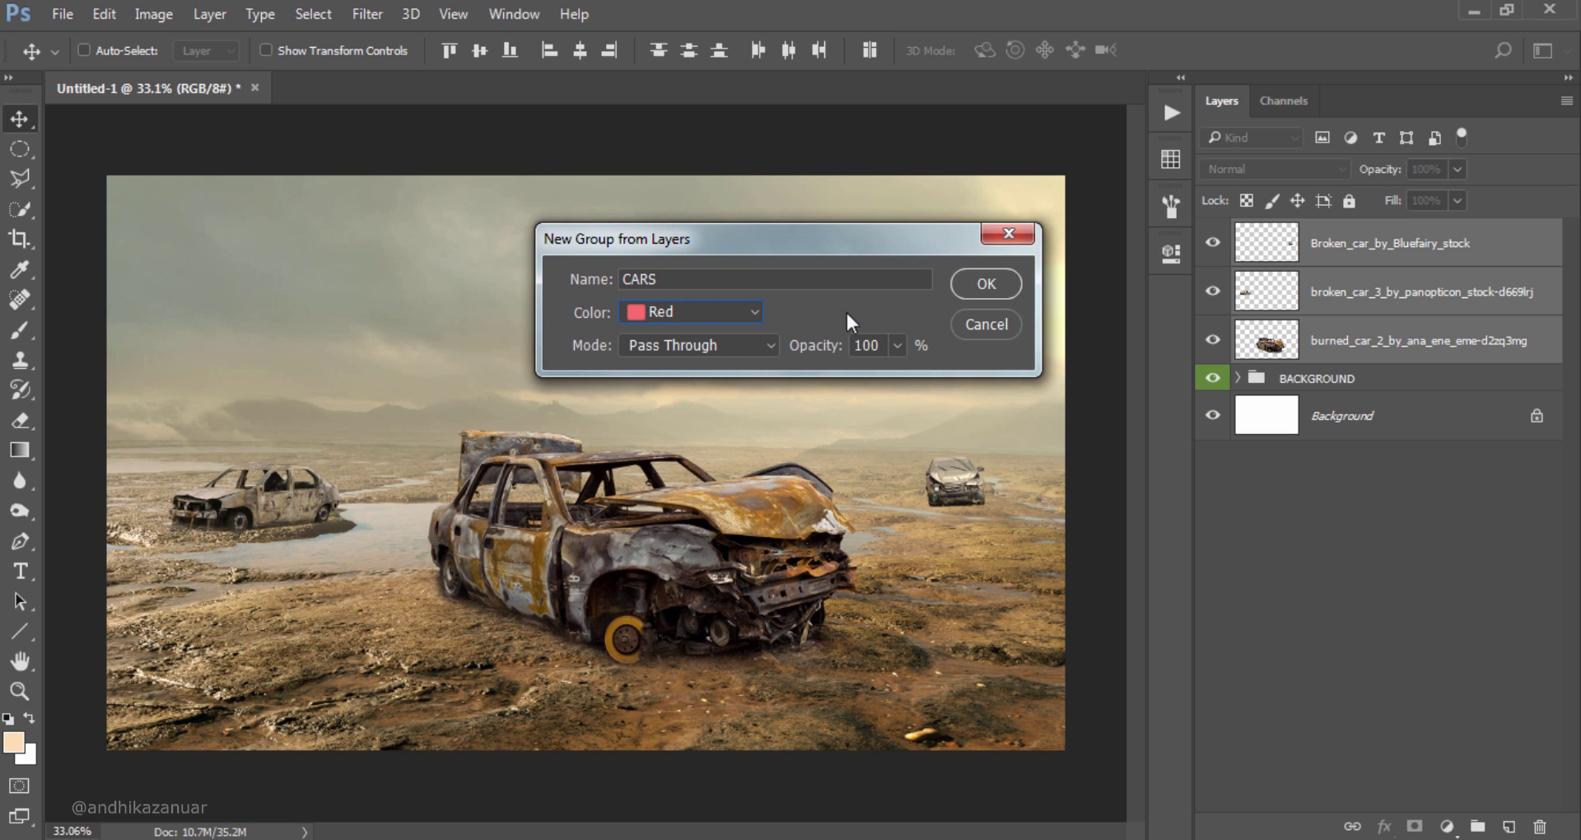
click(975, 283)
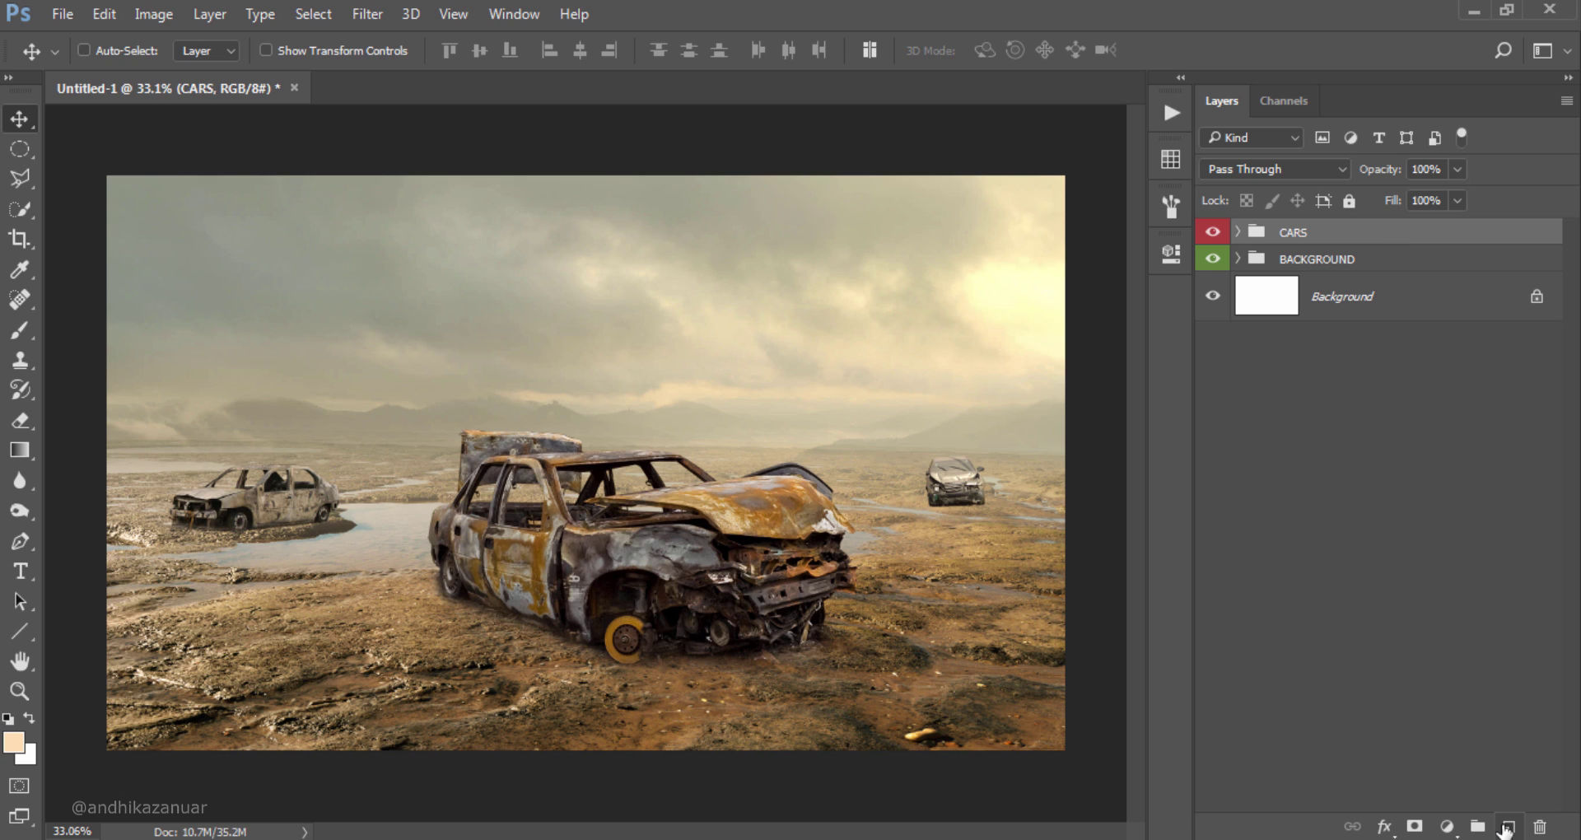
Step: Add a new layer named 'shadow highlight', clipped to CARS, in Overlay blend mode
click(1508, 826)
right_click(1372, 247)
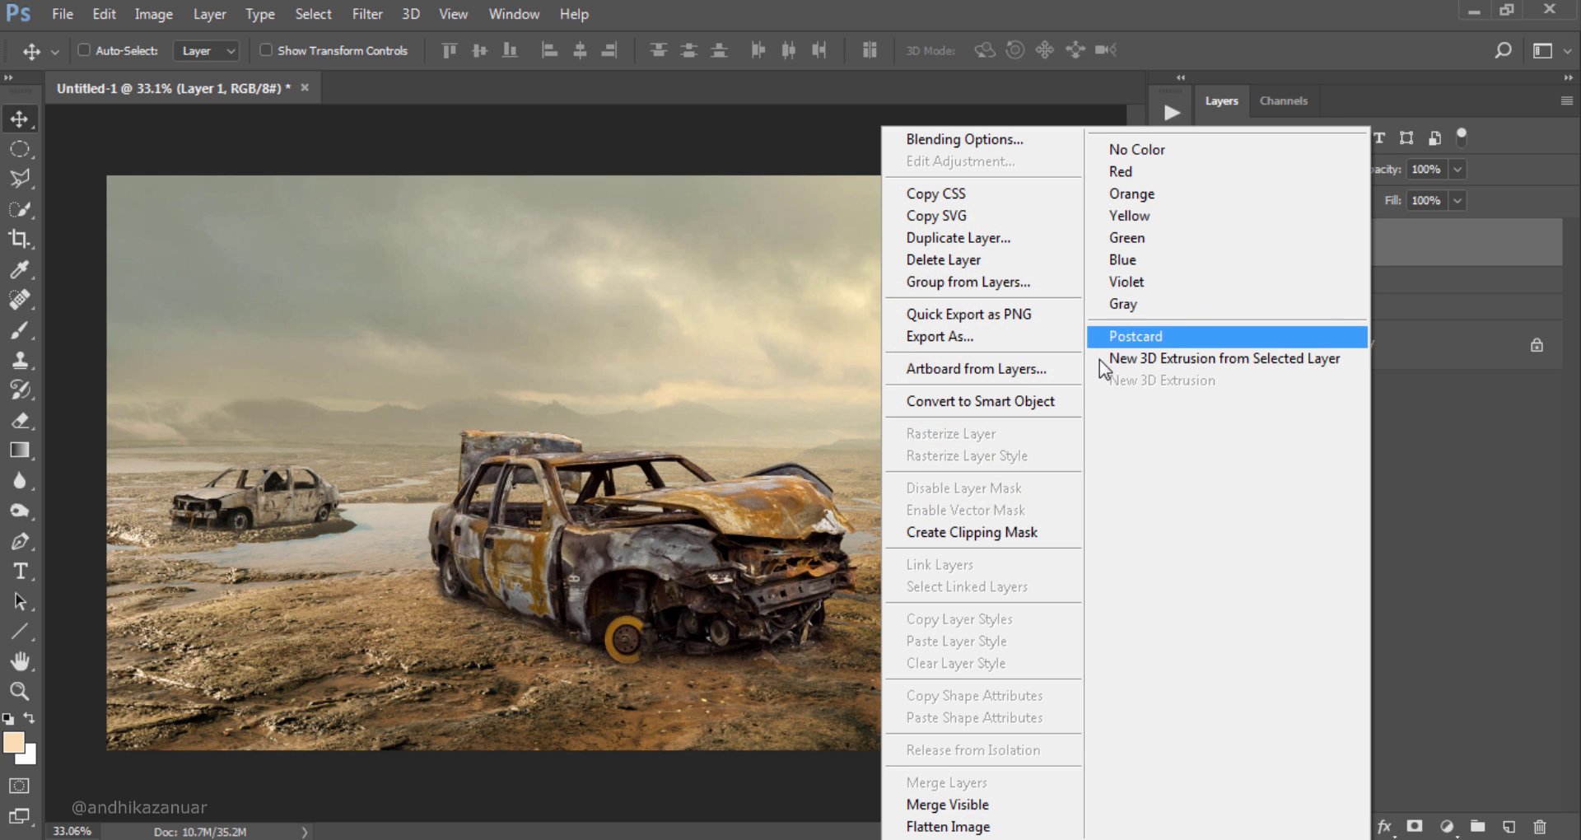
click(1000, 540)
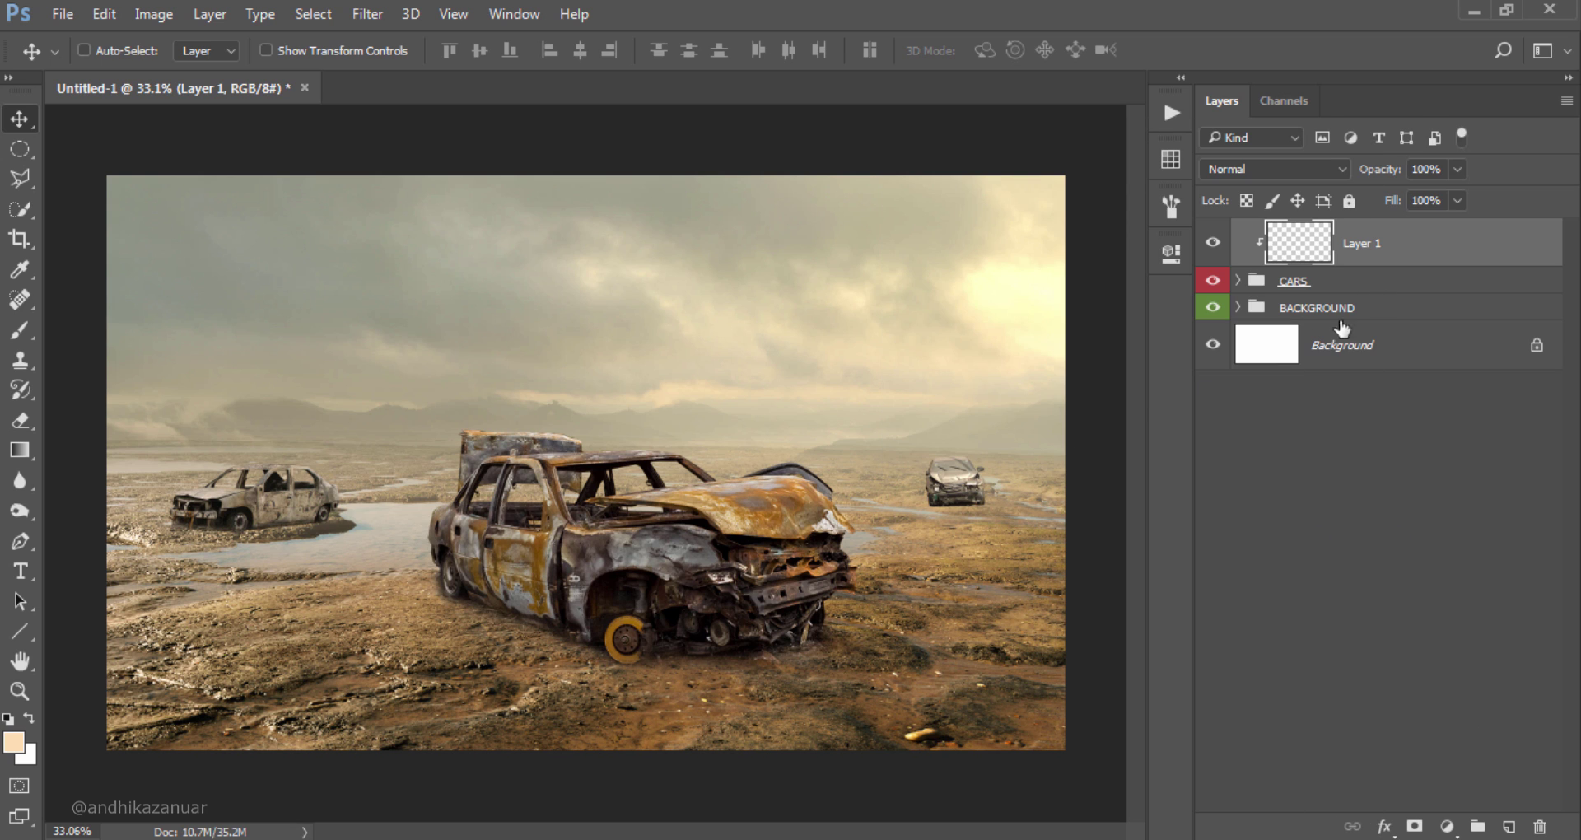
double_click(1362, 244)
text(shadow highlight)
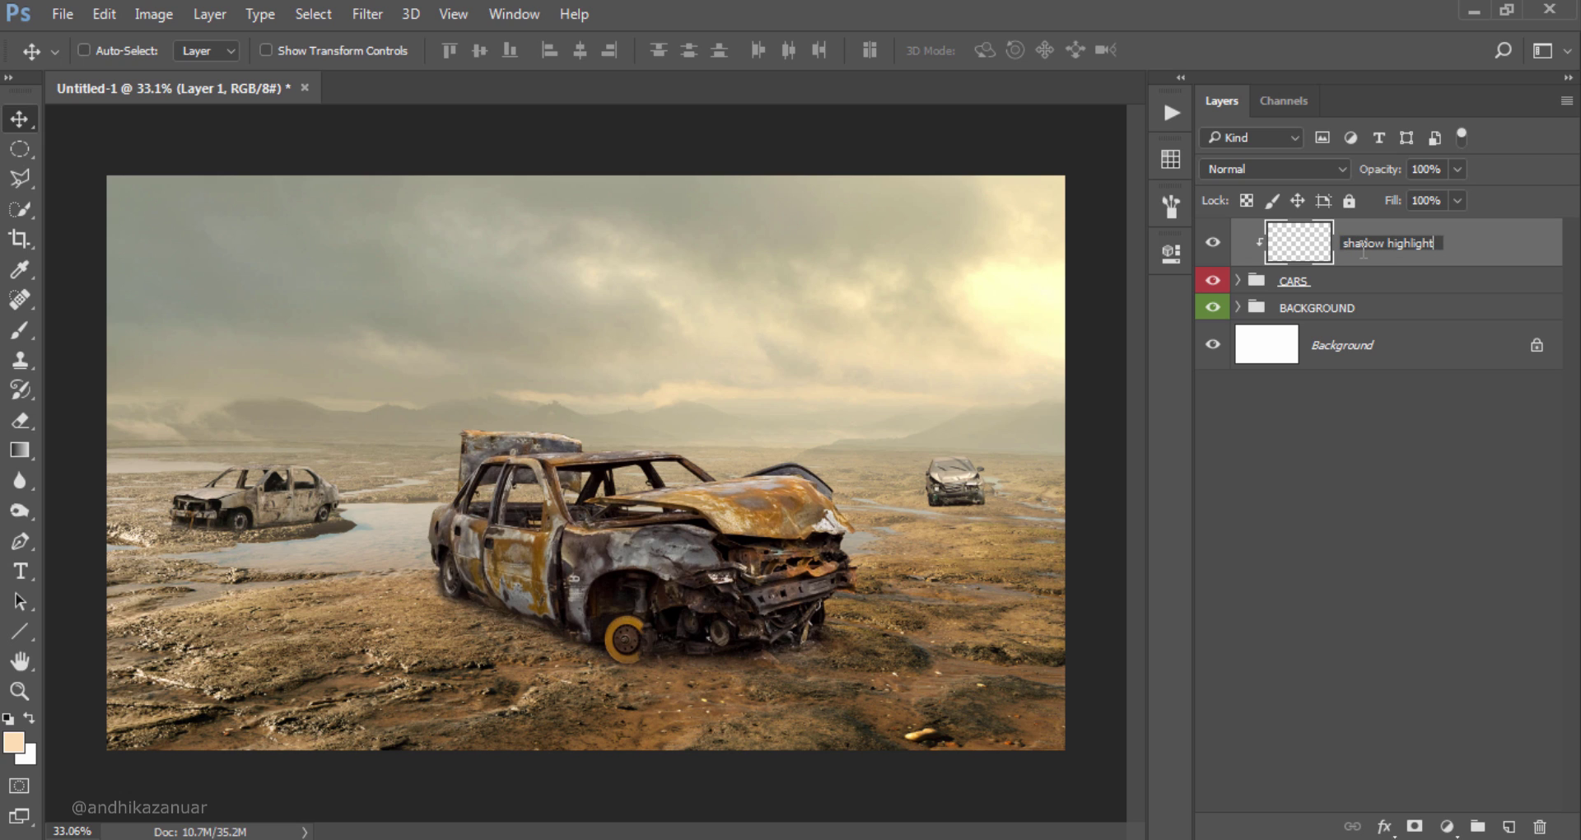
click(1486, 244)
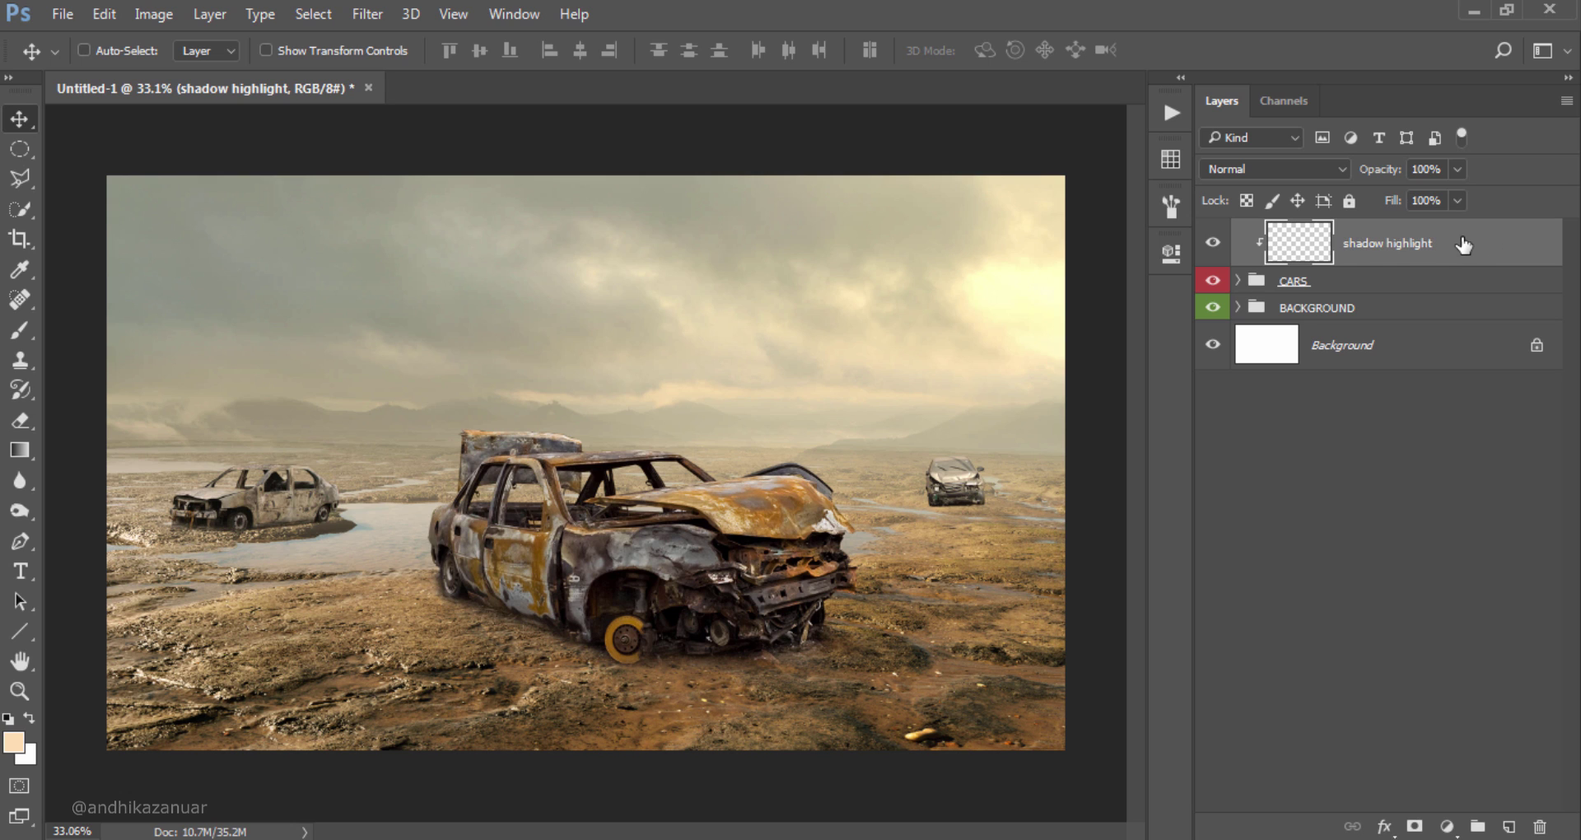
click(1282, 170)
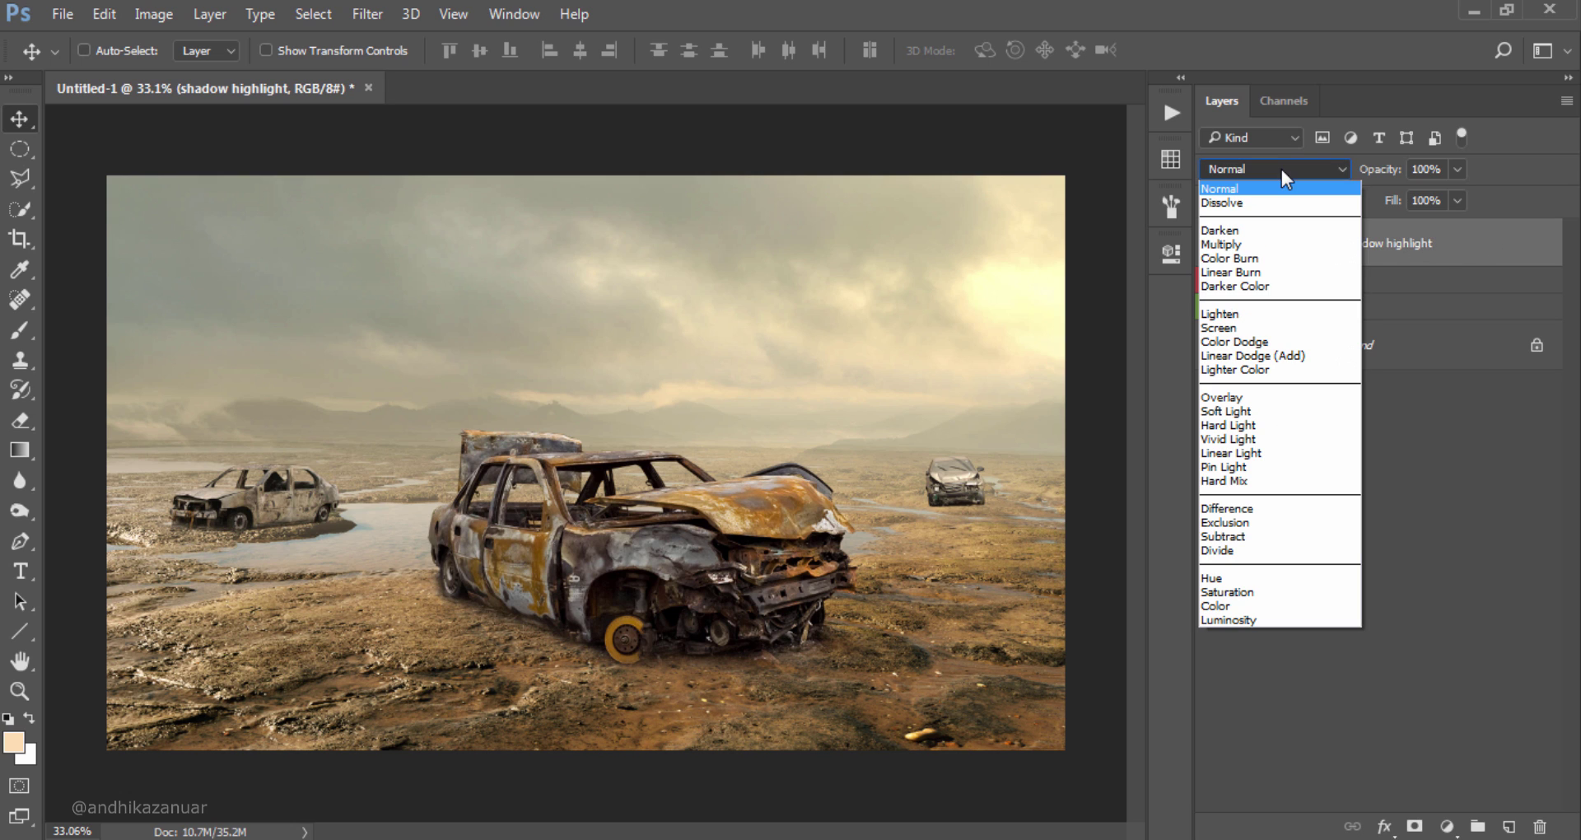
click(1264, 397)
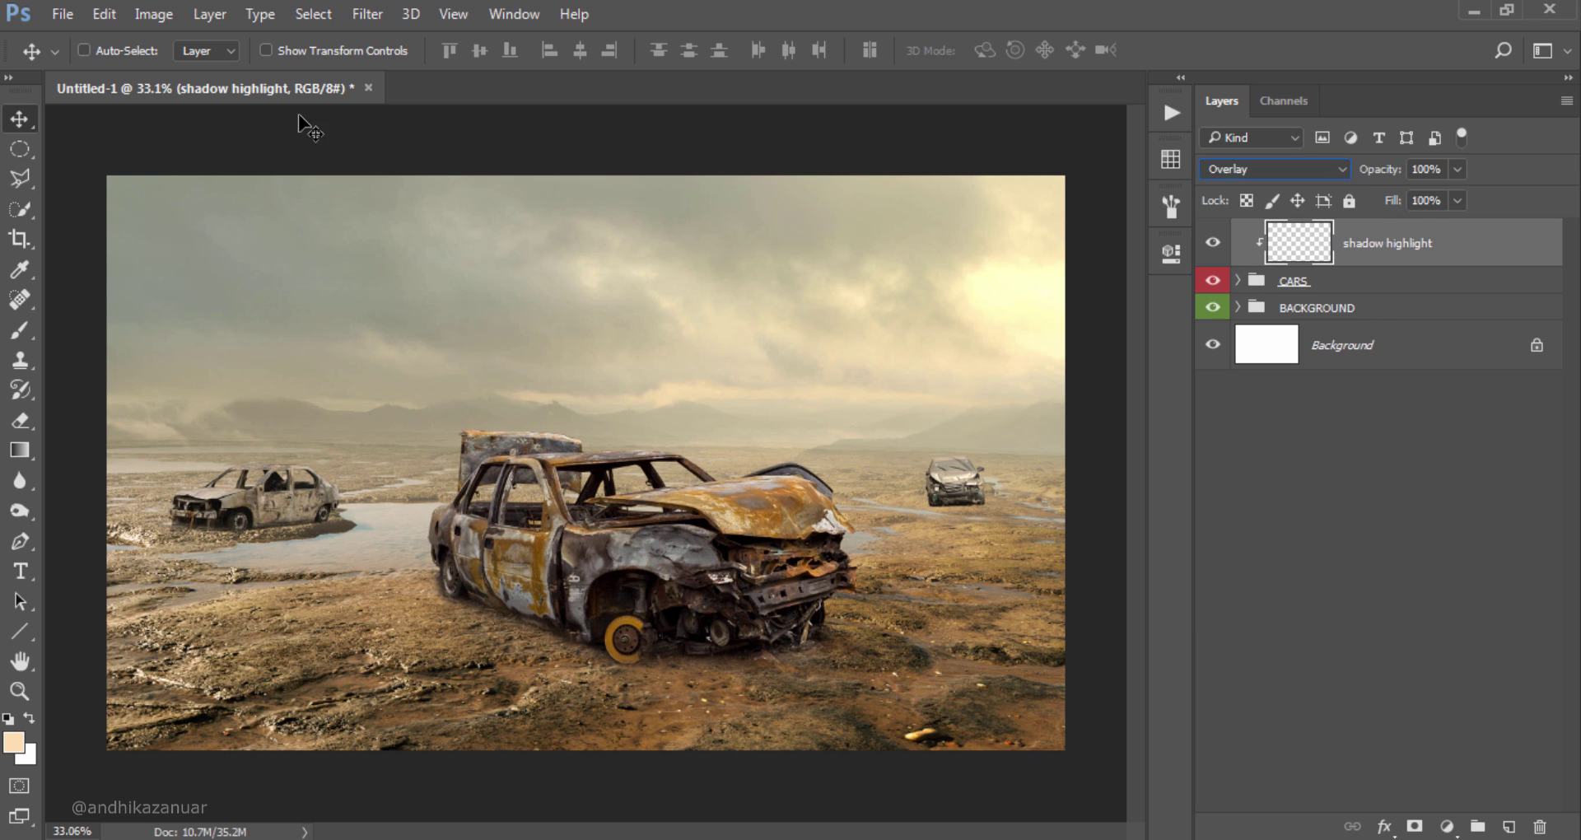
Step: Fill the shadow highlight layer with 50% Gray
click(107, 12)
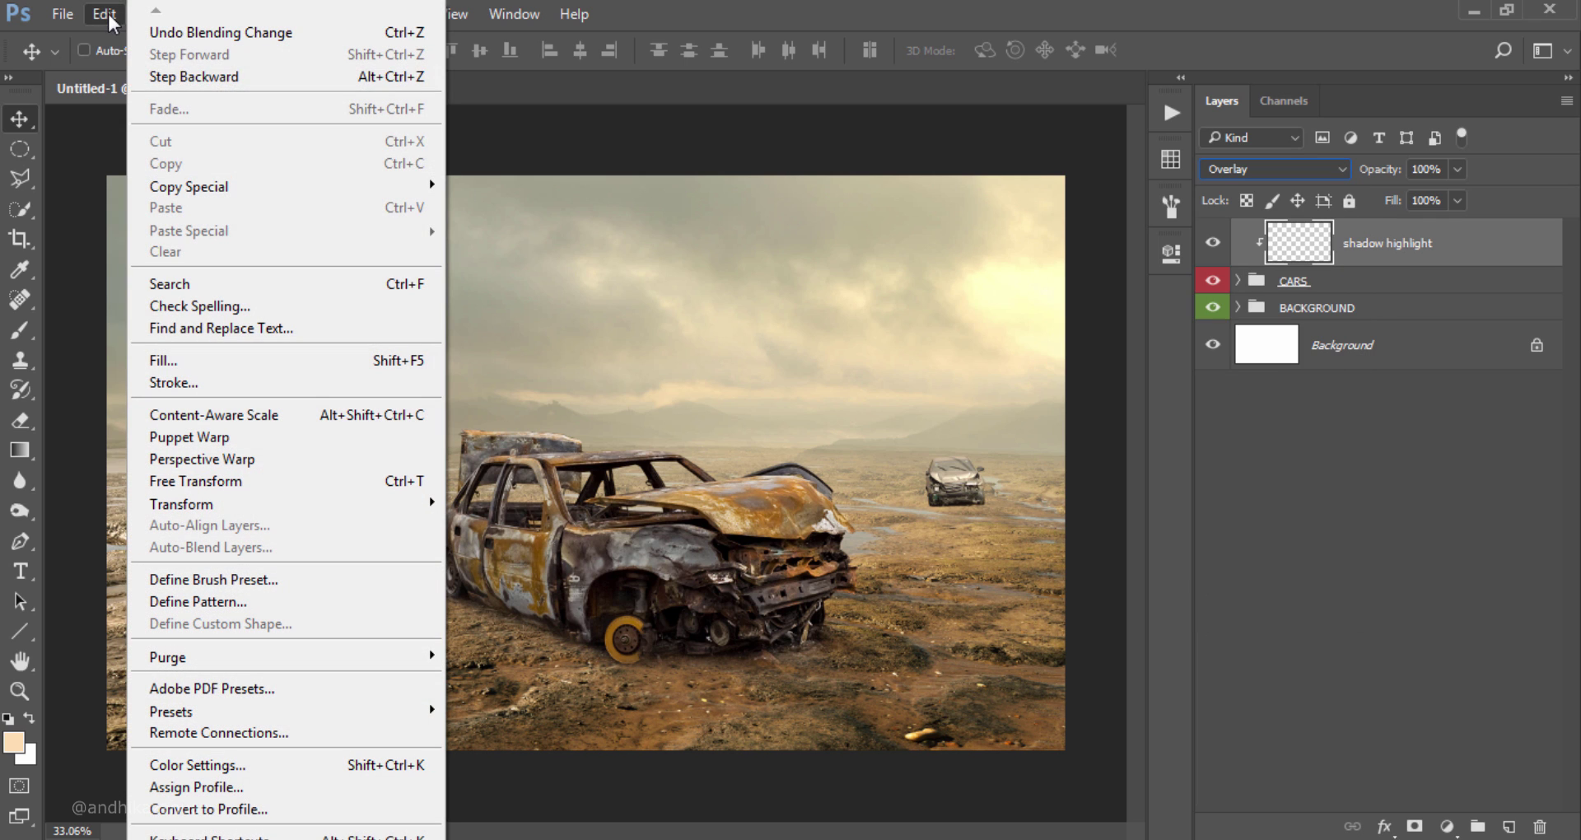
click(280, 360)
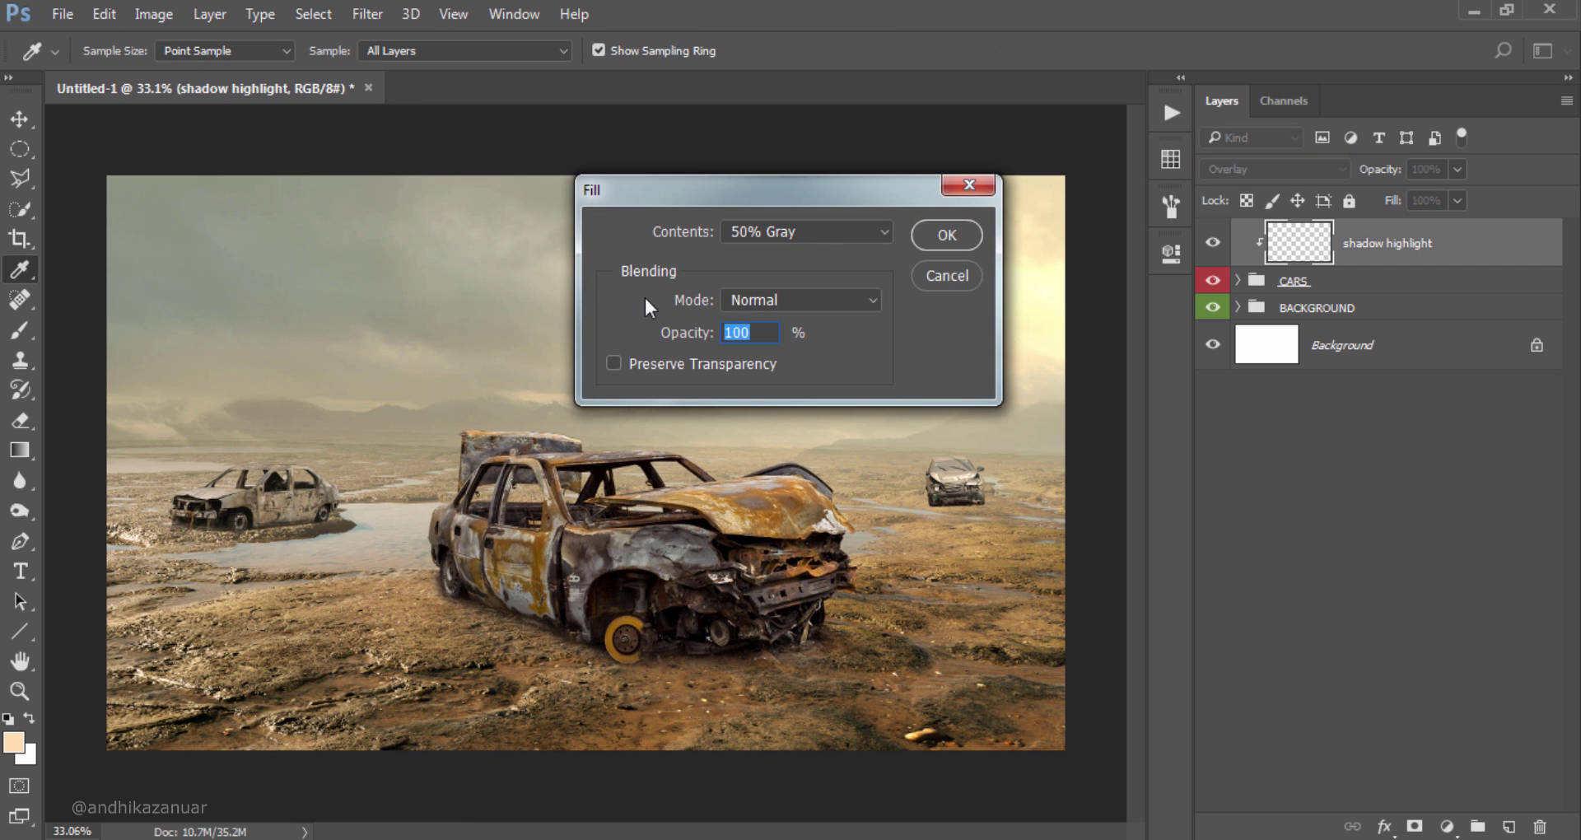
click(828, 235)
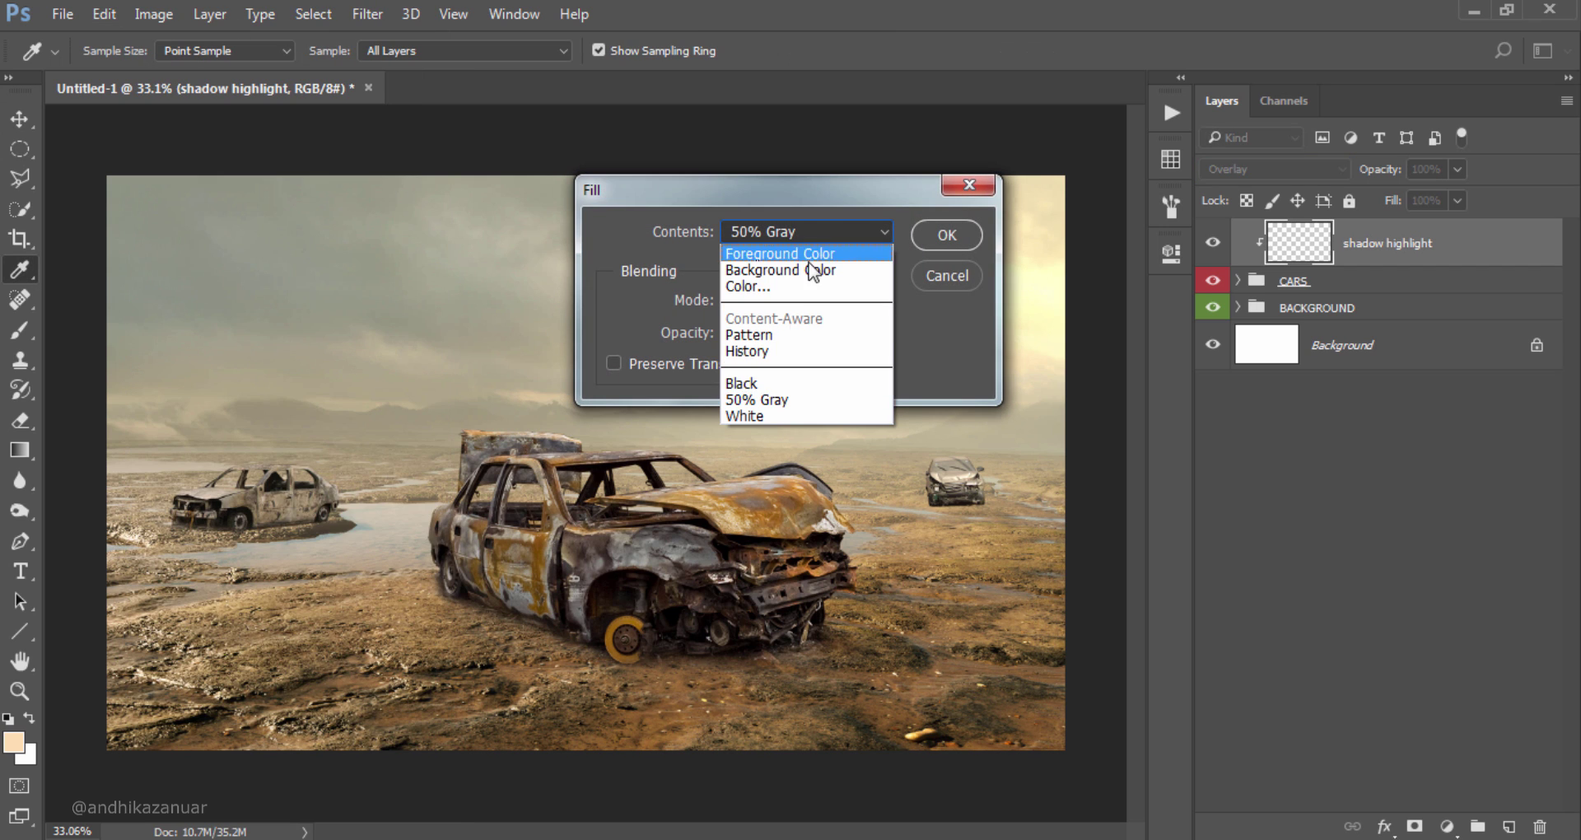
click(828, 401)
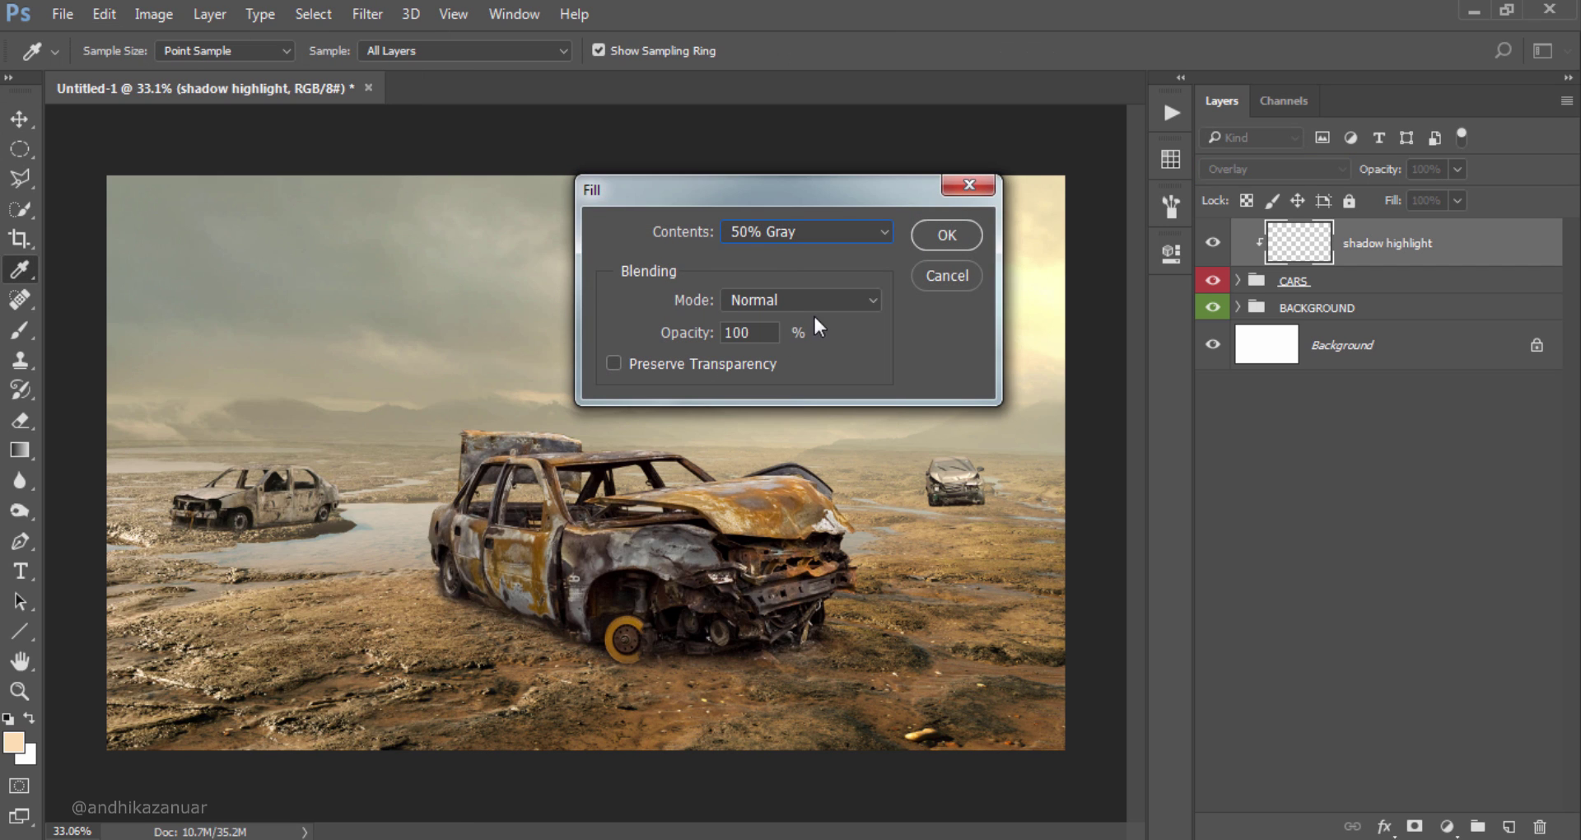
click(947, 235)
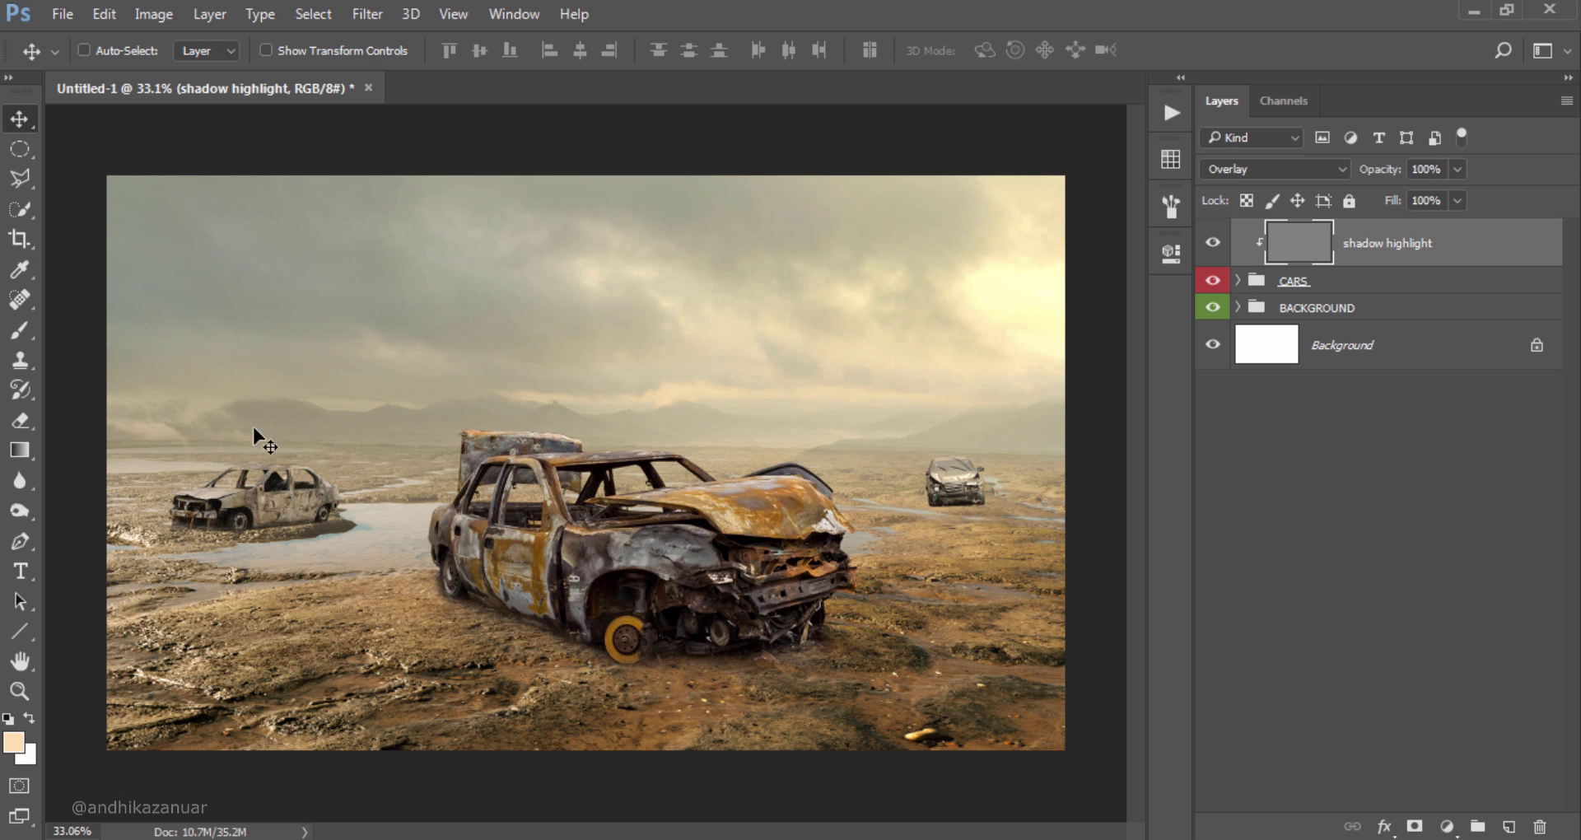
Step: Set up the Dodge Tool for Highlights at 21% exposure with a 250 px brush
click(23, 516)
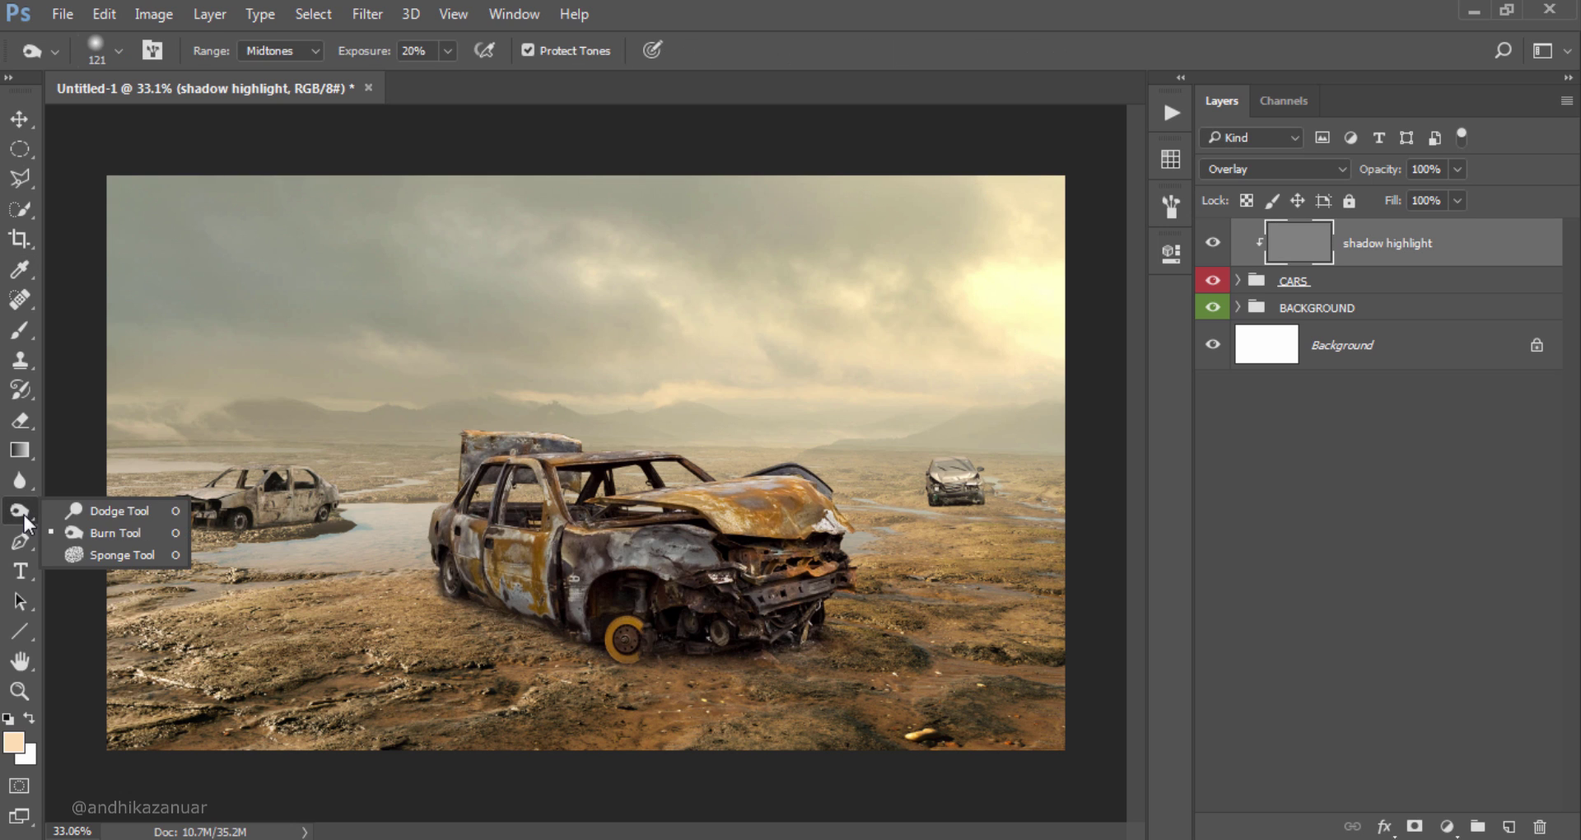
click(109, 510)
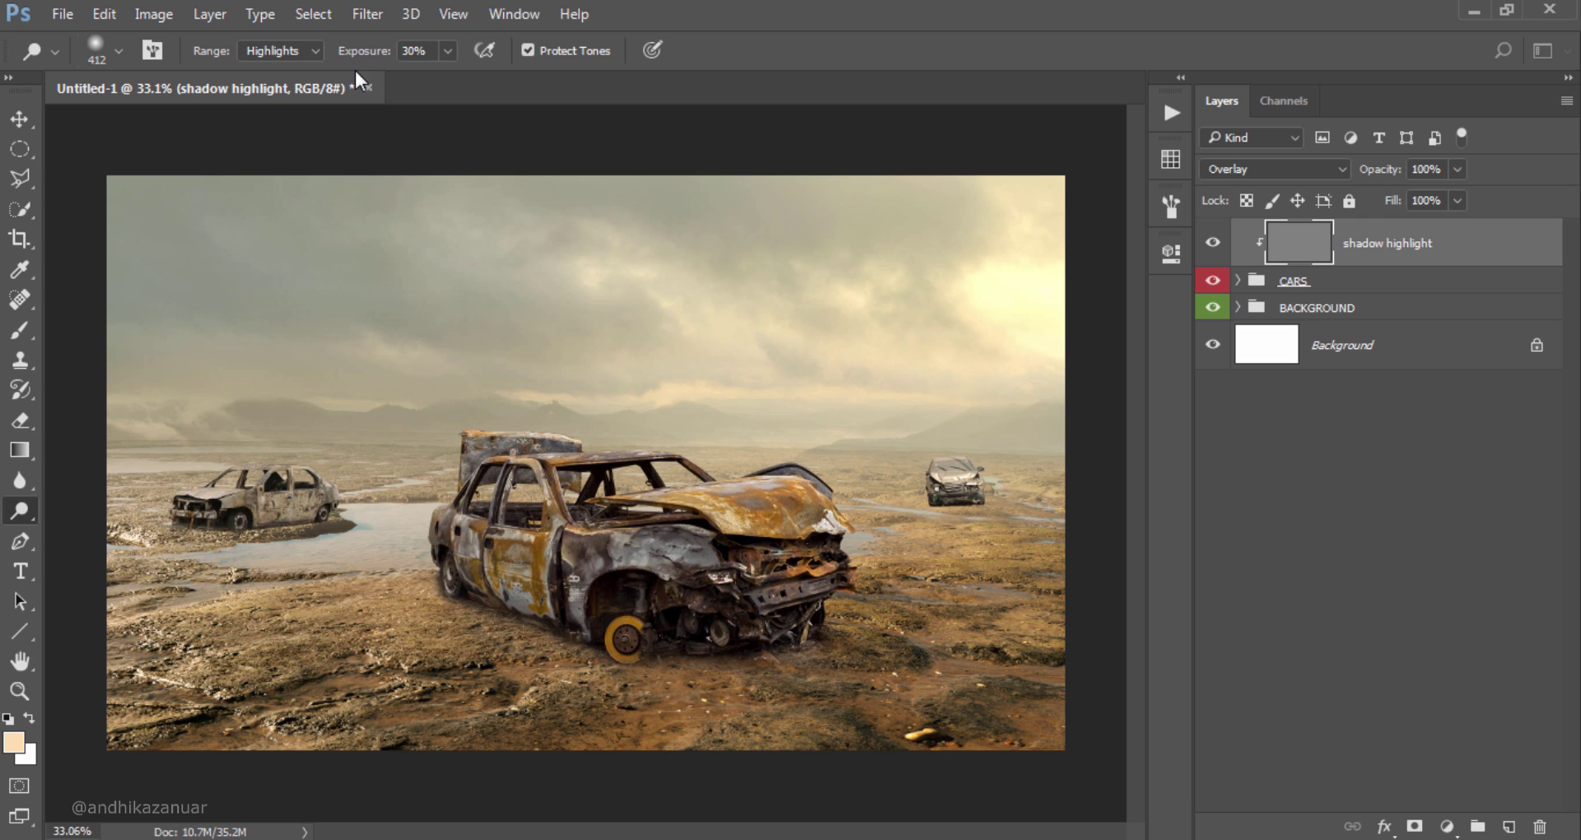
click(298, 97)
click(447, 51)
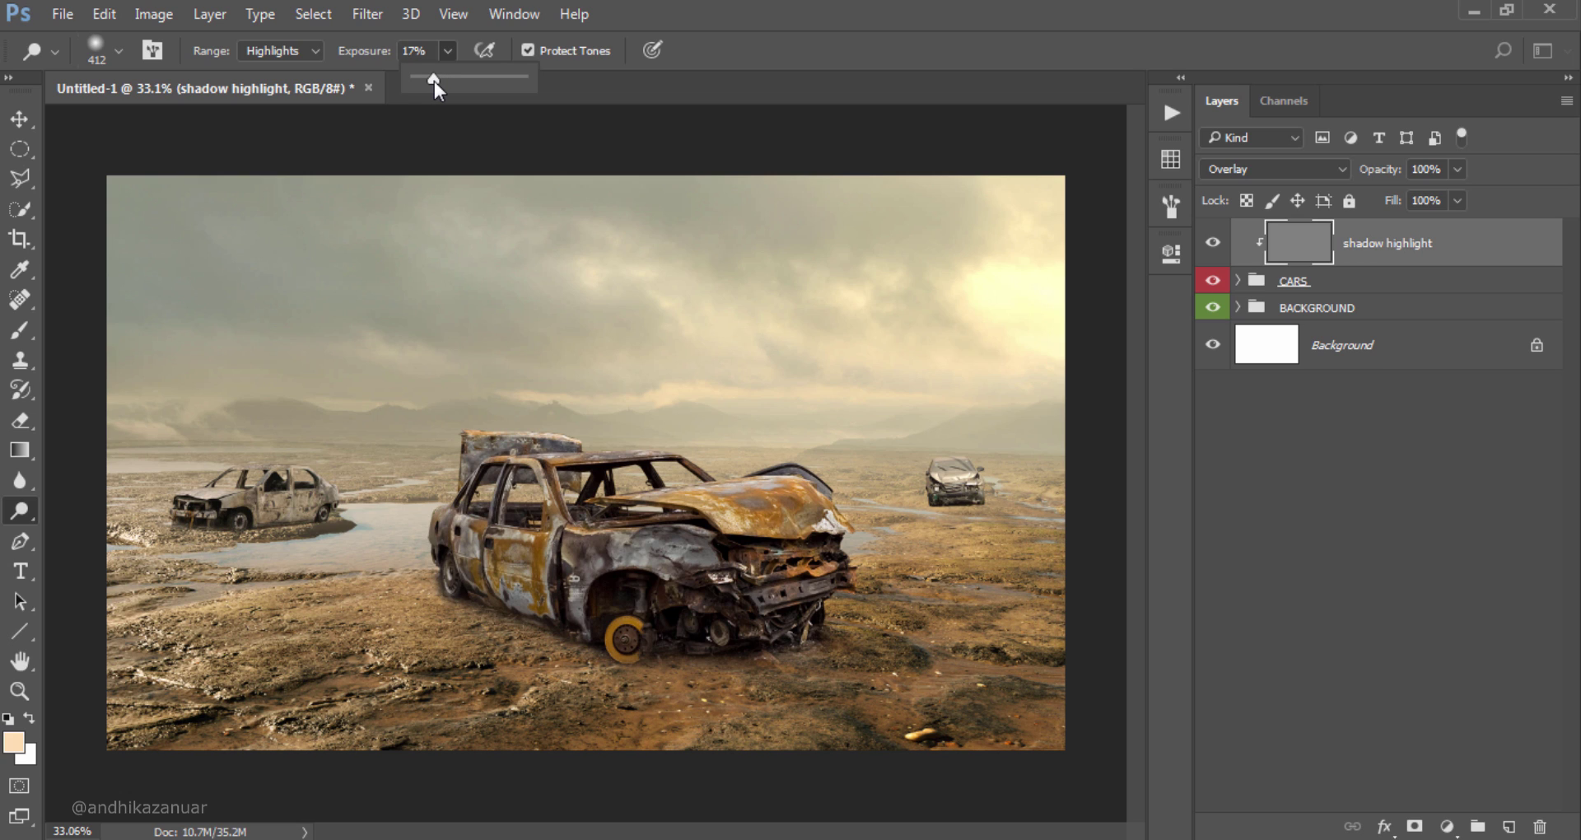
click(766, 37)
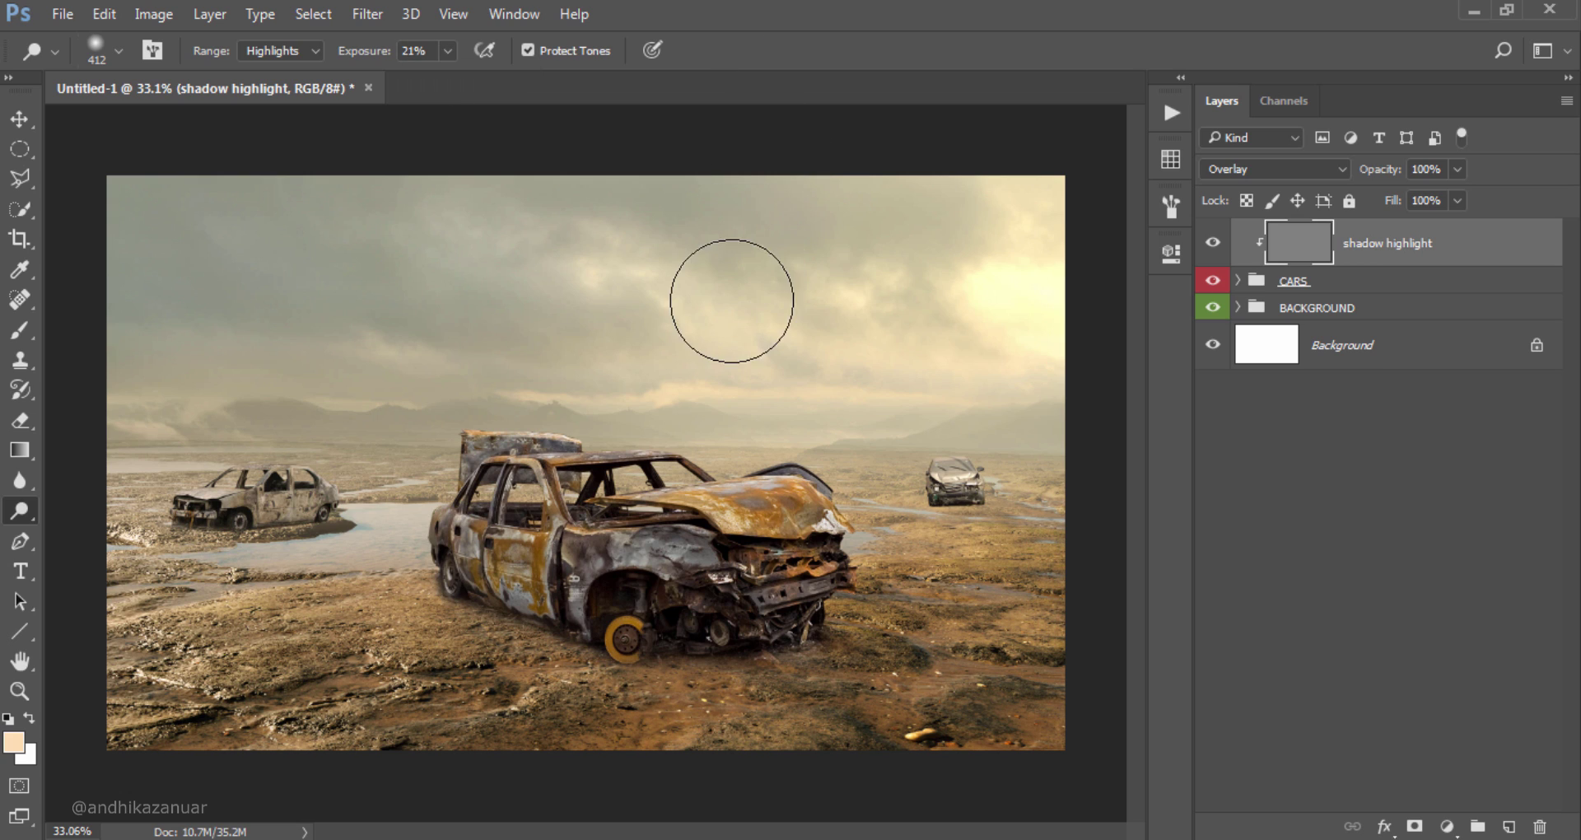
key(bracketleft)
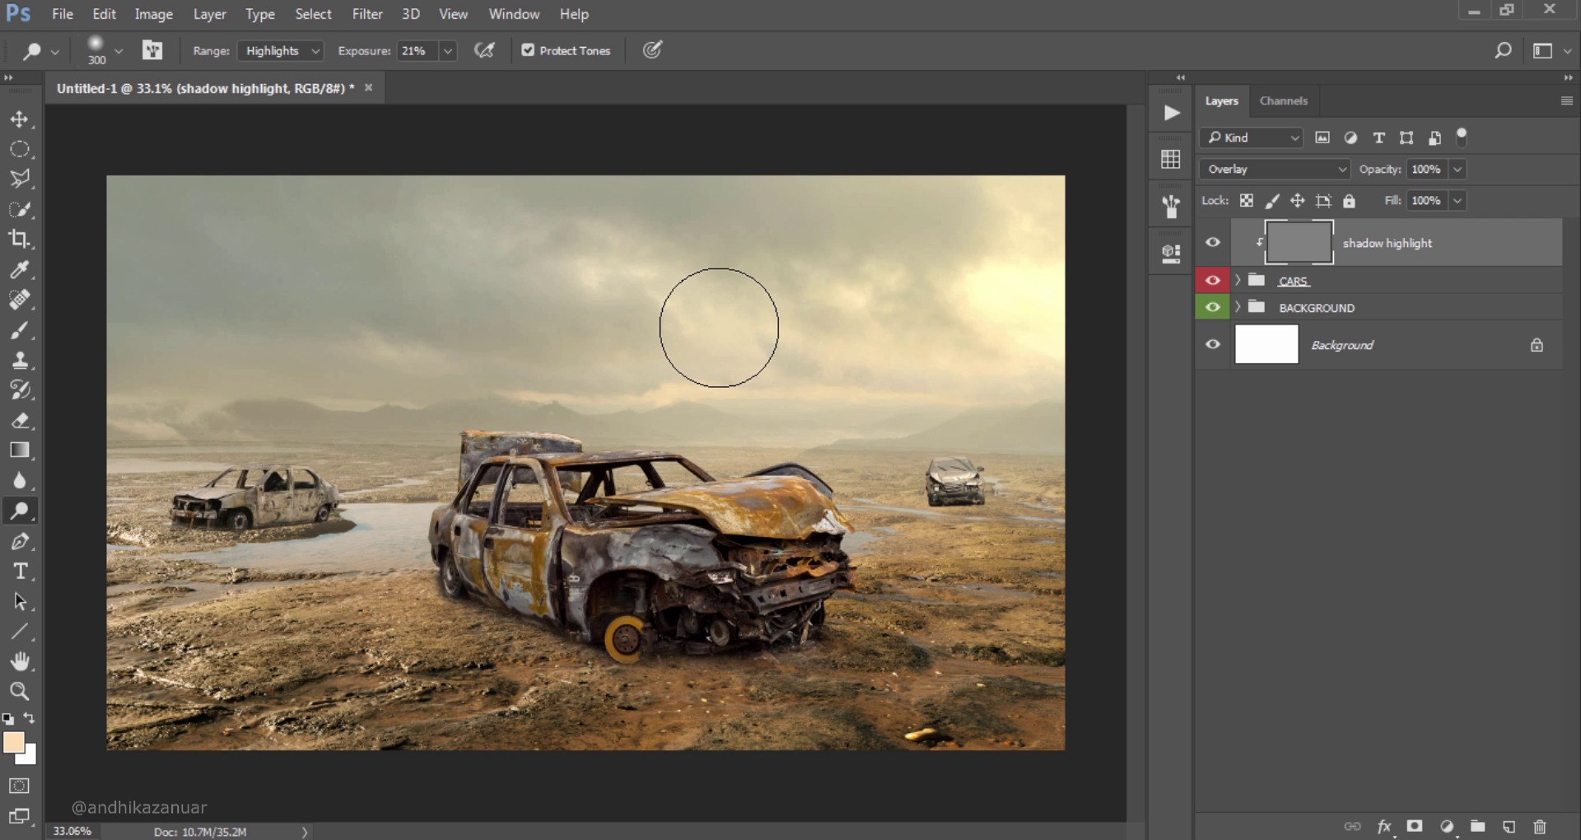
key(bracketleft)
key(bracketleft)
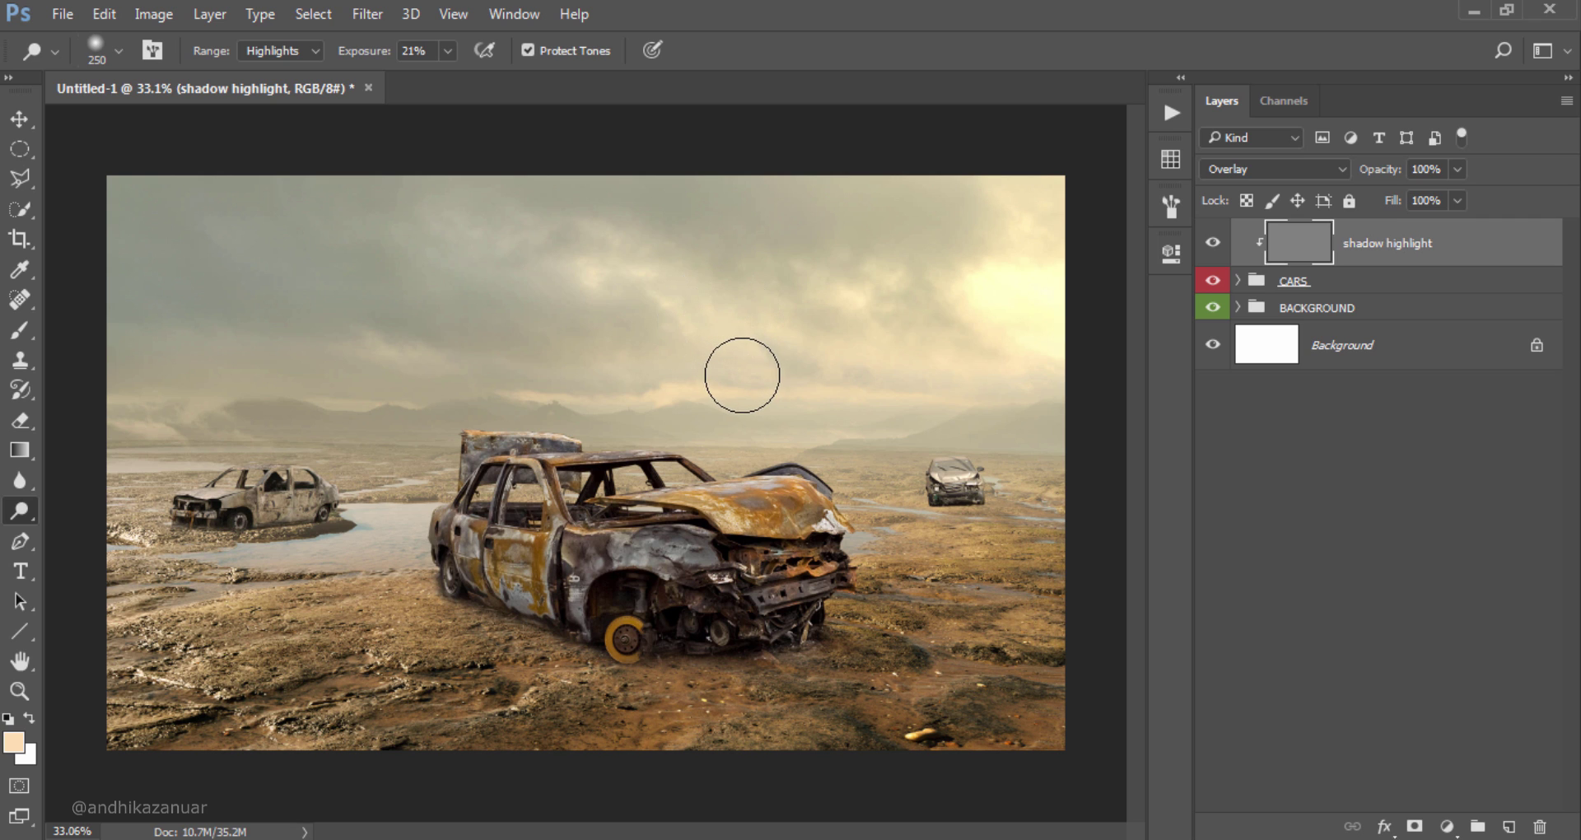
Step: Dodge along the horizon and over the small left car's highlights and rear body
alt+scroll(738, 367, up, 1)
mouse_move(807, 428)
mouse_down()
mouse_move(470, 371)
mouse_move(734, 423)
mouse_move(374, 368)
mouse_move(765, 428)
mouse_move(282, 388)
mouse_move(731, 428)
mouse_move(784, 466)
mouse_move(819, 448)
mouse_move(790, 444)
mouse_move(857, 476)
mouse_move(730, 436)
mouse_move(1048, 441)
mouse_move(919, 434)
mouse_up()
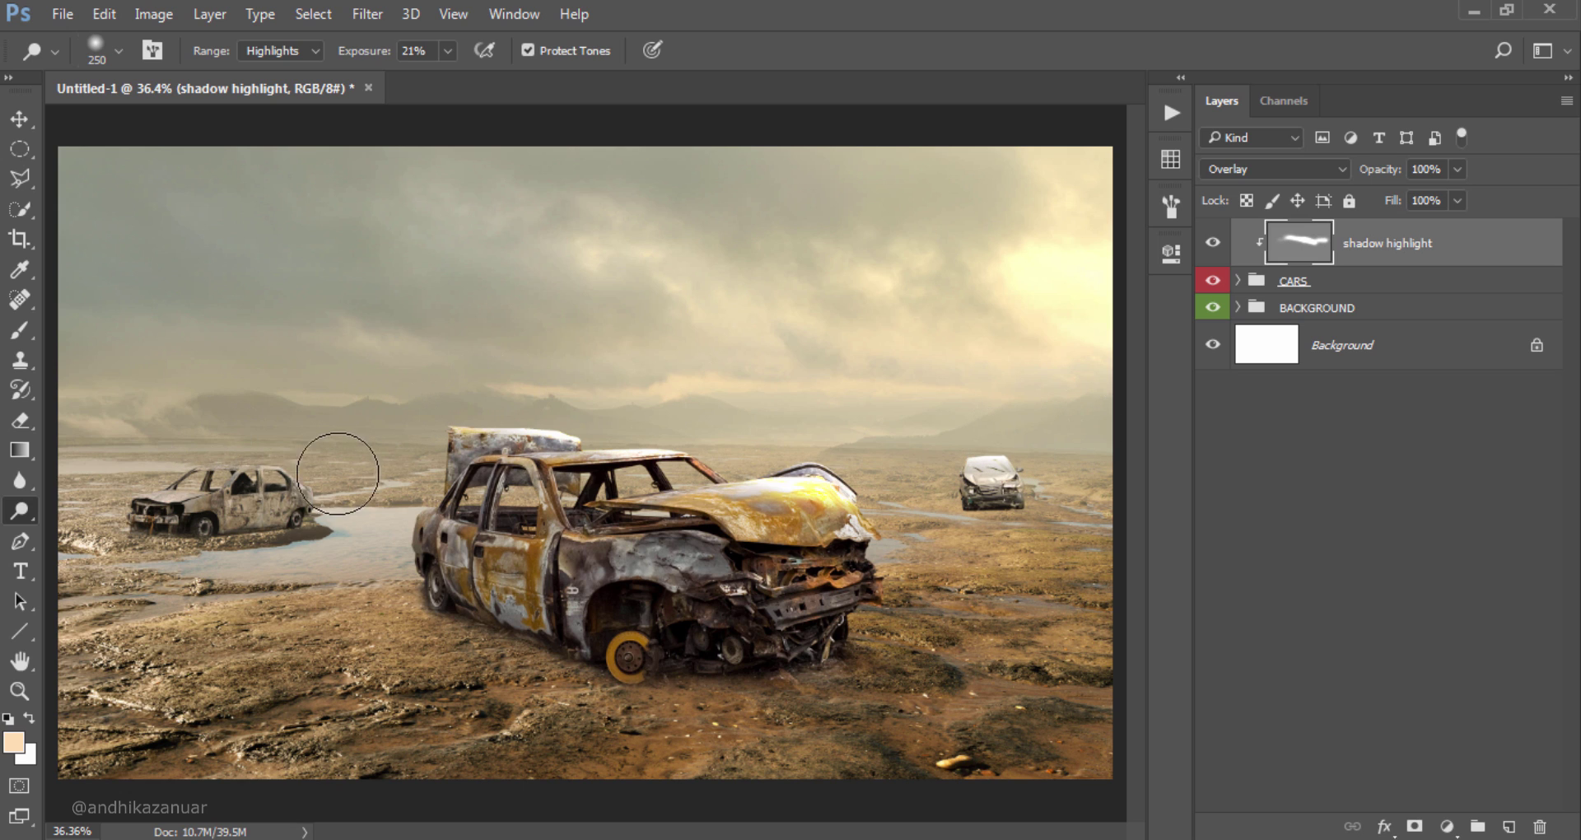
drag(343, 462, 247, 459)
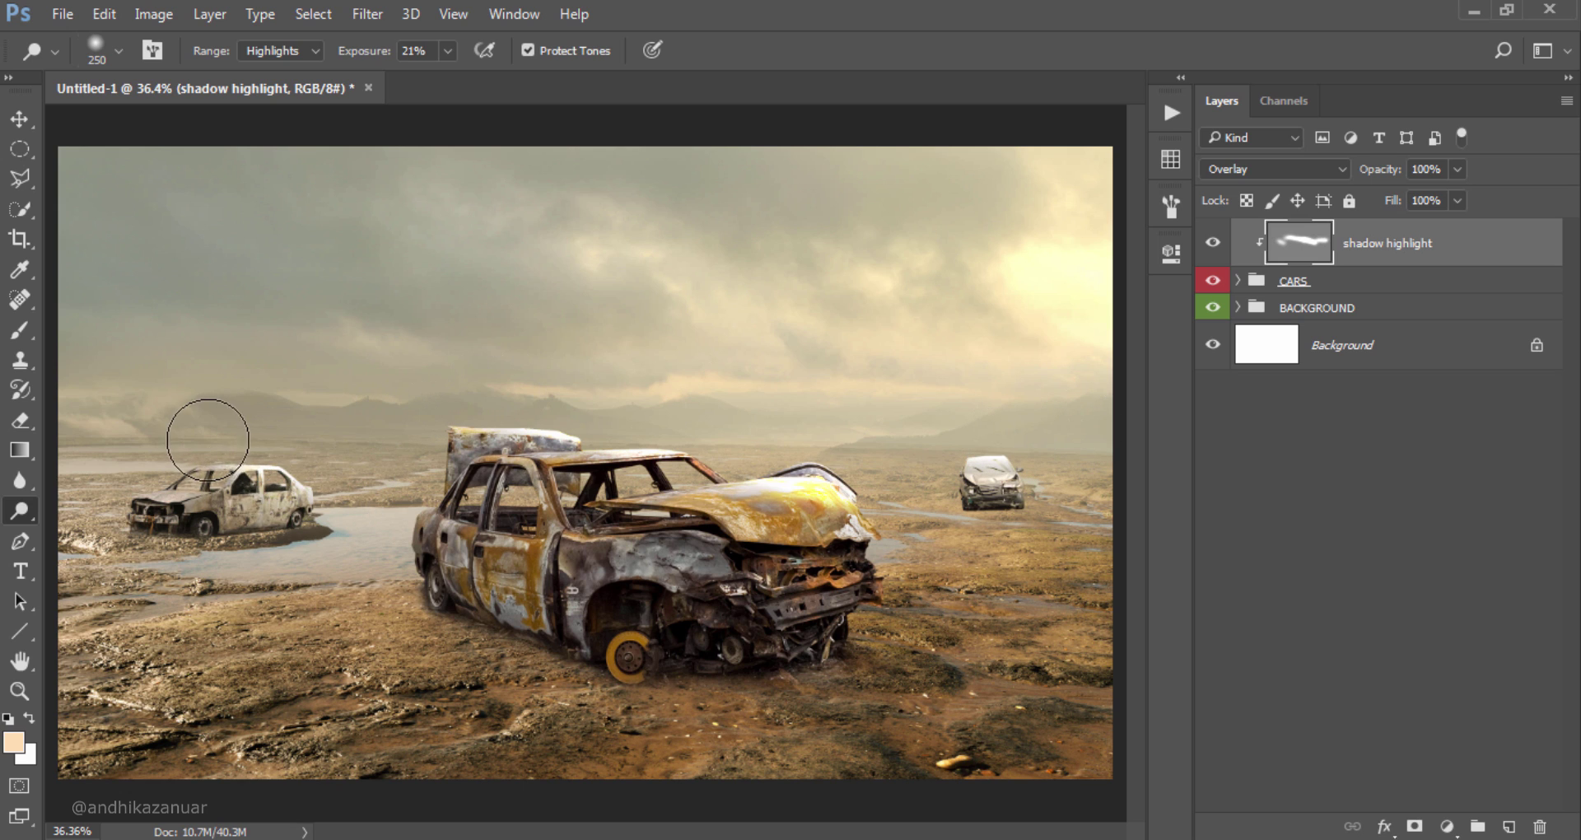
drag(398, 452, 276, 486)
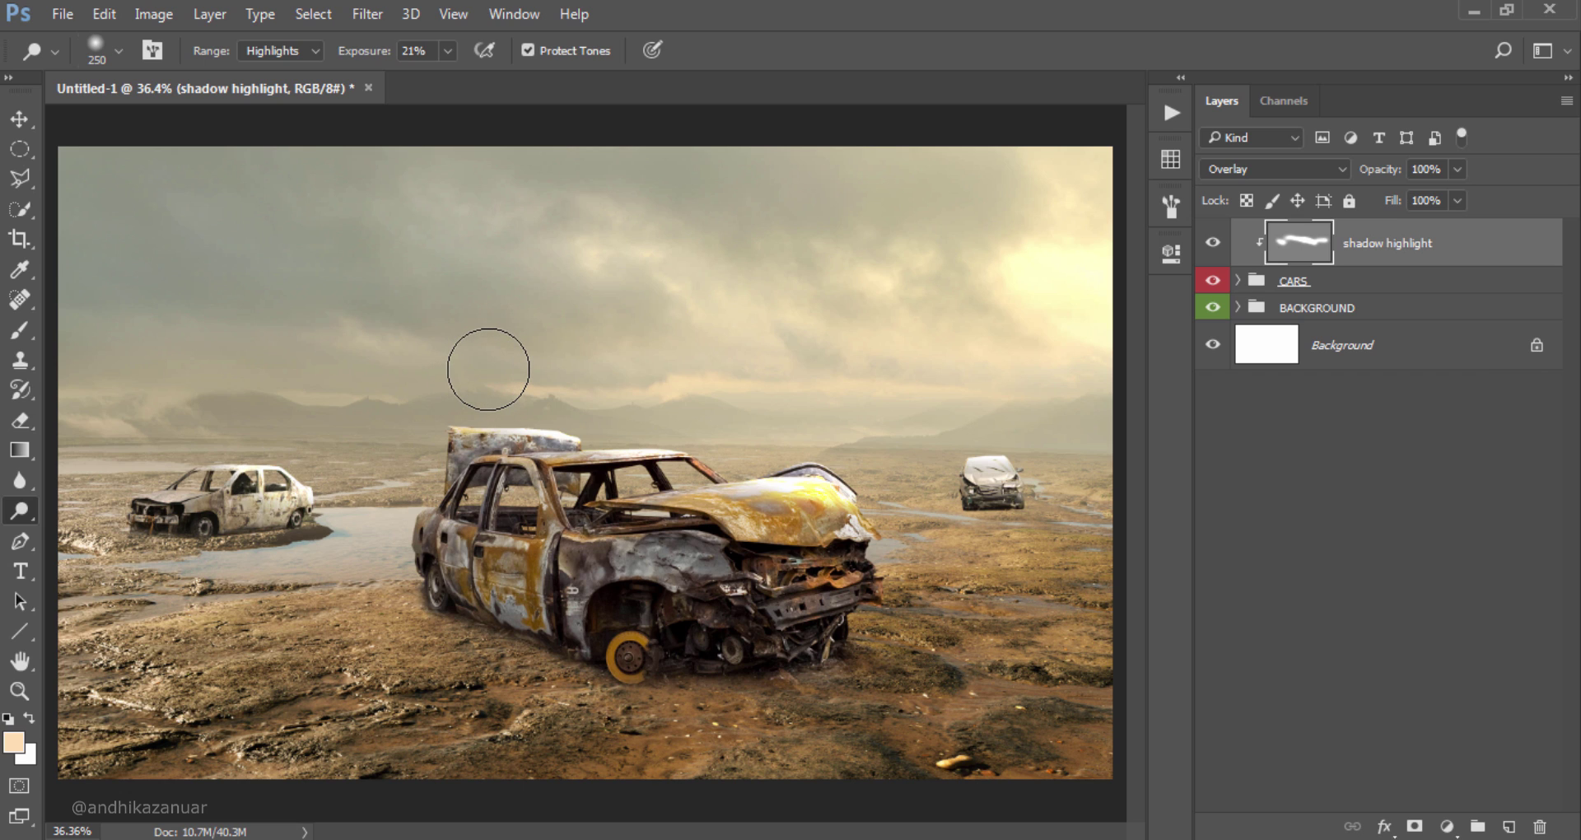
Step: Burn midtones along the left car's base and the lower-right ground with the Burn Tool
right_click(19, 510)
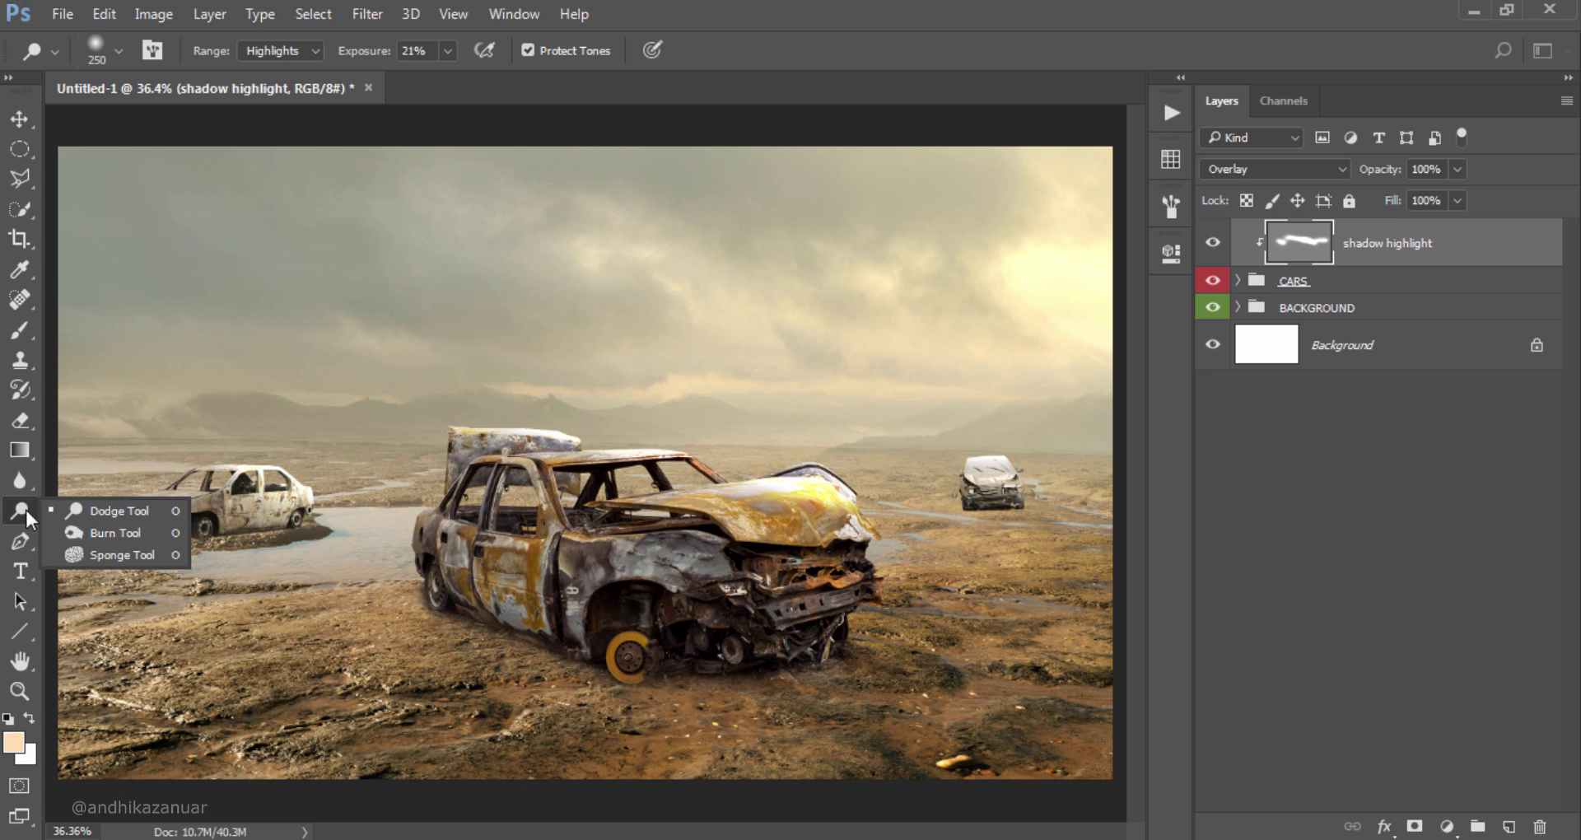
click(76, 543)
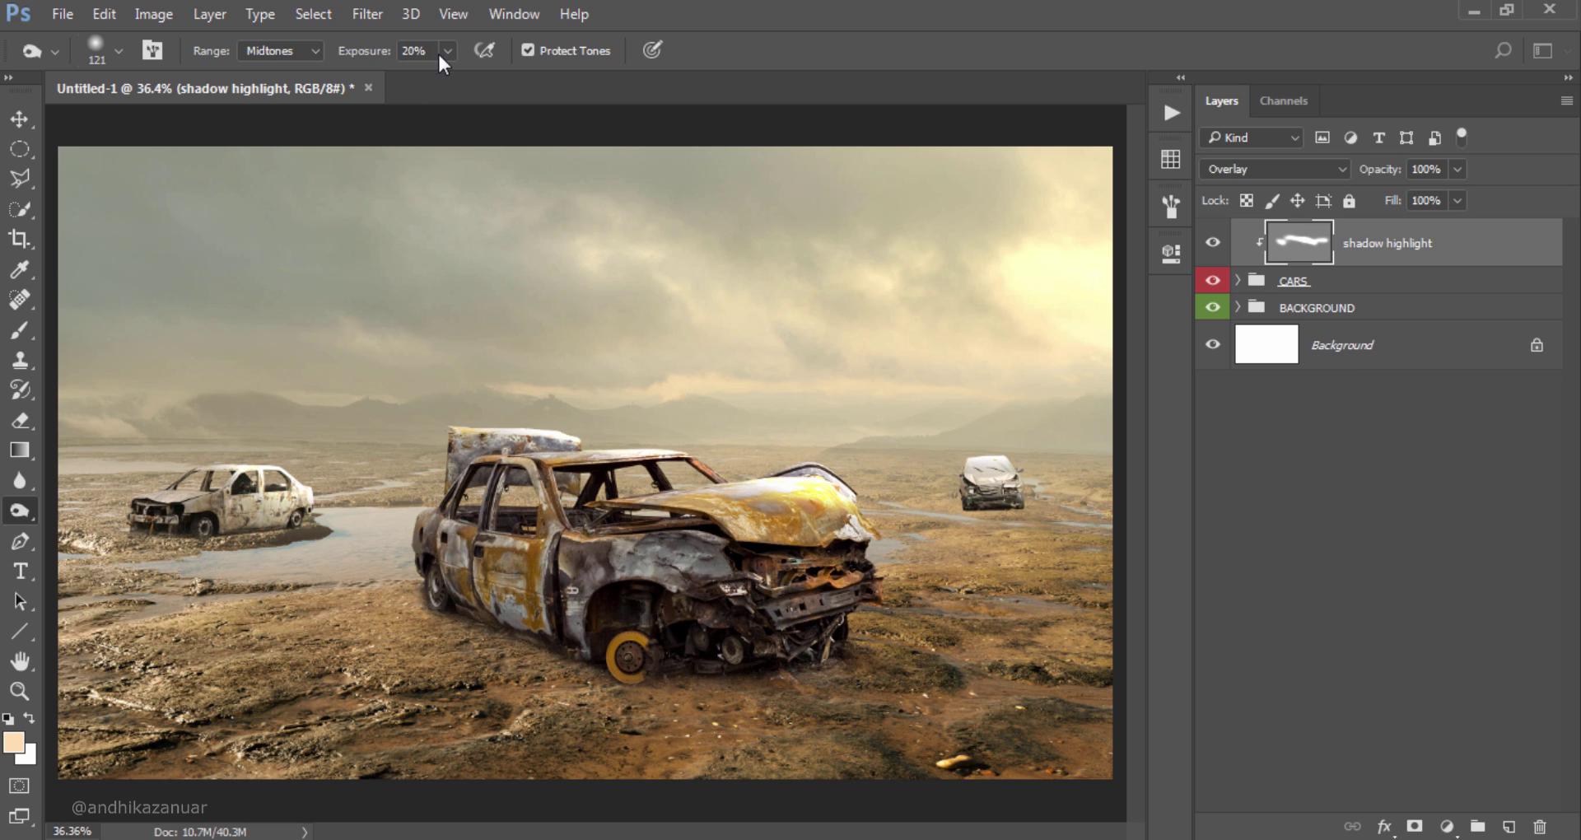
mouse_move(136, 512)
mouse_down()
mouse_move(334, 510)
mouse_move(160, 489)
mouse_up()
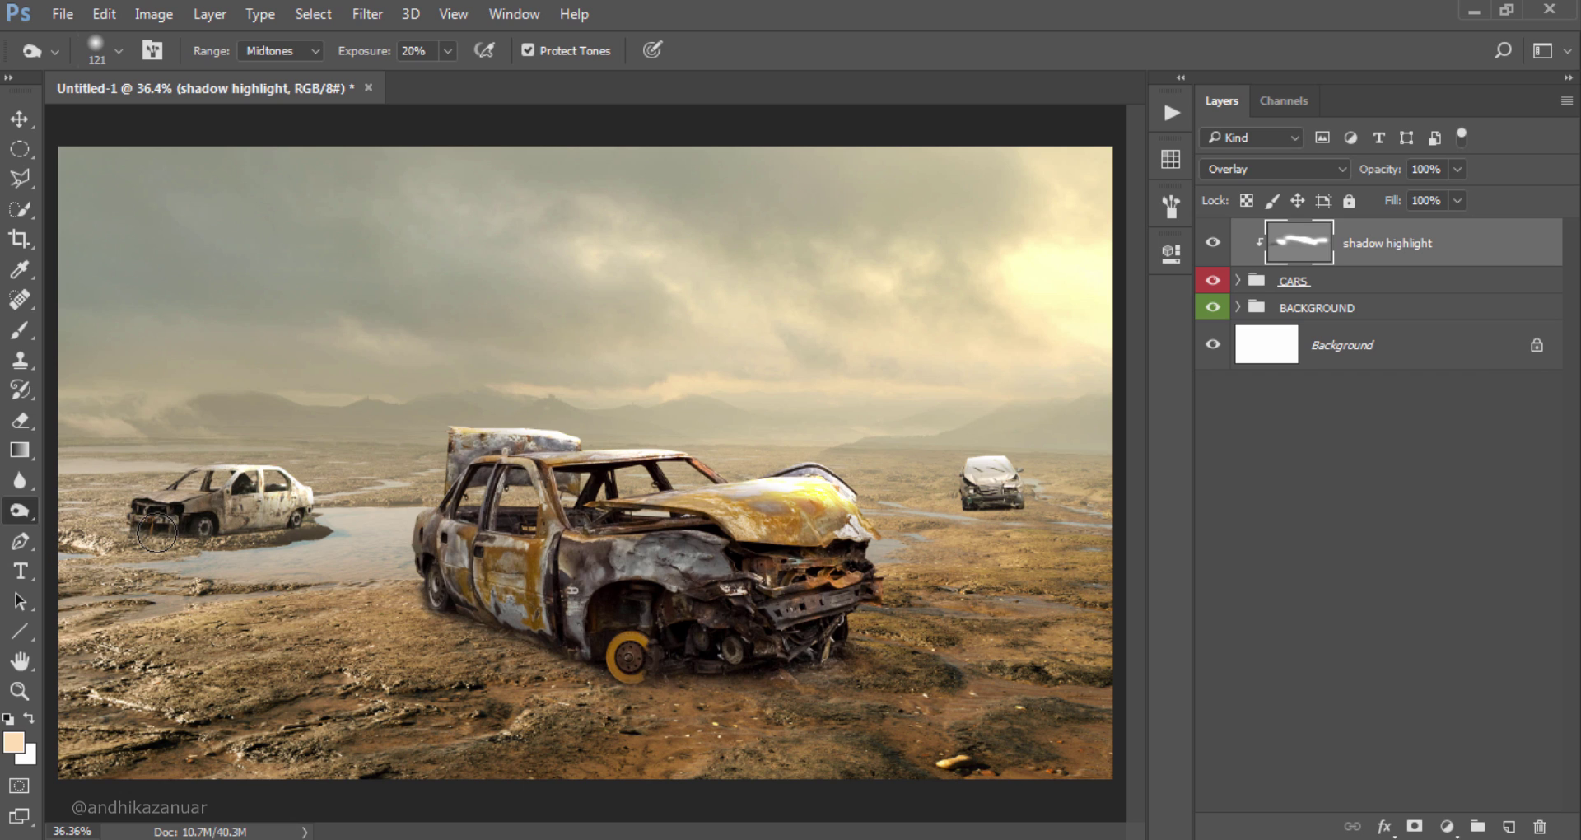
key(bracketright)
key(bracketright)
key(bracketright)
key(bracketright)
key(bracketright)
key(bracketright)
key(bracketright)
key(bracketright)
drag(492, 530, 635, 630)
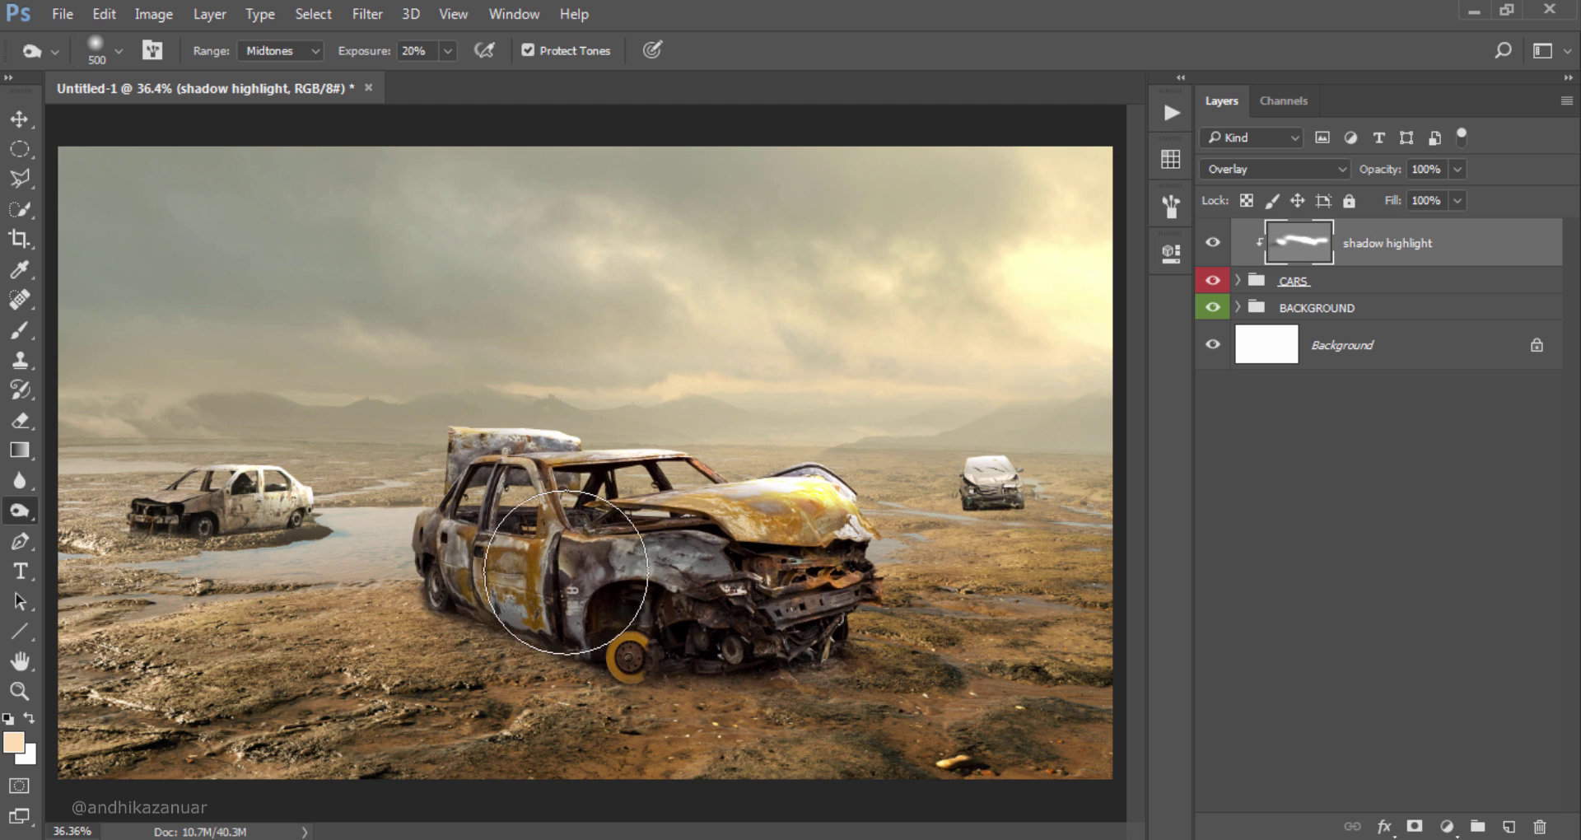
Step: Burn more lower-right ground and the distant car's front, then toggle the layer to compare
drag(962, 704, 979, 670)
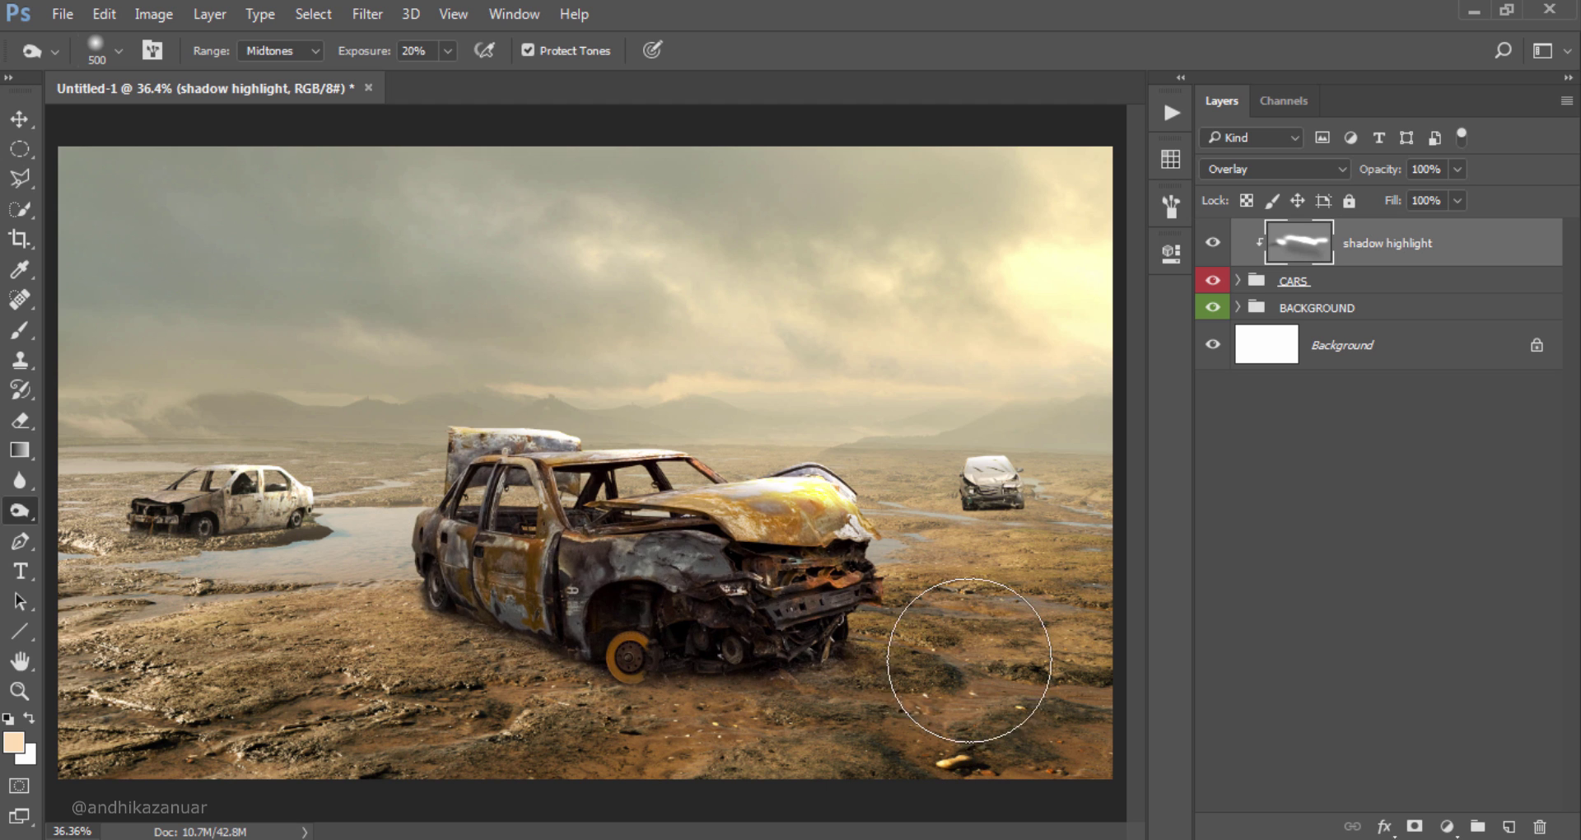
key(bracketleft)
key(bracketleft)
key(bracketleft)
key(bracketleft)
key(bracketleft)
key(bracketleft)
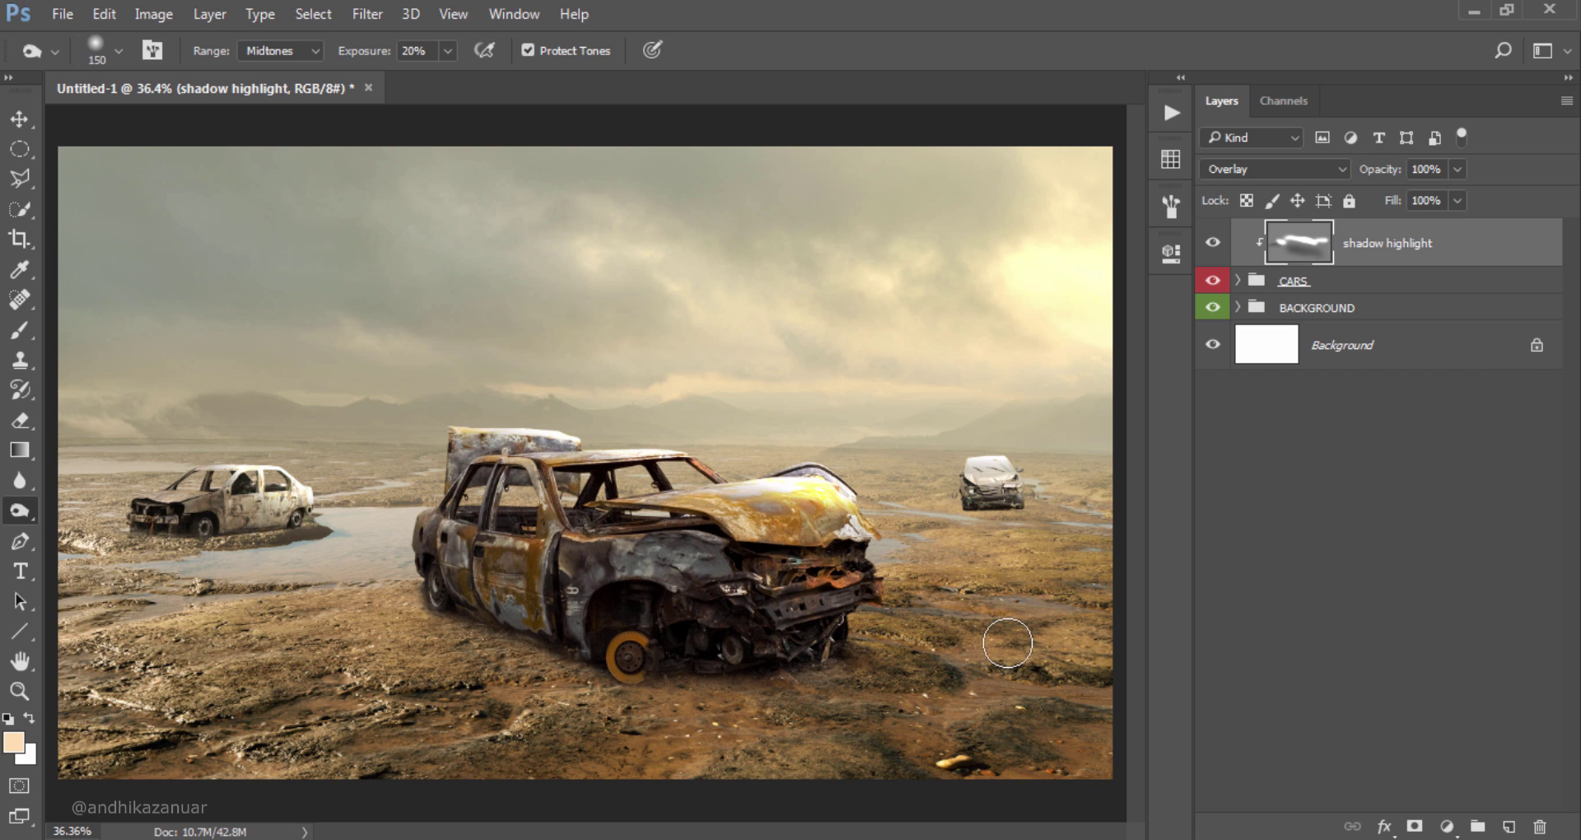
drag(988, 486, 969, 491)
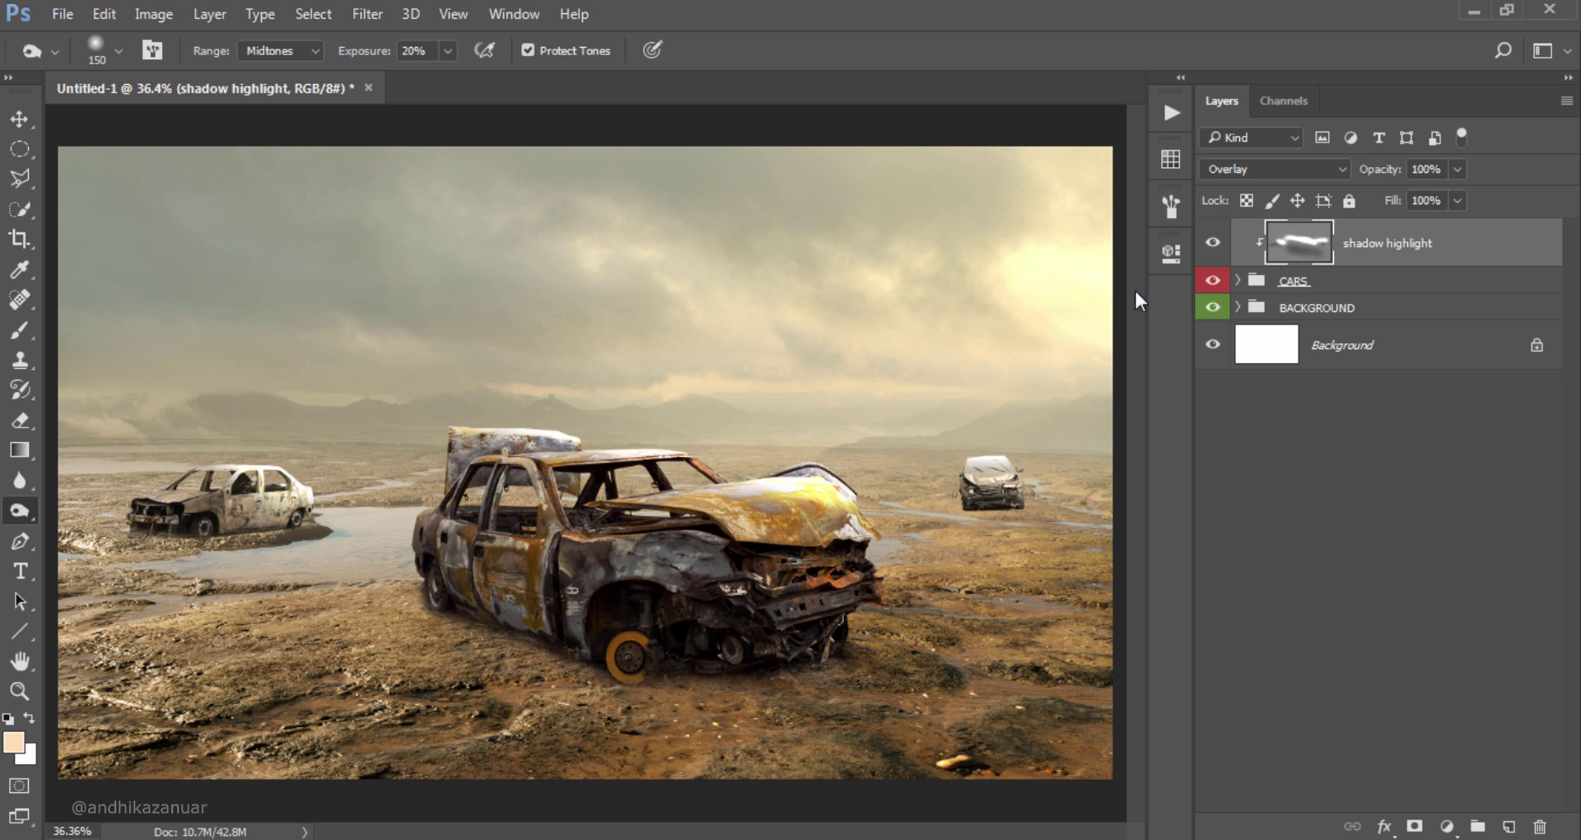
click(1214, 243)
click(1213, 243)
Step: Create a new layer named 'shadow' above the BACKGROUND group, below CARS
click(20, 117)
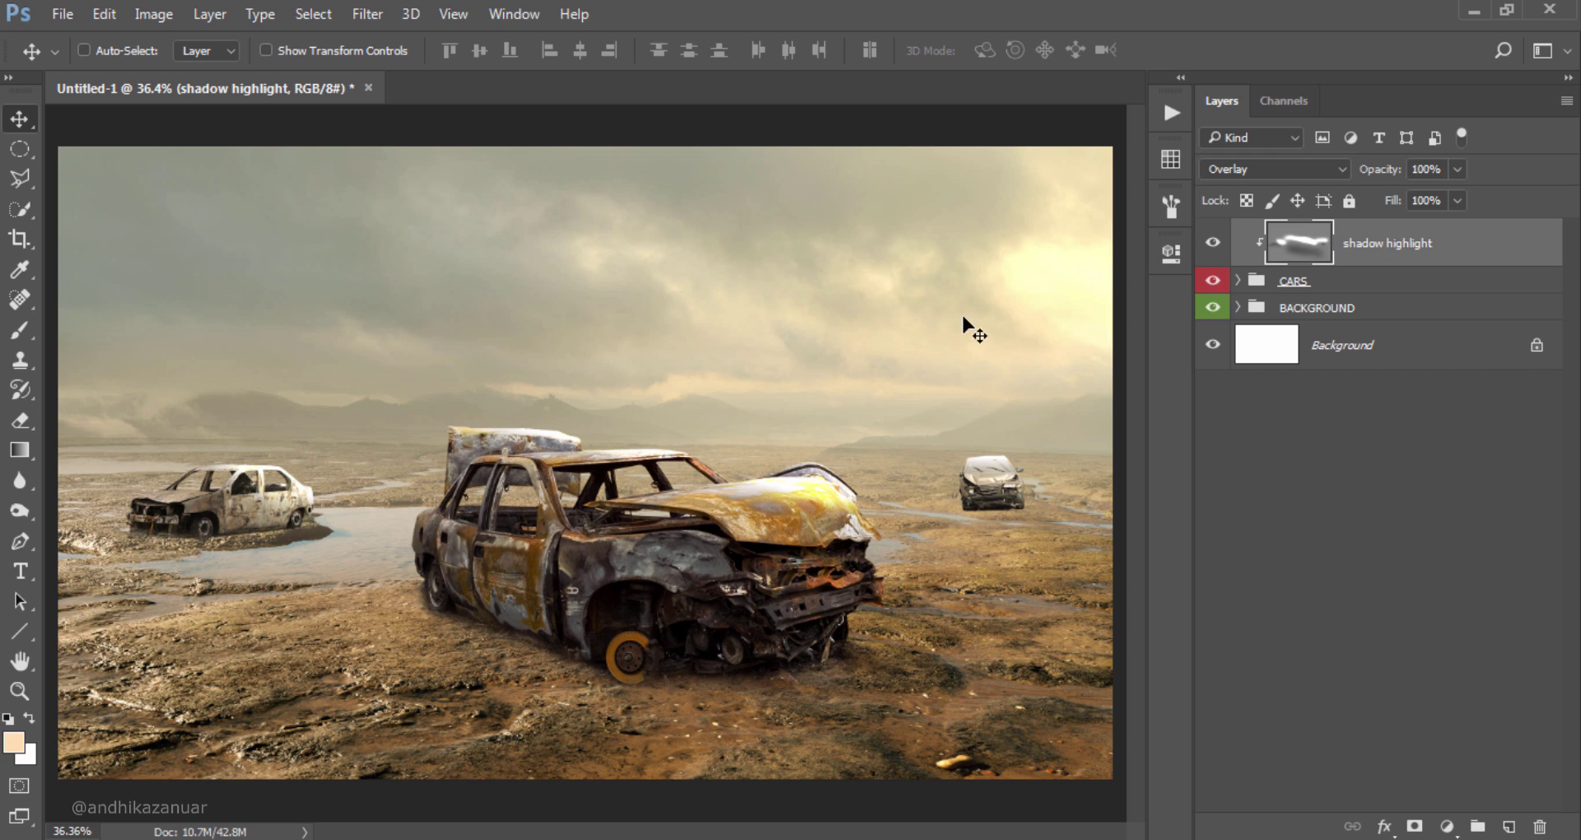
click(1401, 310)
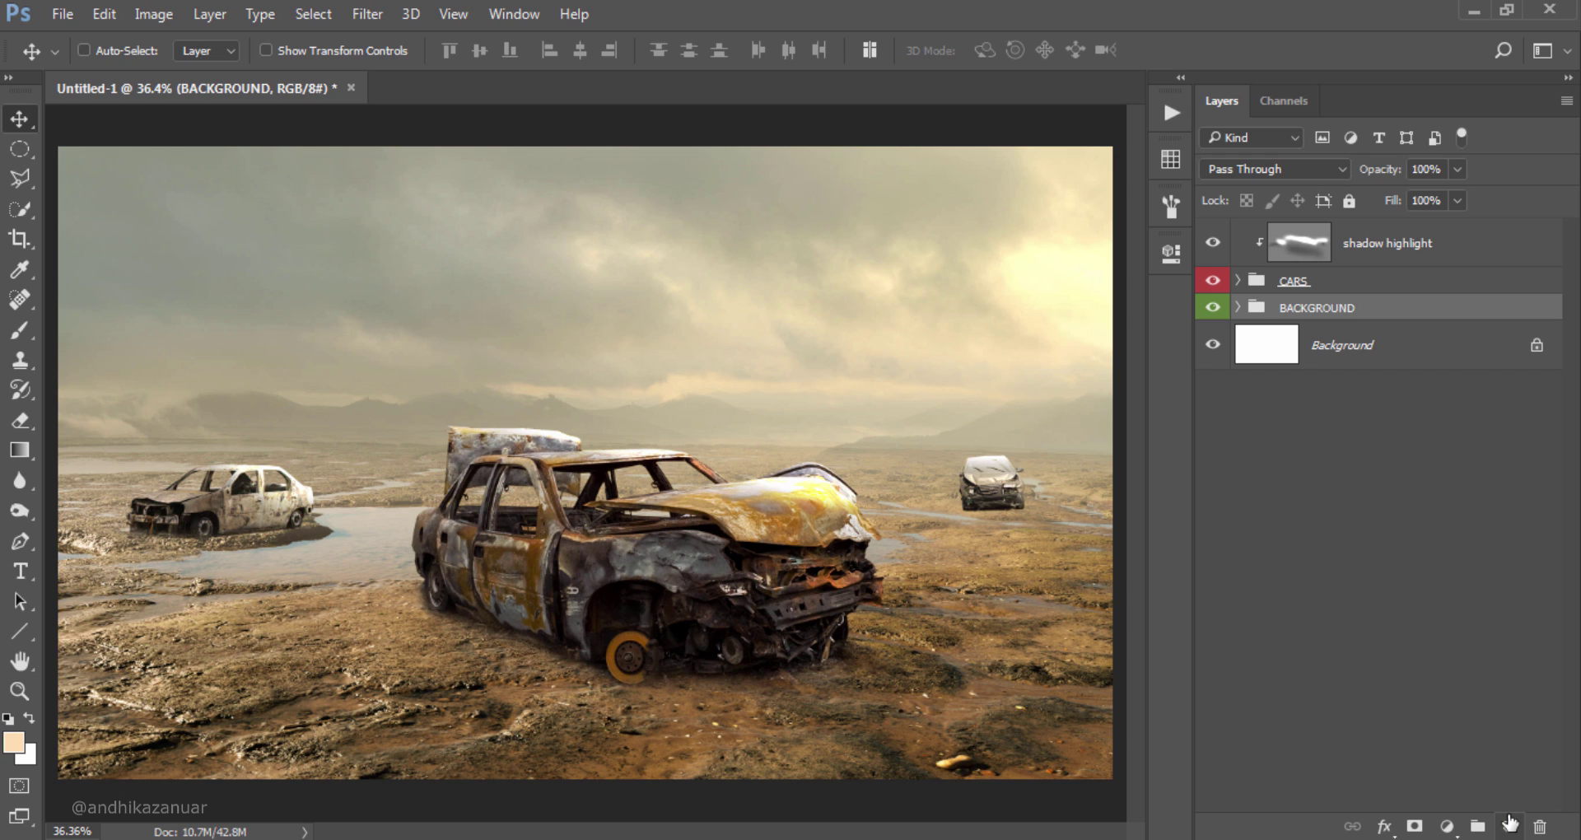
click(1509, 825)
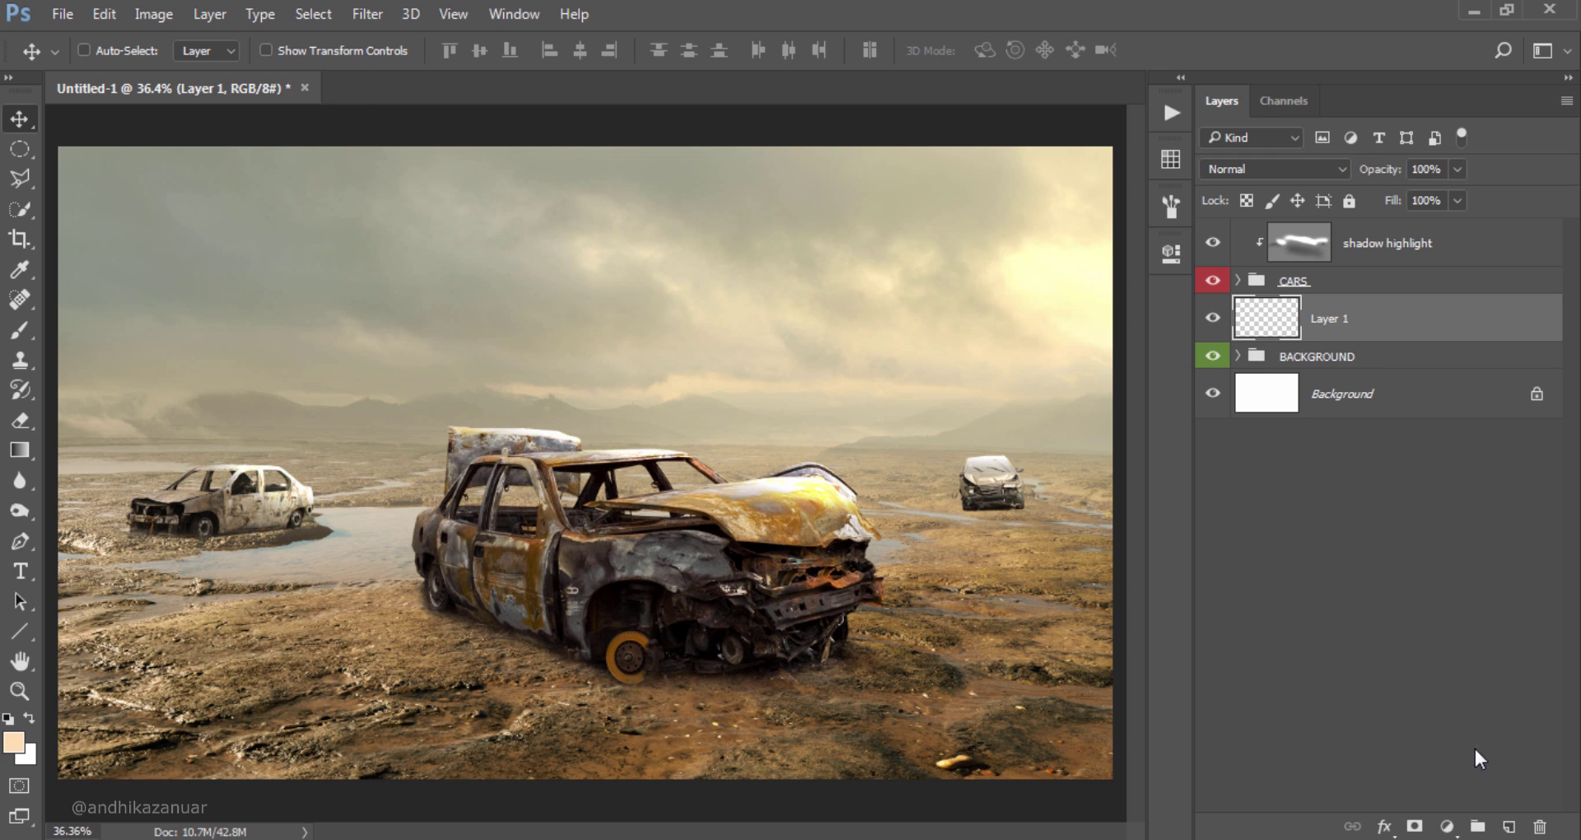
double_click(1329, 319)
text(shadow)
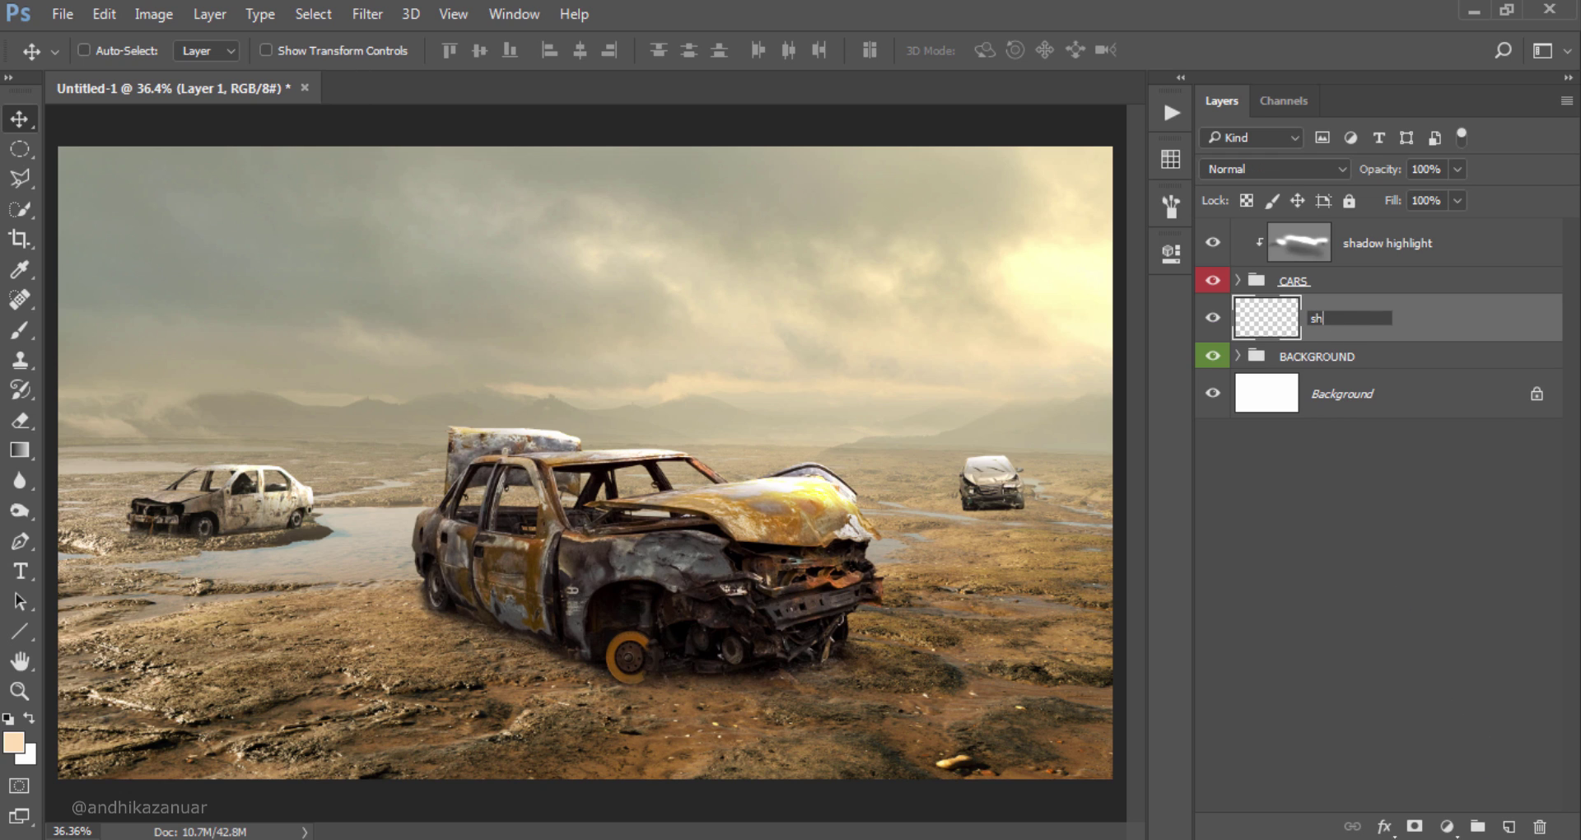
key(Return)
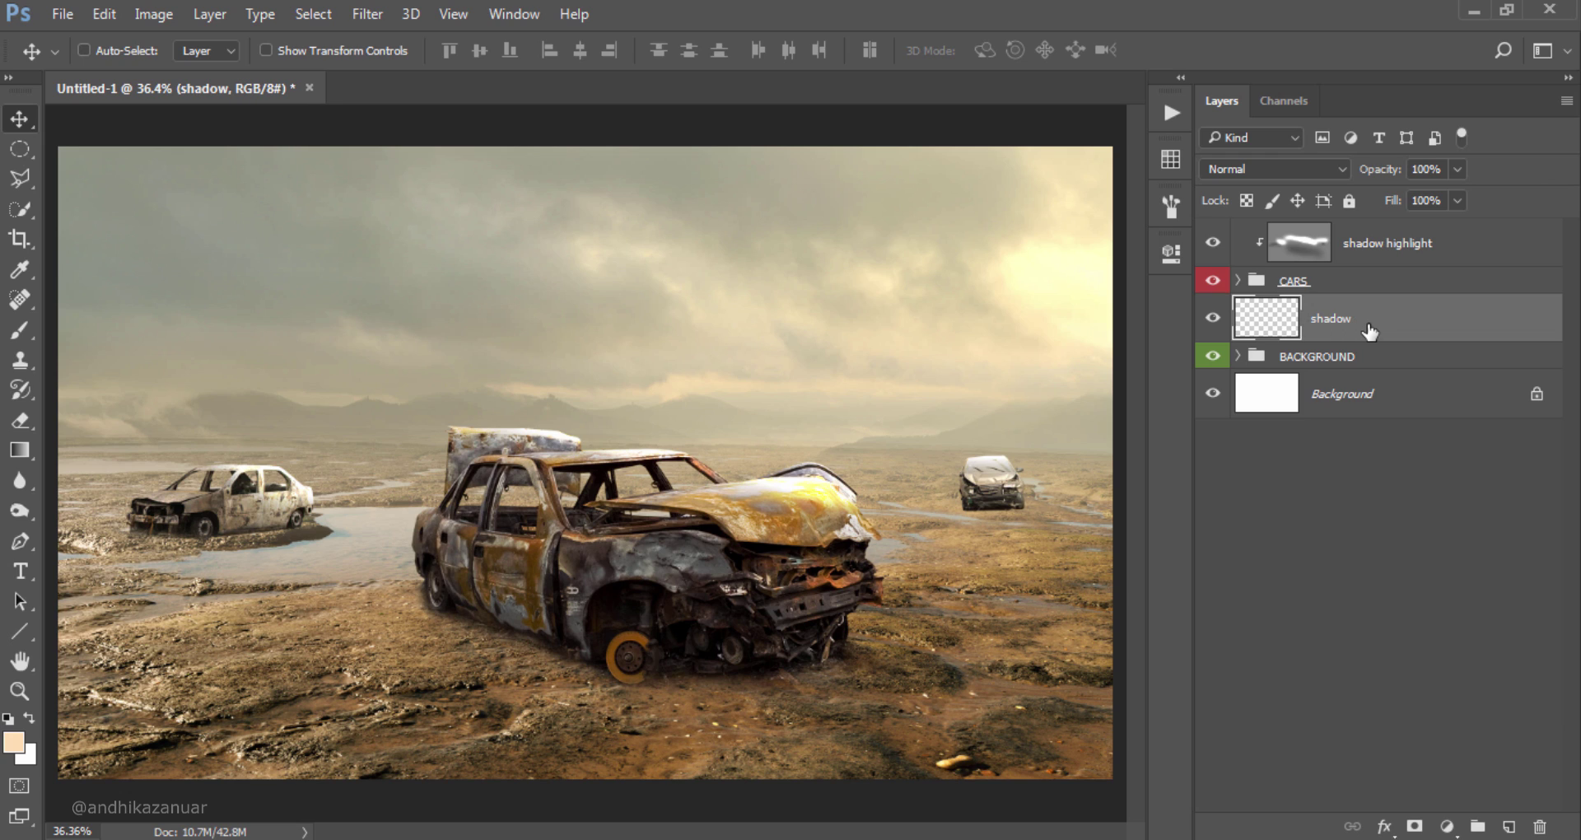
Step: Paint a faint black shadow under the main car with a 15% opacity brush
click(15, 336)
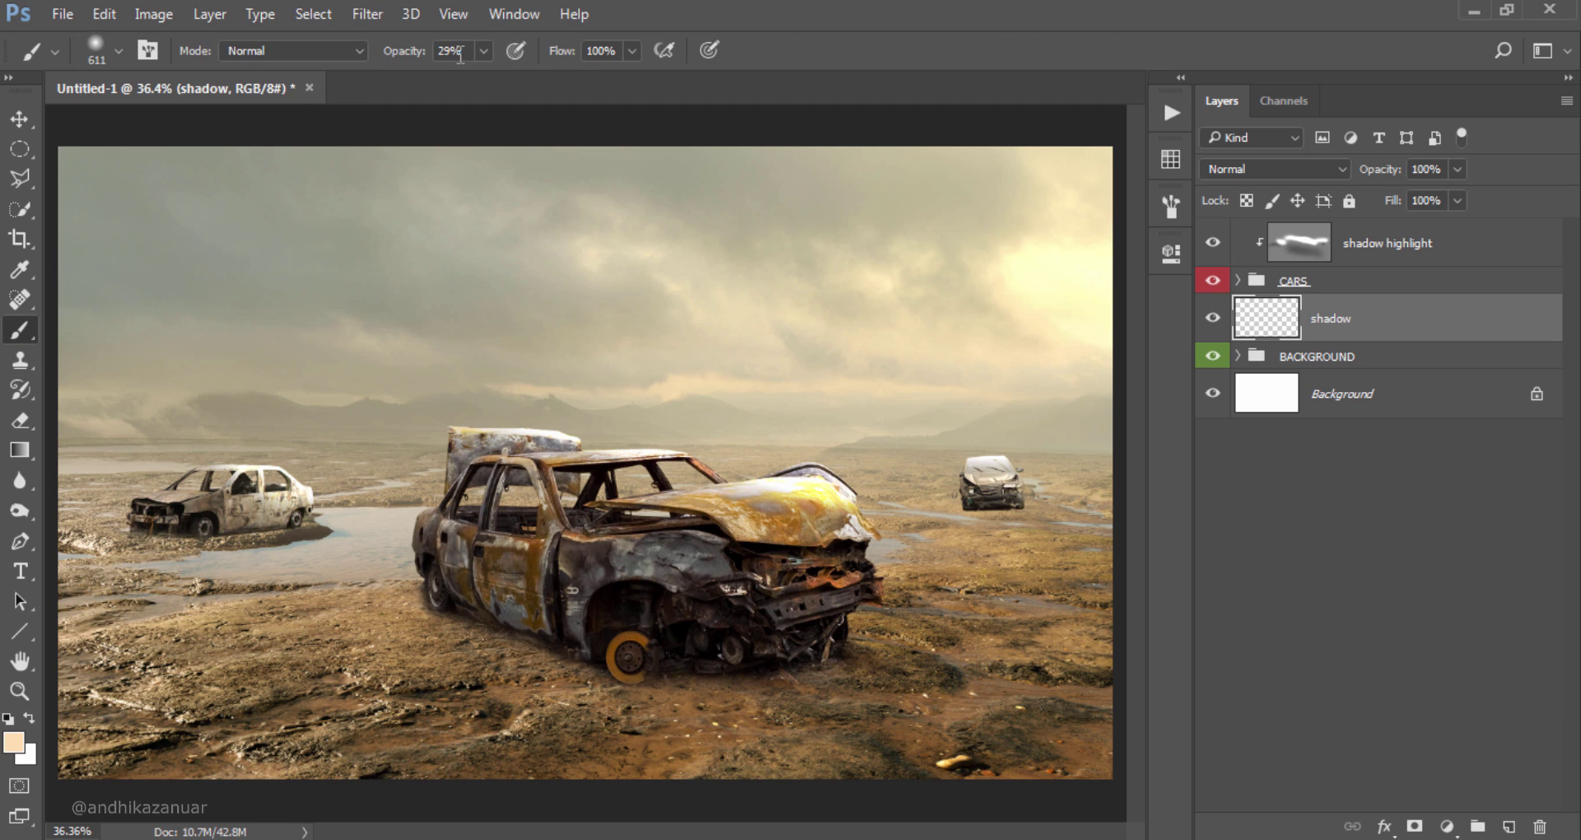
click(485, 51)
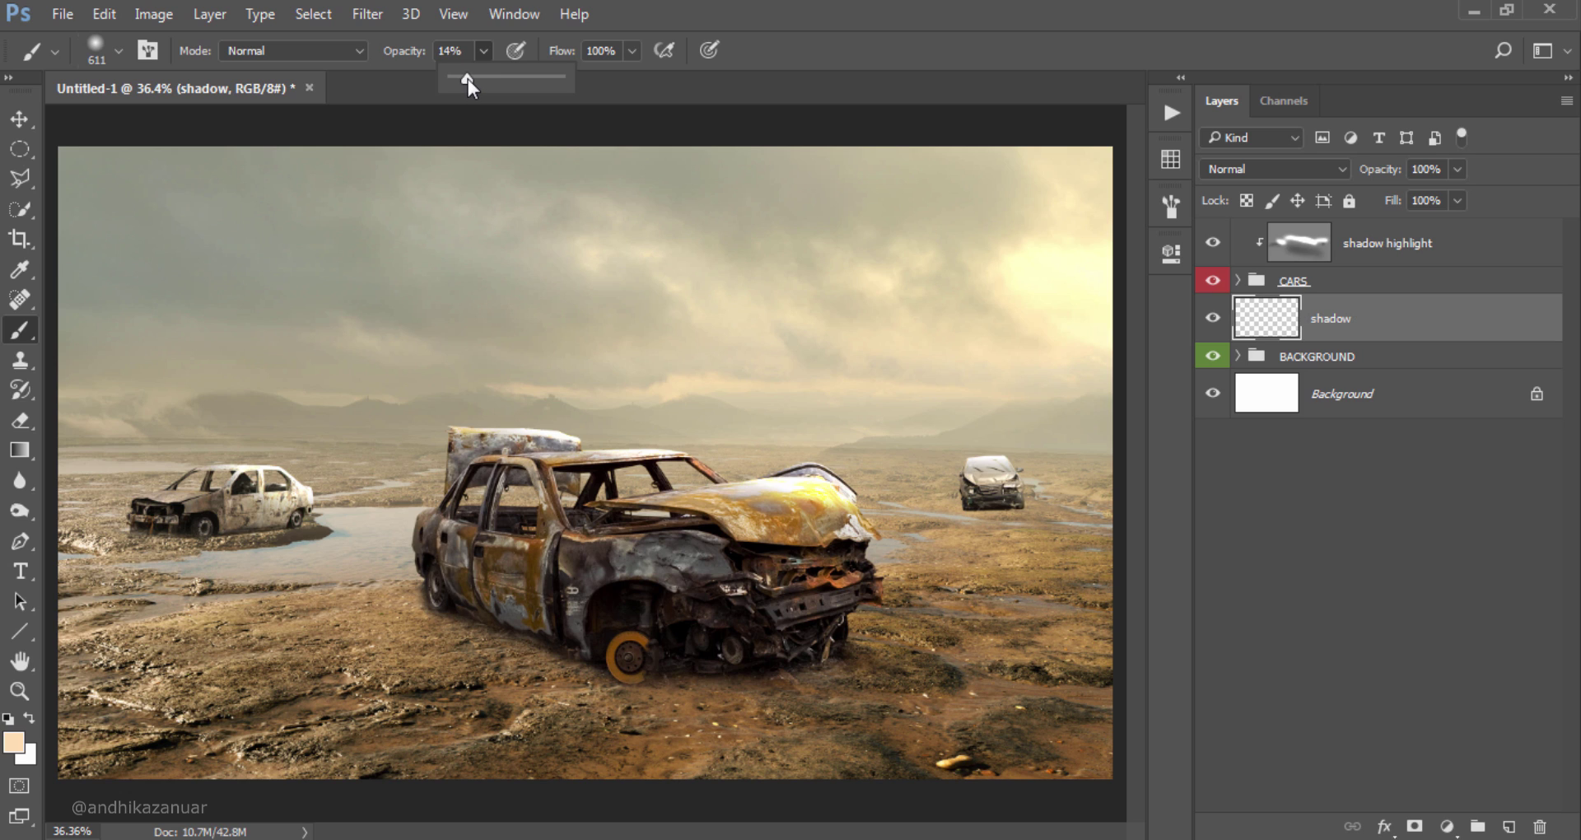
click(853, 10)
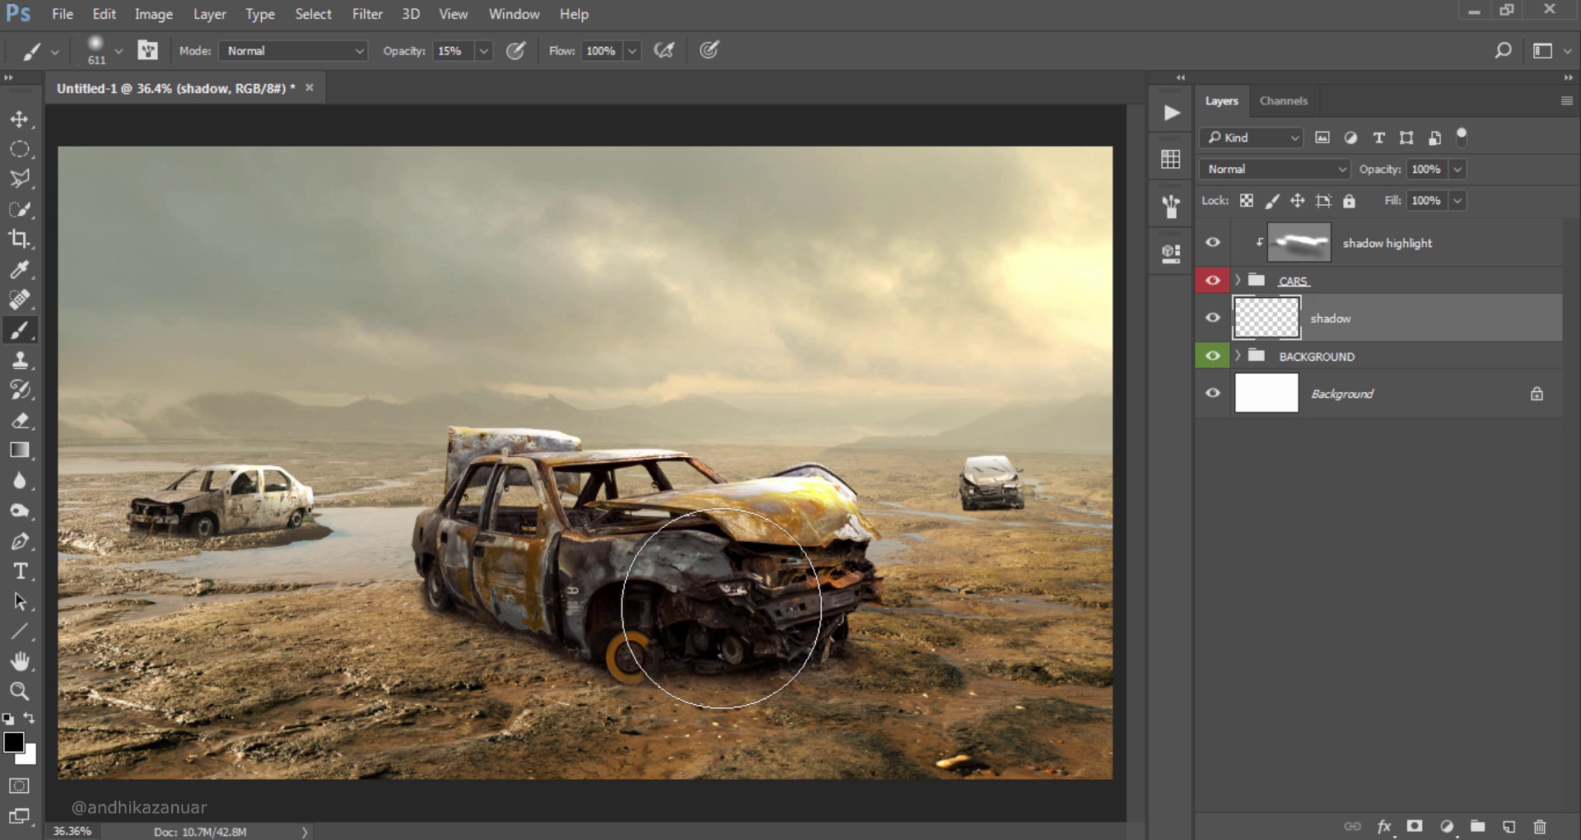
mouse_move(477, 681)
mouse_down()
mouse_move(659, 600)
mouse_move(335, 706)
mouse_move(211, 723)
mouse_move(211, 741)
mouse_move(600, 634)
mouse_move(515, 621)
mouse_move(705, 593)
mouse_move(448, 718)
mouse_move(194, 723)
mouse_move(605, 625)
mouse_move(371, 706)
mouse_move(141, 724)
mouse_move(512, 600)
mouse_move(670, 601)
mouse_move(634, 664)
mouse_up()
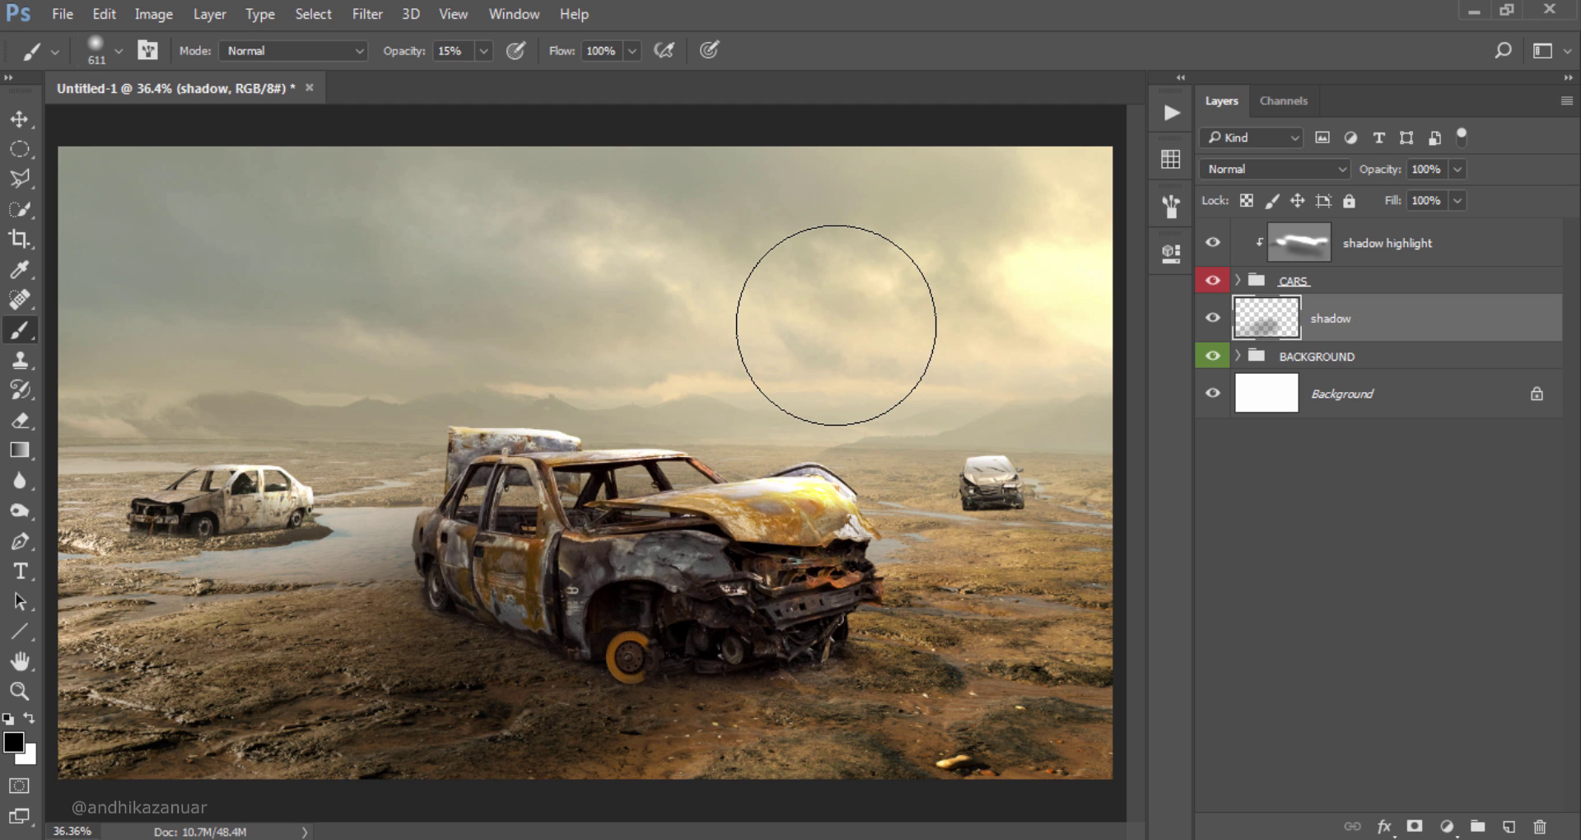
Step: Paint smaller faint shadows under the small left car and the far-right car
key(bracketleft)
key(bracketleft)
key(bracketleft)
key(bracketleft)
key(bracketleft)
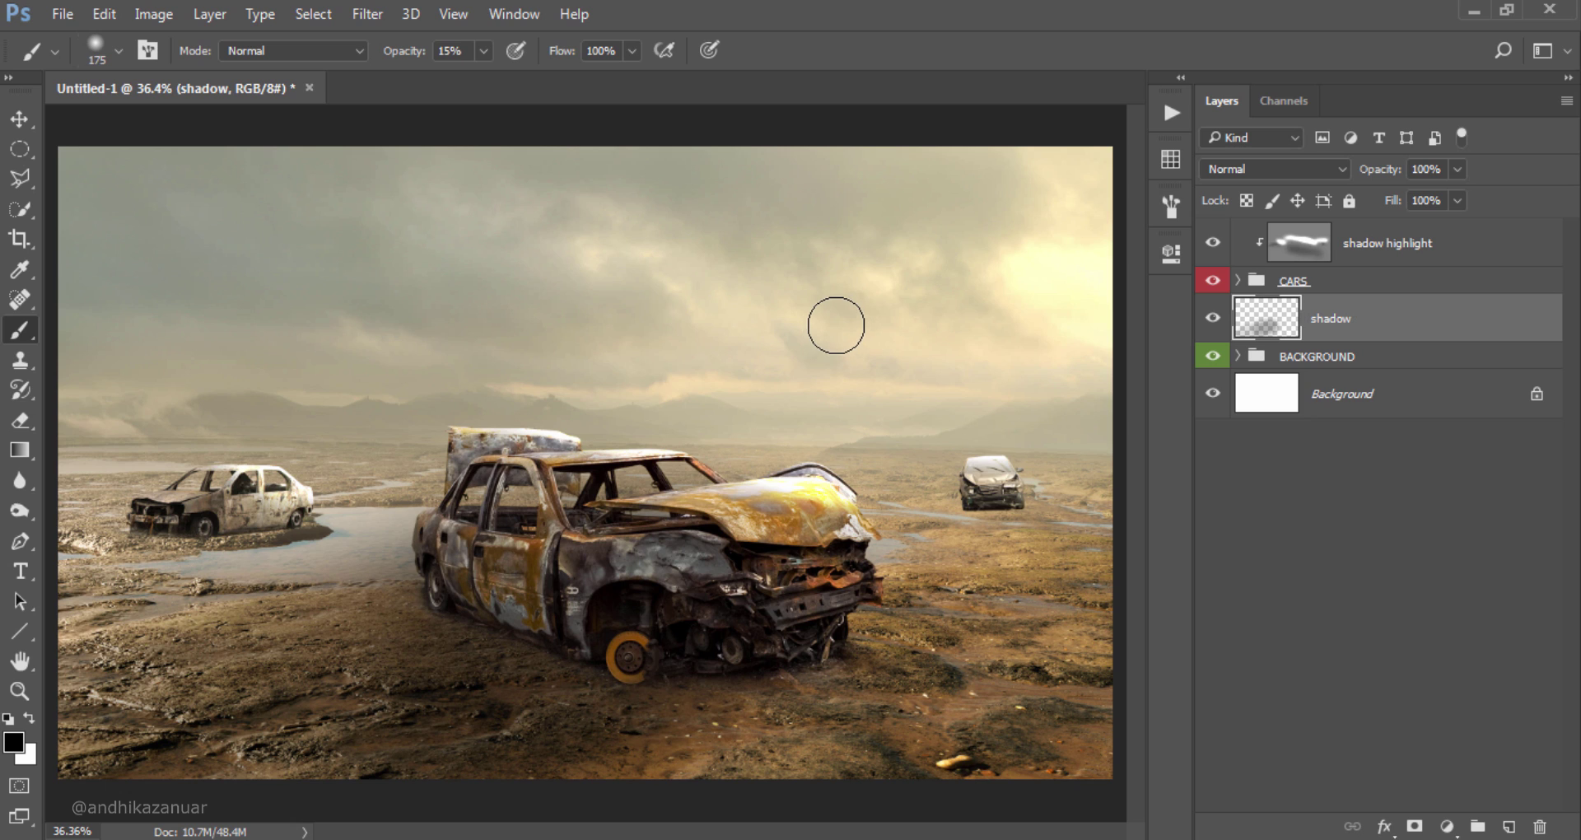
key(bracketleft)
key(bracketleft)
mouse_move(165, 534)
mouse_down()
mouse_move(217, 518)
mouse_move(49, 553)
mouse_up()
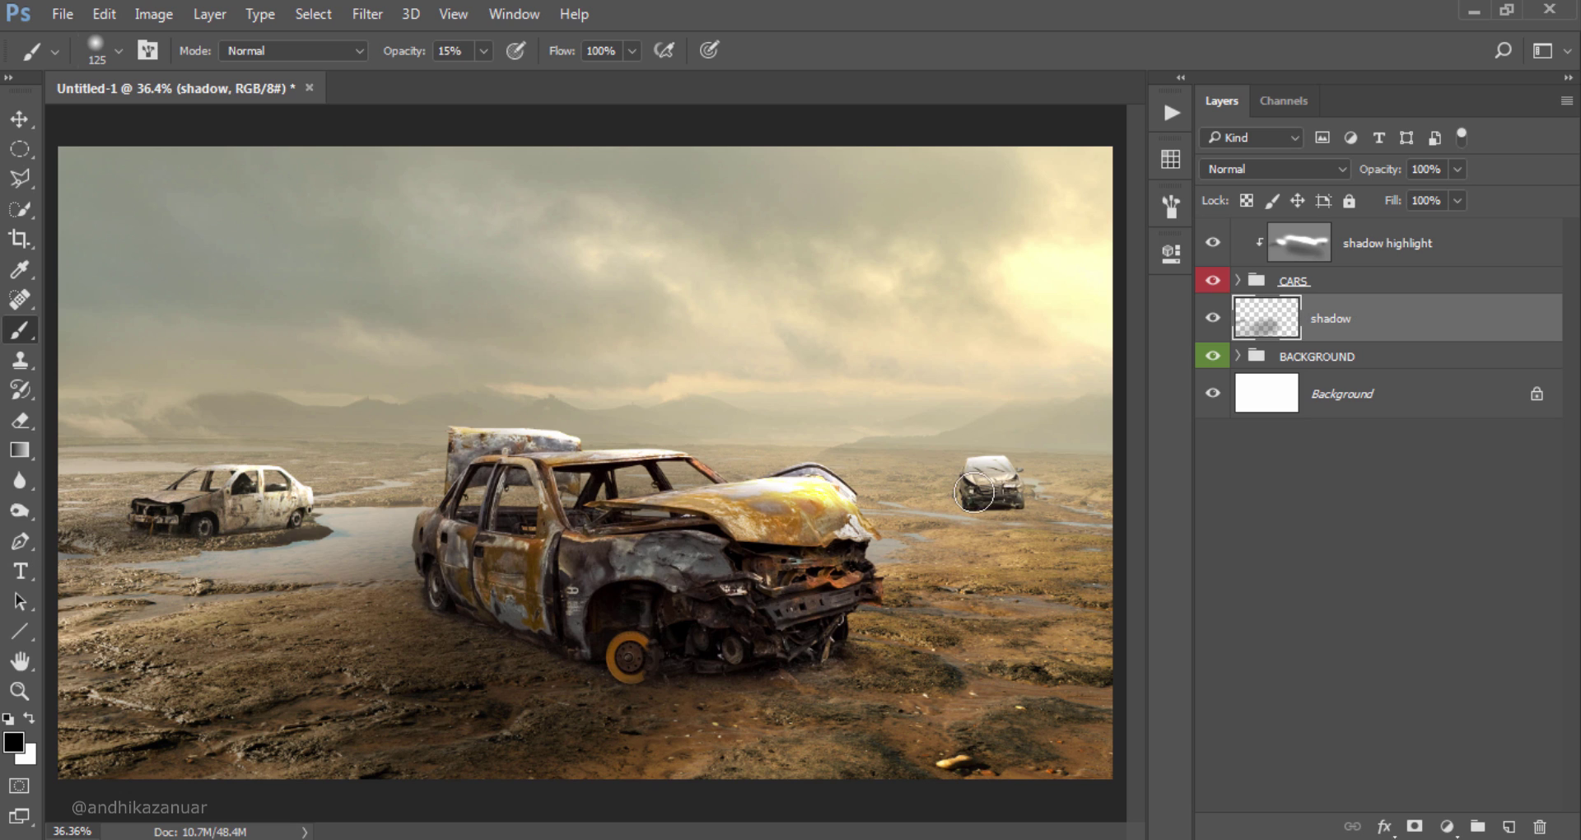
key(bracketleft)
key(bracketleft)
drag(1008, 496, 967, 502)
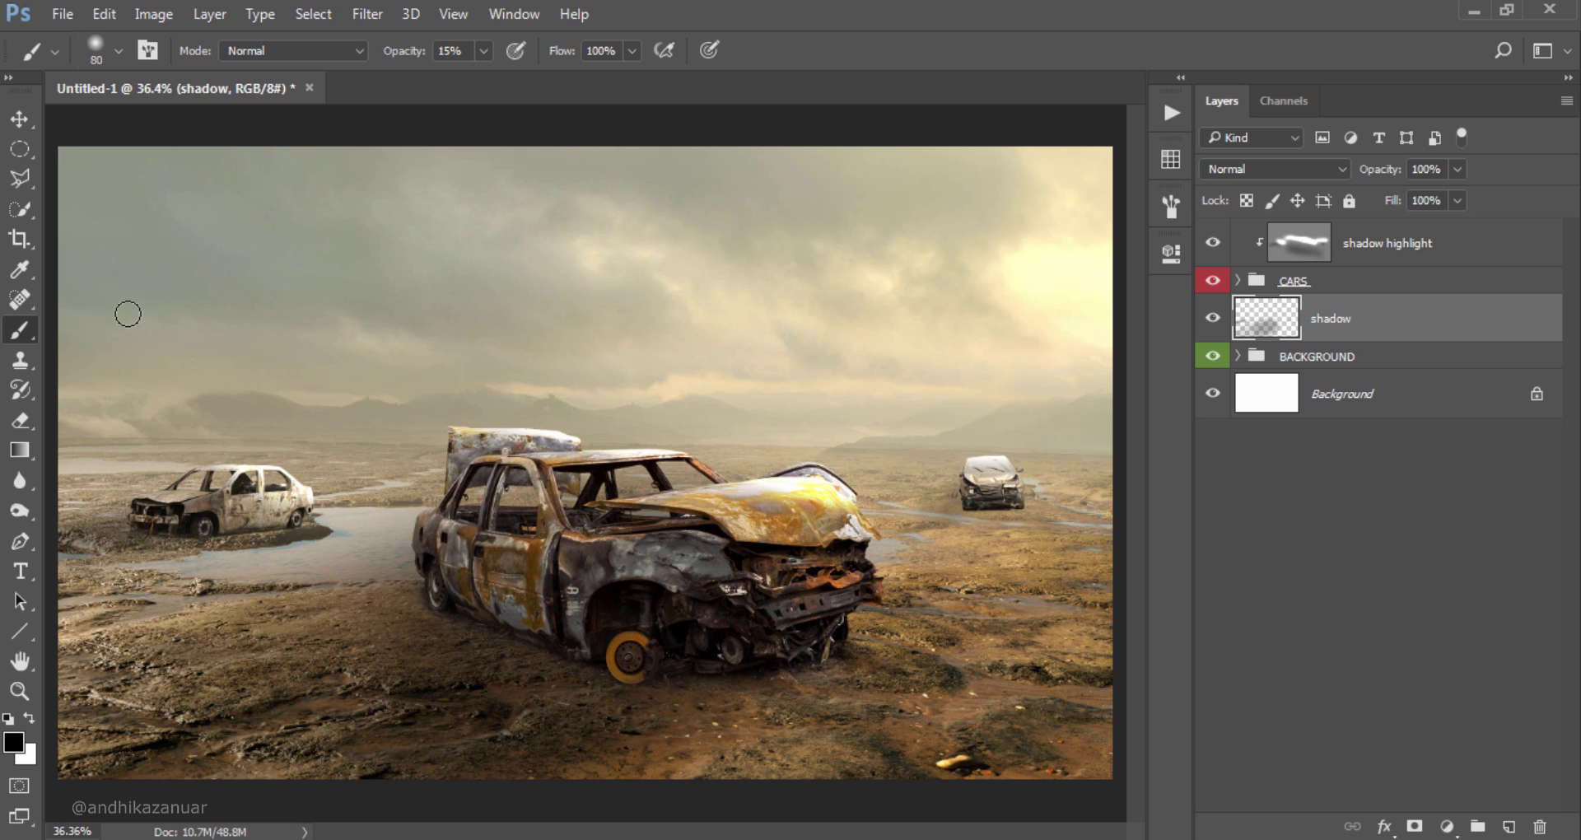
click(22, 124)
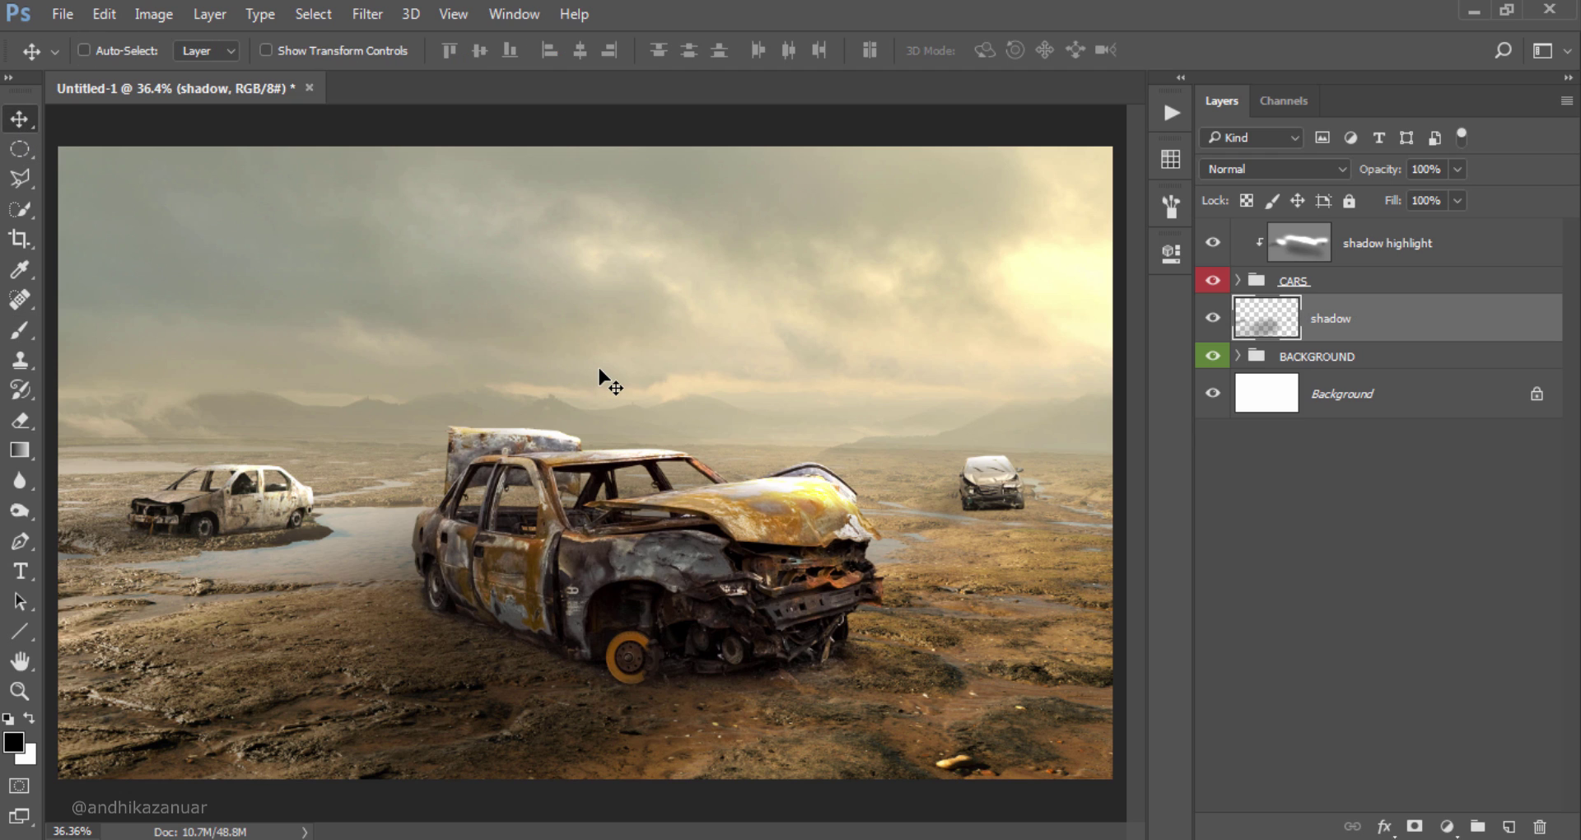
click(1431, 246)
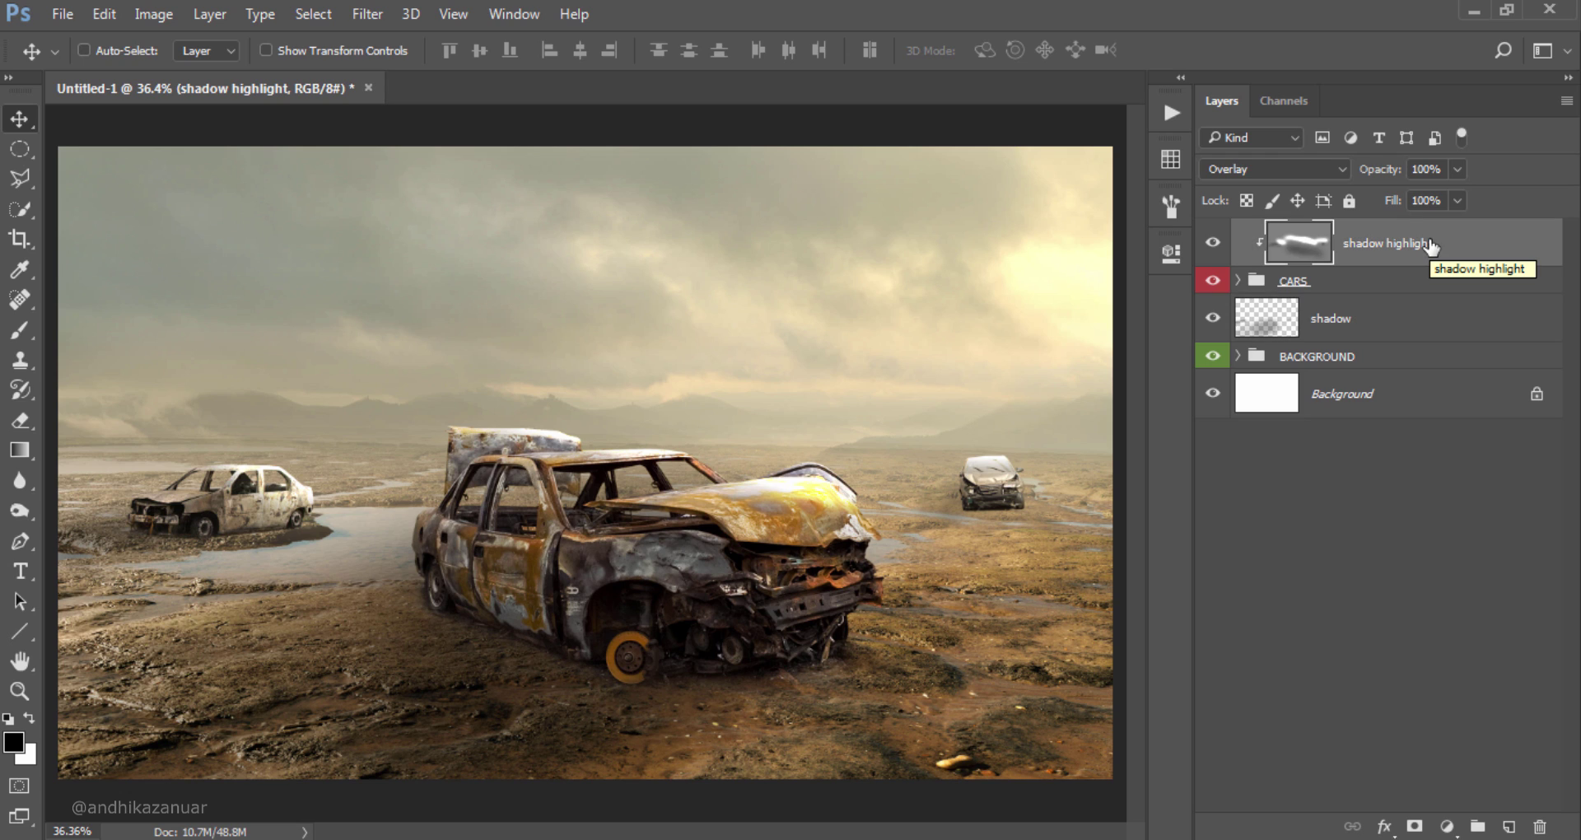
Step: Place the on_the_fence_2 photo of the woman in pink from STOCK IMAGES into the composite
click(57, 15)
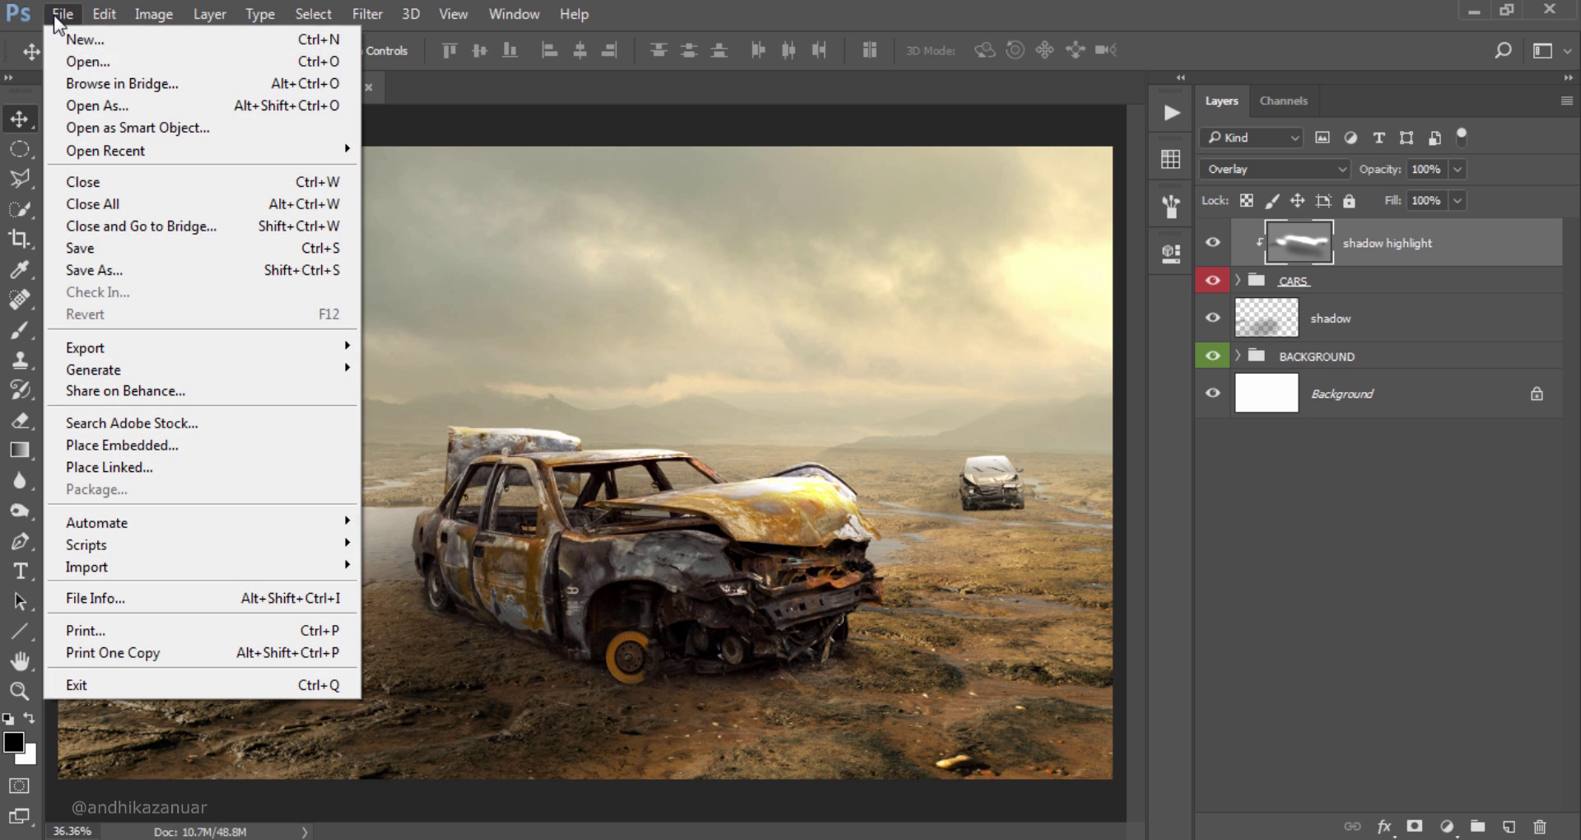
click(99, 64)
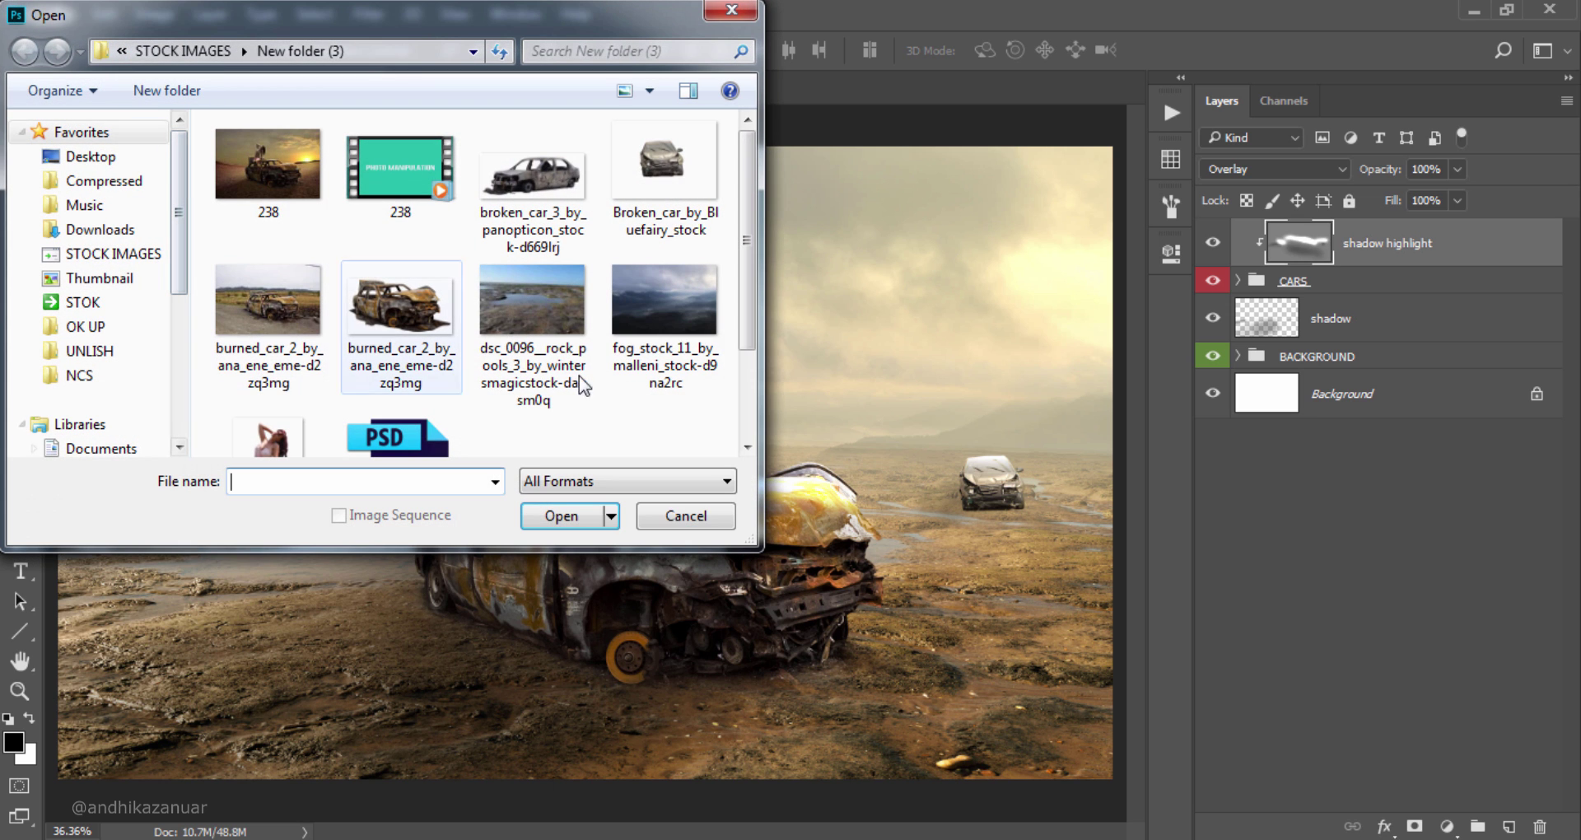
drag(753, 328, 747, 397)
click(271, 363)
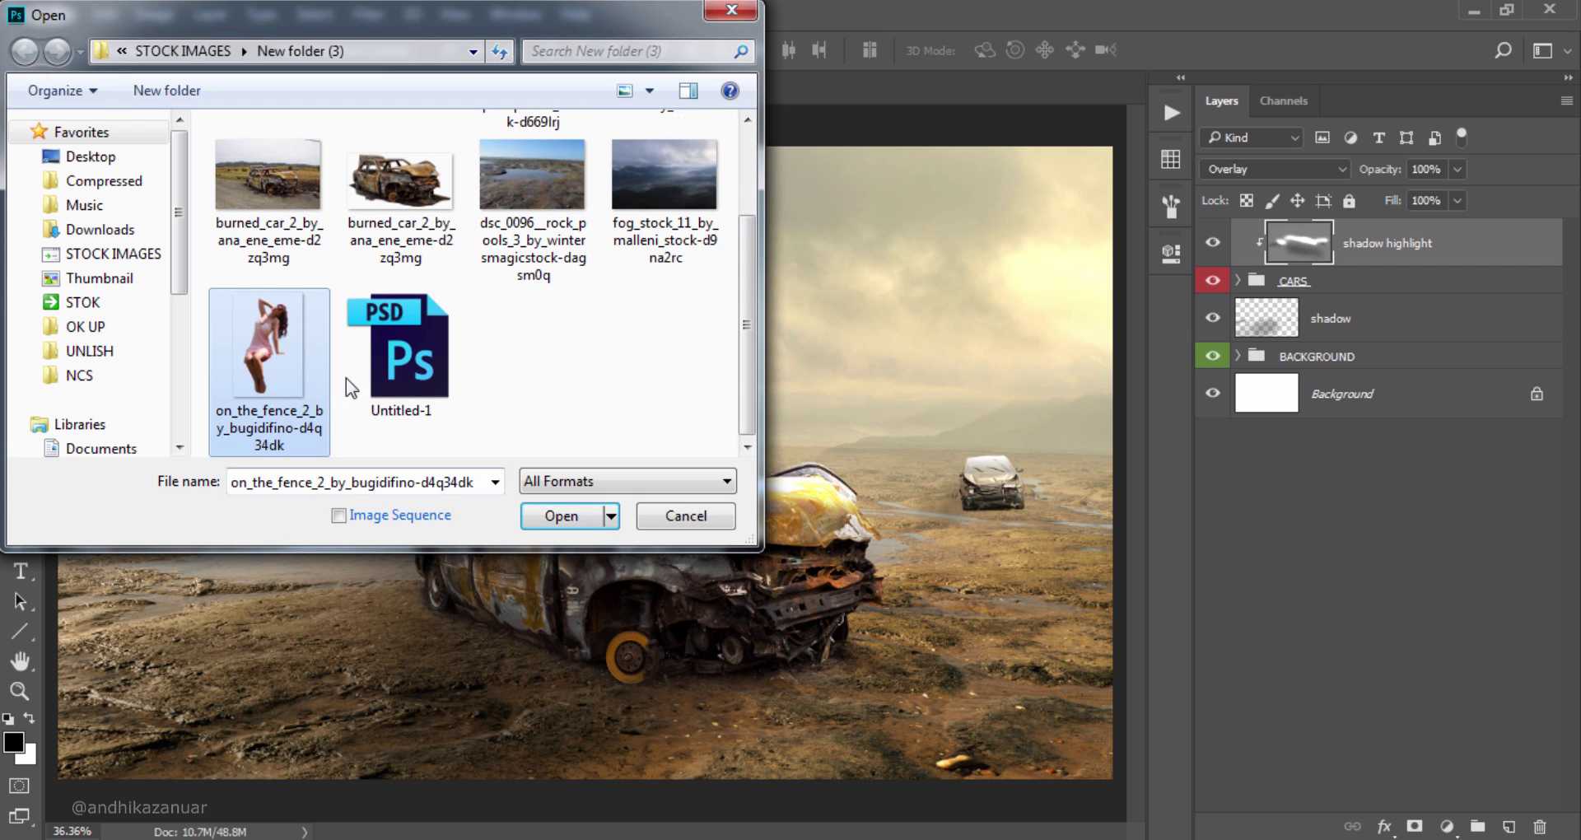
click(581, 519)
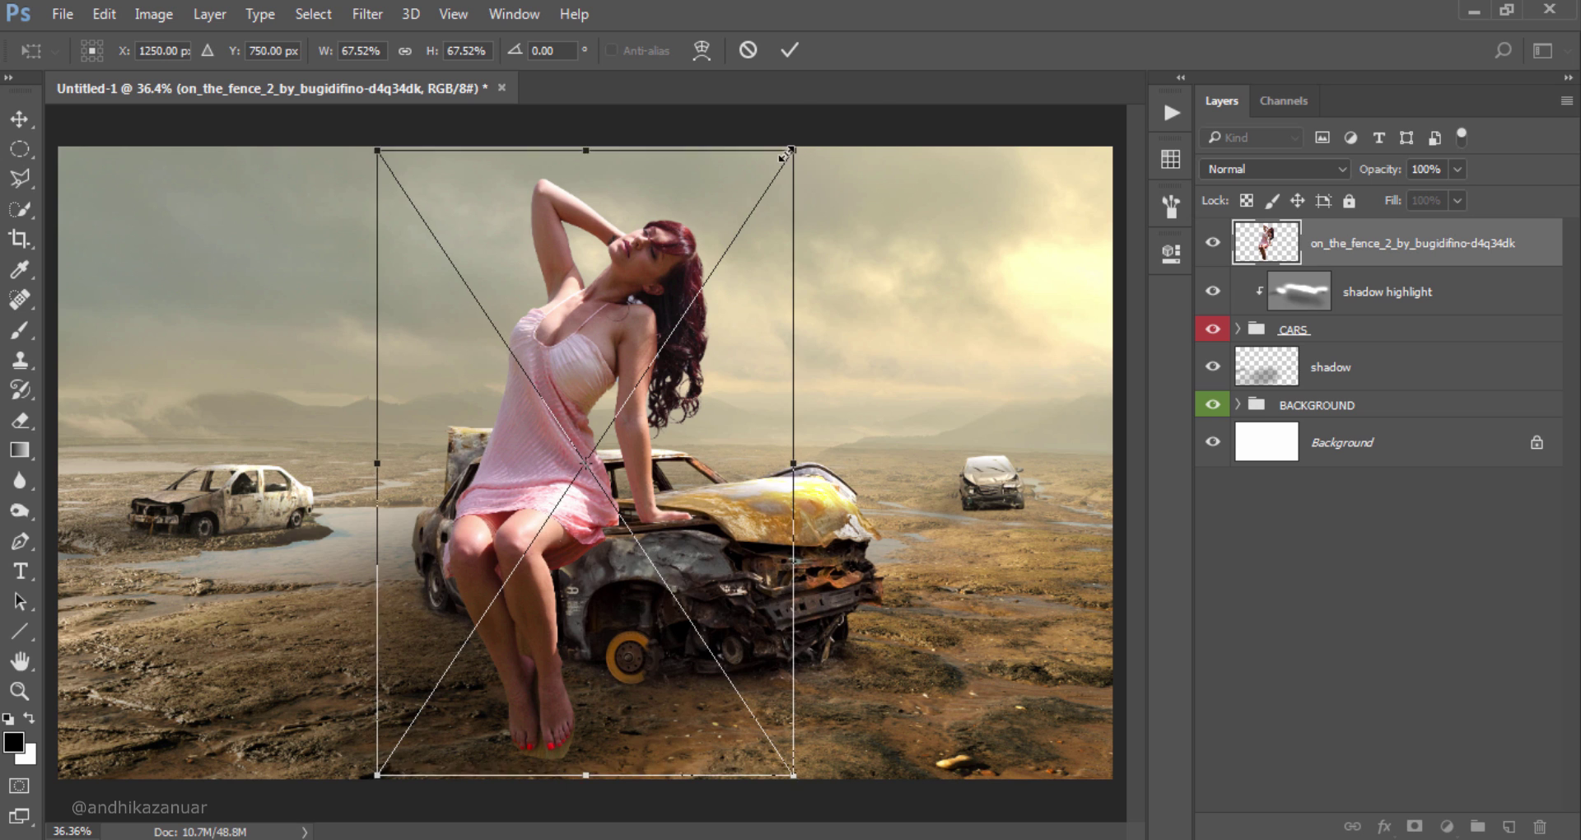
Step: Scale the woman to about 30.8%, seat her on the wreck's roof, nudge 2 px down, 3 px left
drag(796, 146, 699, 331)
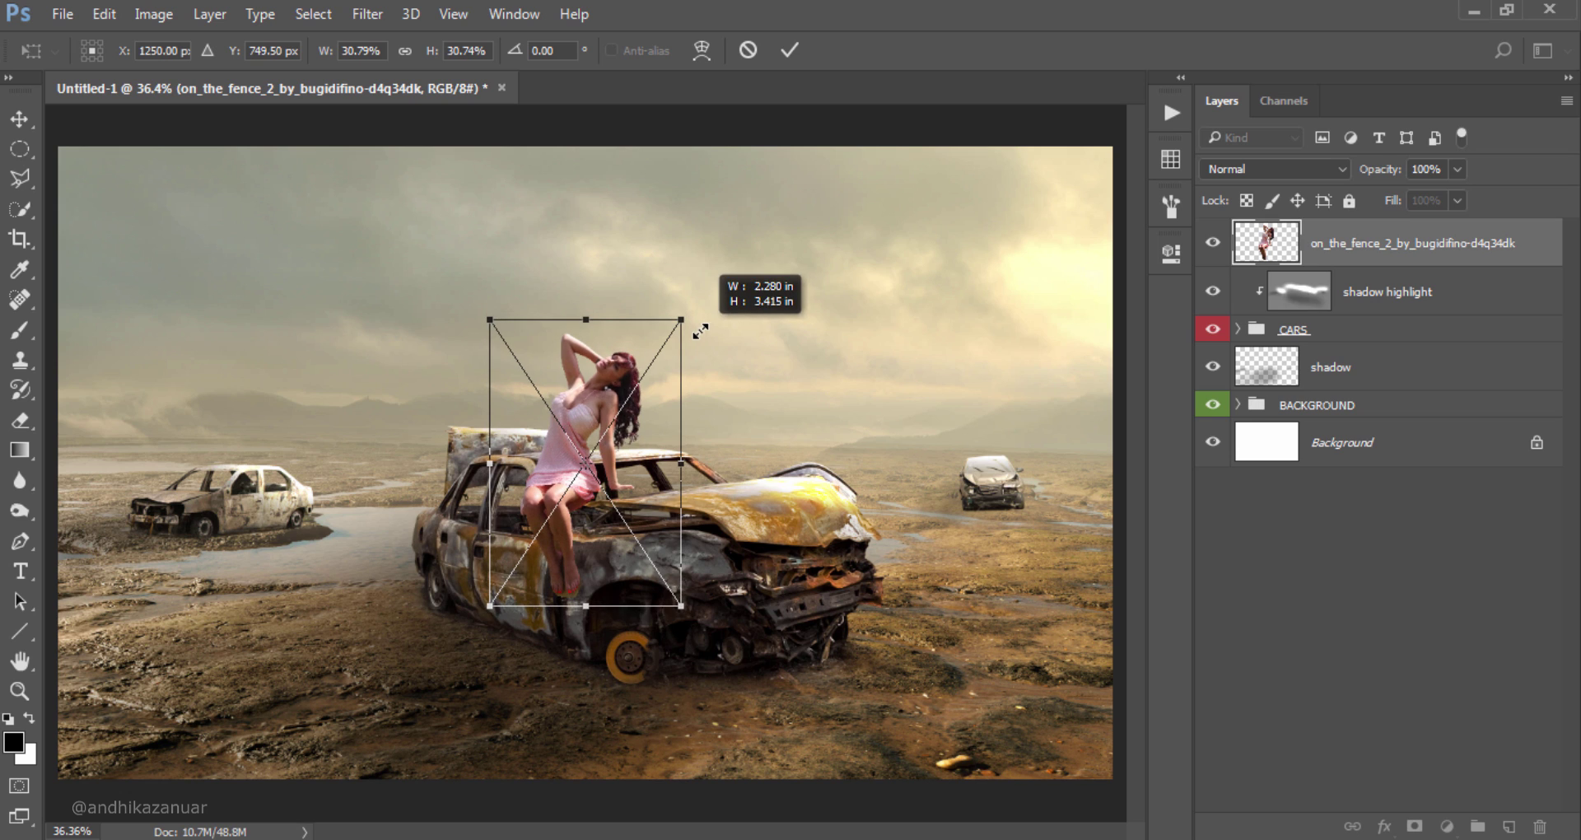
drag(609, 397, 586, 356)
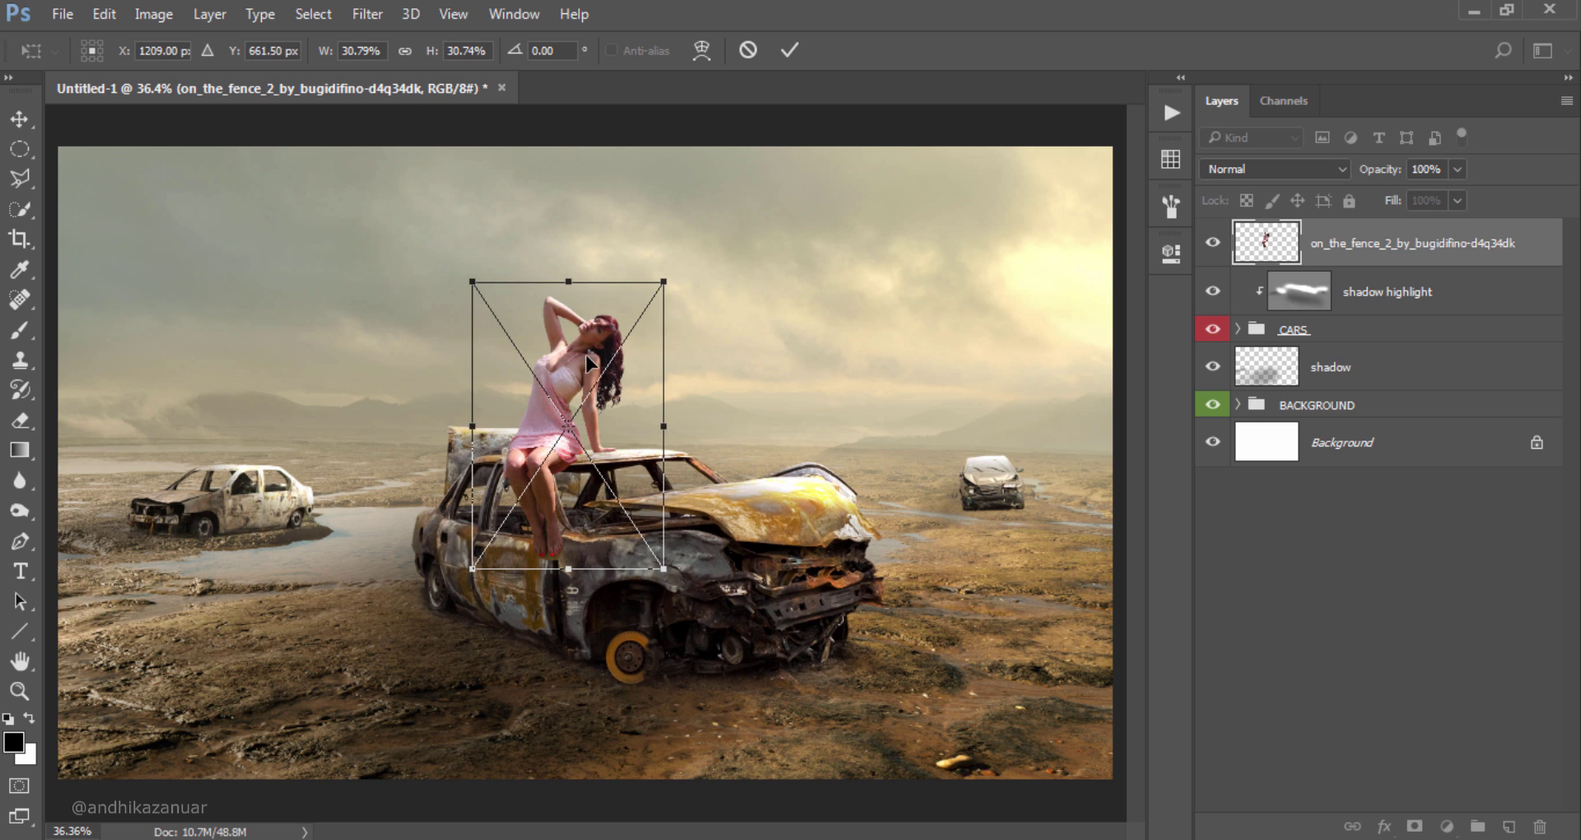
key(Down)
key(Down)
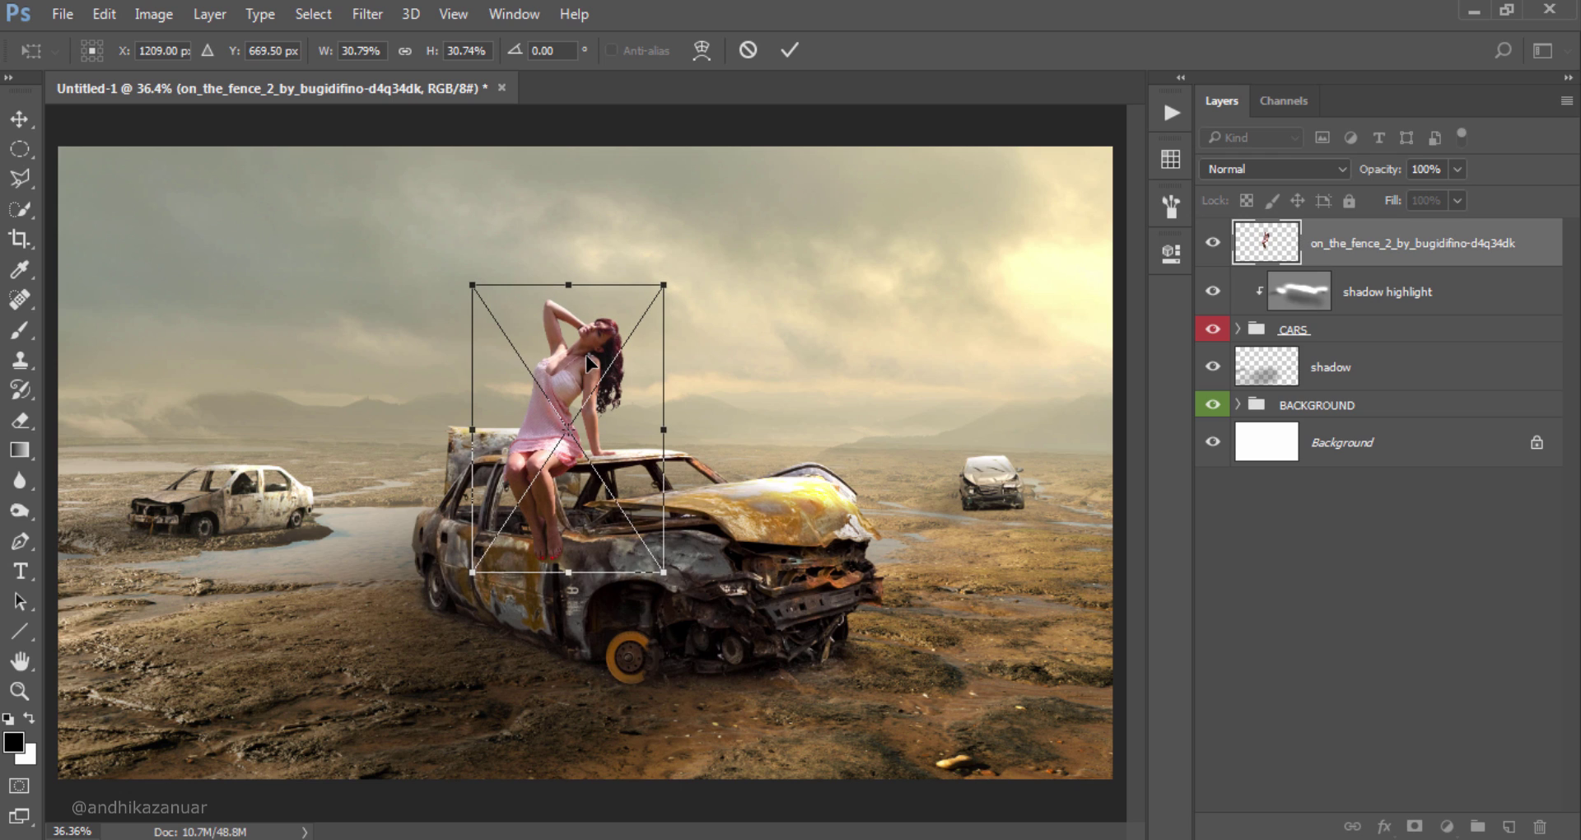
key(Left)
key(Left)
key(Left)
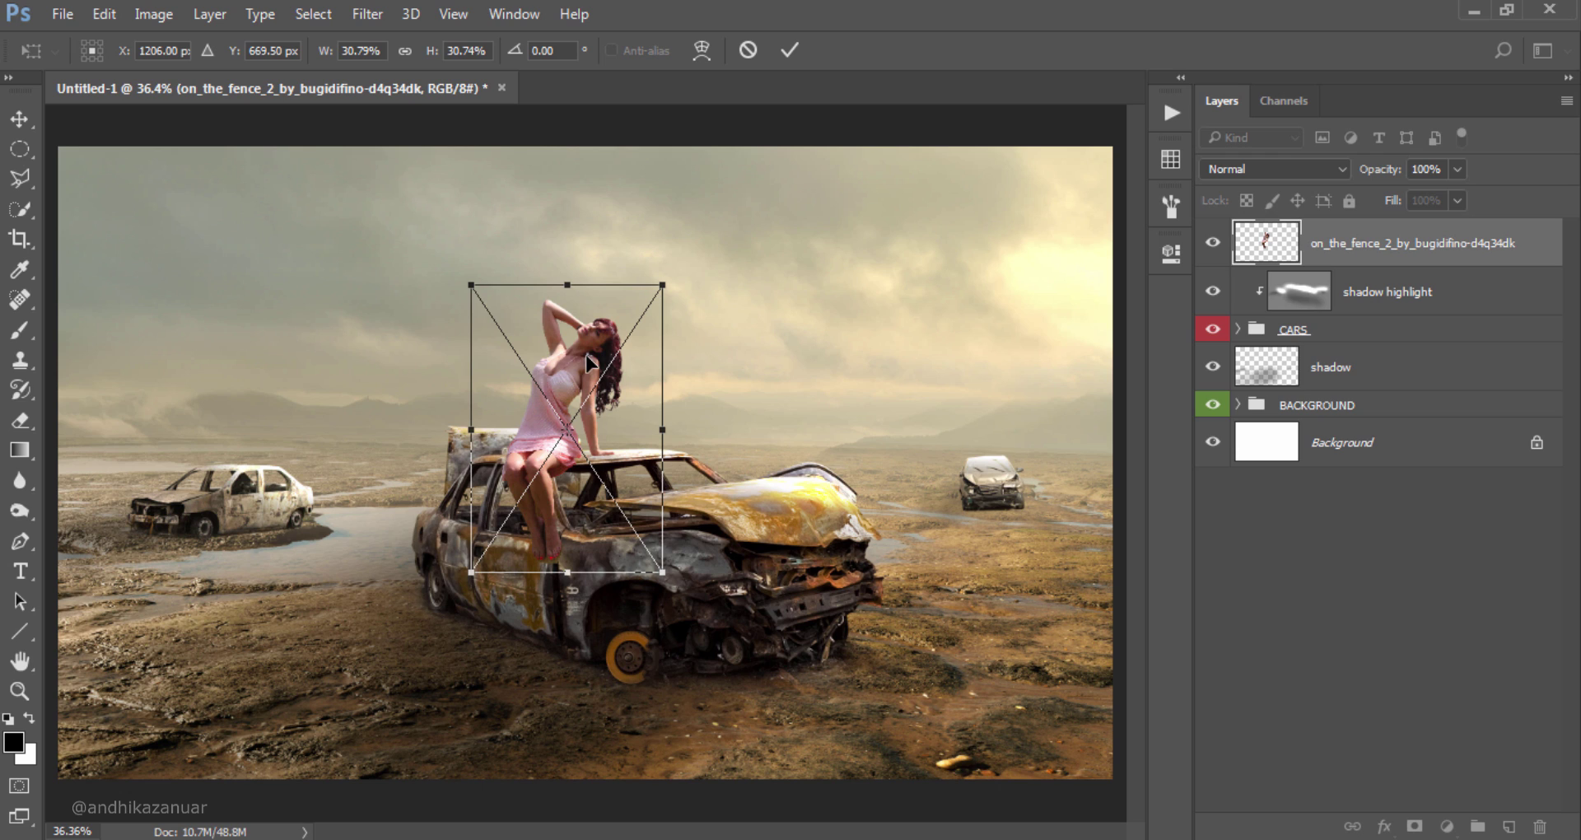
click(787, 50)
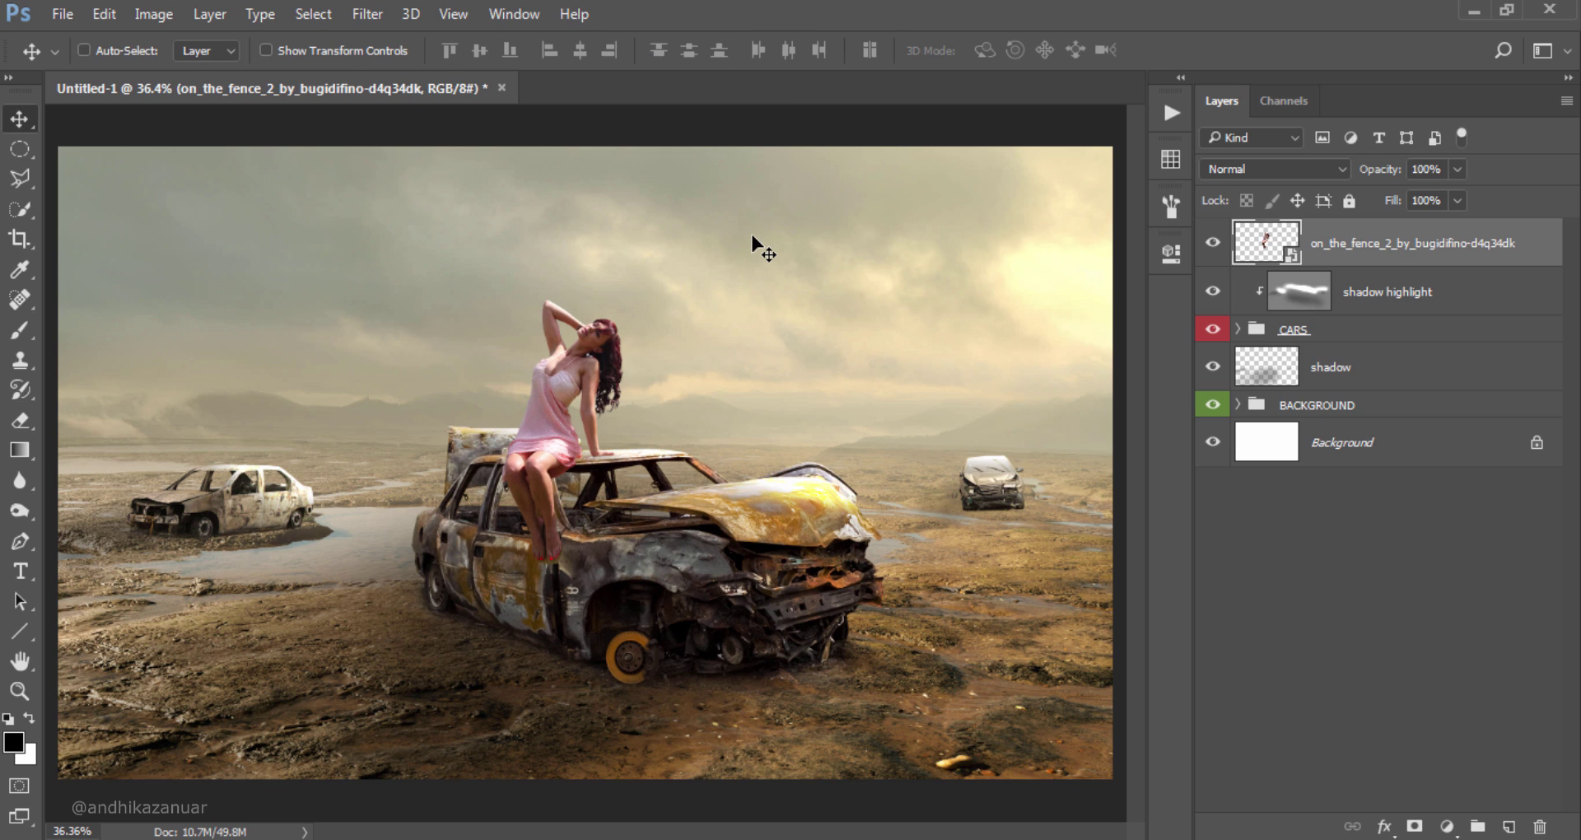
Step: Rasterize the woman's layer and shift her Color Balance midtones toward yellow (-14)
right_click(1449, 249)
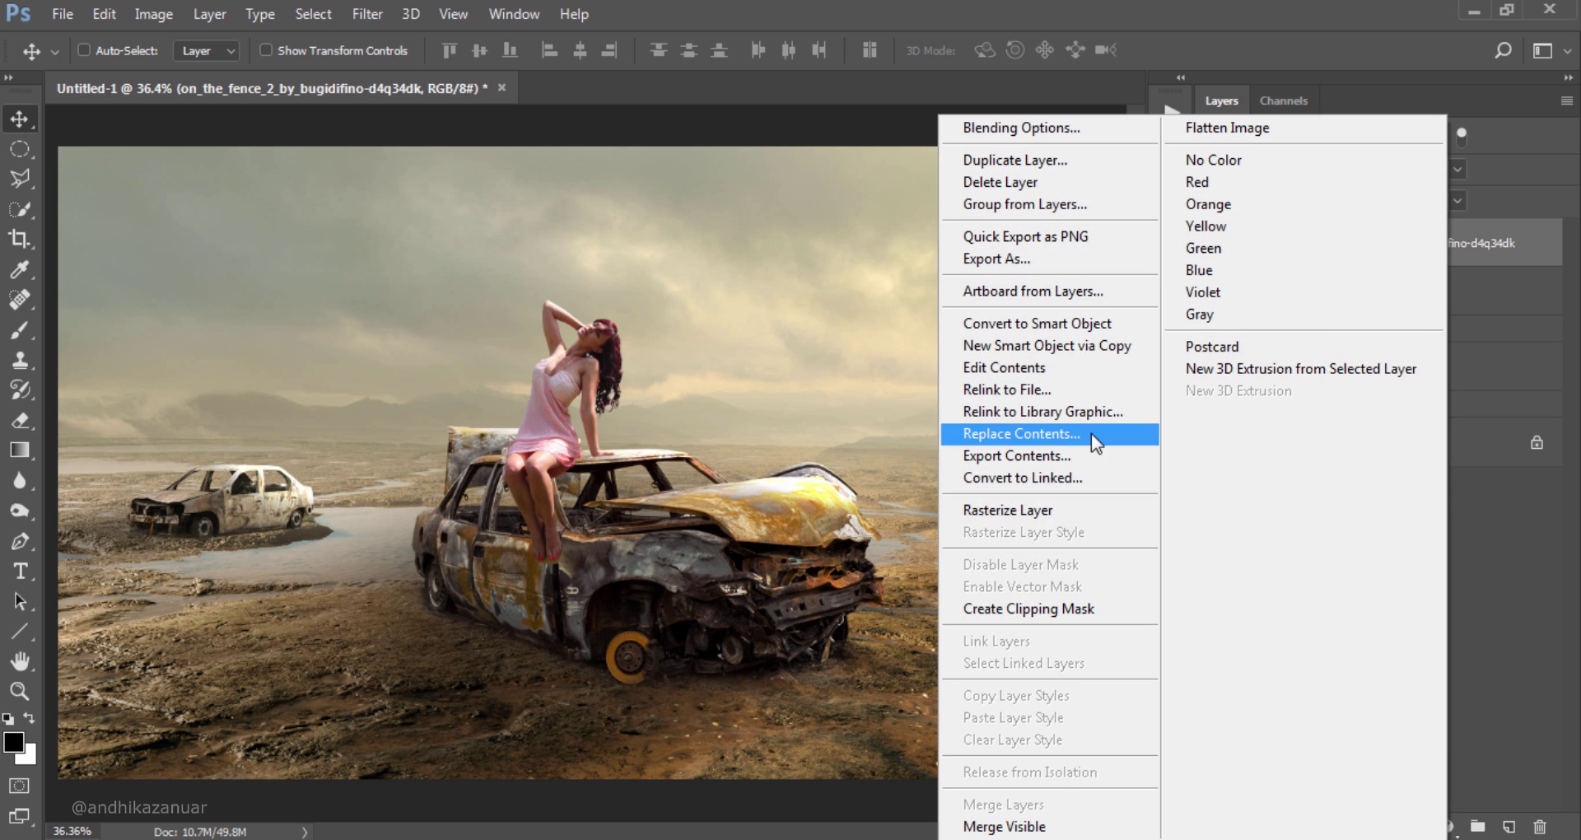
click(1054, 512)
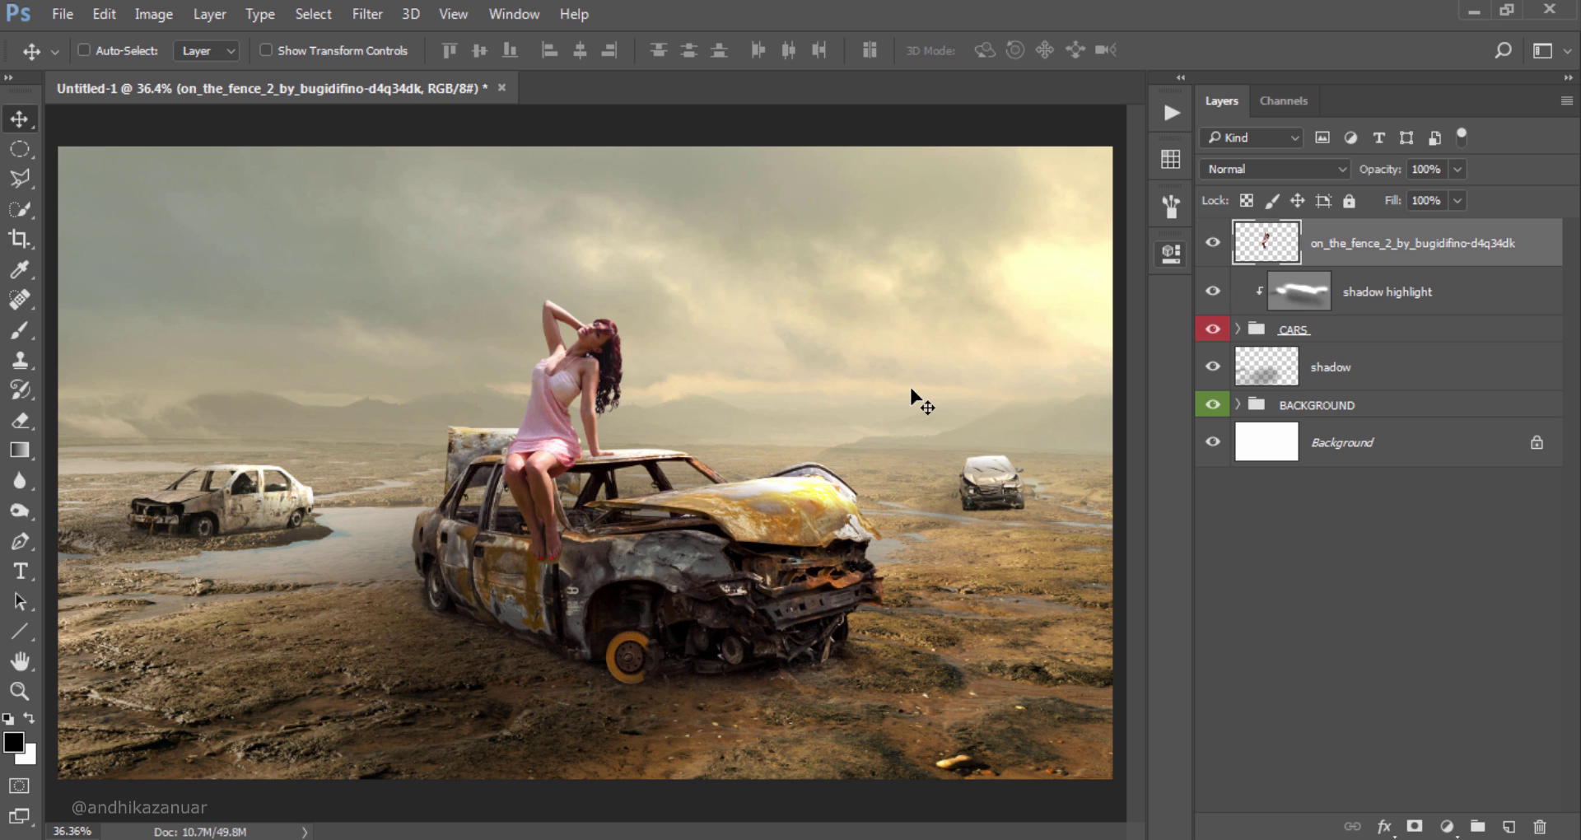
key(ctrl+b)
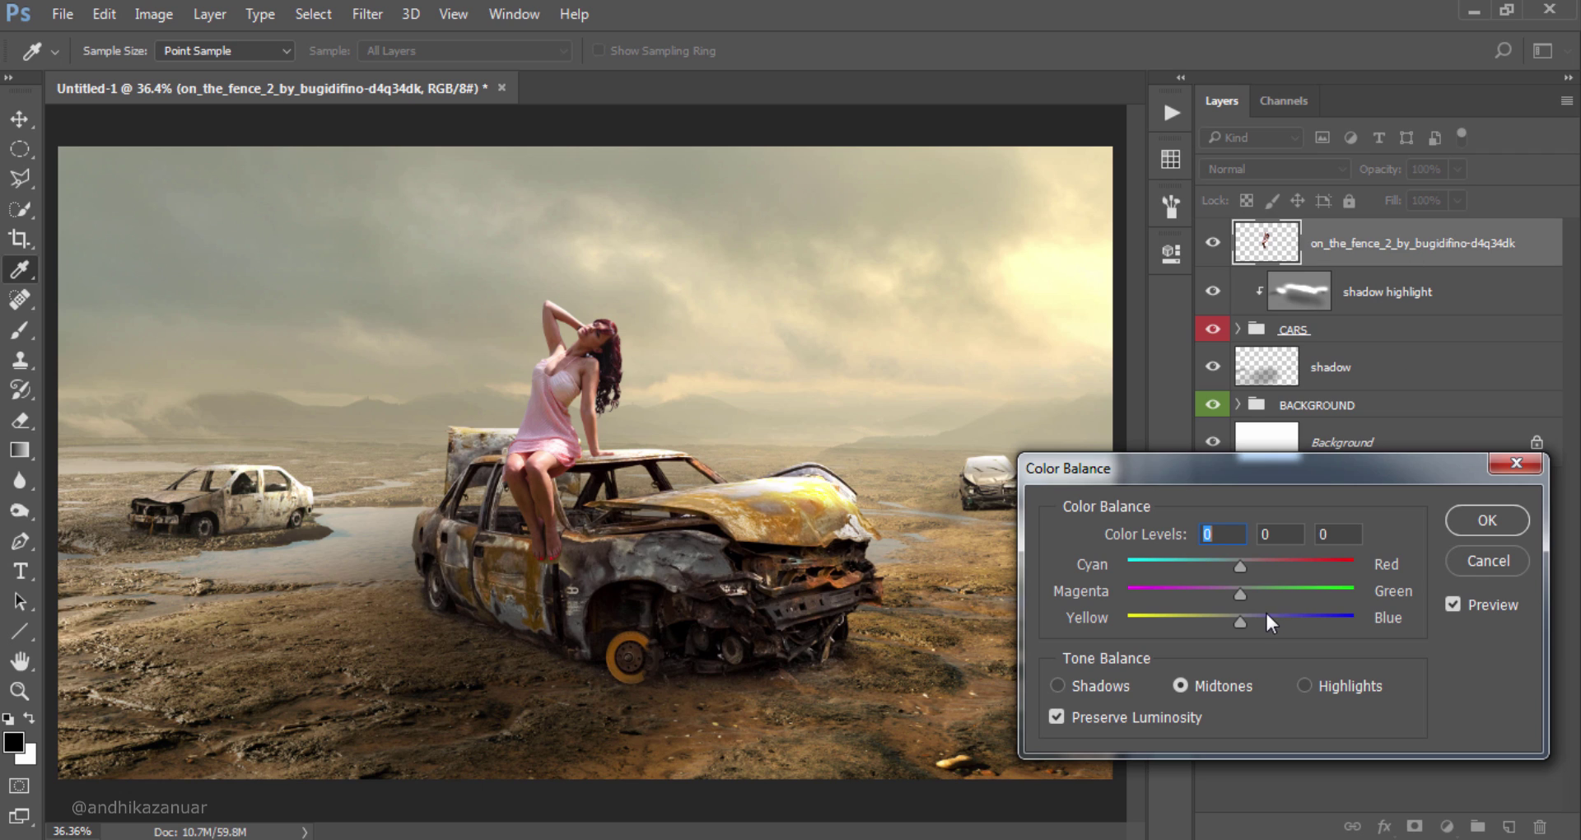
drag(1240, 620, 1224, 619)
Step: Set the Color Balance highlights to cyan -20 and yellow -20, and apply
click(1315, 688)
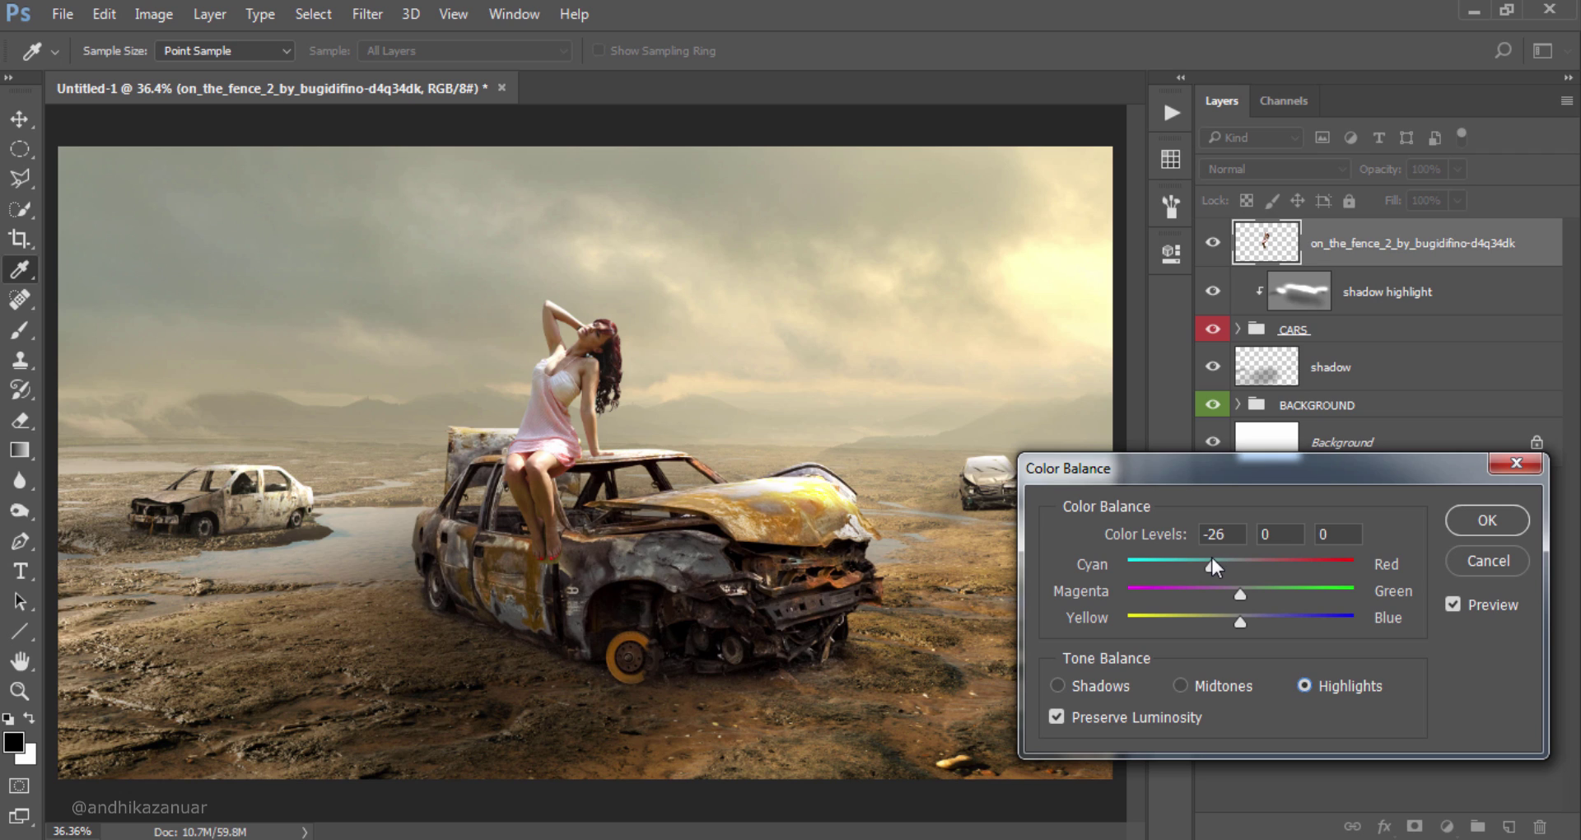
drag(1212, 560, 1217, 561)
drag(1244, 624, 1217, 621)
click(1217, 621)
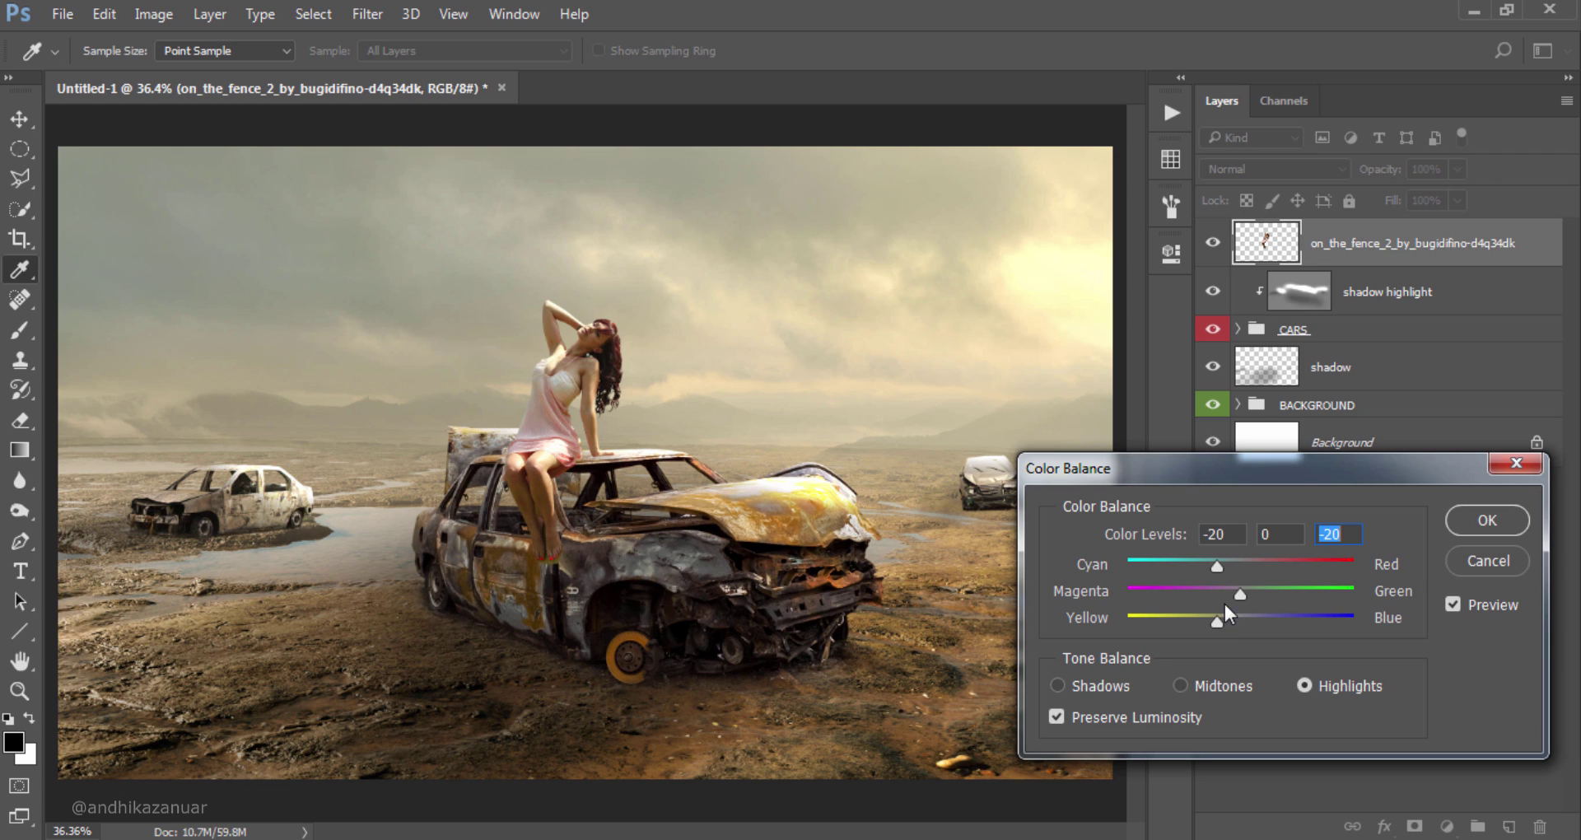
click(1478, 520)
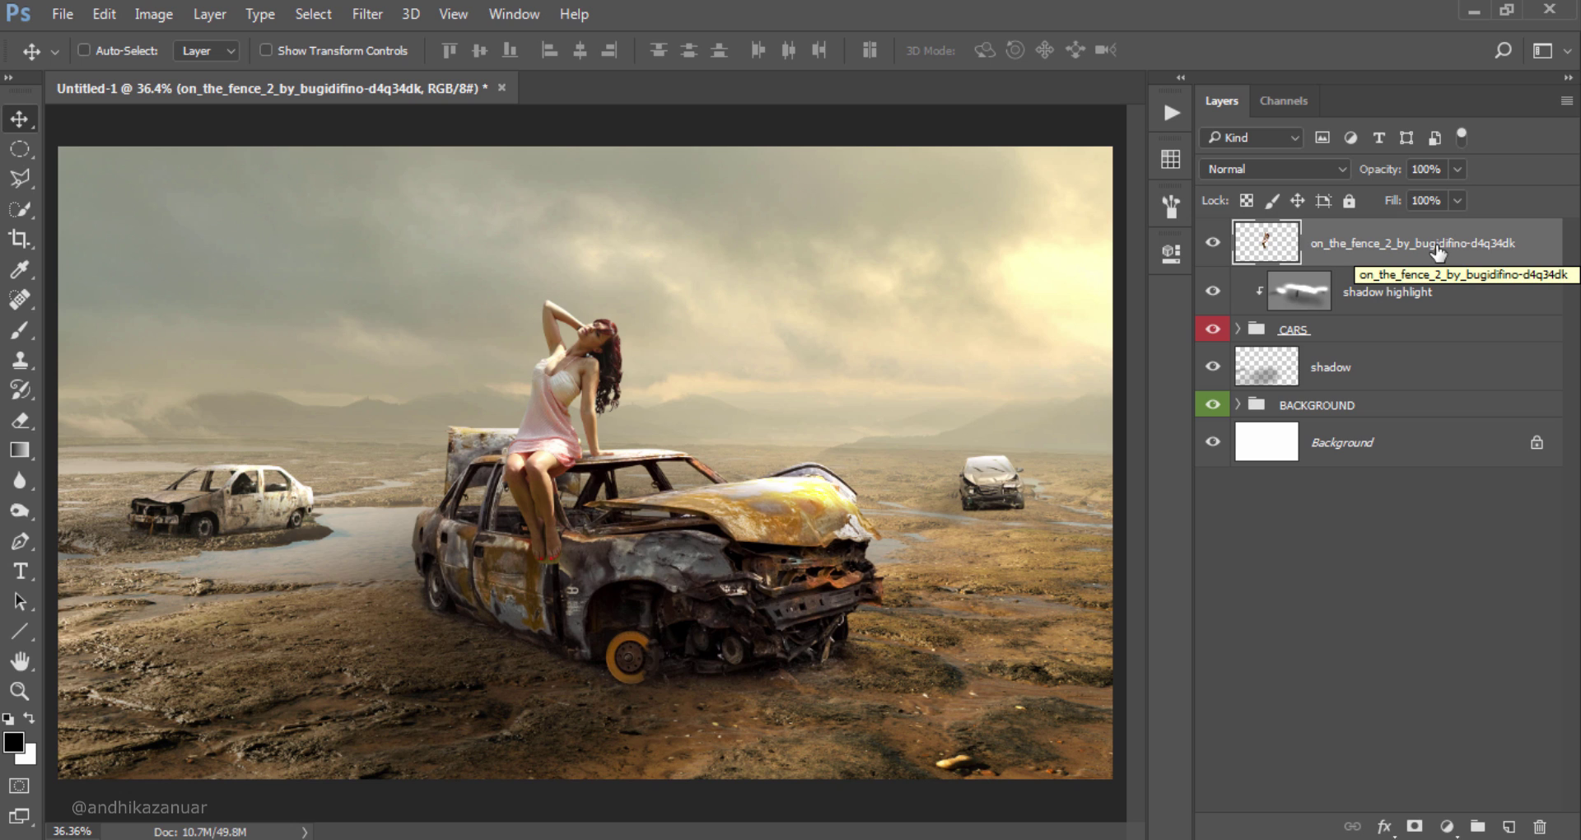
Step: Add a Levels adjustment layer with input black 15 and output black 20
click(1446, 825)
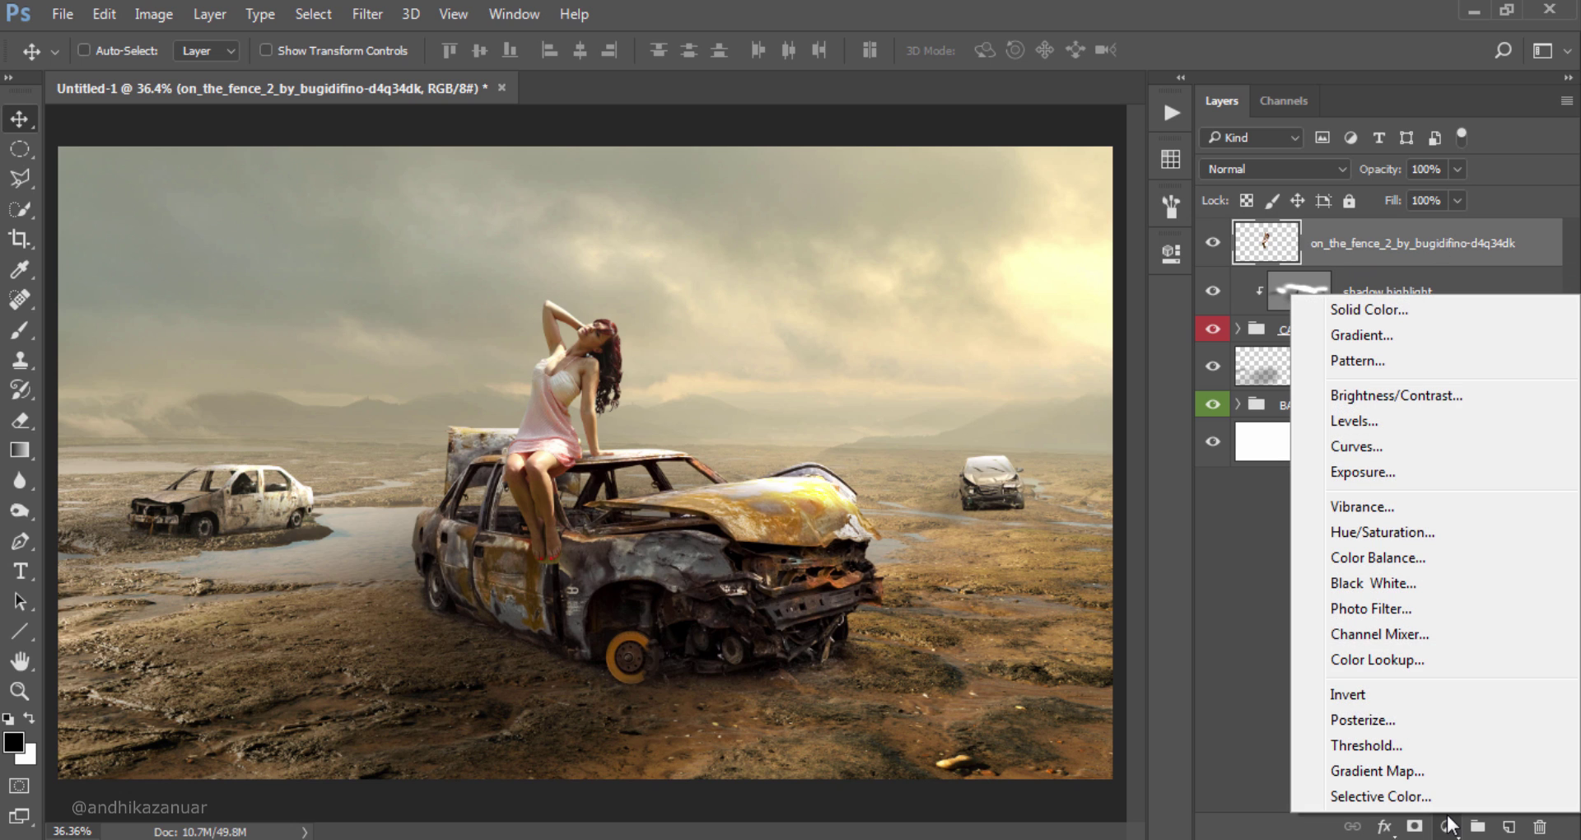
click(1413, 420)
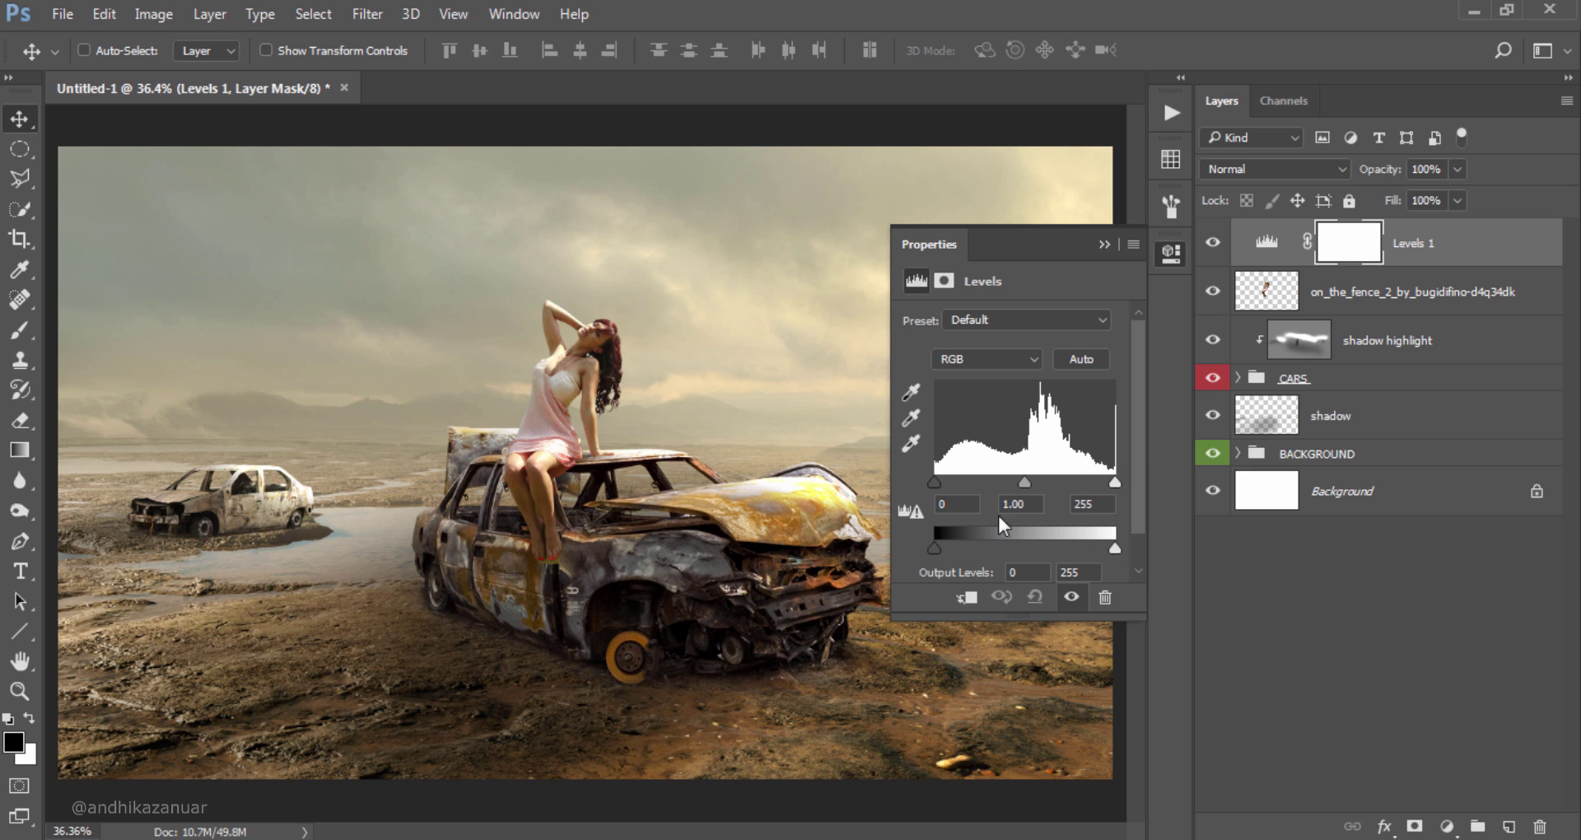
drag(935, 481, 944, 482)
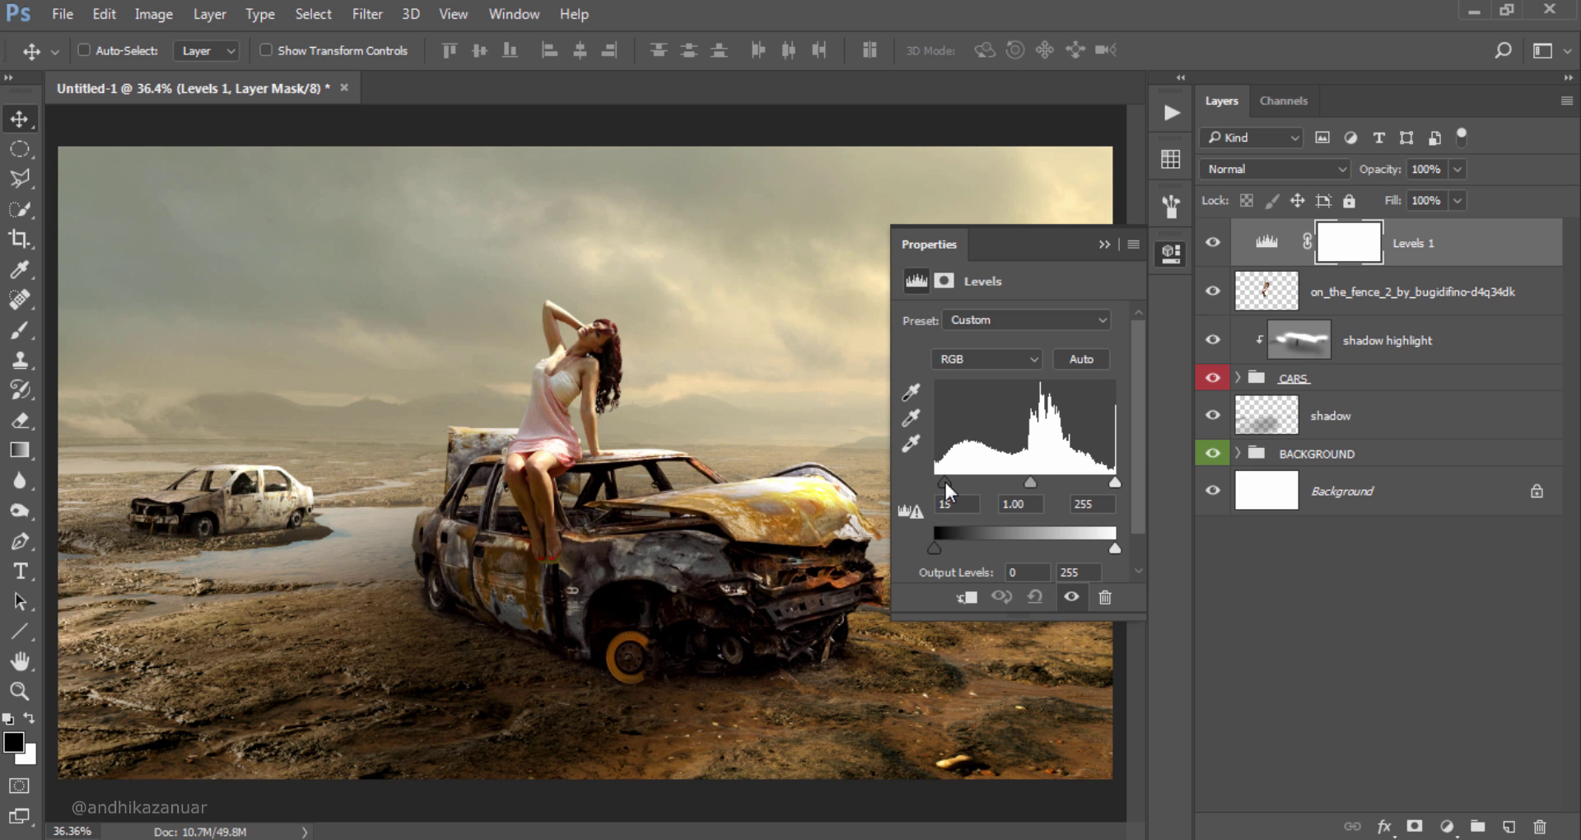
drag(938, 548, 948, 549)
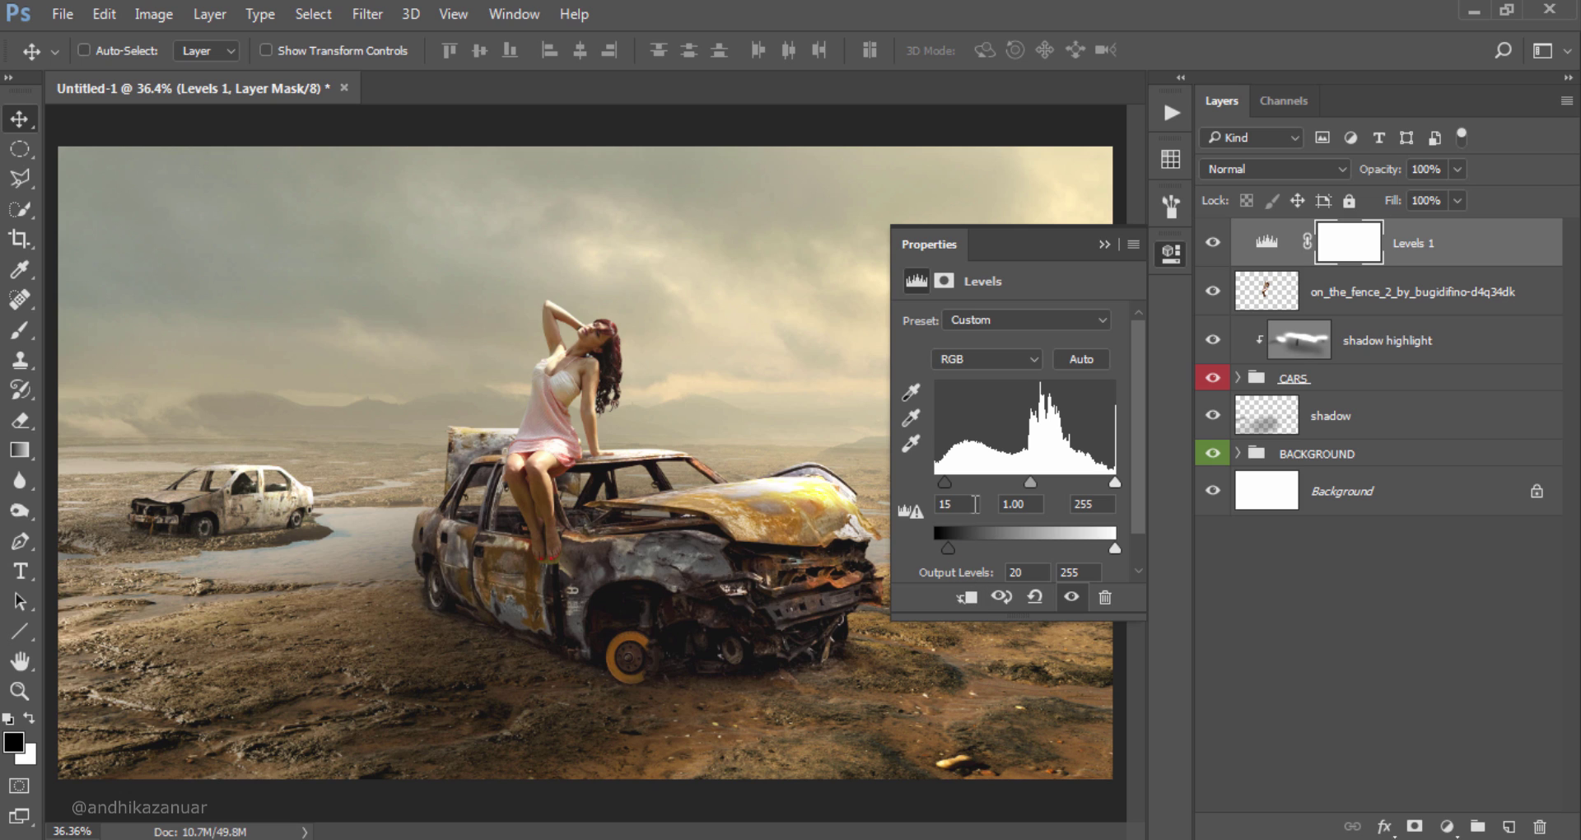
click(1170, 262)
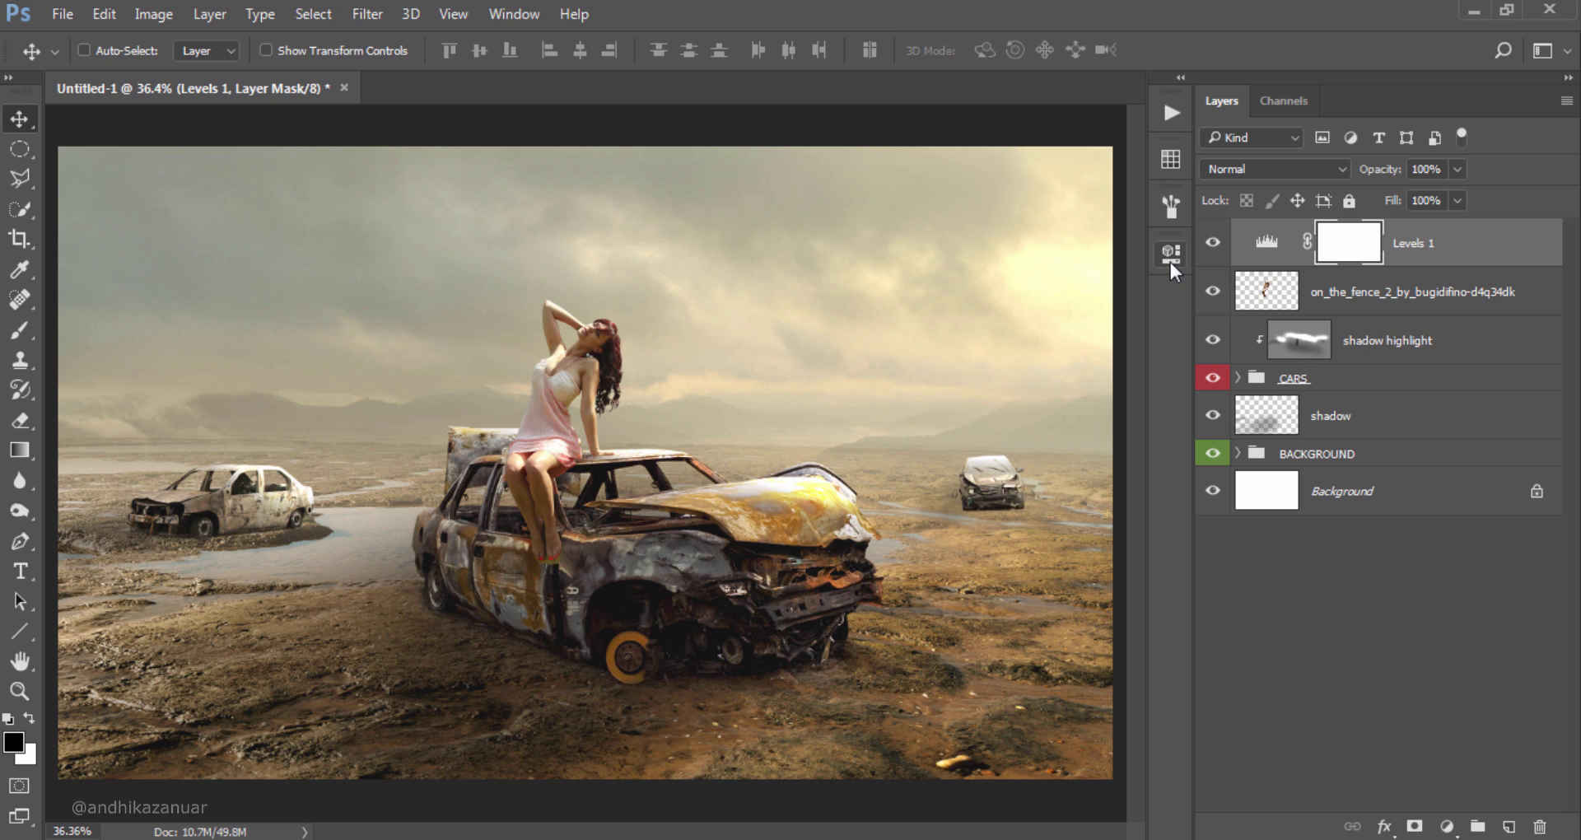
Step: Add a Solid Color fill layer in pale pink ffe8fe
click(1446, 827)
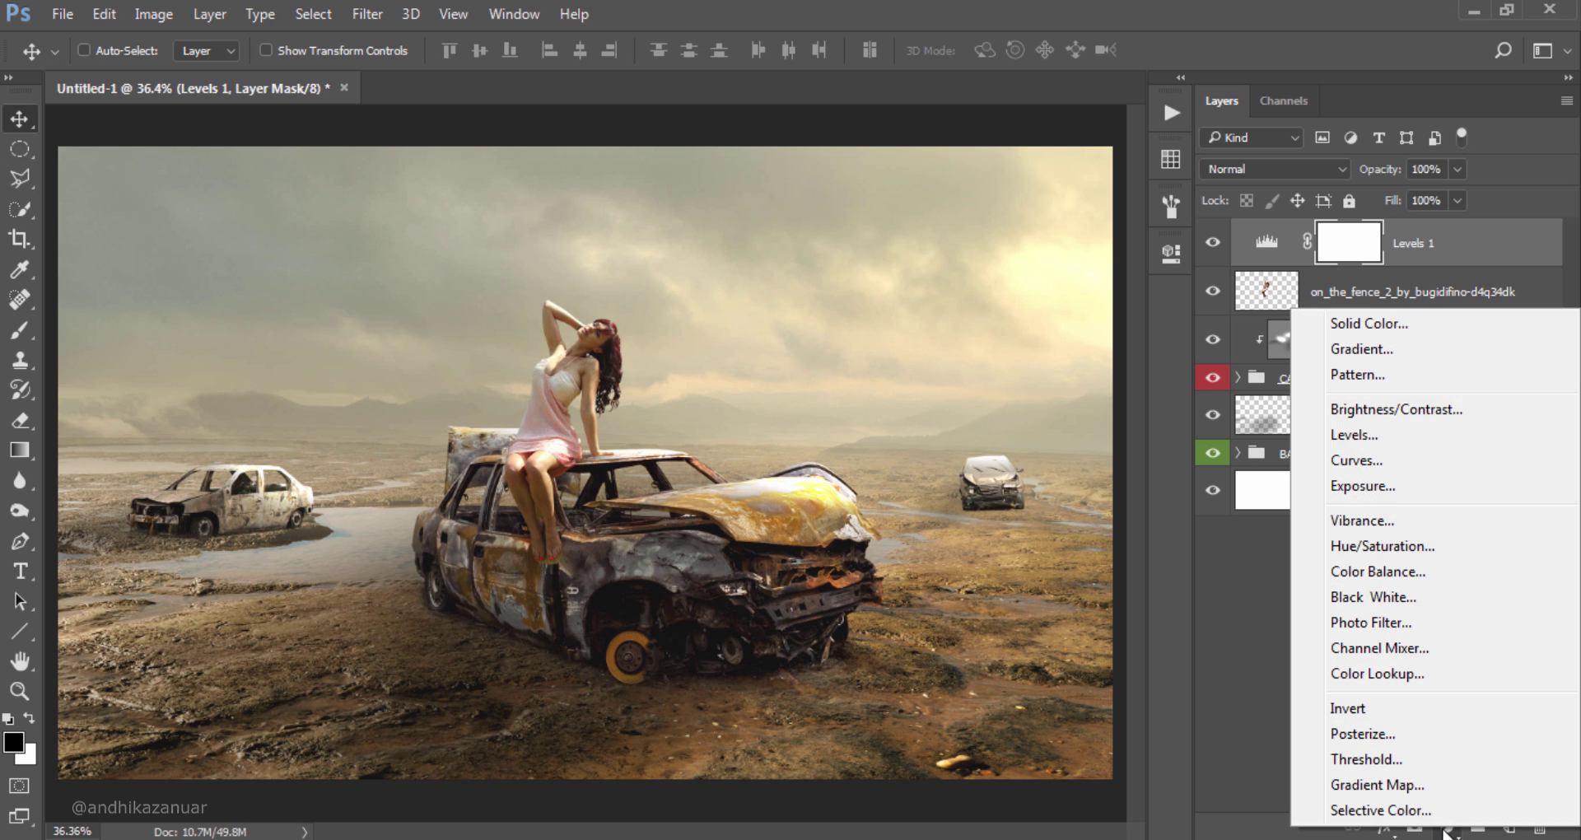
click(1446, 324)
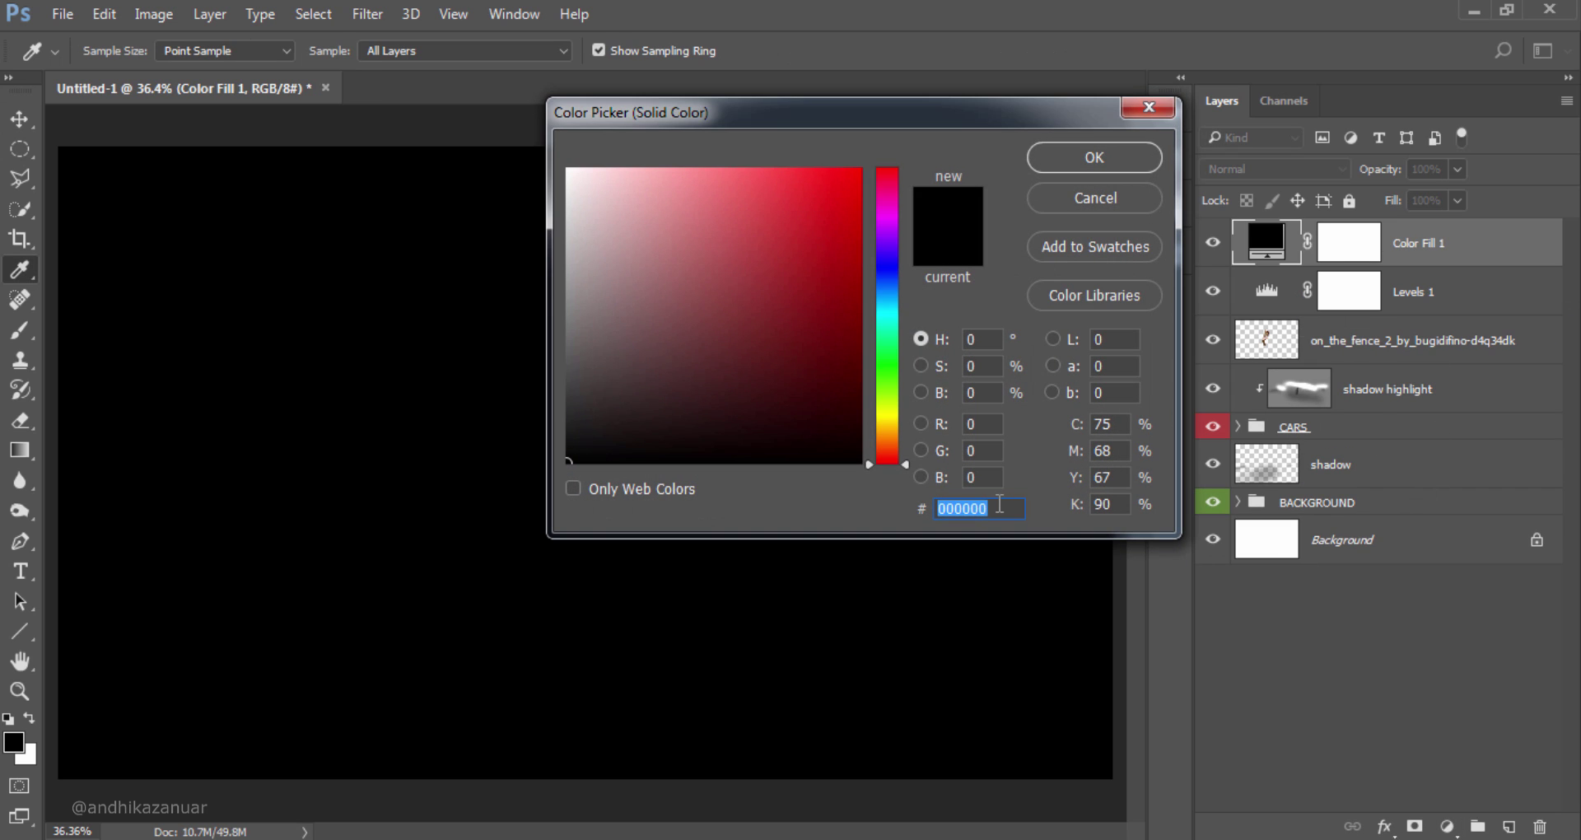
text(ff)
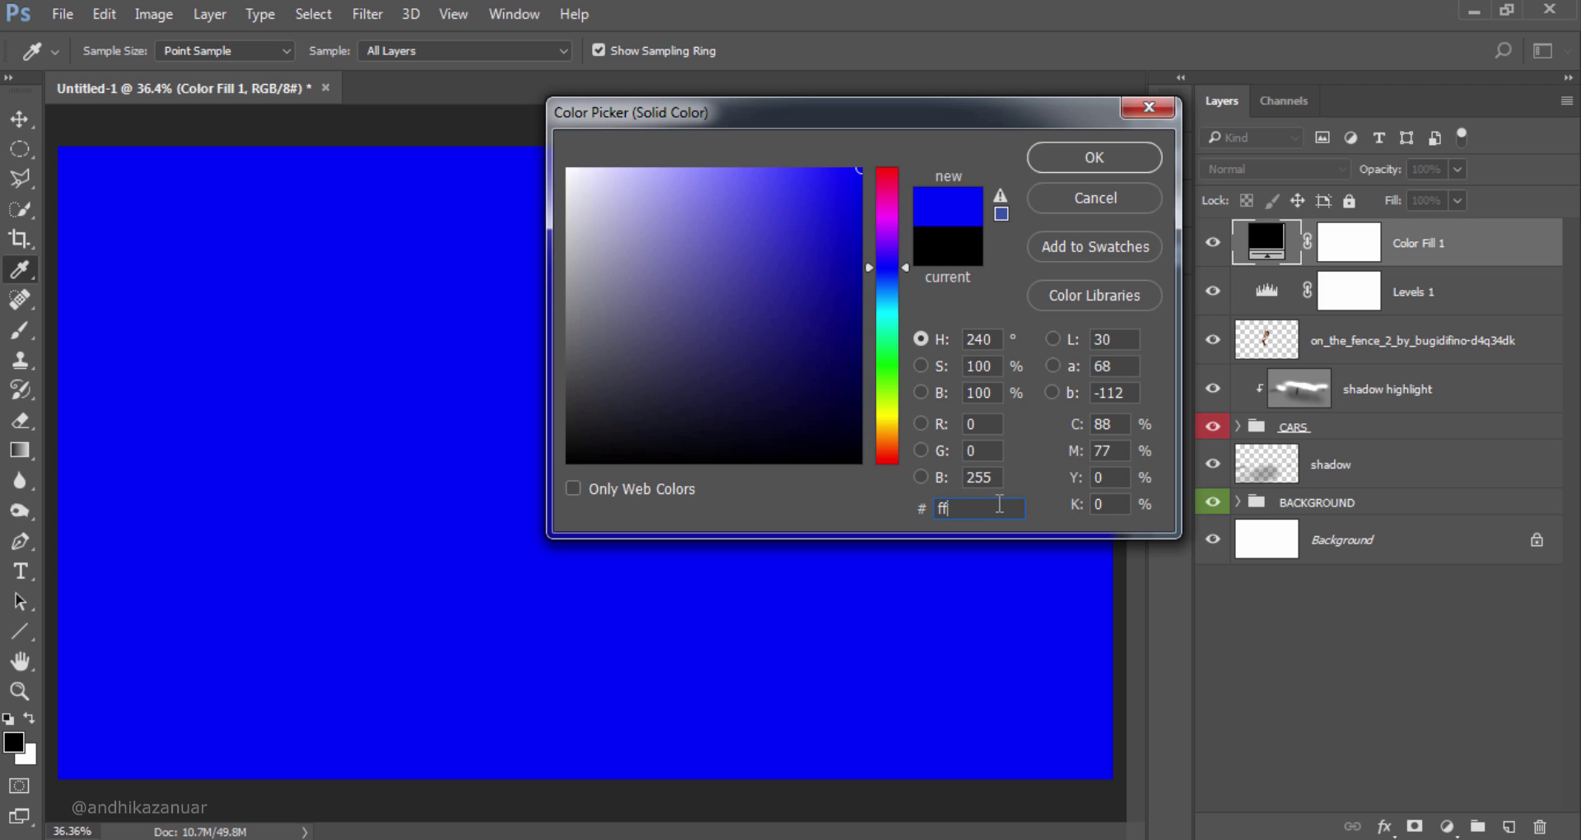
text(e)
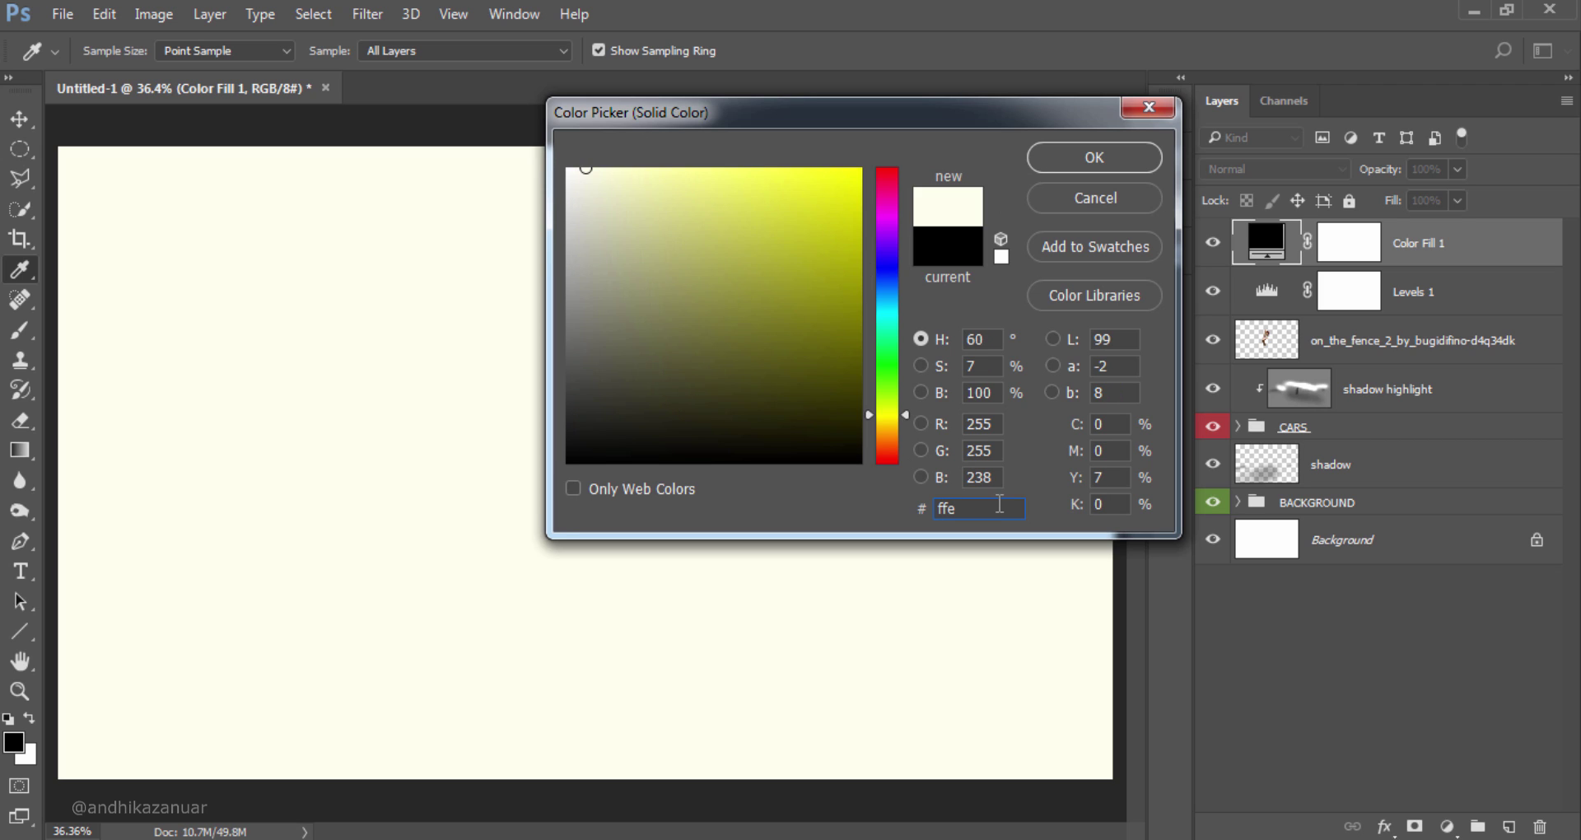
text(8f)
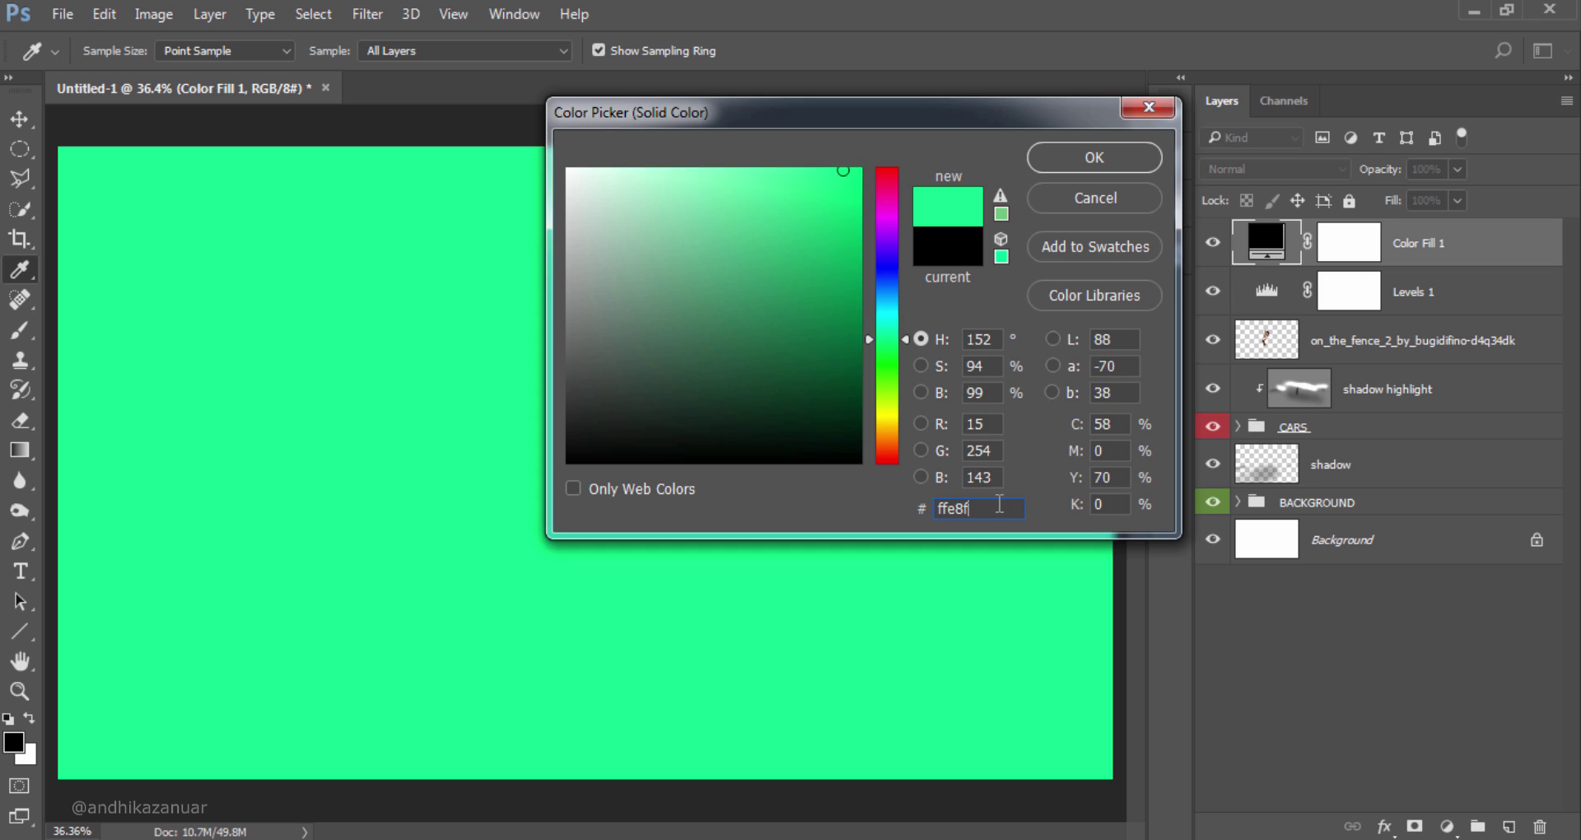
text(e)
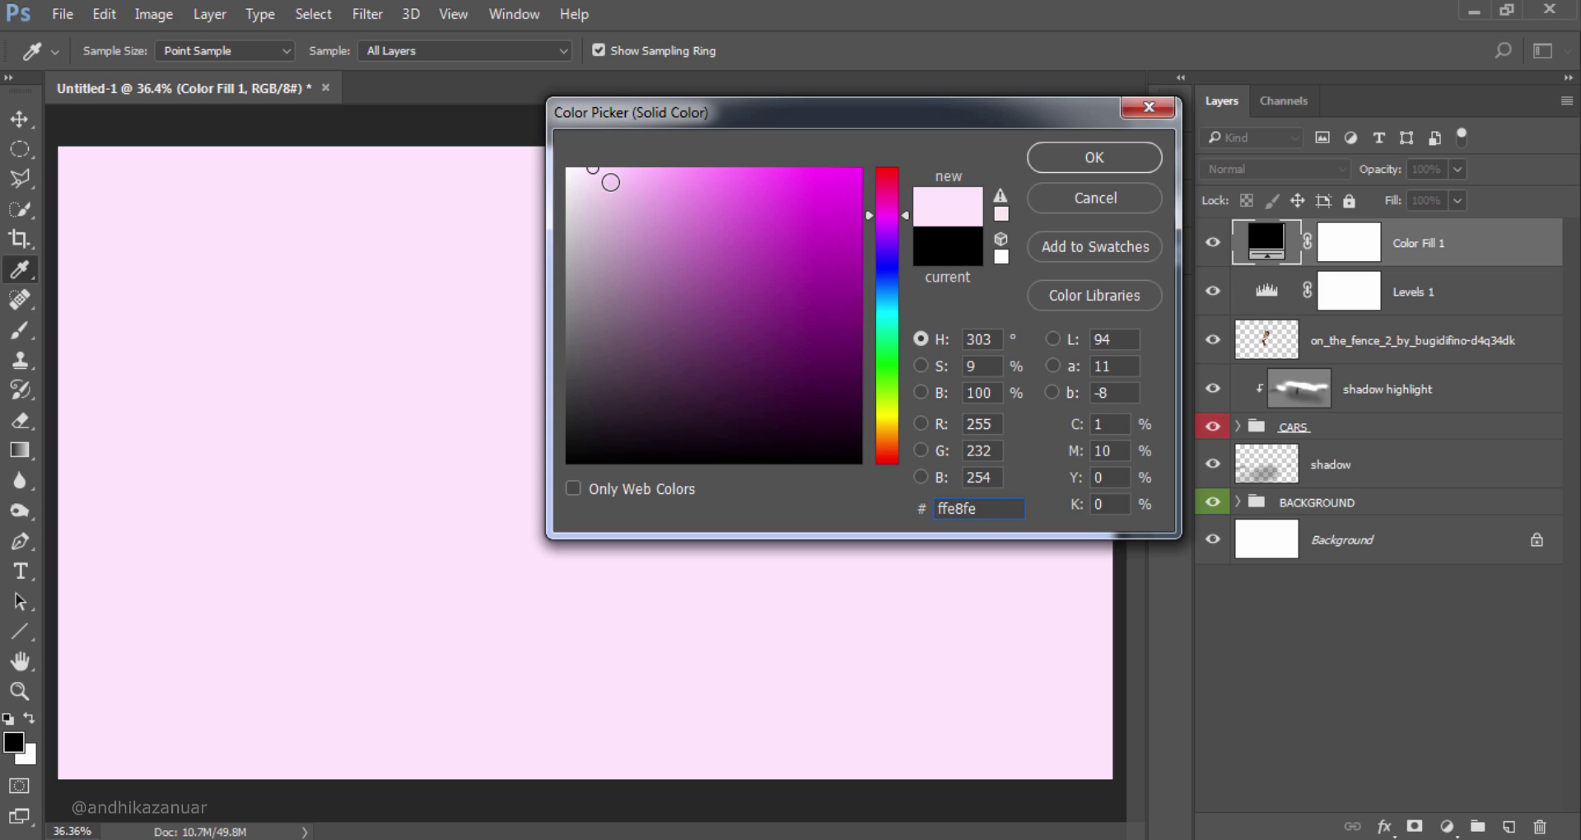
click(1070, 158)
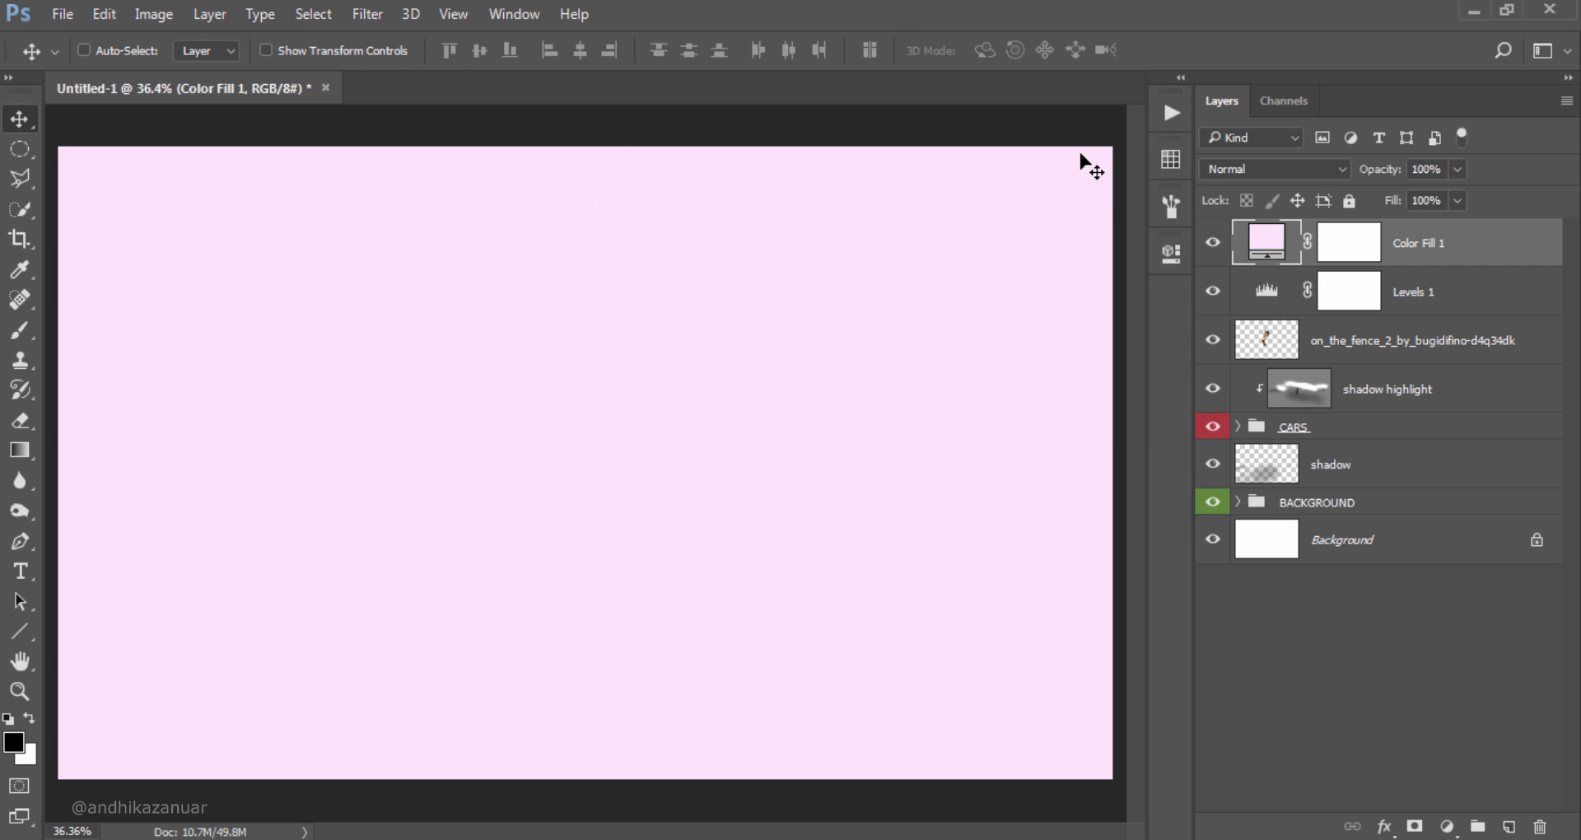
Step: Blend the pink fill in Hard Light at 10% opacity and compare it on and off
click(1276, 169)
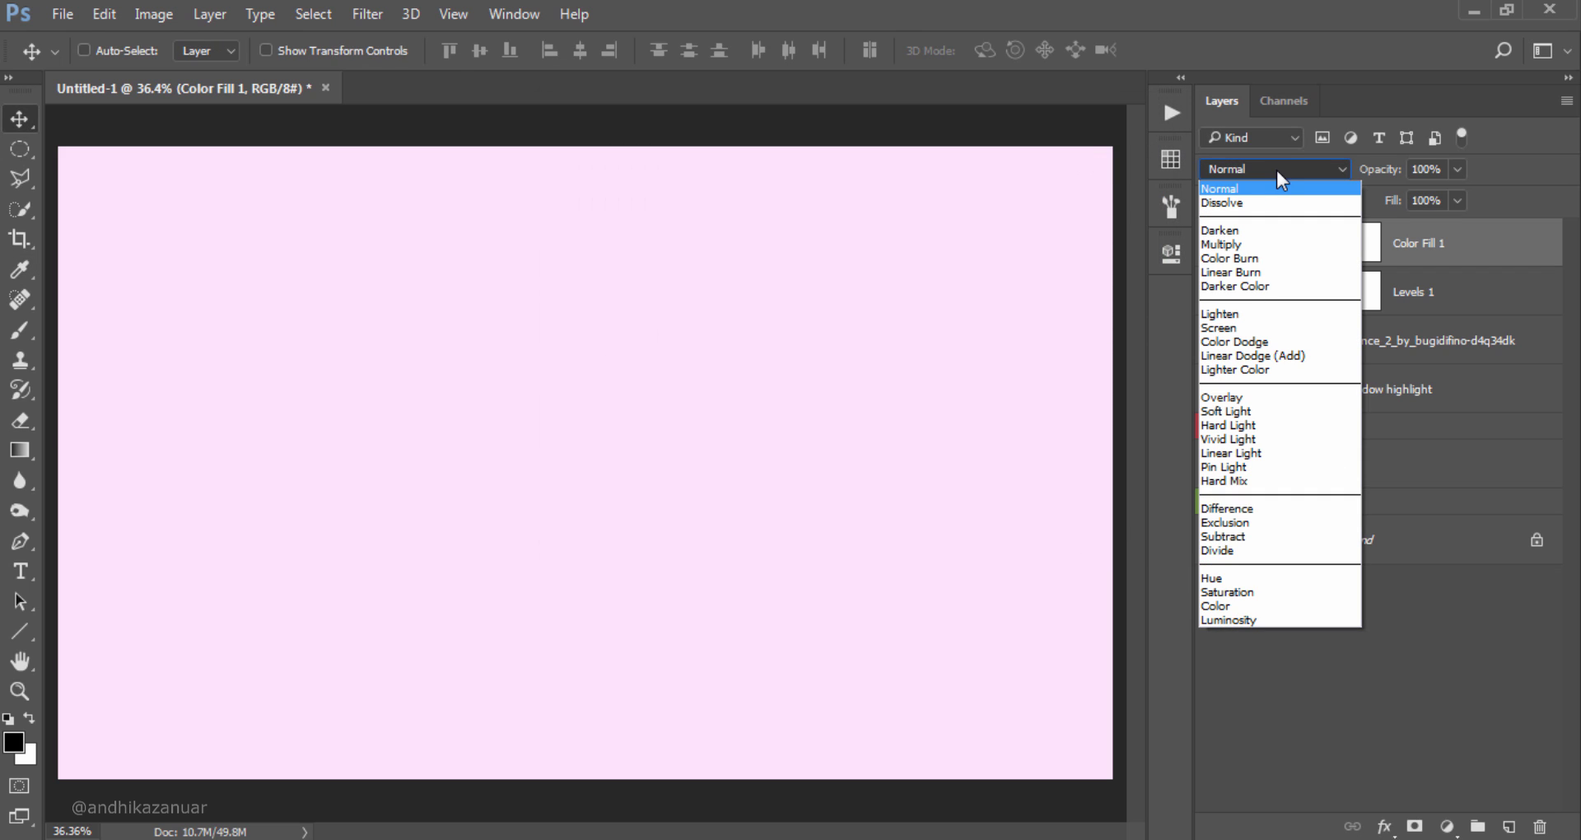
click(1272, 426)
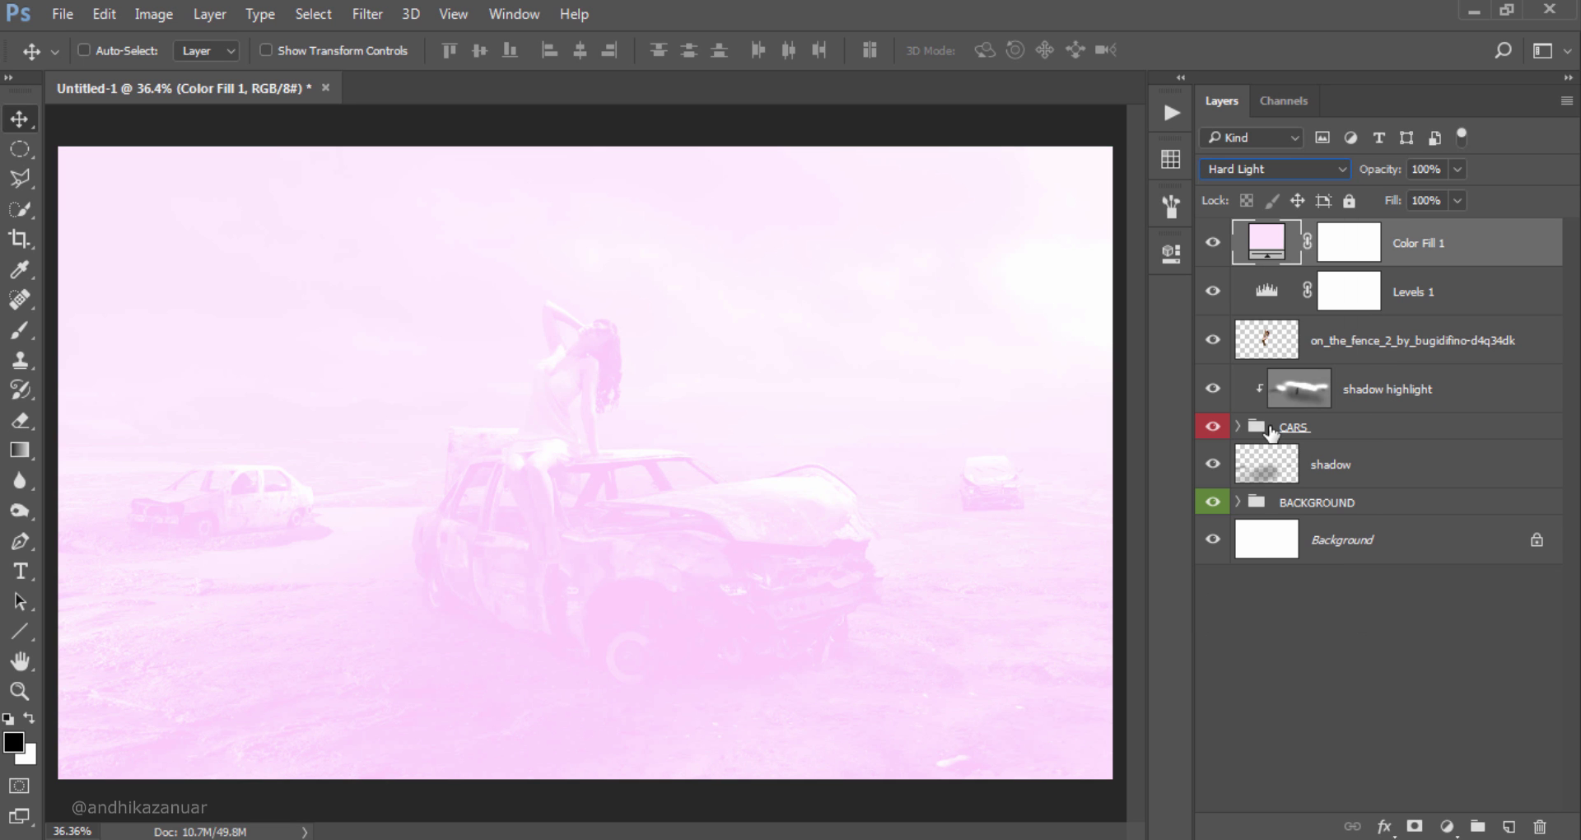
click(1457, 169)
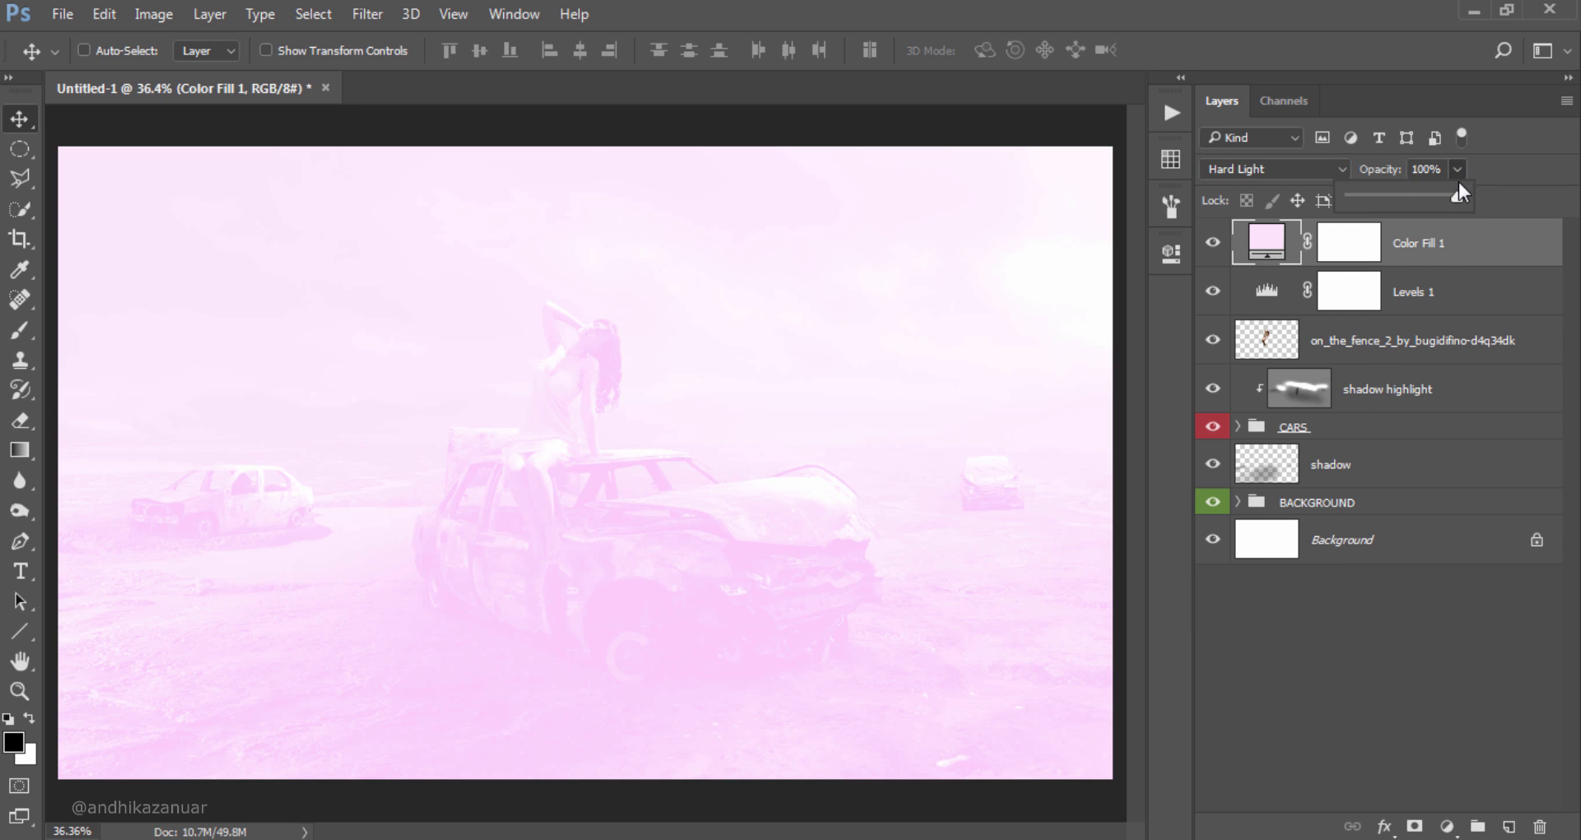
drag(1454, 192, 1346, 187)
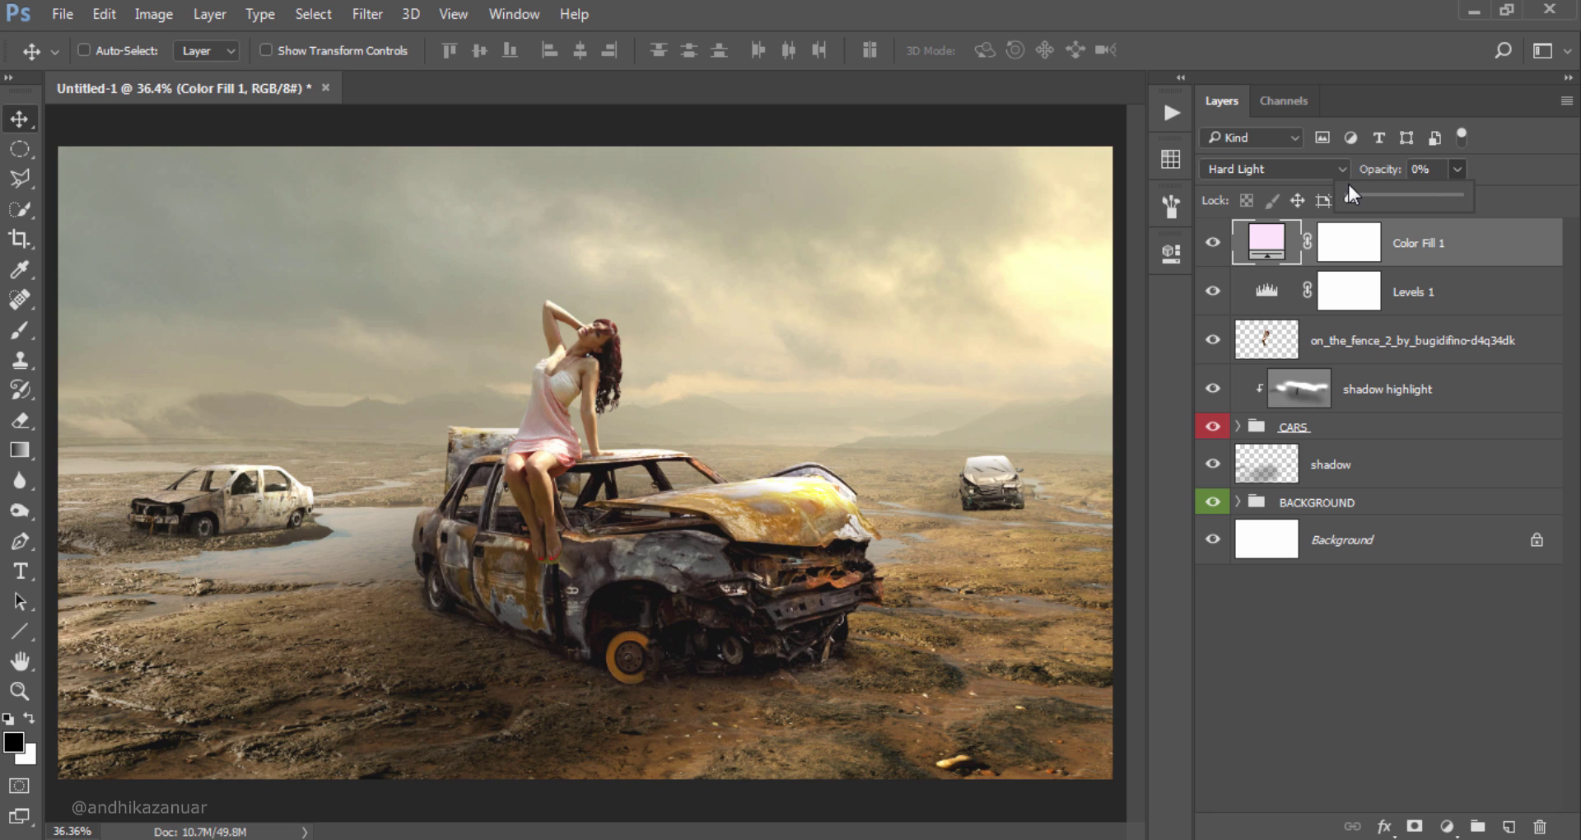
drag(1355, 188, 1361, 190)
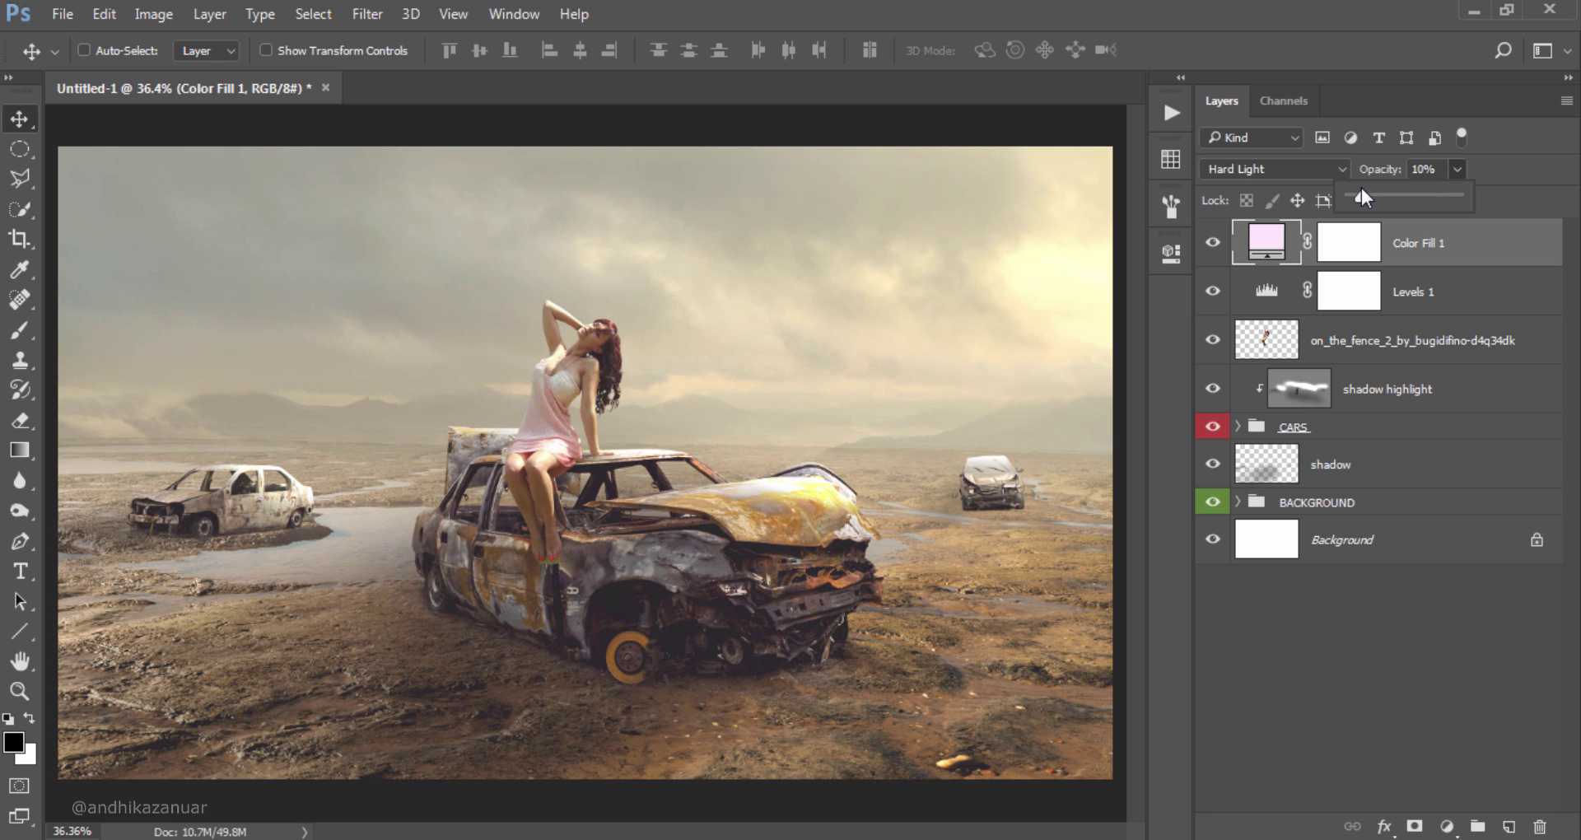
click(1435, 246)
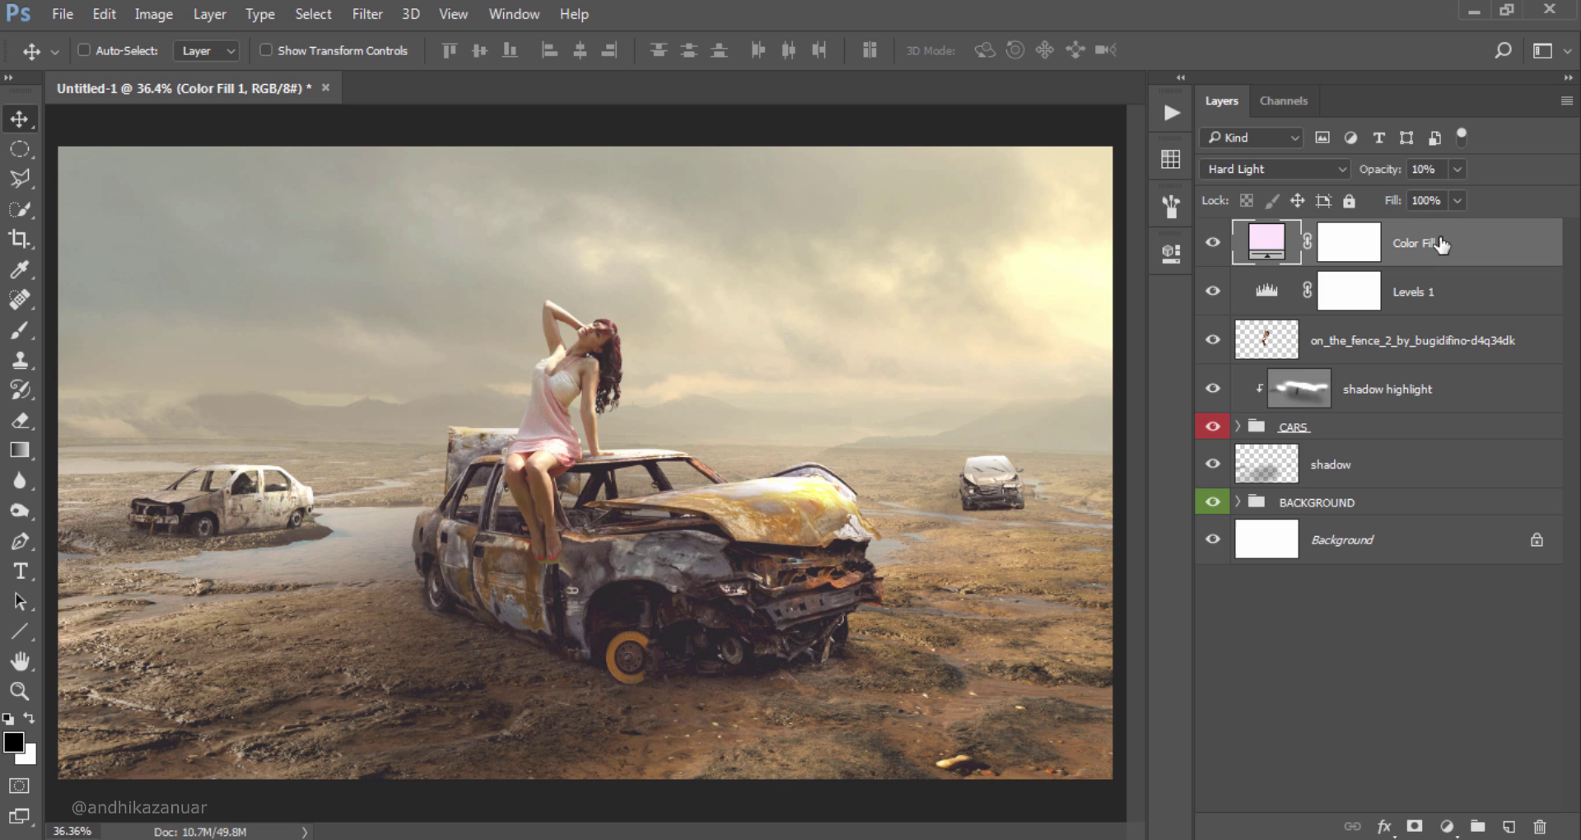
click(1213, 242)
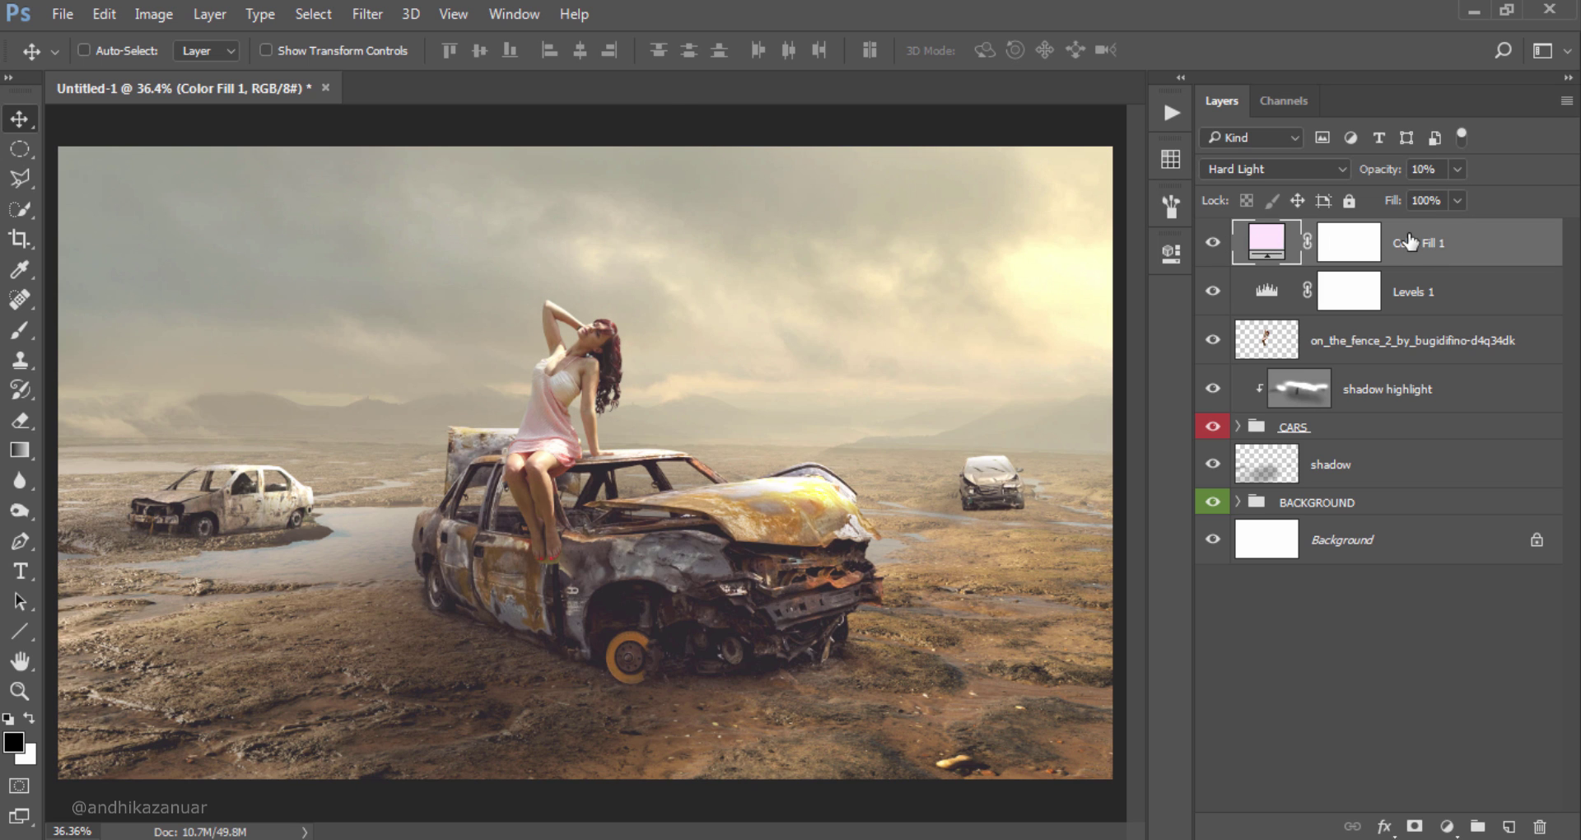